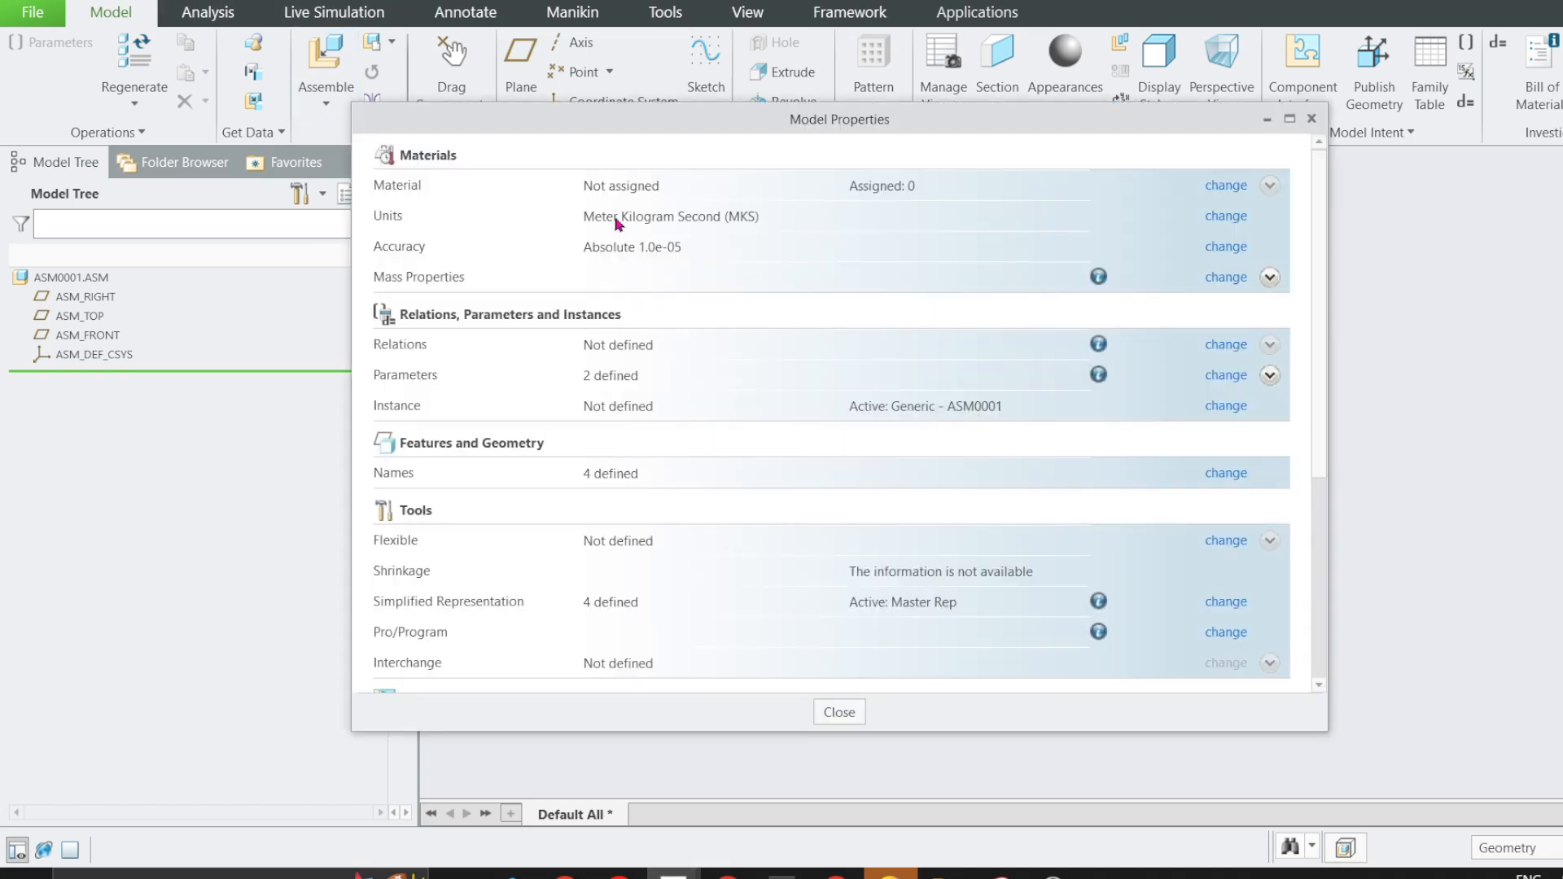
Change the assembly's unit system to millimeter Kilogram Sec (mmKs) with dimensions converted, and close the model properties.
{"action": "left_click", "coordinate": [1225, 217]}
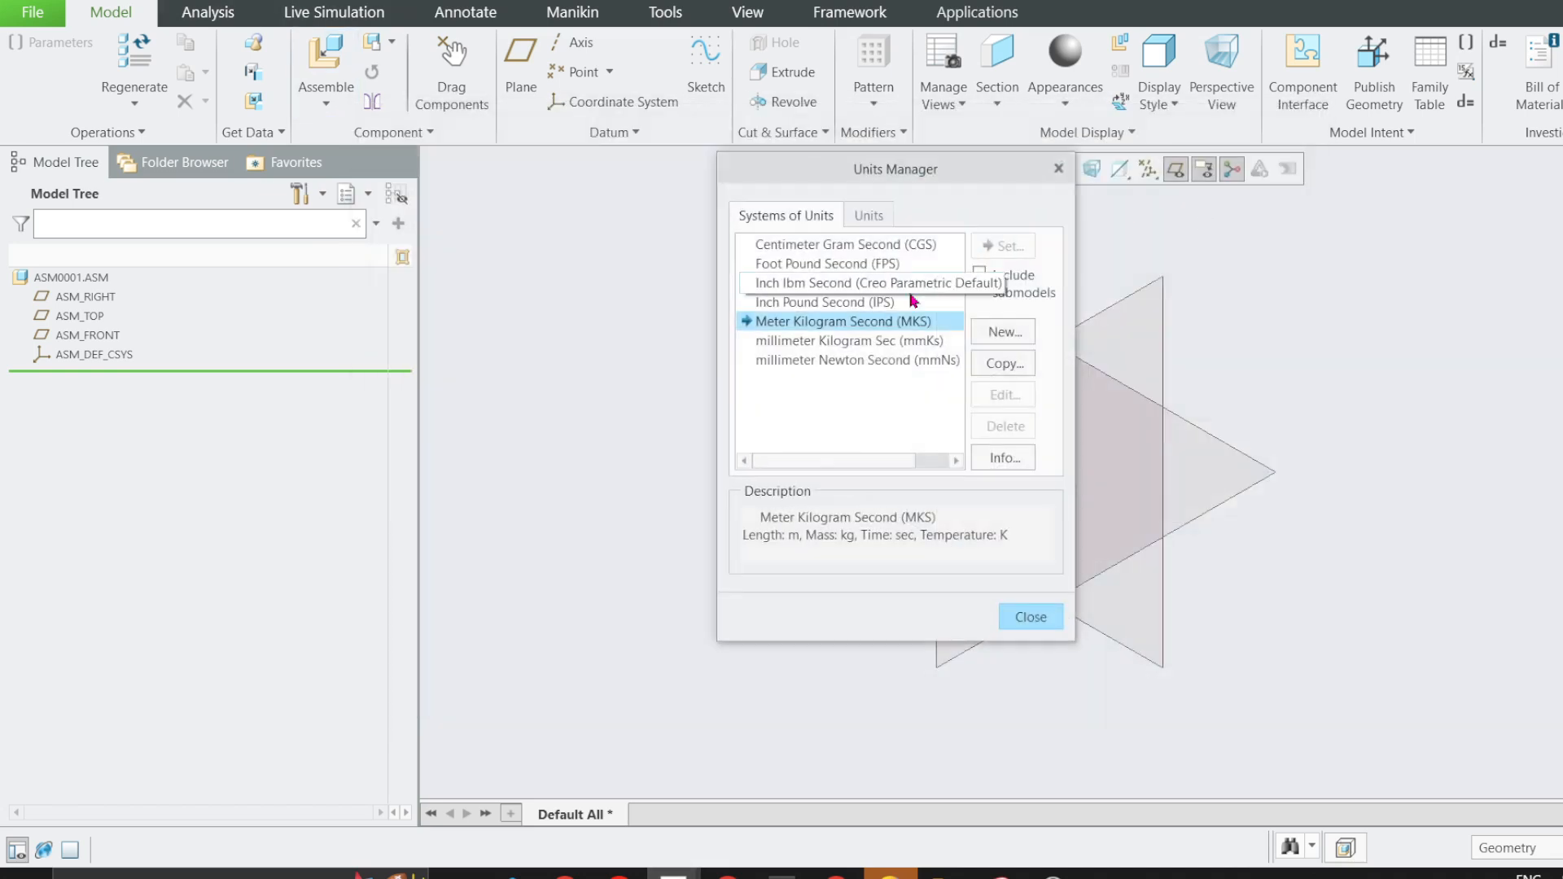
{"action": "left_click", "coordinate": [1004, 245]}
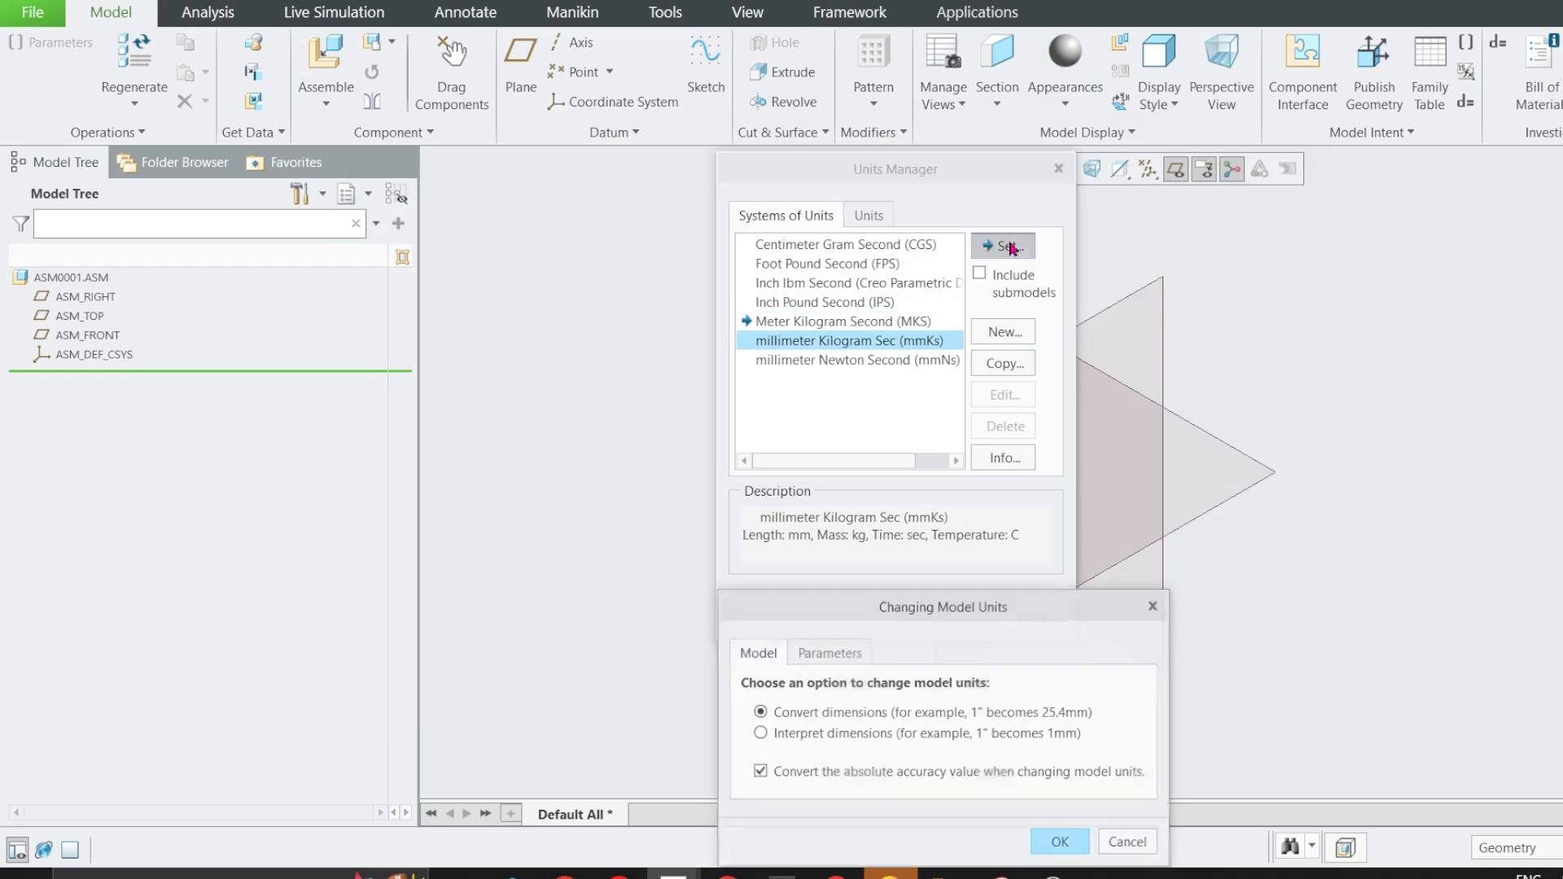
{"action": "left_click_drag", "start_coordinate": [972, 606], "coordinate": [786, 212]}
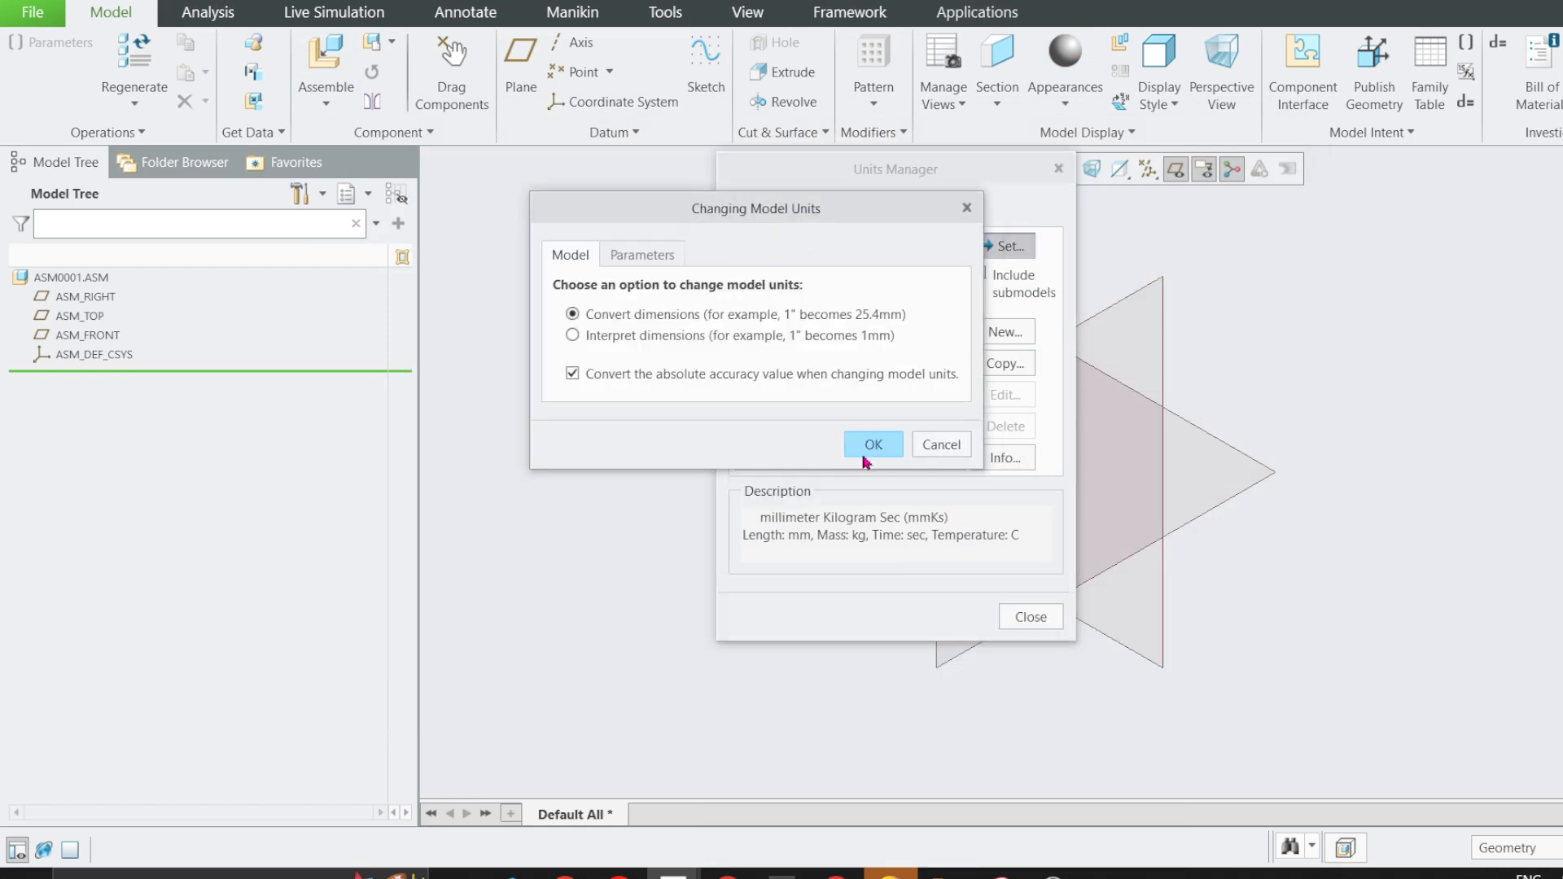
{"action": "left_click", "coordinate": [866, 461]}
{"action": "left_click", "coordinate": [1023, 617]}
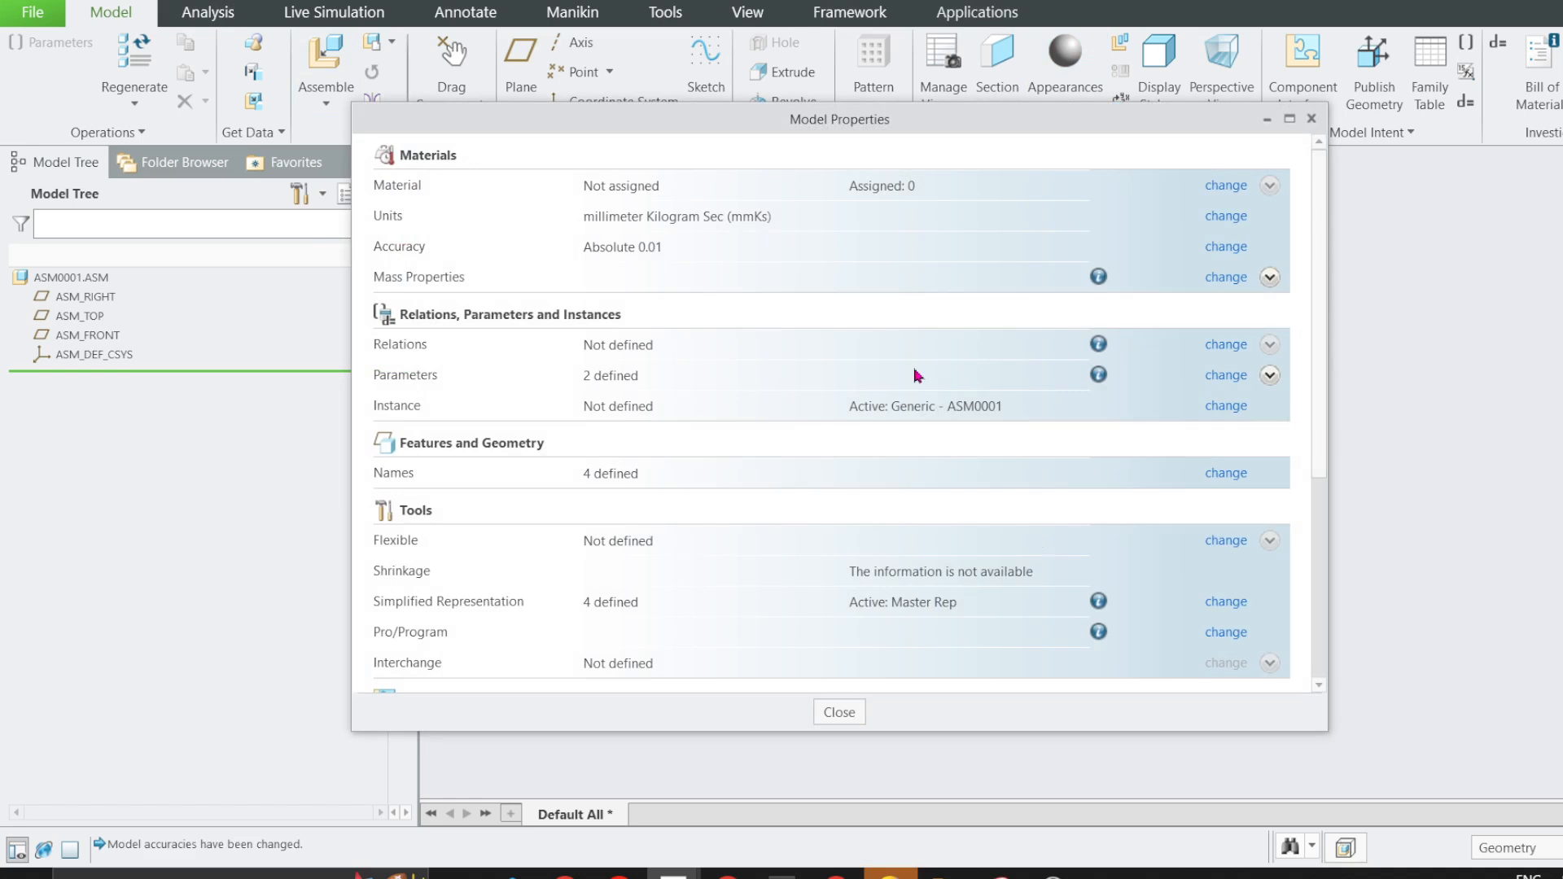
{"action": "left_click", "coordinate": [1222, 217]}
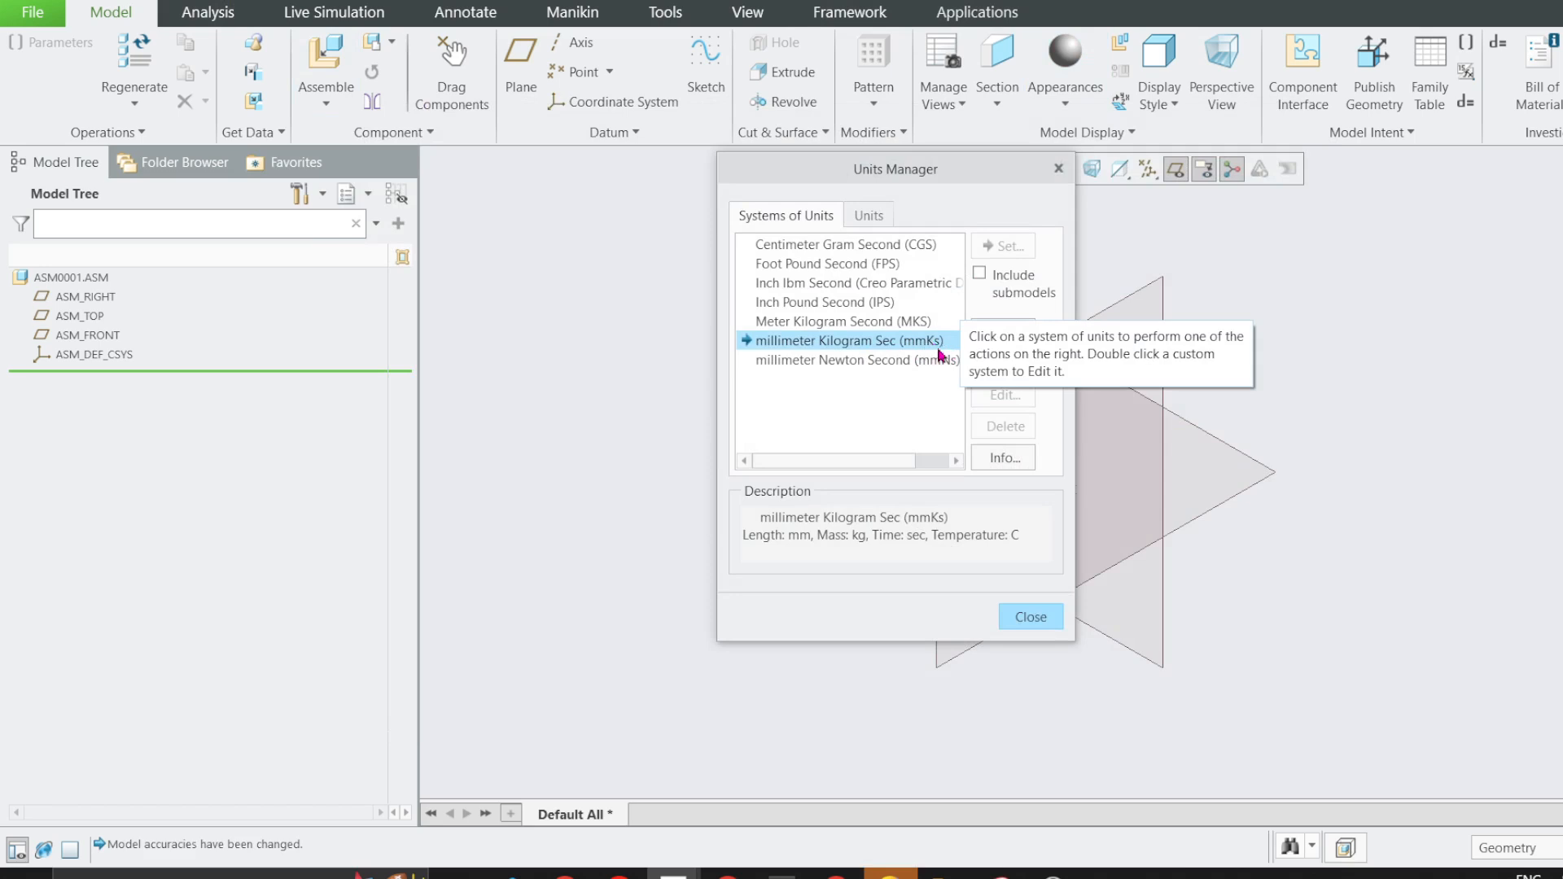
{"action": "left_click", "coordinate": [1031, 616]}
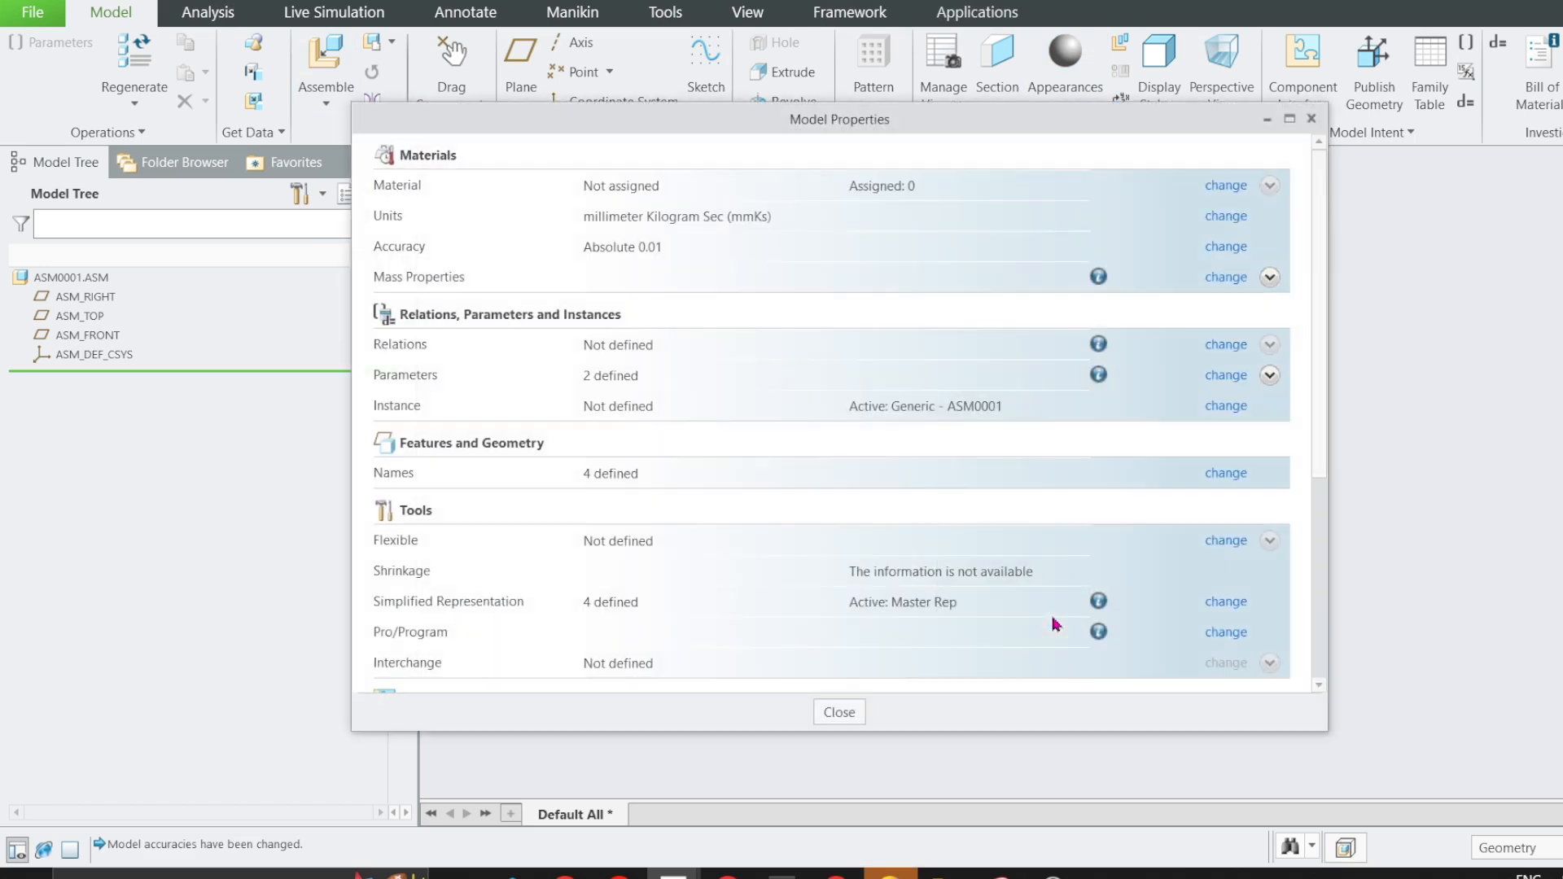
{"action": "left_click", "coordinate": [840, 712]}
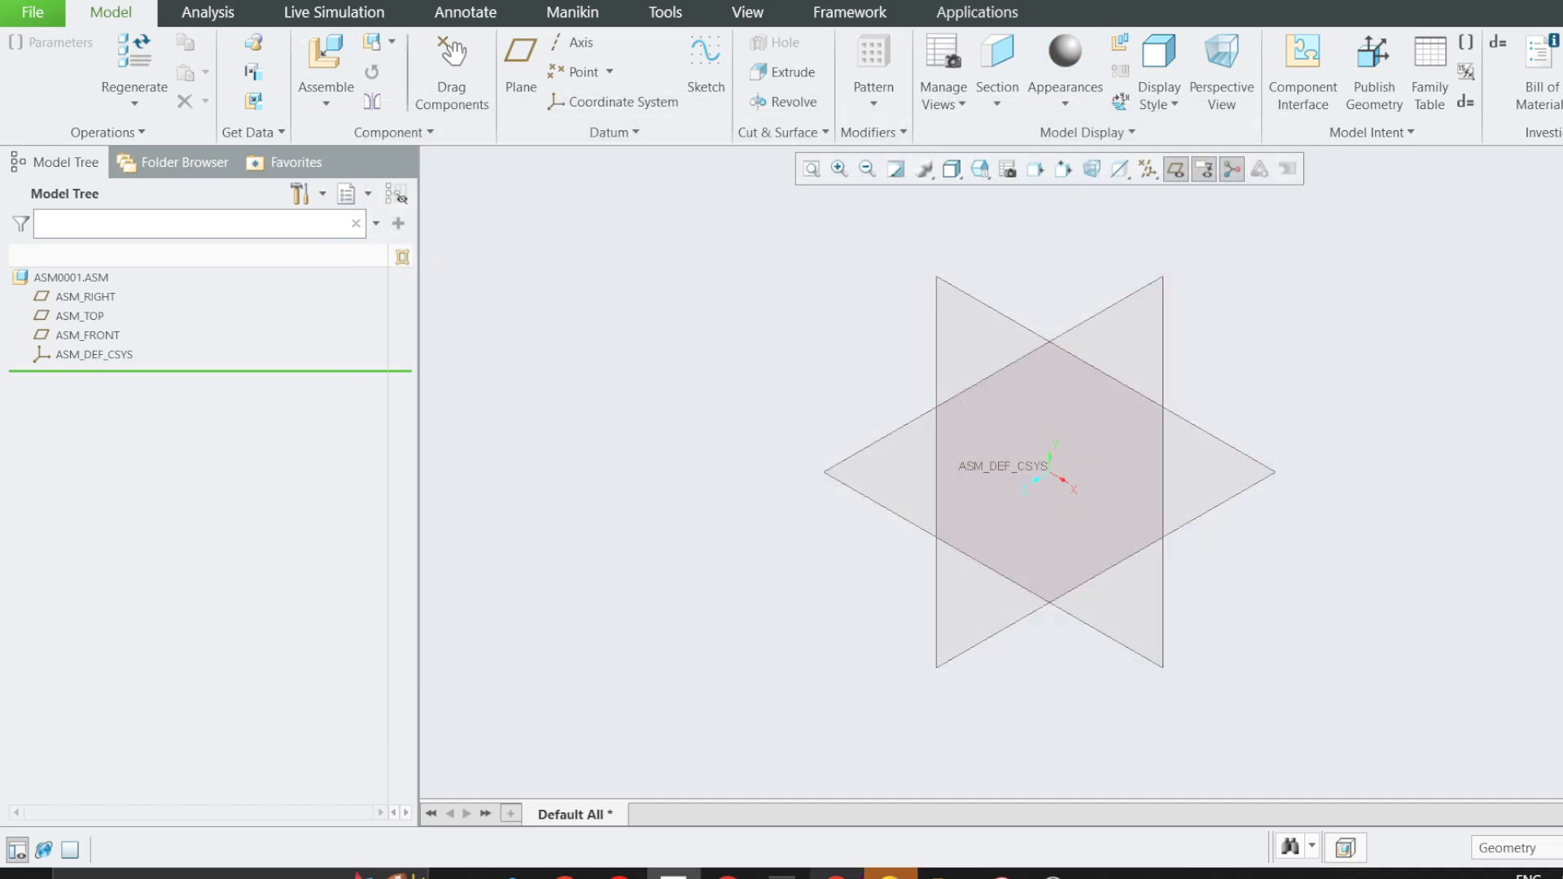
Switch to the Engineering Mechanics Dynamics PDF and read problem 2/8 about the particle's straight-line motion.
{"action": "mouse_move", "coordinate": [728, 873]}
{"action": "left_click", "coordinate": [657, 796]}
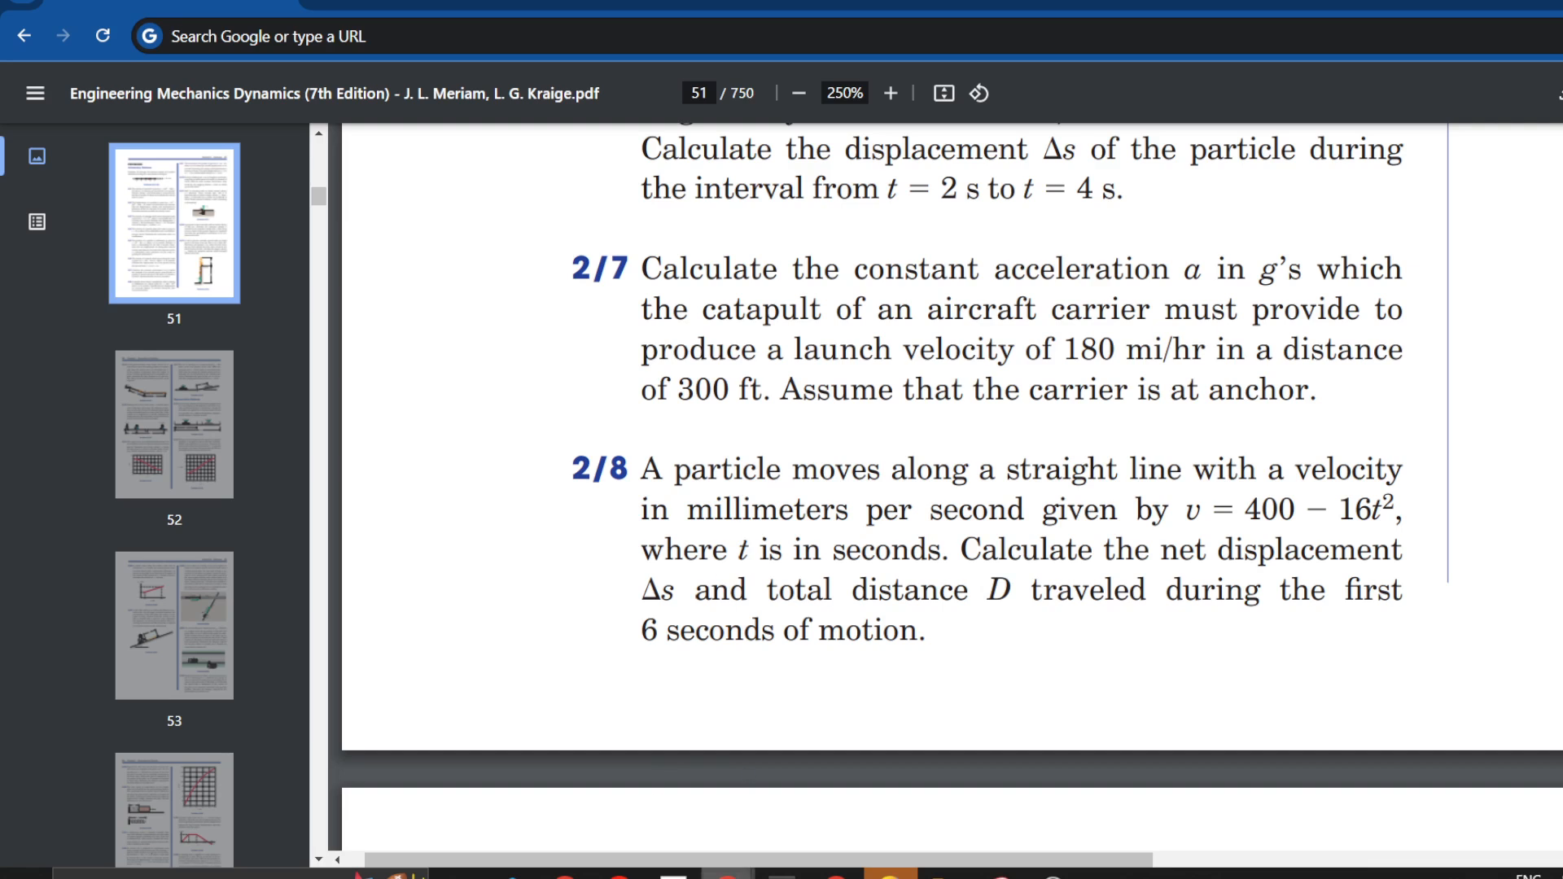
{"action": "mouse_move", "coordinate": [728, 874]}
{"action": "left_click", "coordinate": [947, 724]}
{"action": "left_click_drag", "start_coordinate": [1014, 473], "coordinate": [1399, 471]}
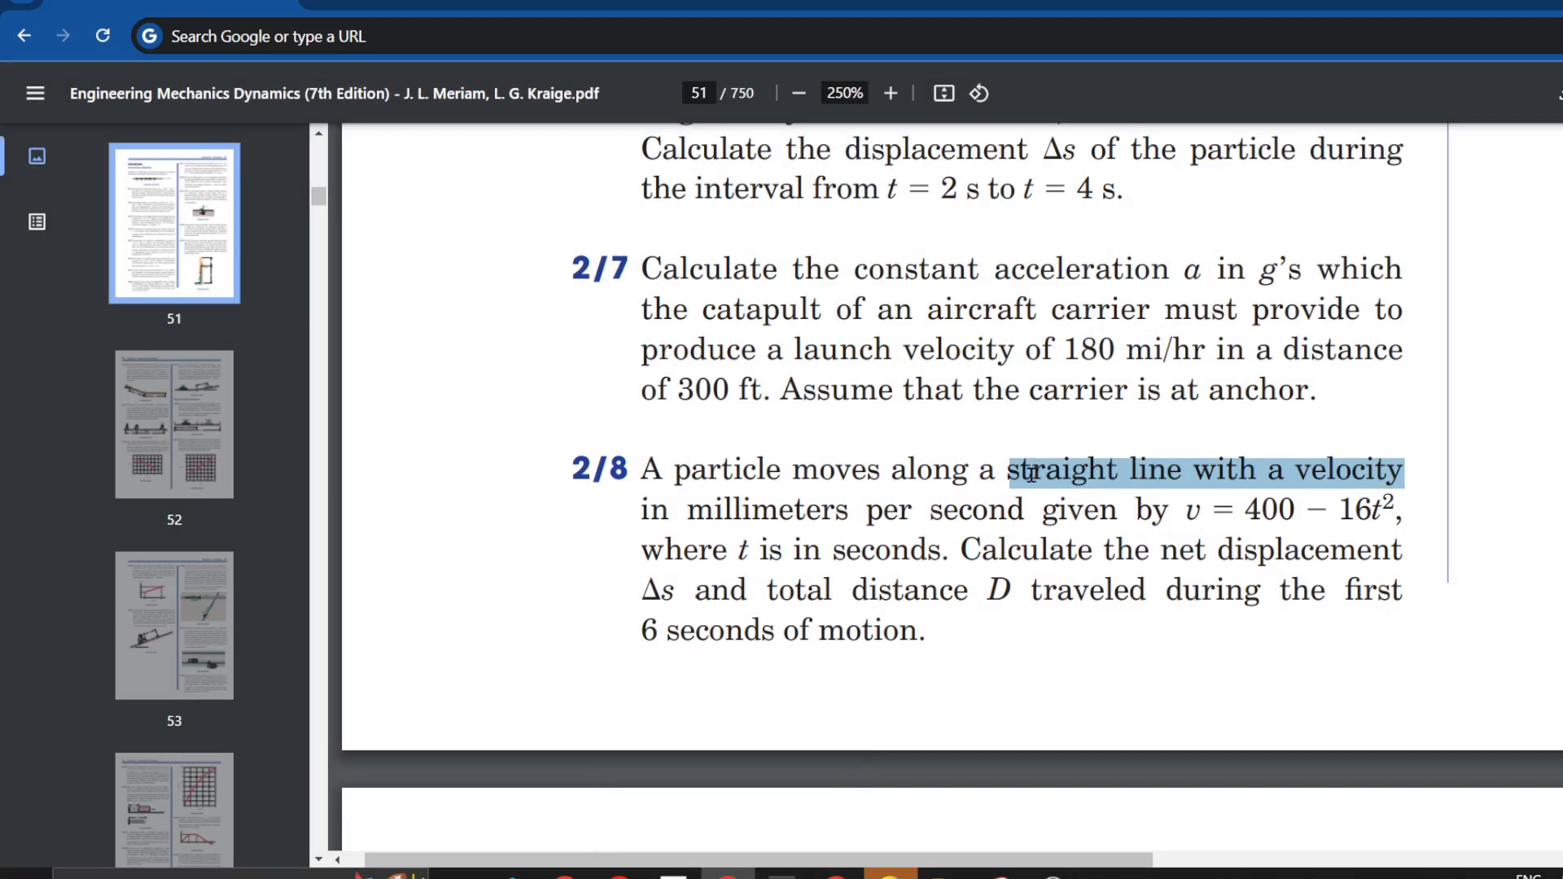
{"action": "left_click", "coordinate": [1126, 487]}
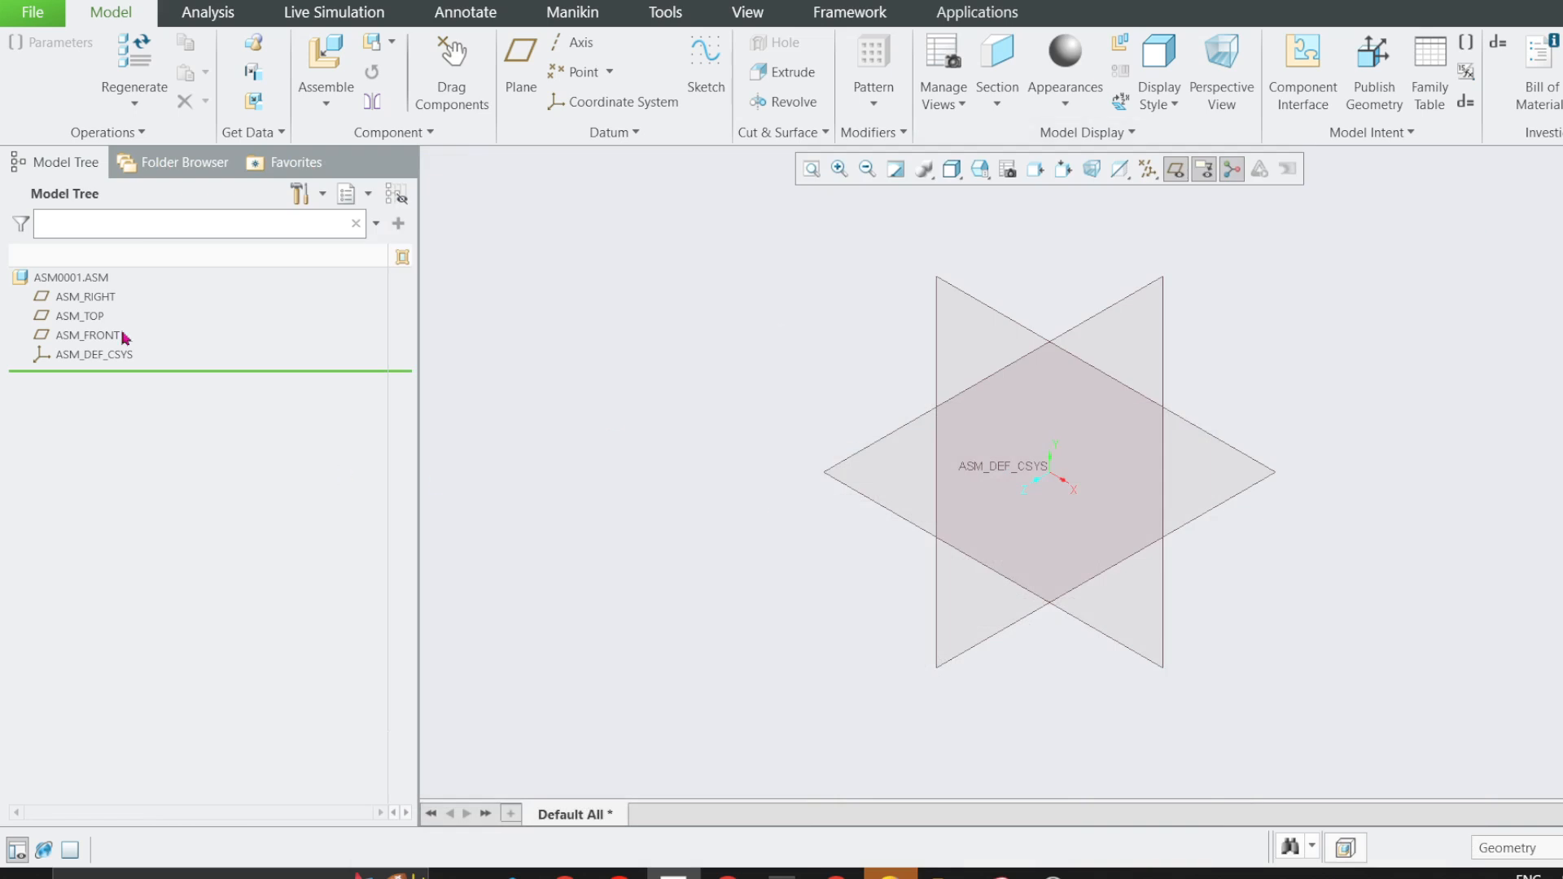
Create a solid part component named particle in the assembly, copied from mmns_part_solid_abs.prt.
{"action": "left_click", "coordinate": [392, 42]}
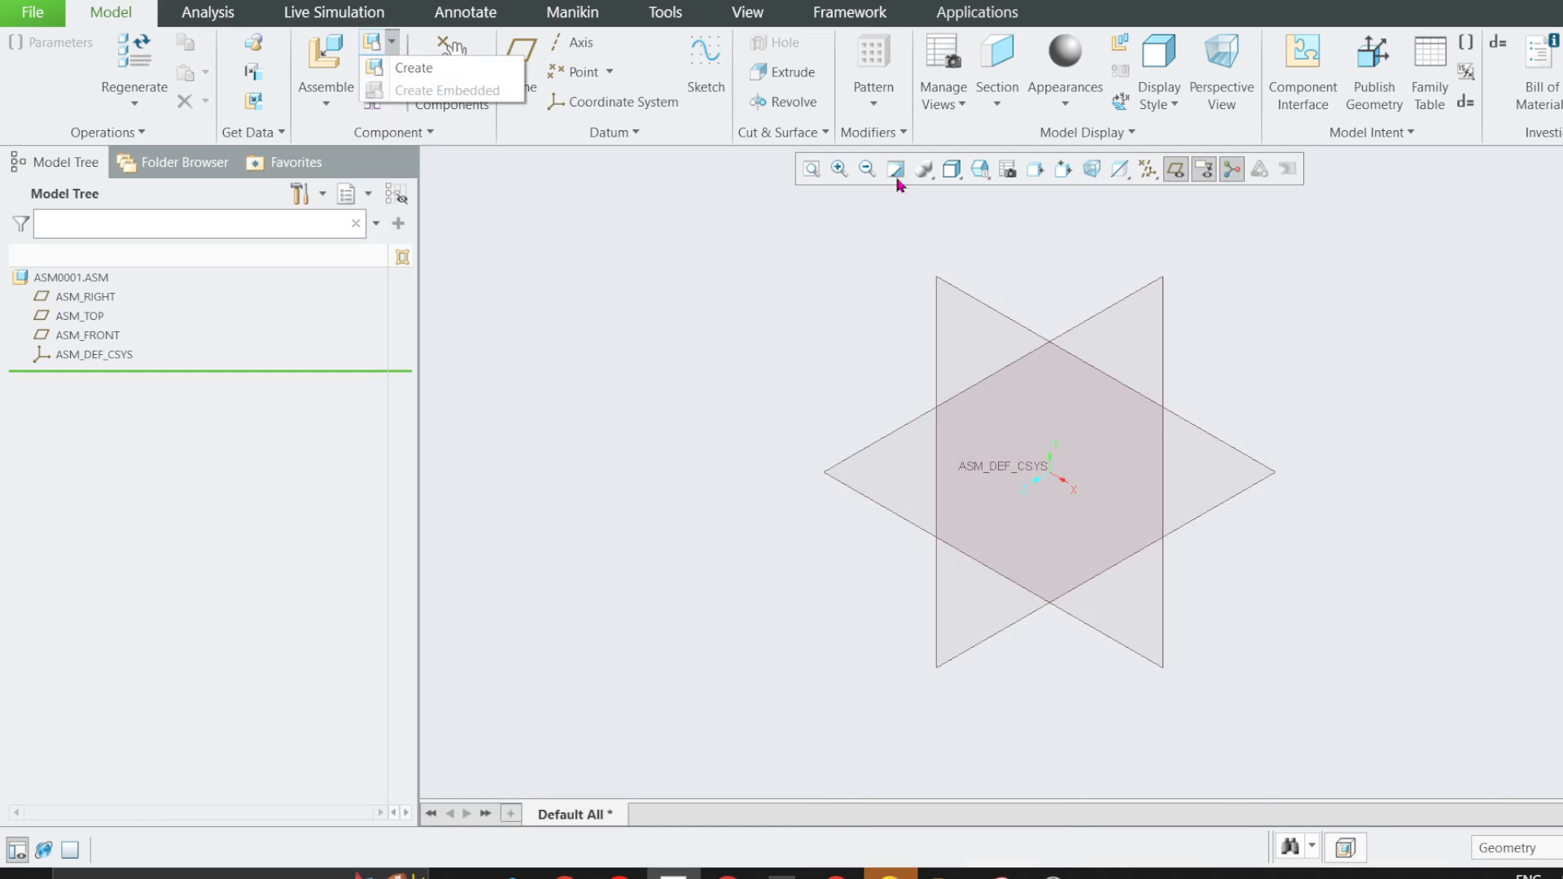
{"action": "left_click", "coordinate": [411, 67]}
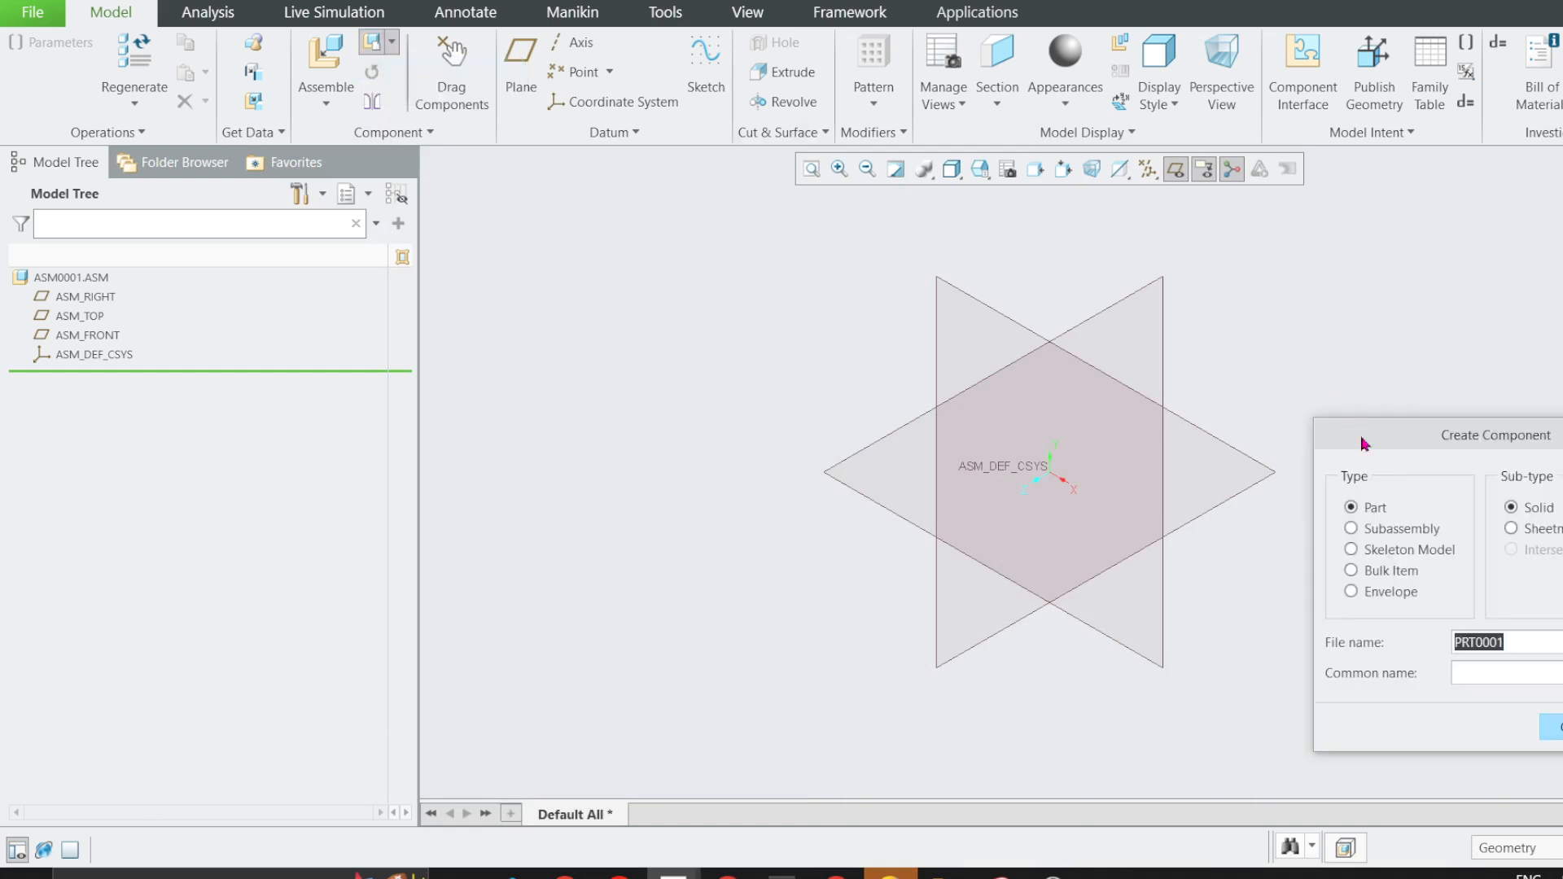
{"action": "left_click_drag", "start_coordinate": [1366, 444], "coordinate": [681, 268]}
{"action": "type", "text": "particle"}
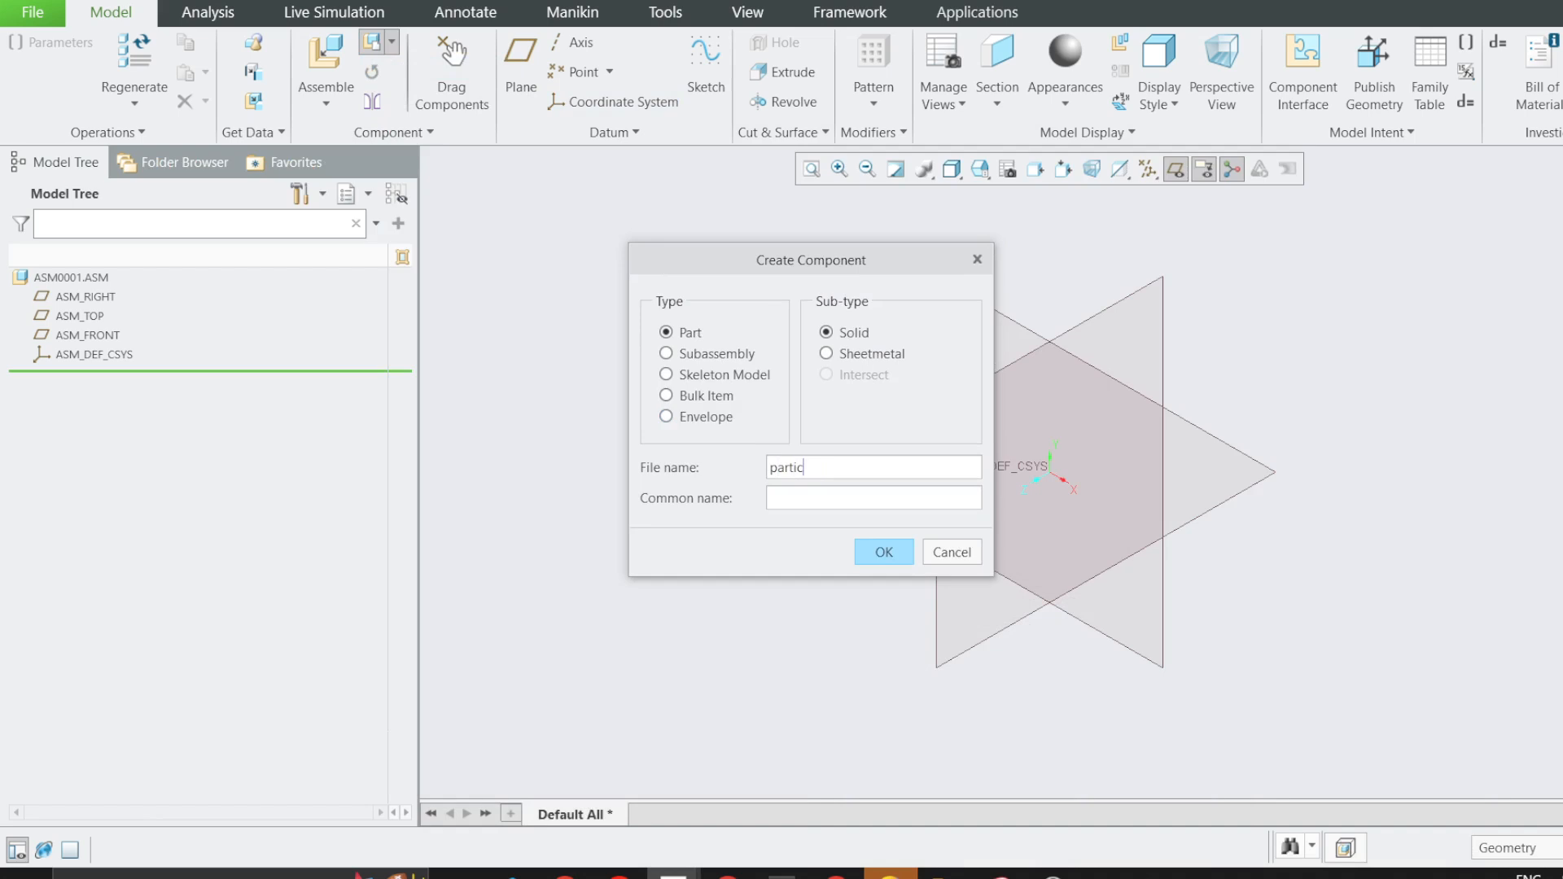
{"action": "left_click", "coordinate": [867, 554]}
{"action": "left_click_drag", "start_coordinate": [1414, 471], "coordinate": [727, 395]}
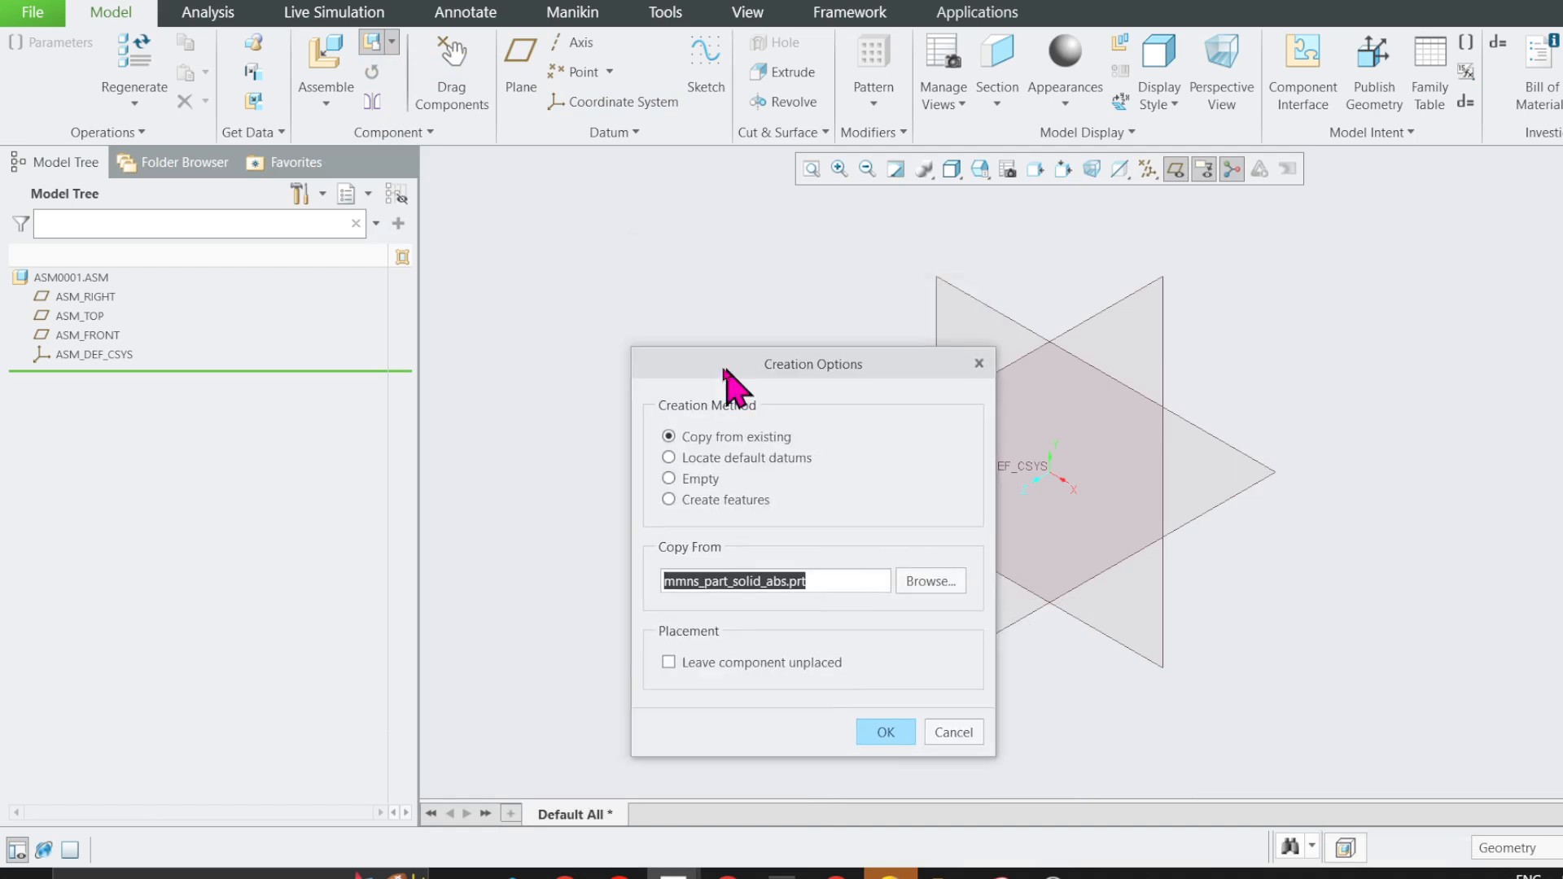
{"action": "left_click", "coordinate": [882, 729]}
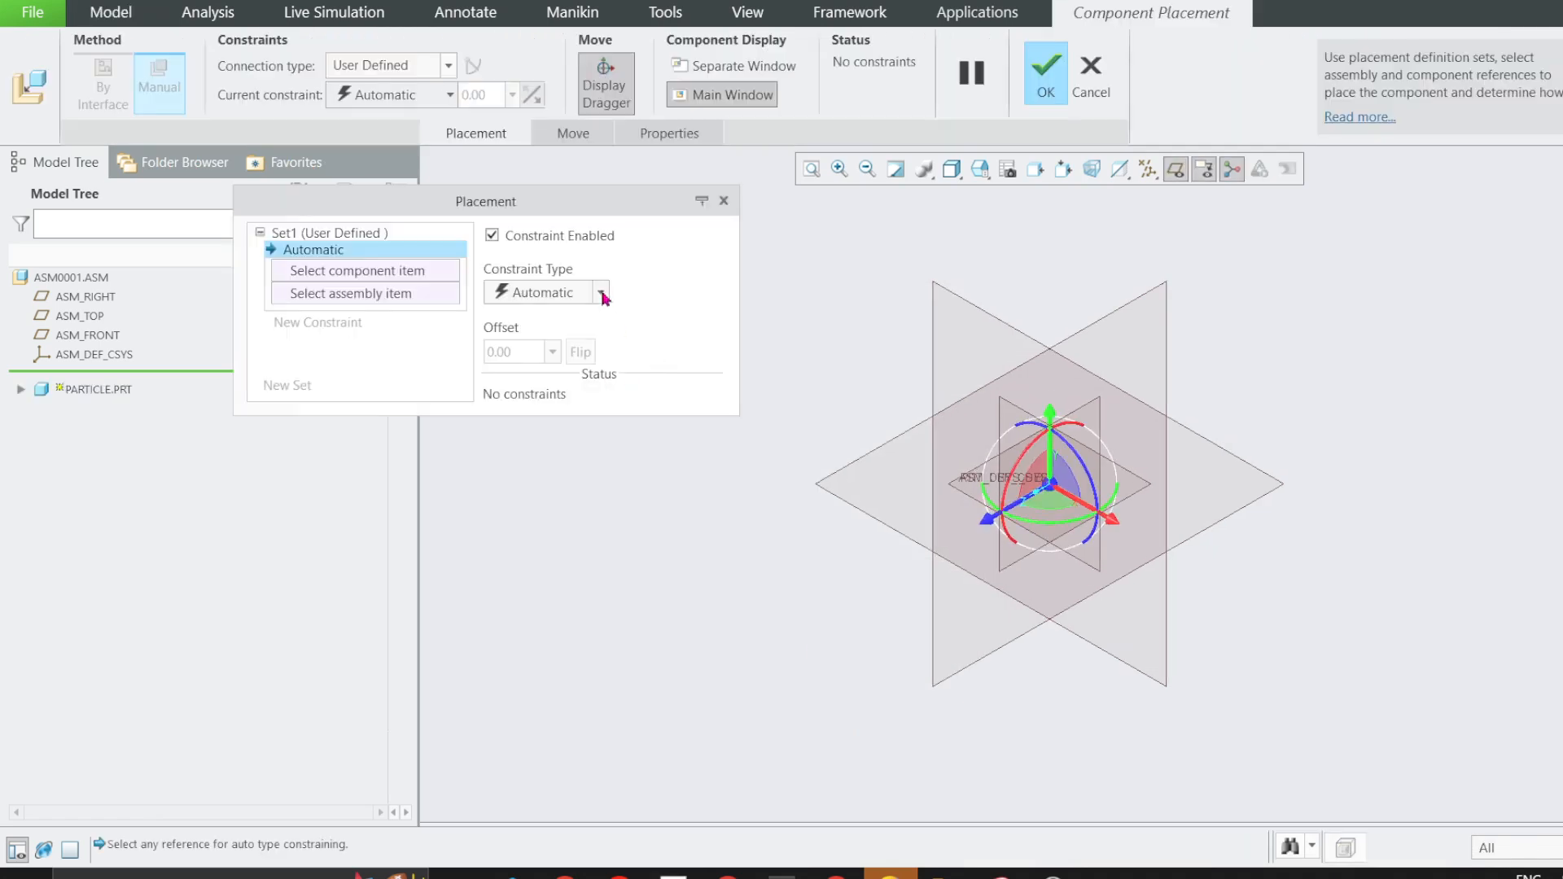
Constrain the particle component at the assembly origin with its datums aligned to the assembly's, and accept the placement.
{"action": "left_click", "coordinate": [602, 295]}
{"action": "left_click", "coordinate": [561, 507]}
{"action": "middle_click", "coordinate": [666, 429]}
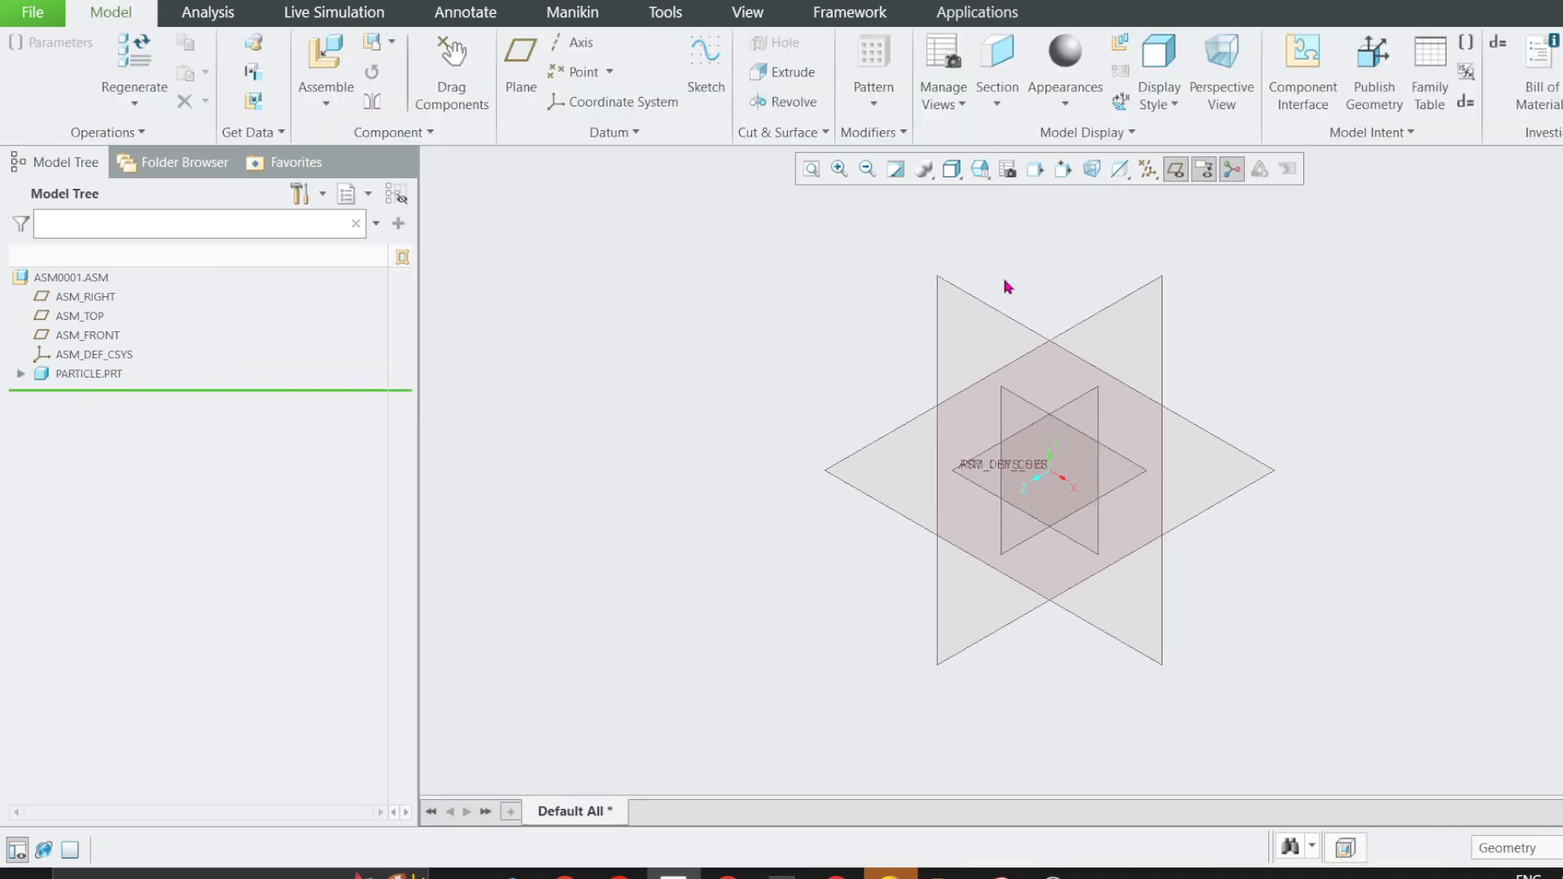
Activate PARTICLE.PRT for editing within the assembly and expand it to show its datum planes.
{"action": "right_click", "coordinate": [82, 374]}
{"action": "left_click", "coordinate": [94, 335]}
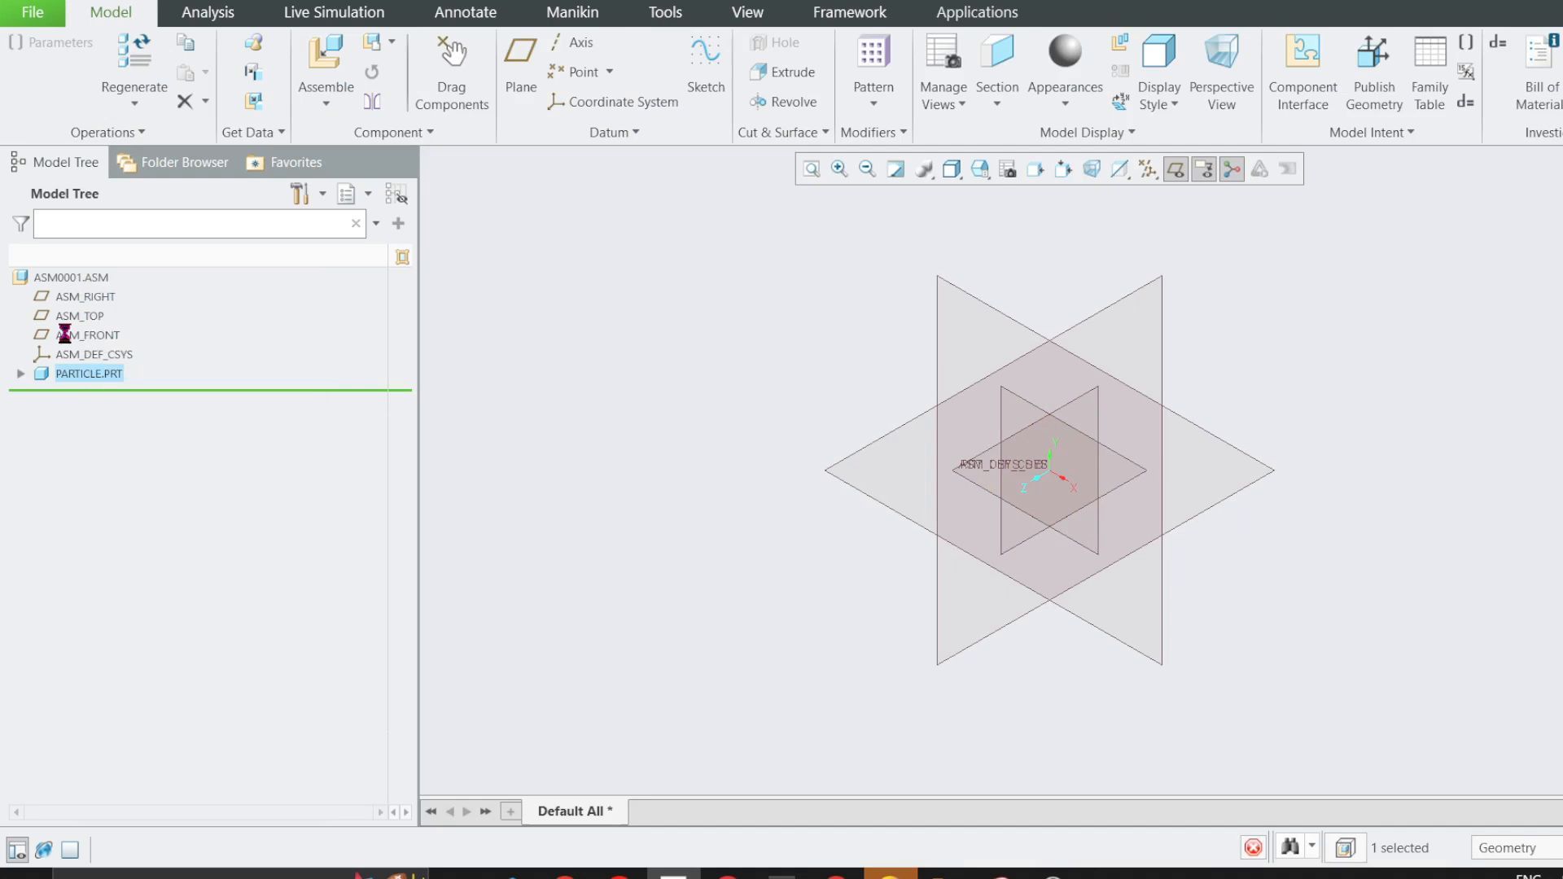
{"action": "left_click", "coordinate": [20, 374]}
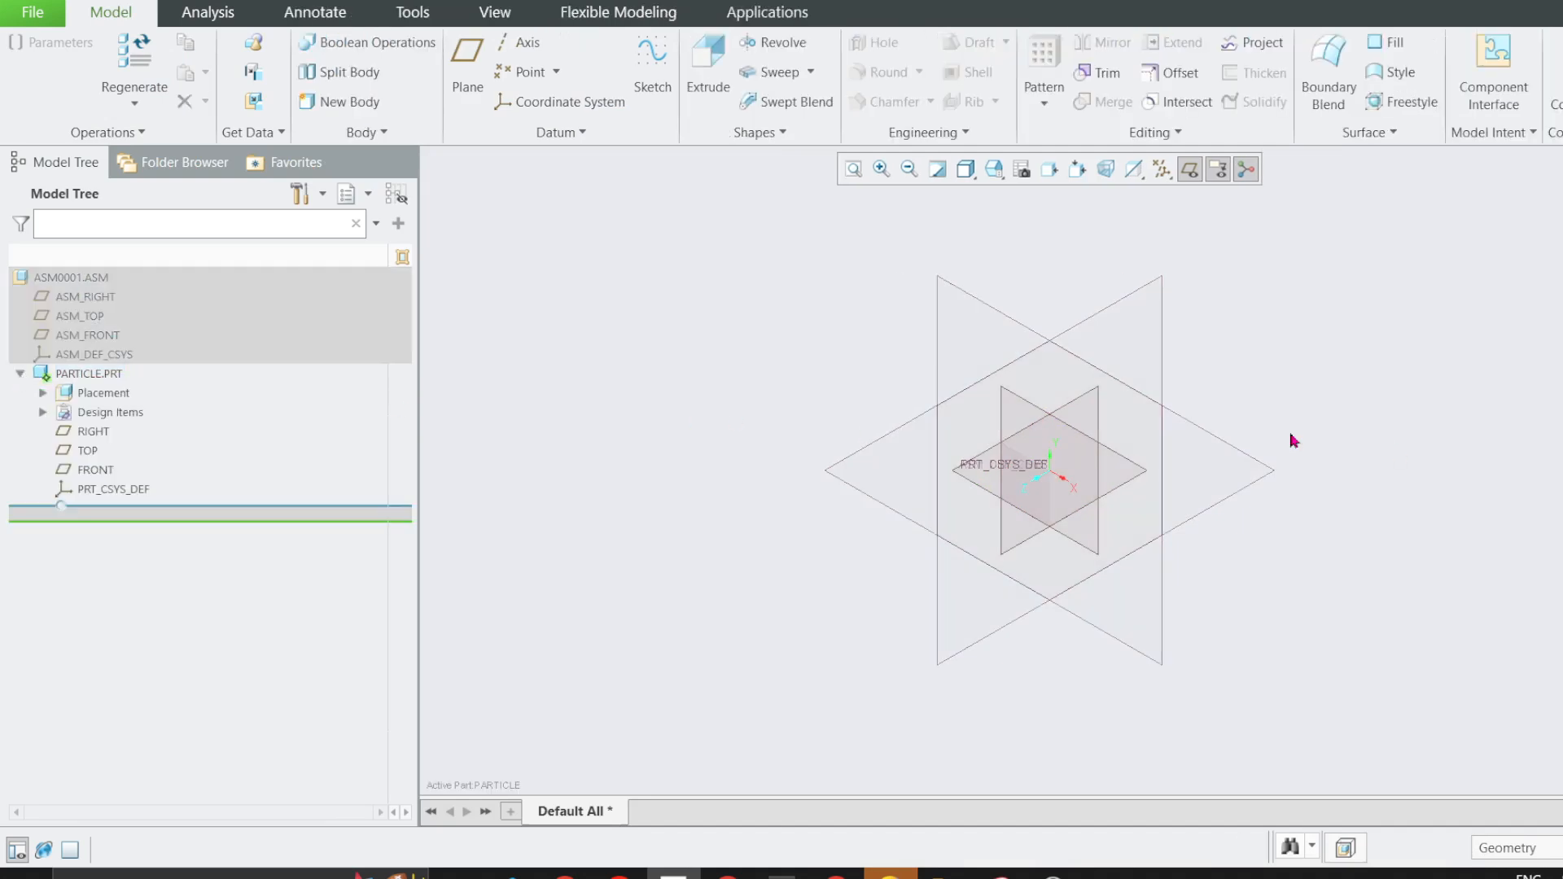
{"action": "left_click", "coordinate": [88, 470]}
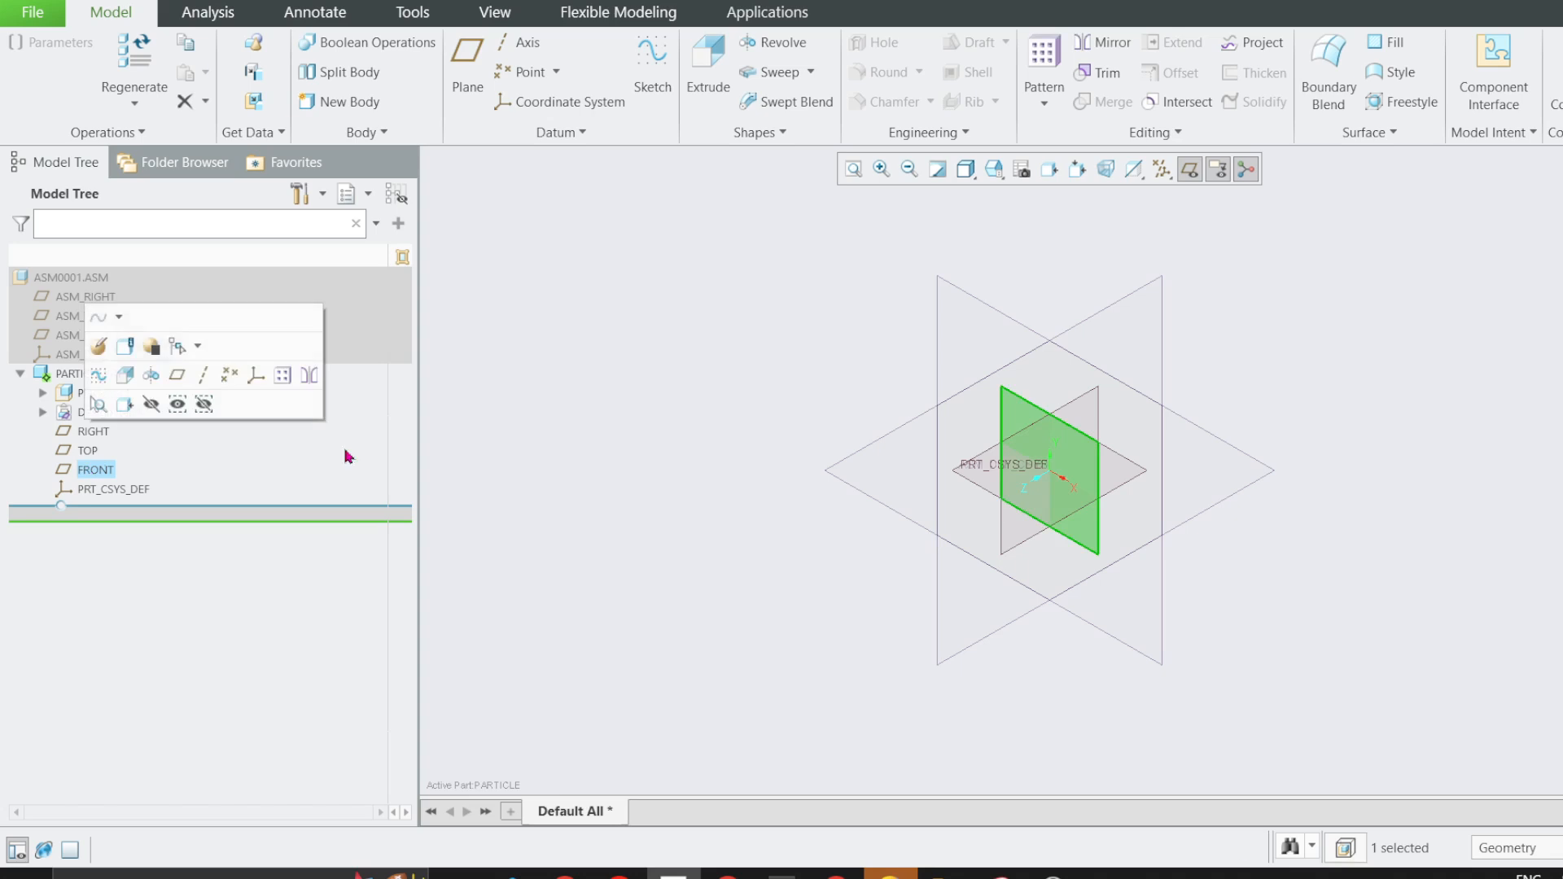
{"action": "right_click", "coordinate": [113, 477]}
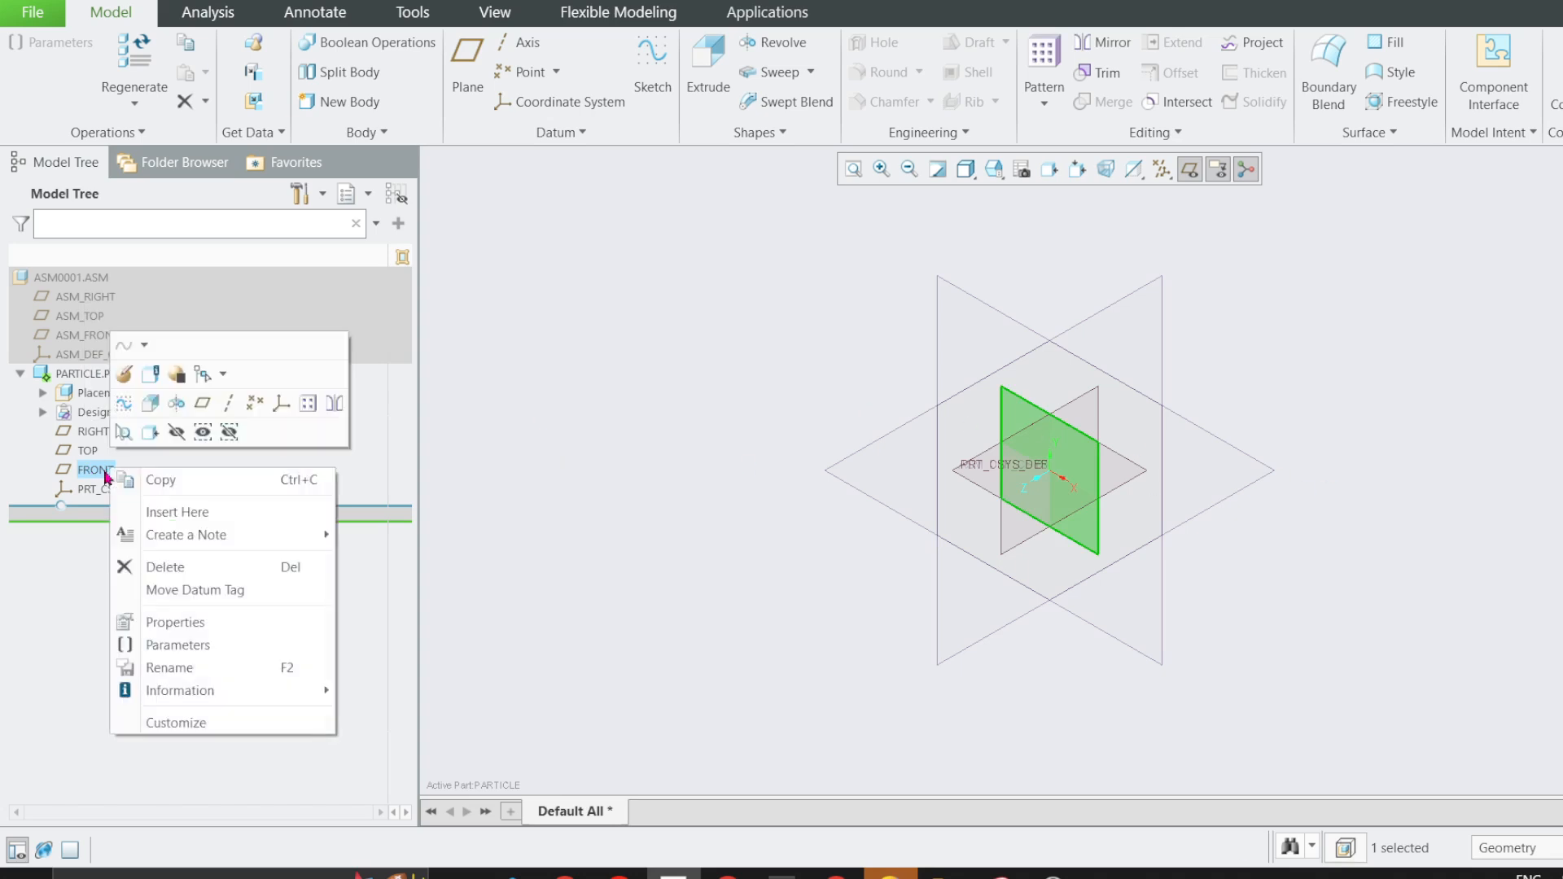
{"action": "left_click", "coordinate": [176, 405]}
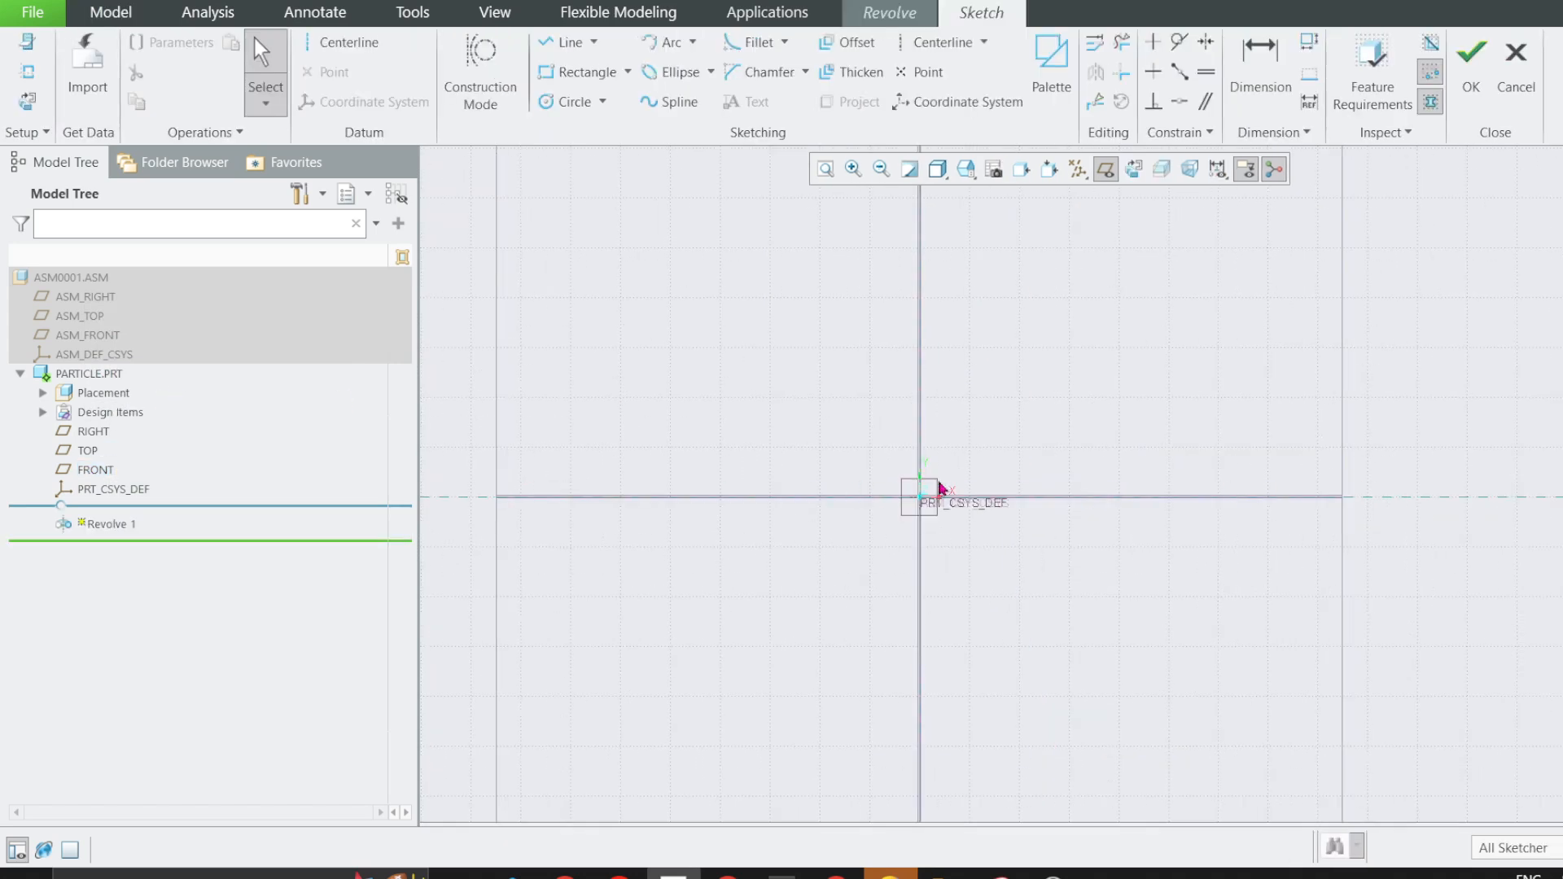
{"action": "left_click", "coordinate": [1498, 114]}
{"action": "left_click", "coordinate": [909, 466]}
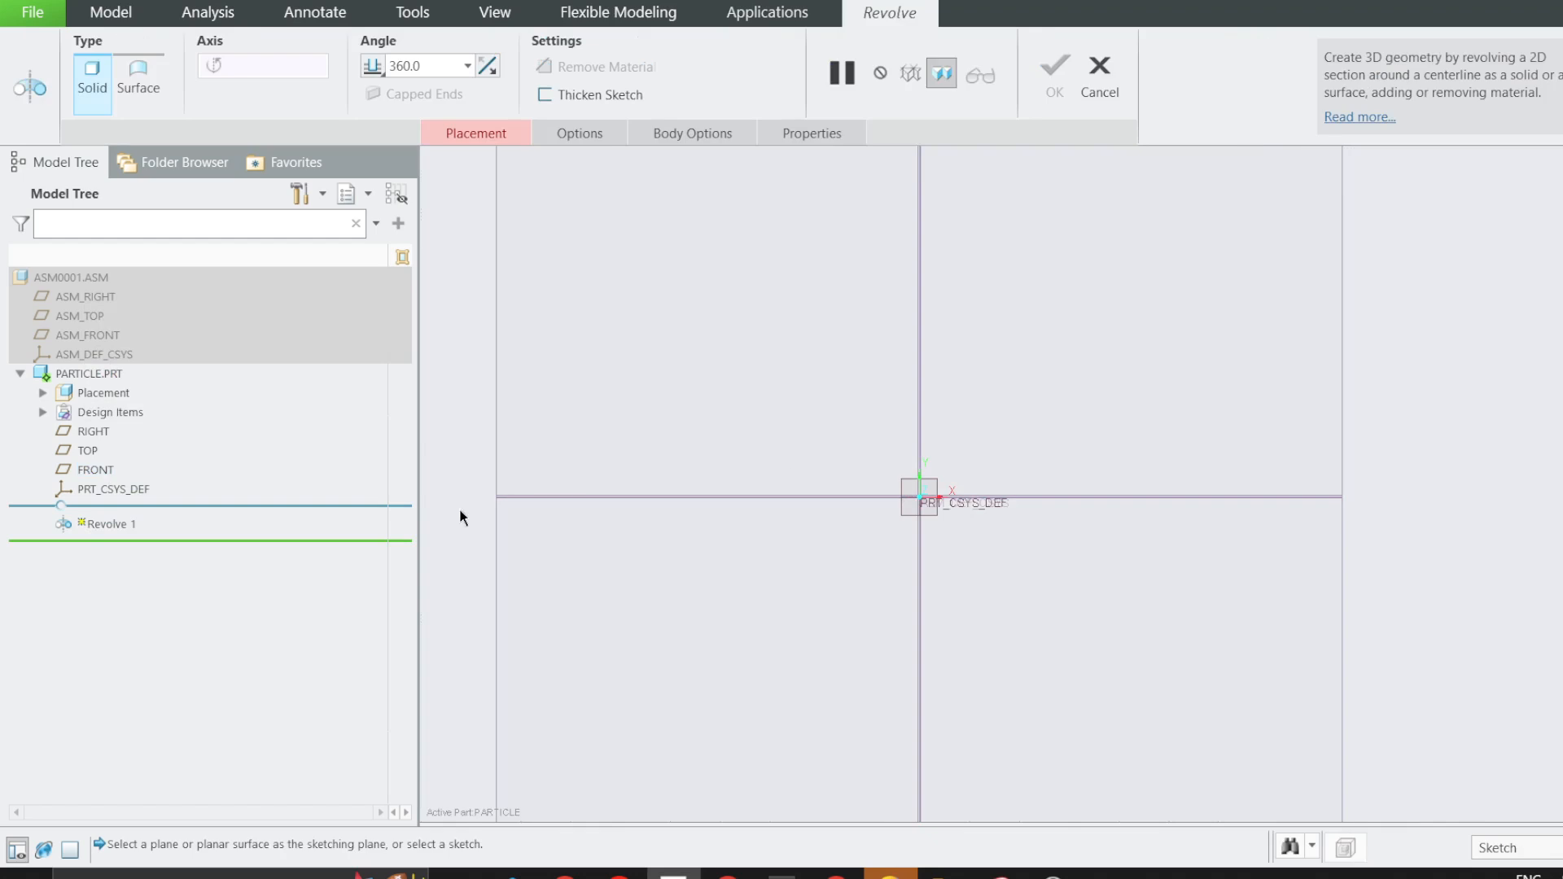
{"action": "left_click", "coordinate": [1099, 77]}
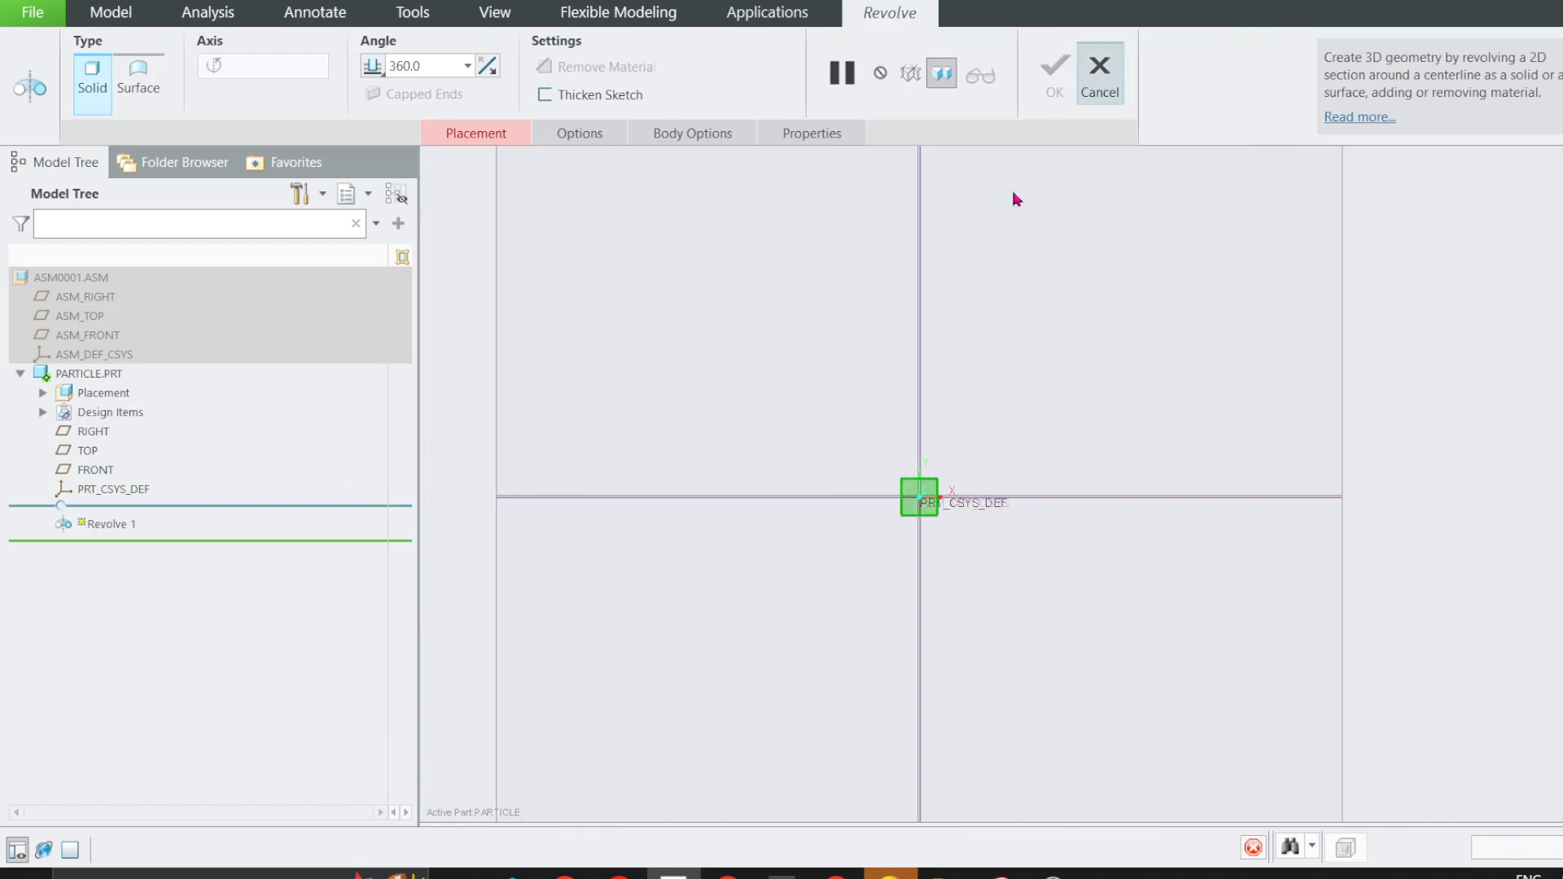
Start an Extrude on the particle's FRONT plane and sketch a closed car-shaped profile from the origin, about 254 mm long and 84 mm high.
{"action": "right_click", "coordinate": [84, 479]}
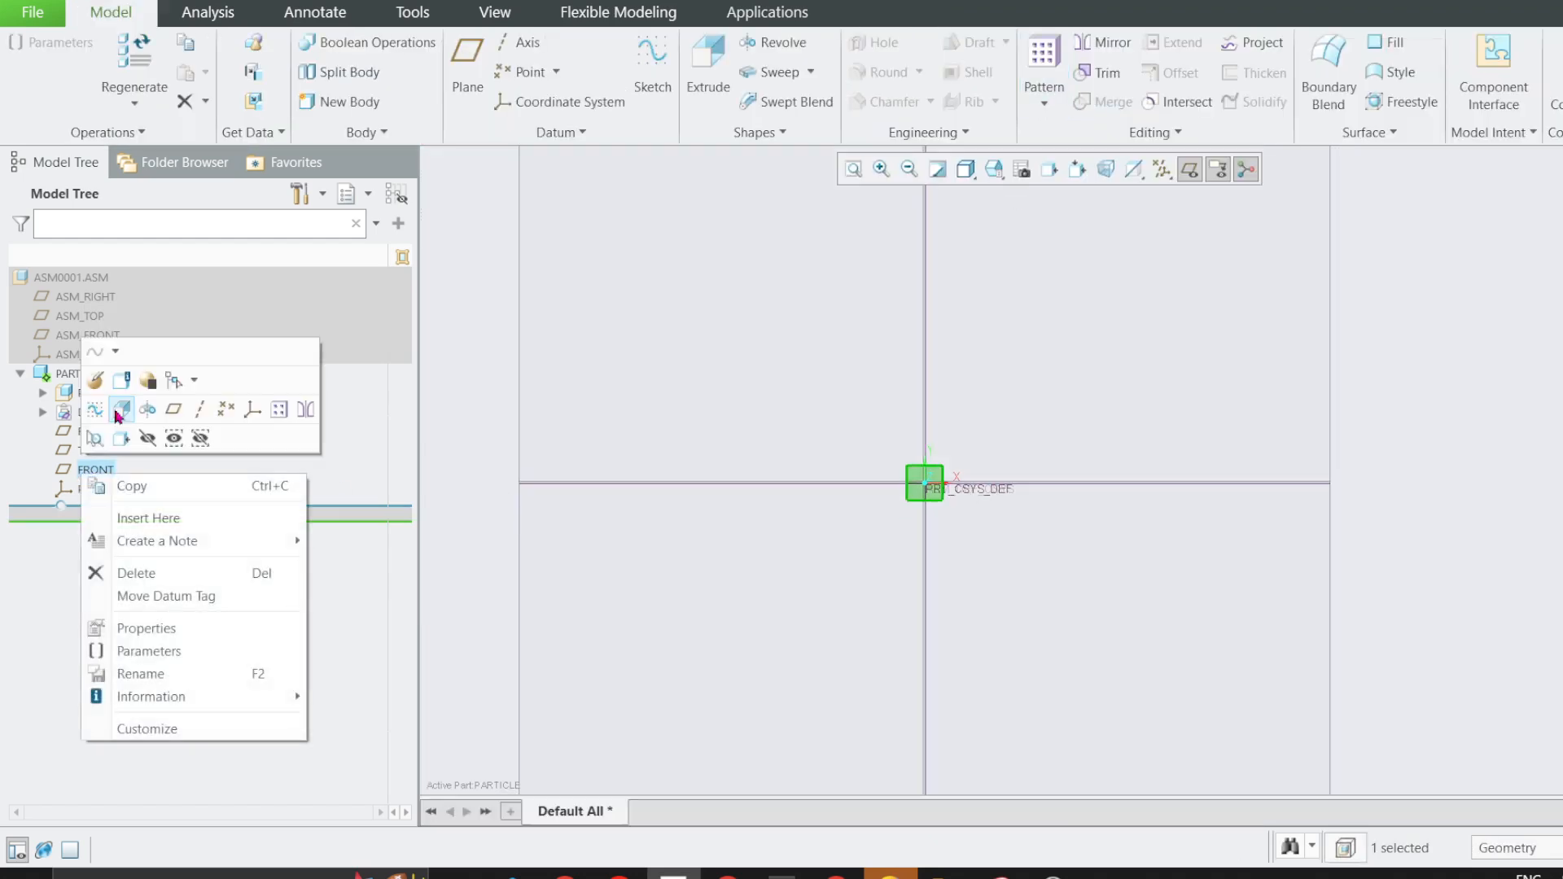
{"action": "left_click", "coordinate": [122, 410]}
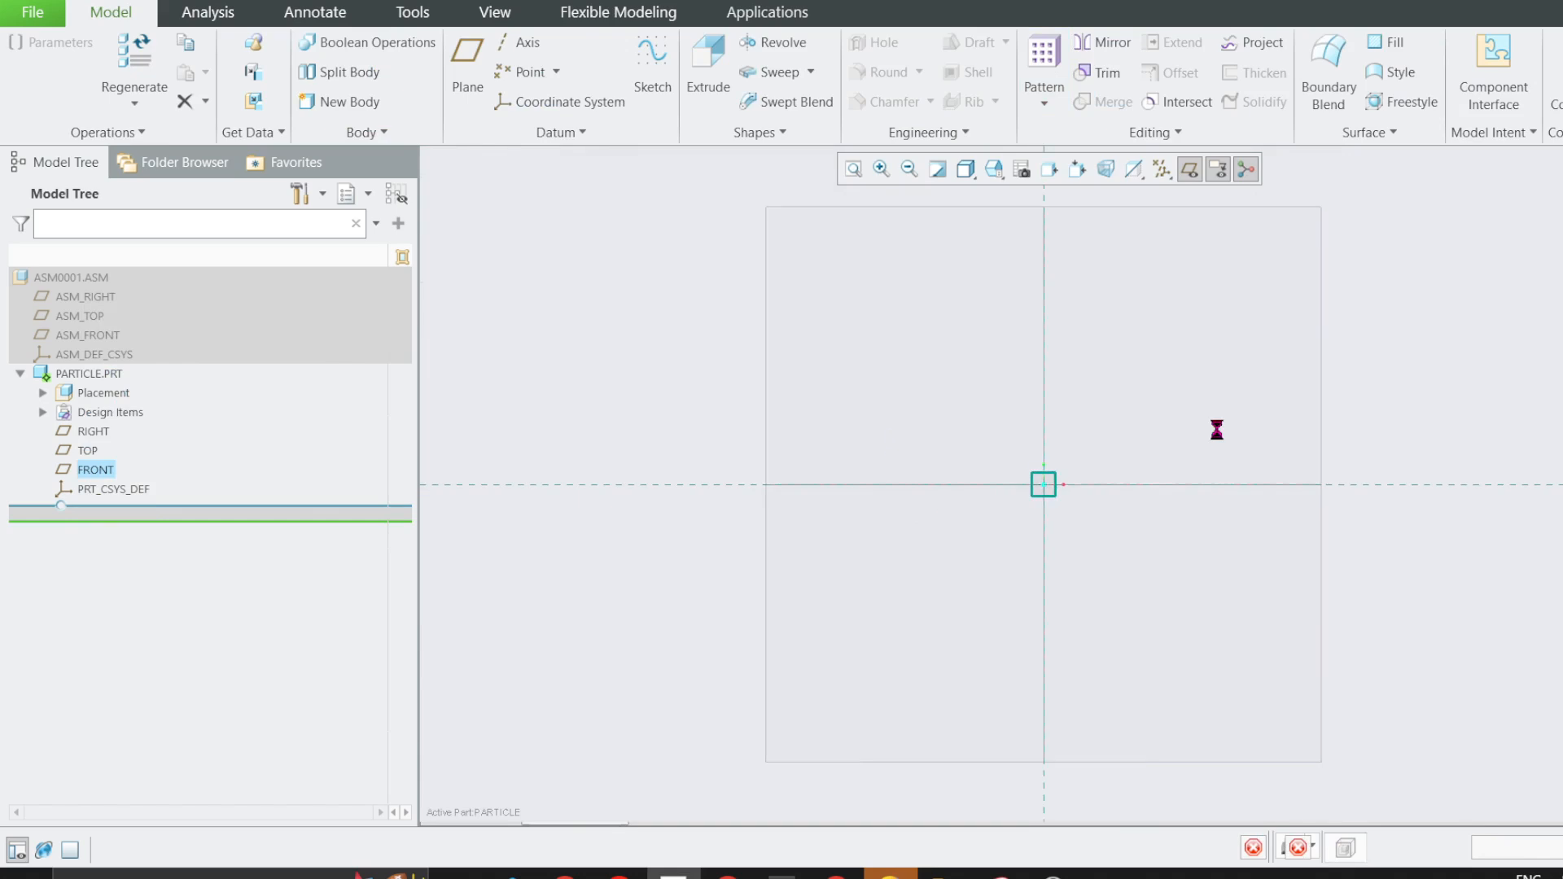
{"action": "left_click", "coordinate": [566, 41]}
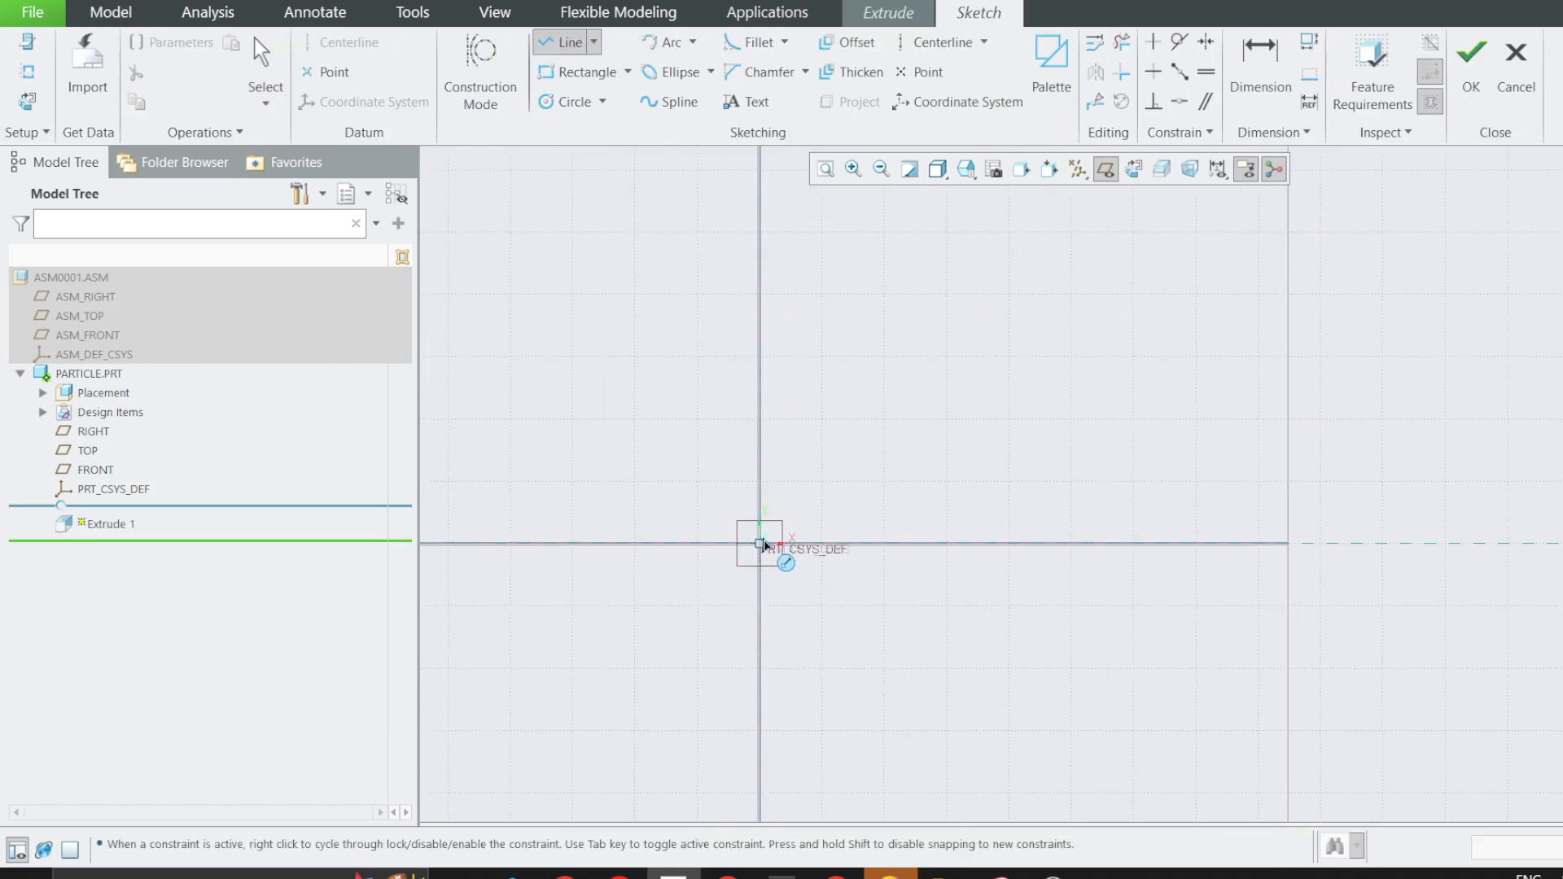
{"action": "left_click", "coordinate": [759, 543]}
{"action": "left_click", "coordinate": [759, 468]}
{"action": "left_click", "coordinate": [916, 468]}
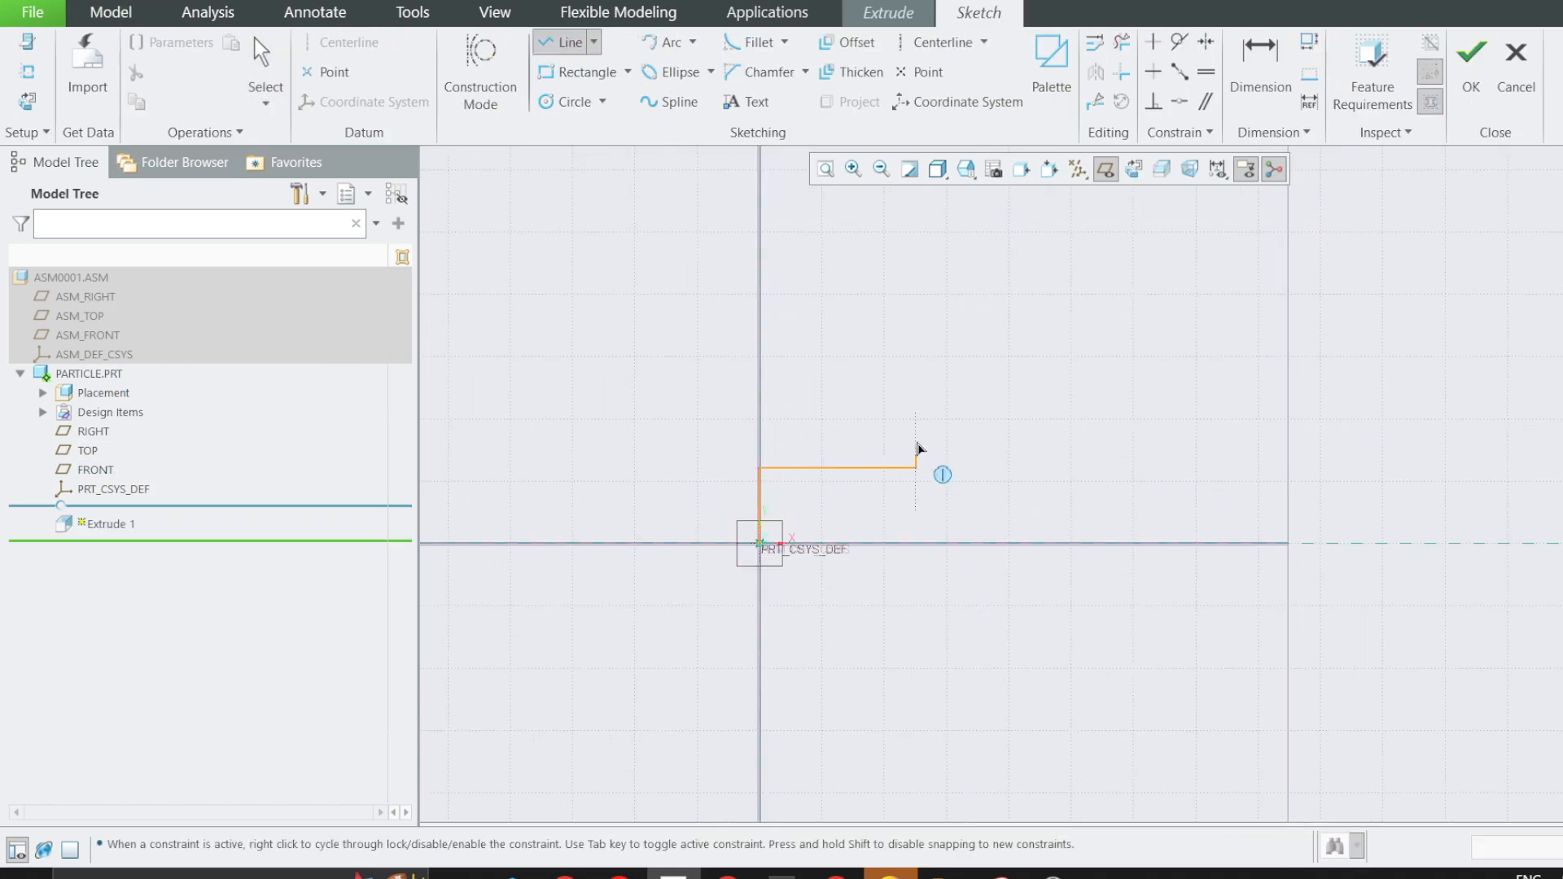
{"action": "left_click", "coordinate": [916, 369]}
{"action": "left_click", "coordinate": [1151, 369]}
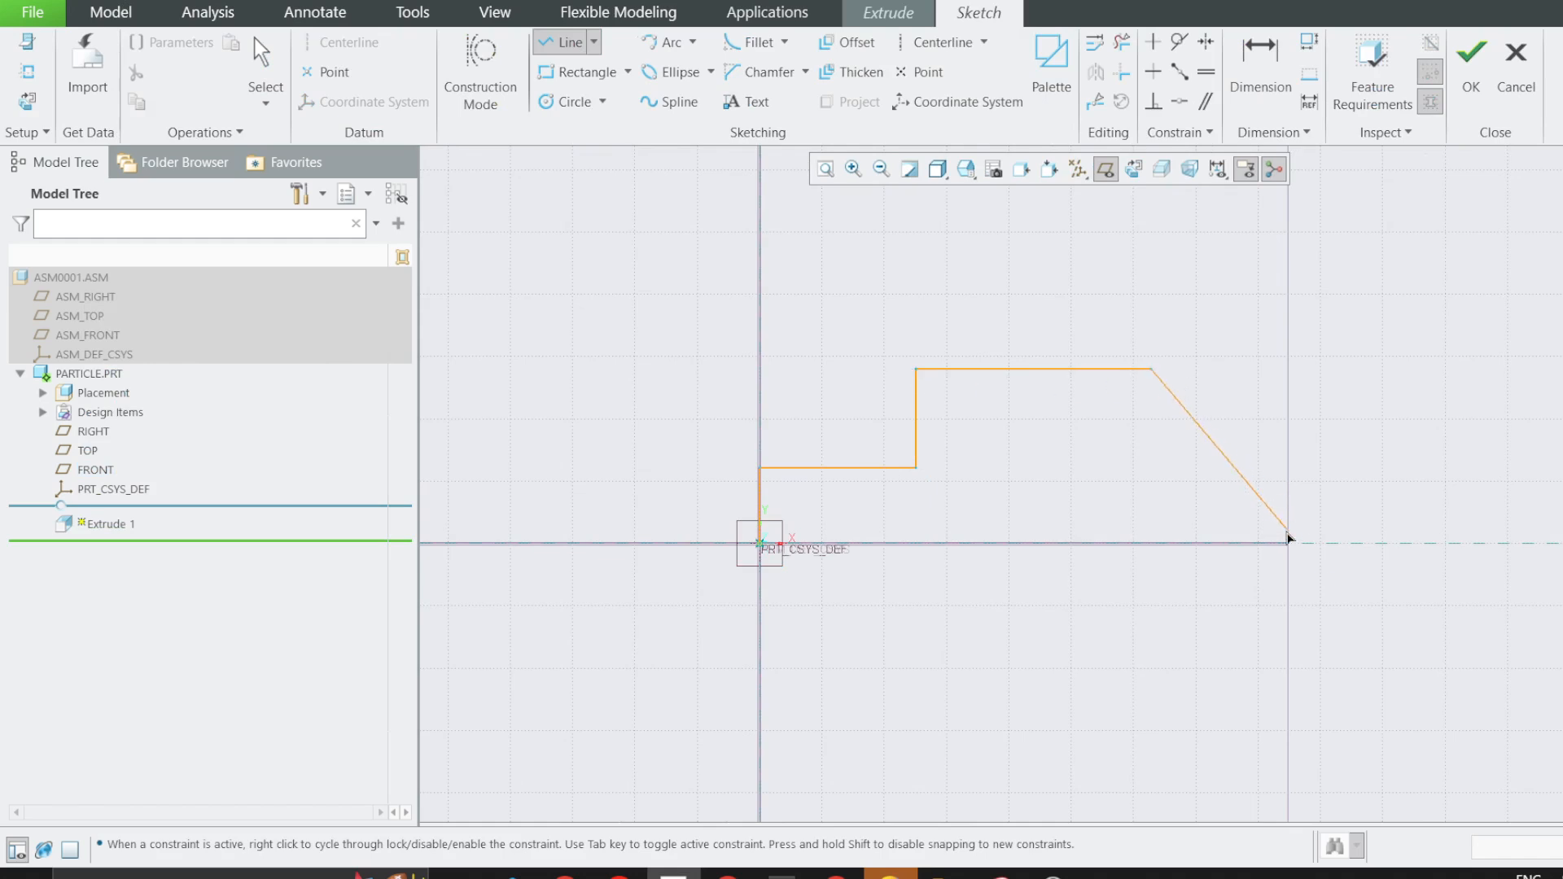
{"action": "left_click", "coordinate": [1287, 465]}
{"action": "left_click", "coordinate": [1287, 544]}
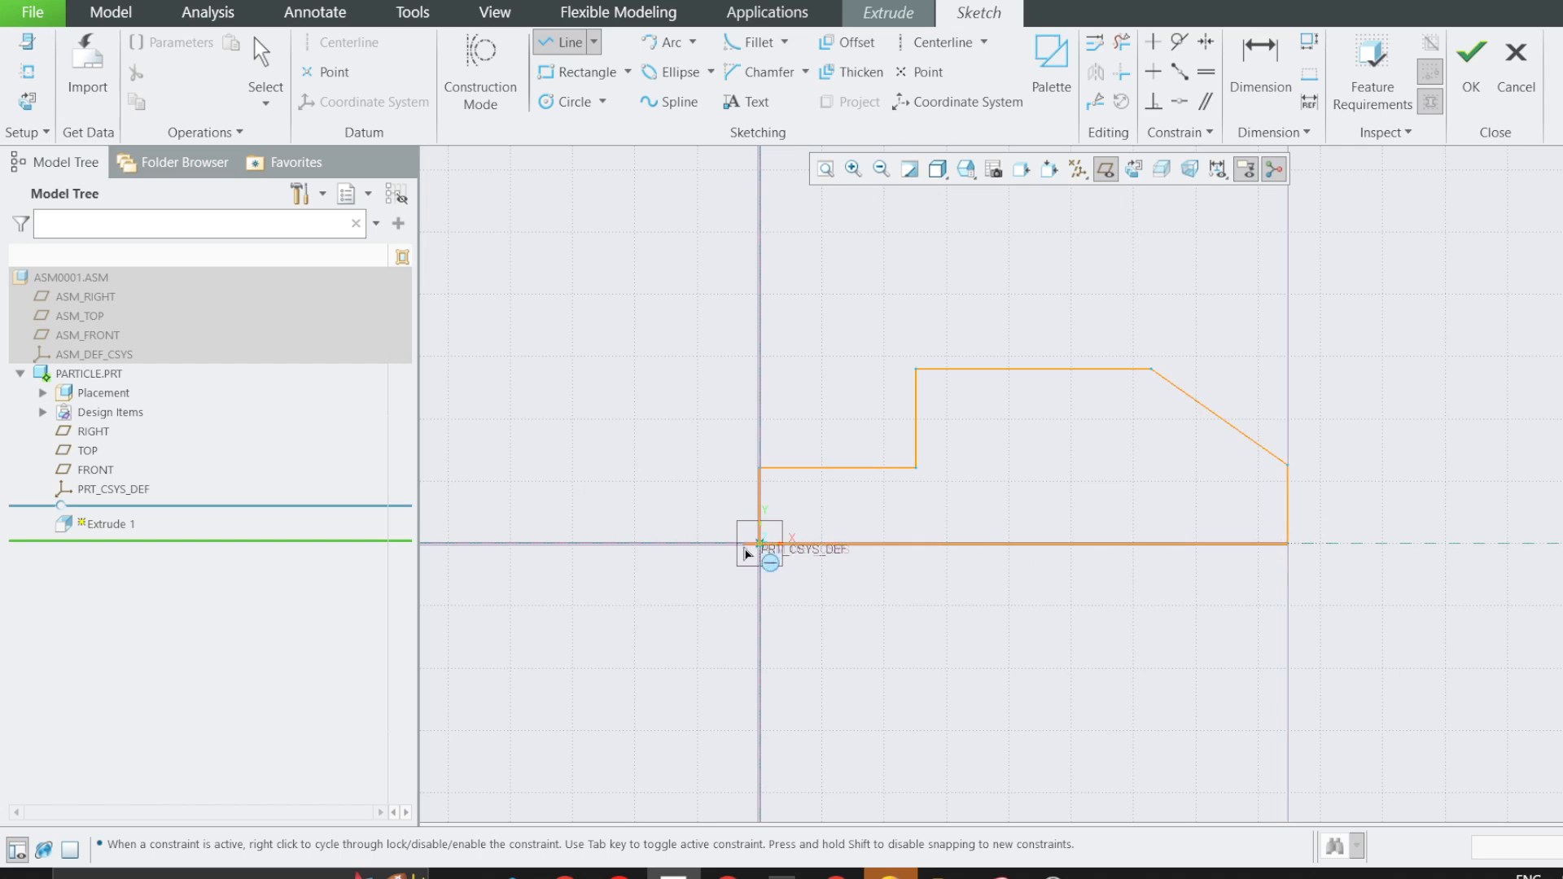
{"action": "left_click", "coordinate": [759, 546]}
{"action": "middle_click", "coordinate": [758, 557]}
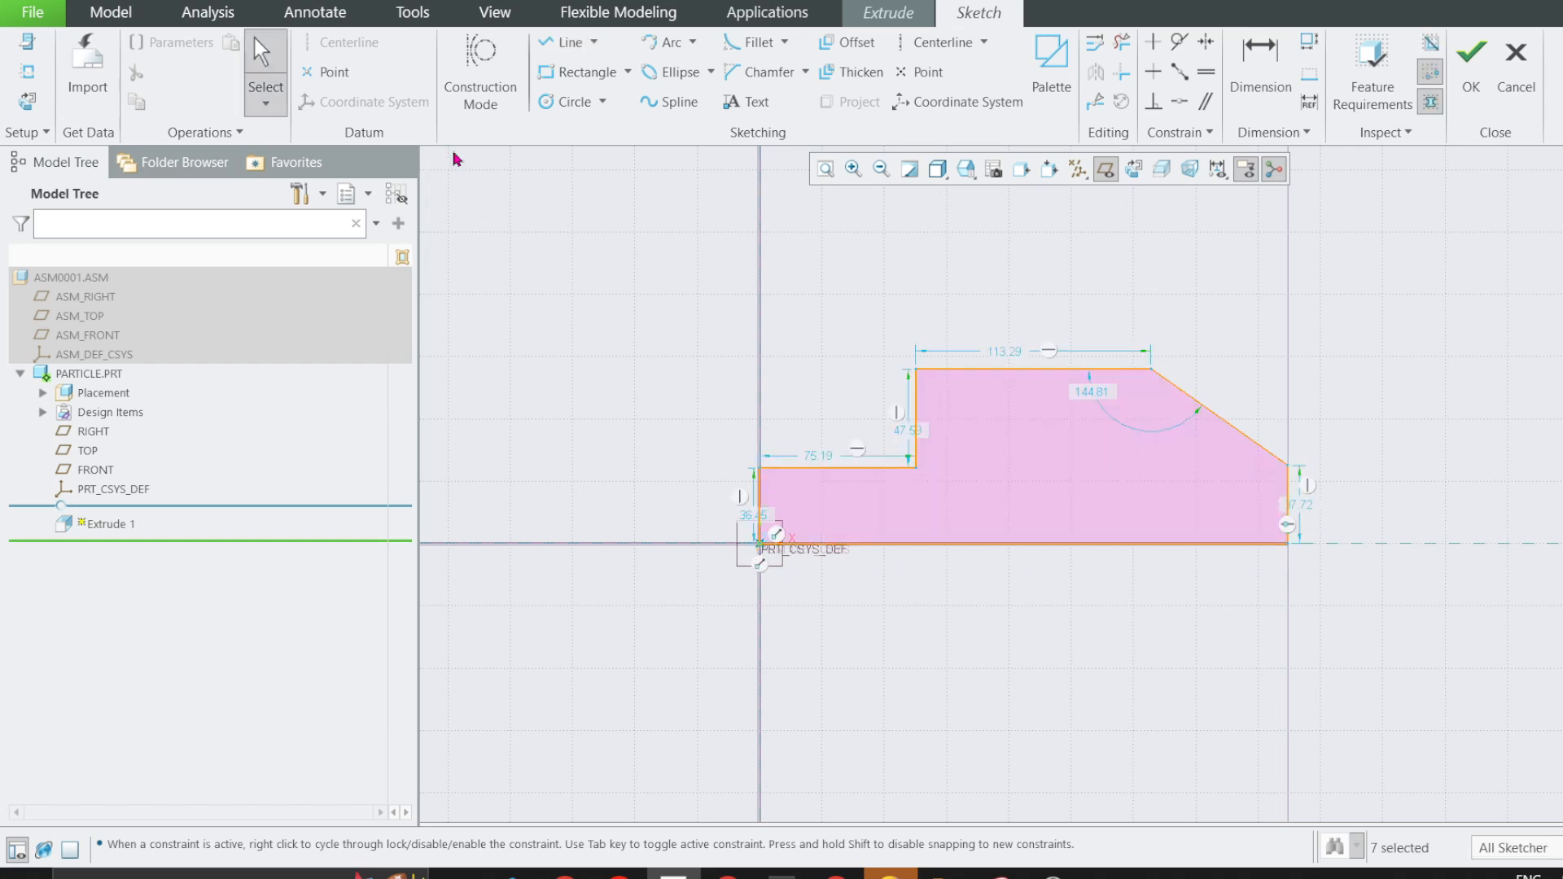
Sketch two equal wheel circles of about 30 mm diameter centred on the profile's bottom line, one near each end.
{"action": "left_click", "coordinate": [544, 107]}
{"action": "left_click", "coordinate": [894, 543]}
{"action": "left_click", "coordinate": [902, 574]}
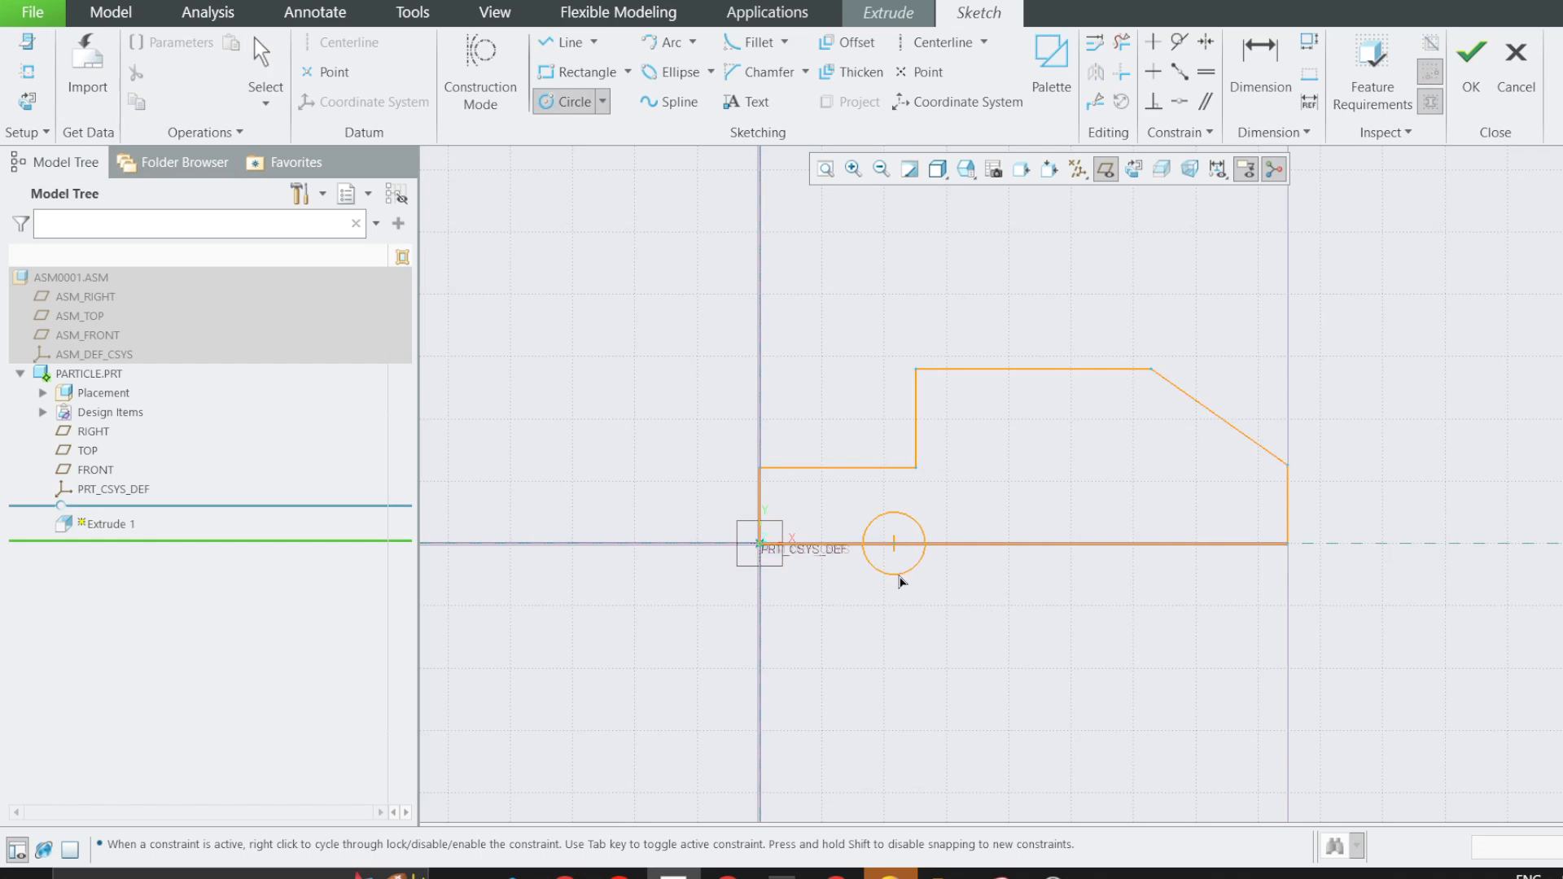
{"action": "left_click", "coordinate": [1202, 543]}
{"action": "left_click", "coordinate": [1206, 575]}
{"action": "middle_click", "coordinate": [1206, 575]}
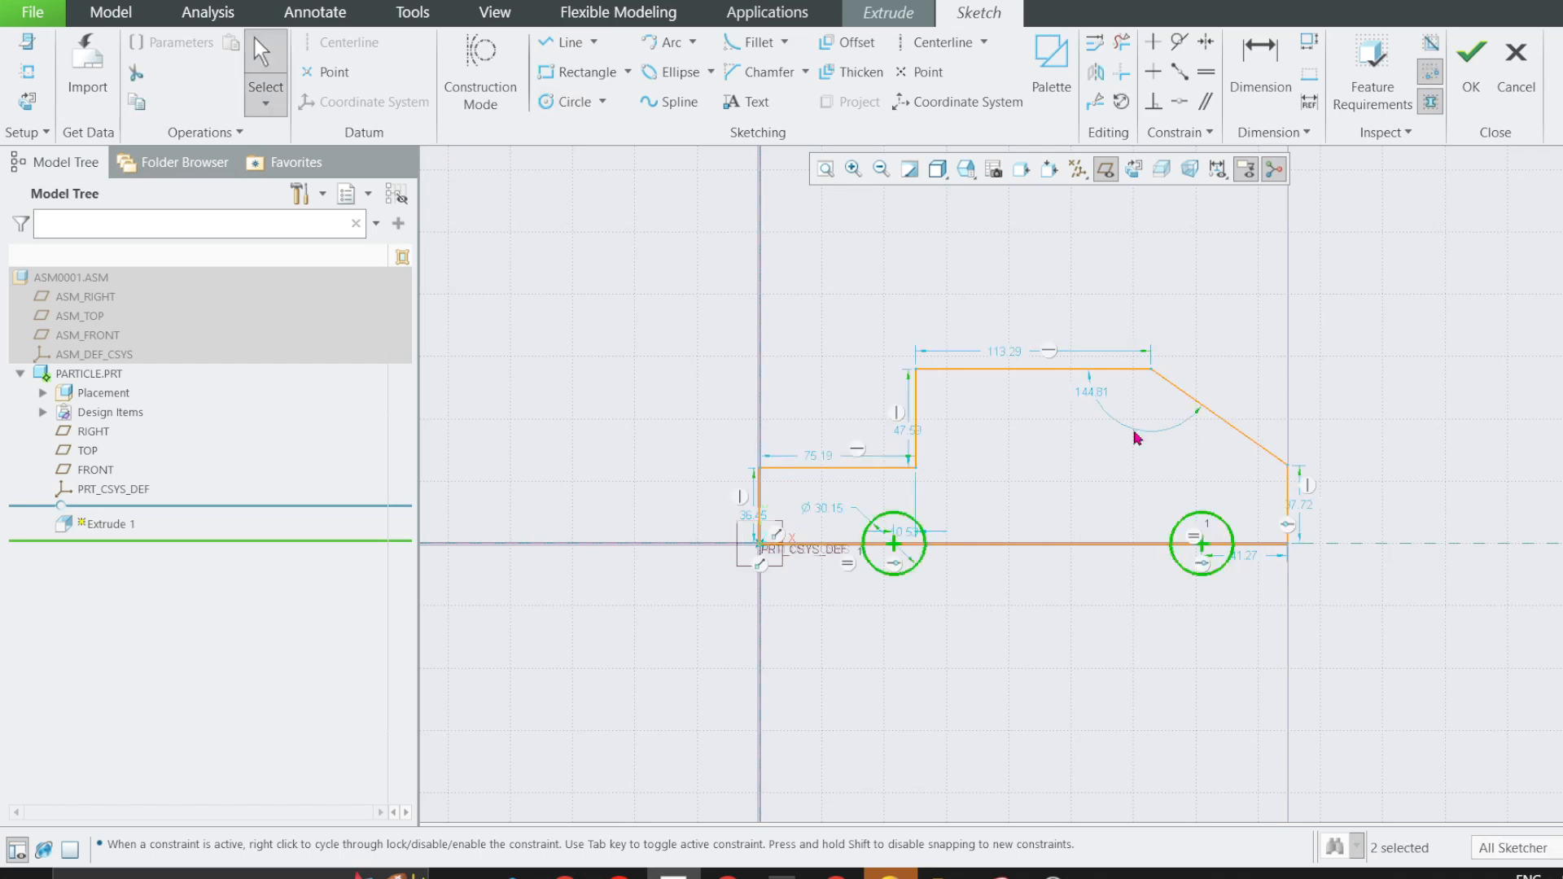
Trim away the bottom line inside the left wheel circle and the upper half of that circle.
{"action": "left_click", "coordinate": [1124, 49]}
{"action": "scroll", "coordinate": [959, 487], "scroll_direction": "up", "scroll_amount": 3}
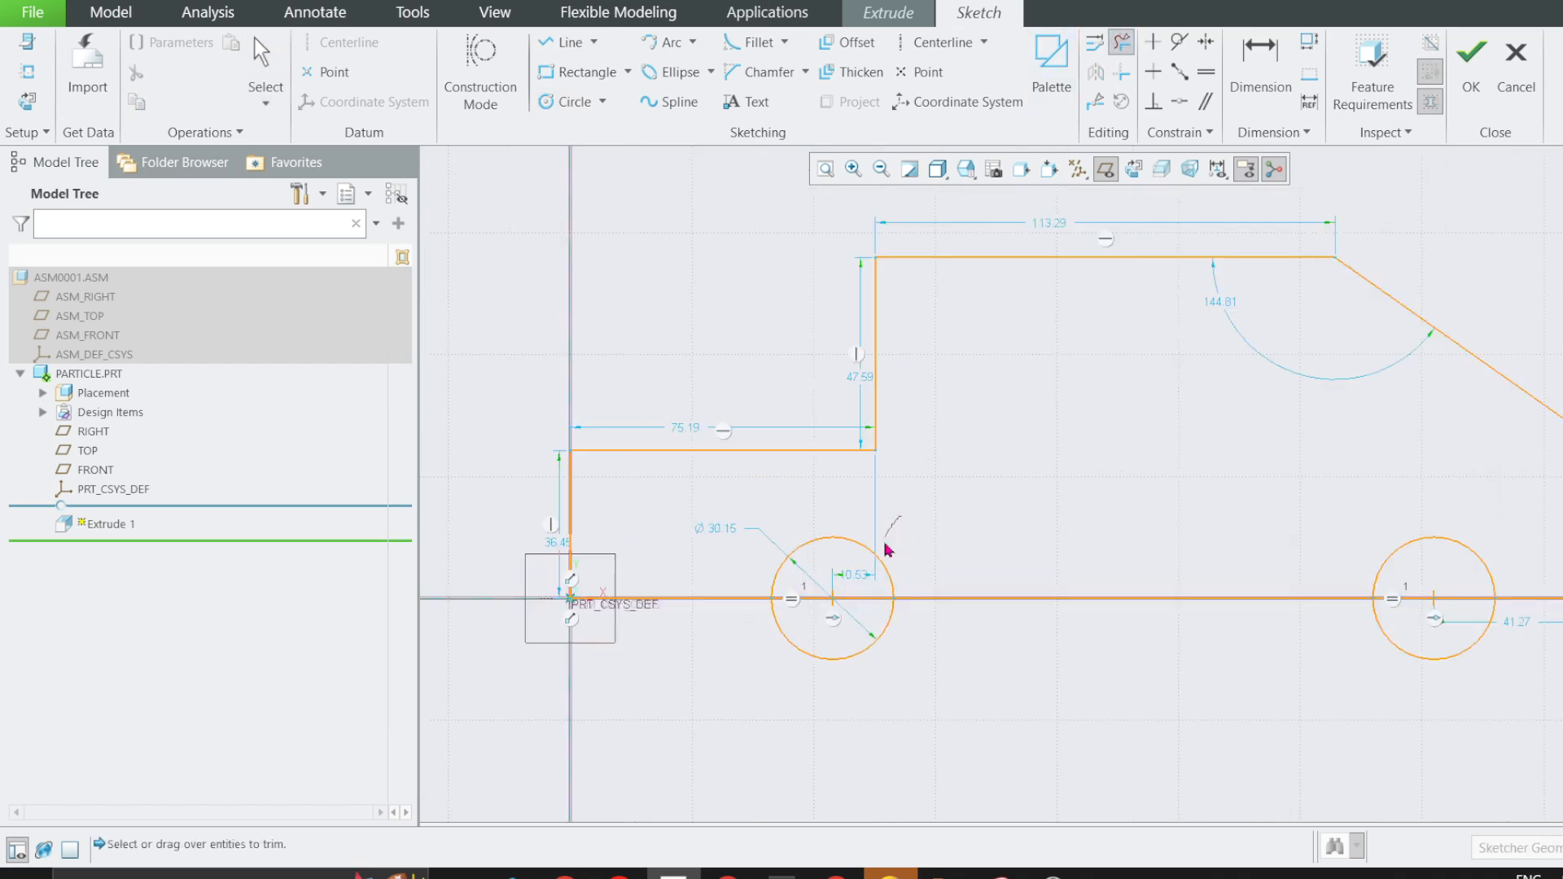
{"action": "left_click", "coordinate": [839, 598]}
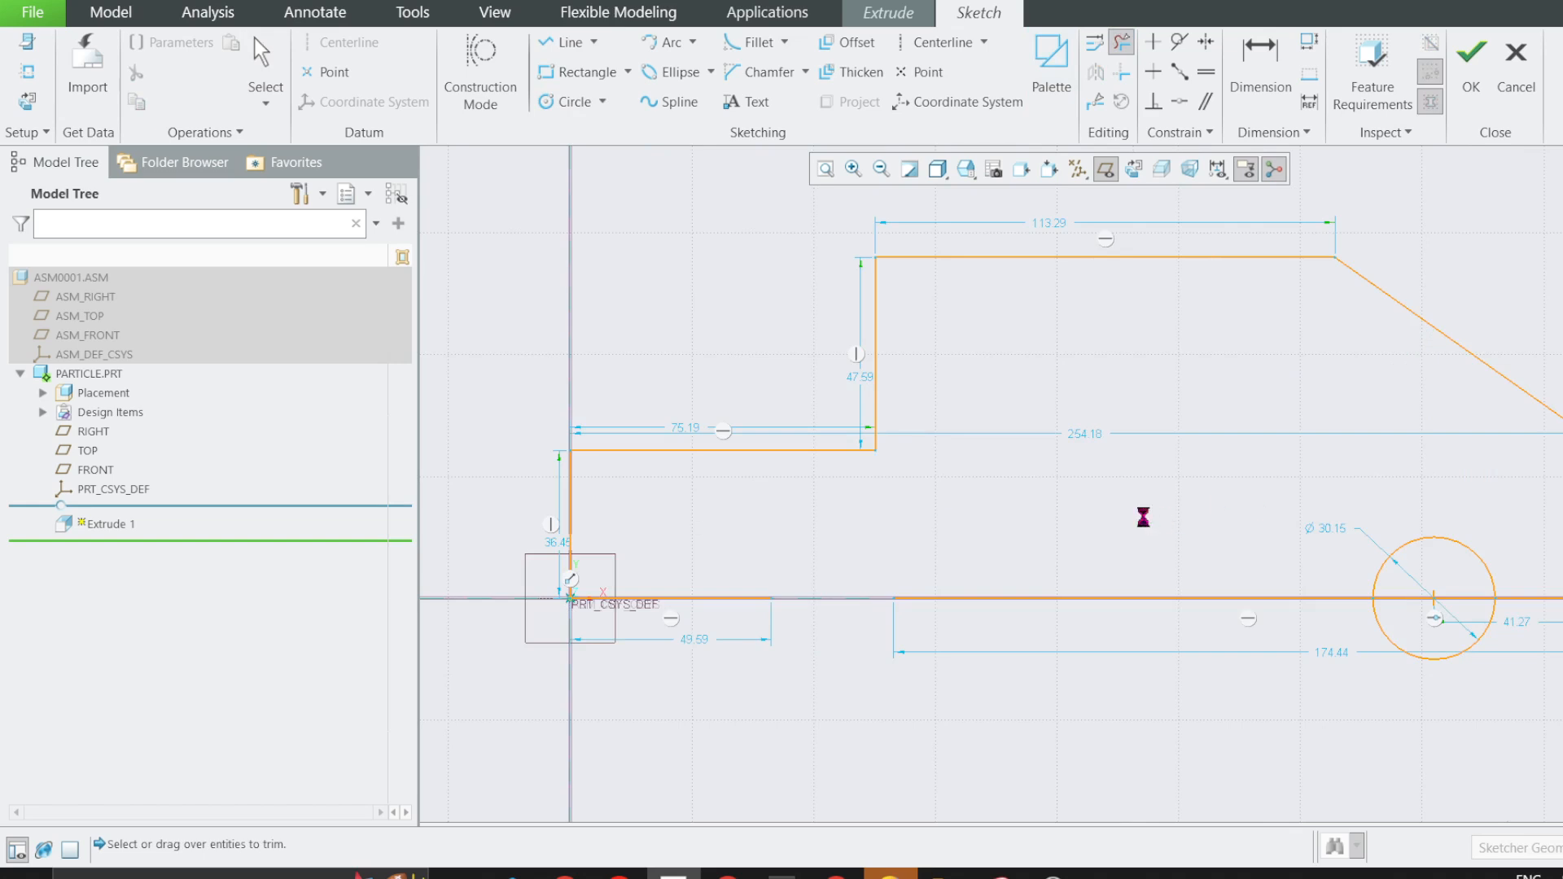
{"action": "key", "text": "ctrl+z"}
{"action": "left_click", "coordinate": [1121, 41]}
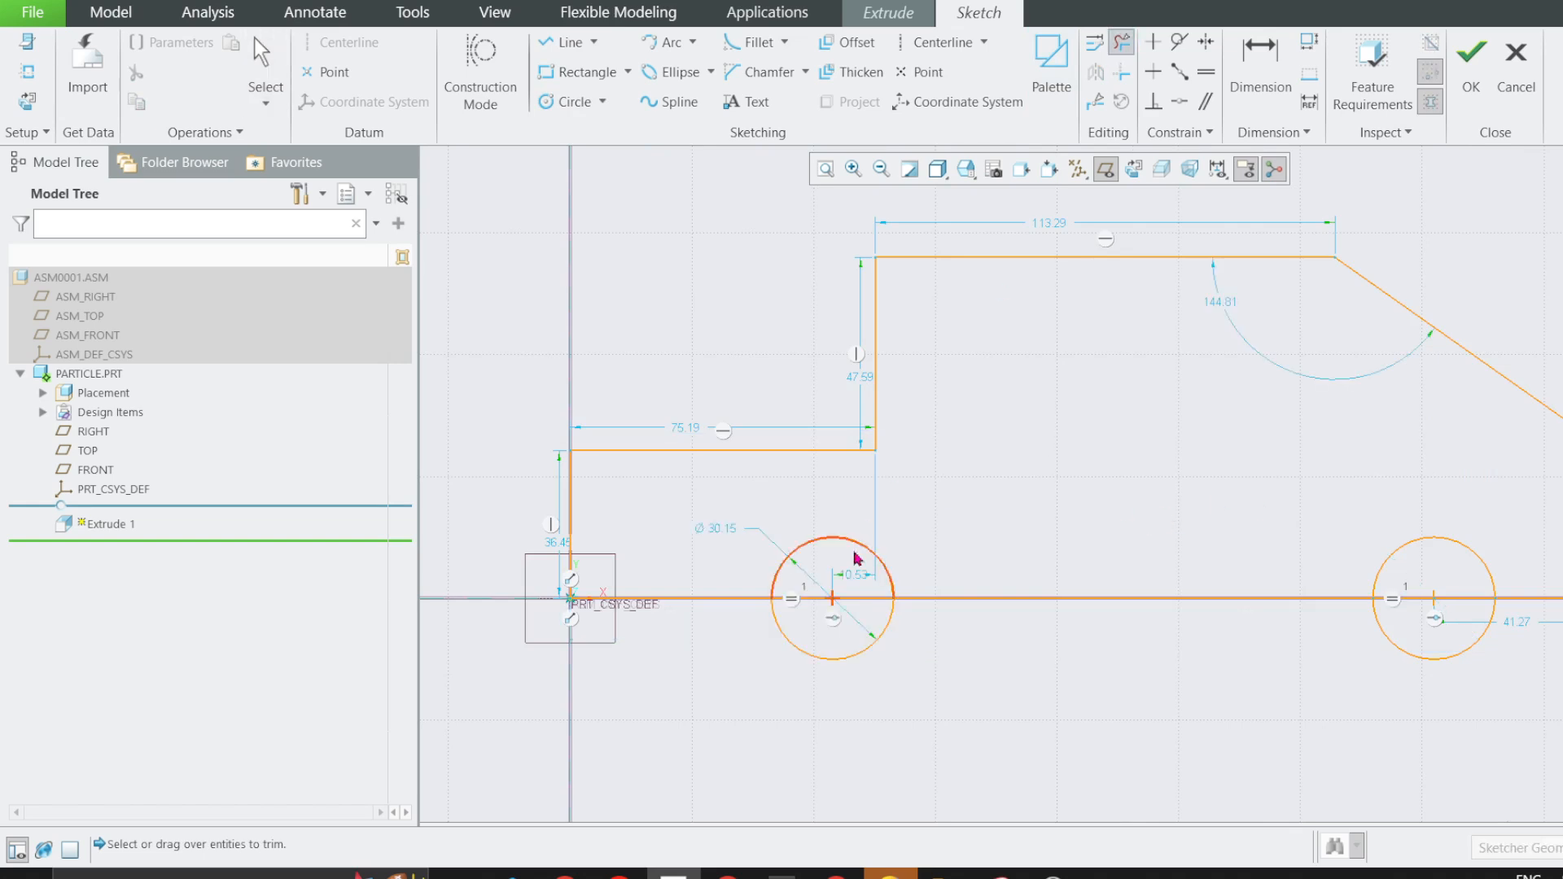
{"action": "left_click", "coordinate": [824, 600]}
{"action": "left_click", "coordinate": [870, 554]}
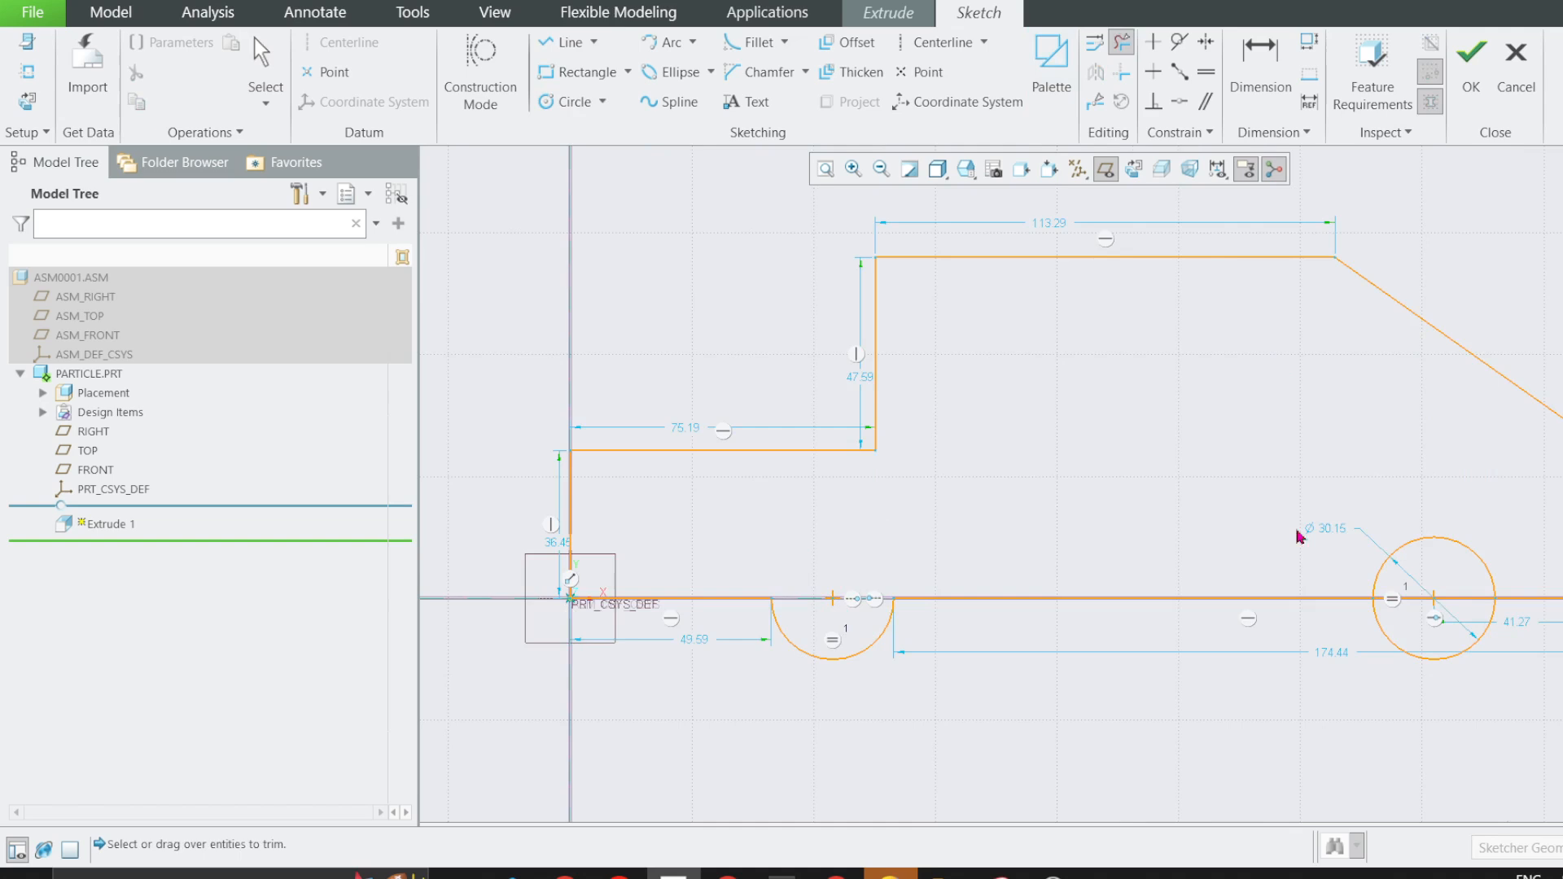
Trim away the bottom line inside the right wheel circle and that circle's upper half, and finish the car profile sketch.
{"action": "left_click", "coordinate": [1433, 597]}
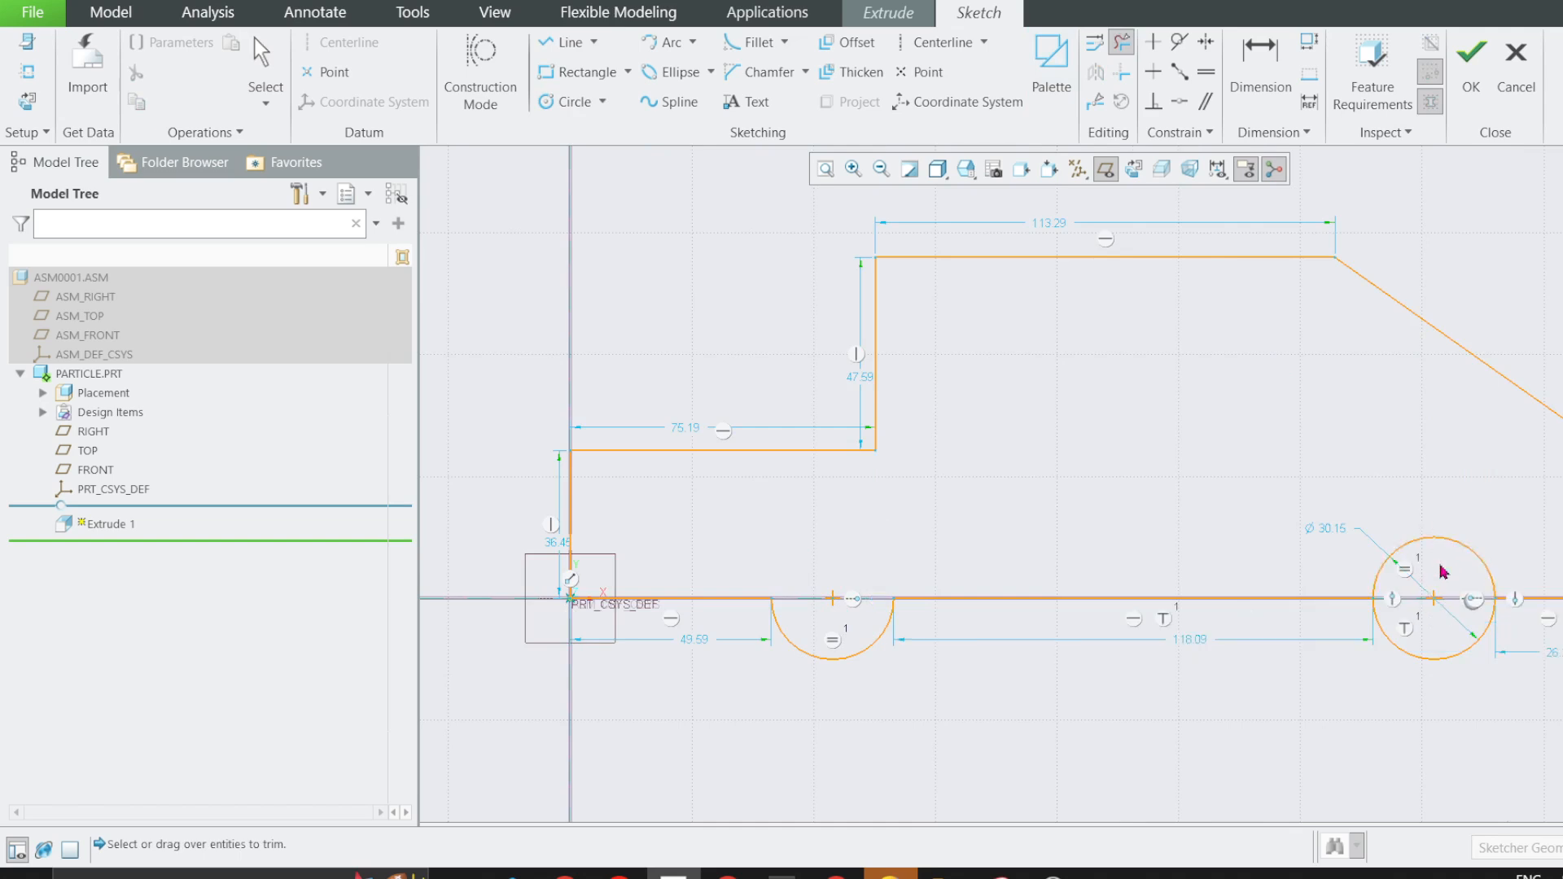
{"action": "left_click", "coordinate": [1397, 559]}
{"action": "scroll", "coordinate": [1179, 521], "scroll_direction": "up", "scroll_amount": 1}
{"action": "scroll", "coordinate": [953, 498], "scroll_direction": "up", "scroll_amount": 1}
{"action": "scroll", "coordinate": [1186, 498], "scroll_direction": "down", "scroll_amount": 2}
{"action": "middle_click", "coordinate": [1178, 503]}
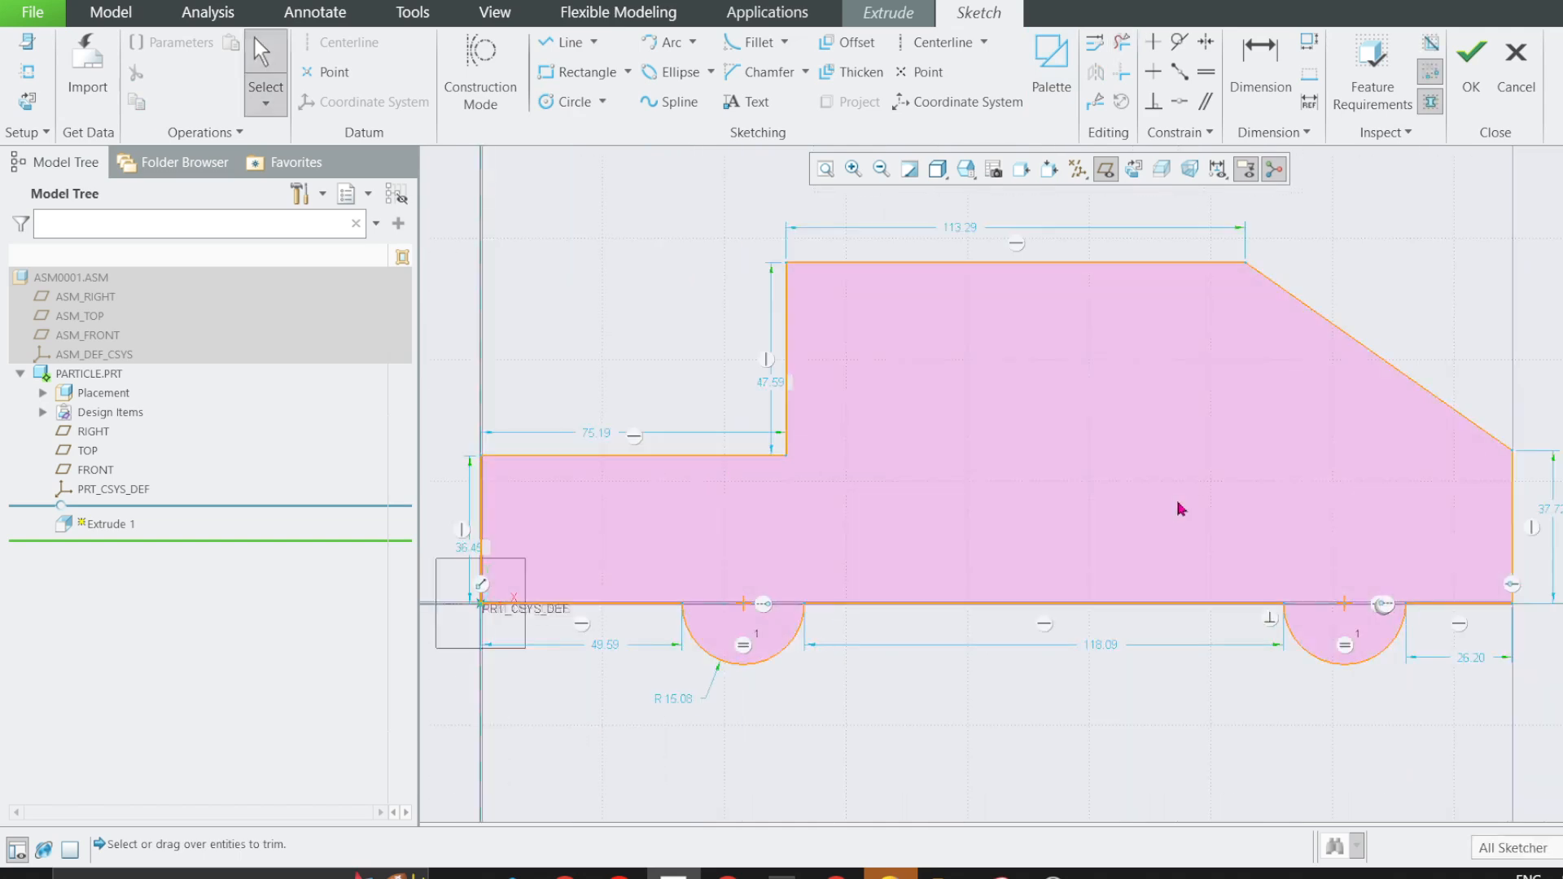
{"action": "scroll", "coordinate": [1055, 469], "scroll_direction": "up", "scroll_amount": 1}
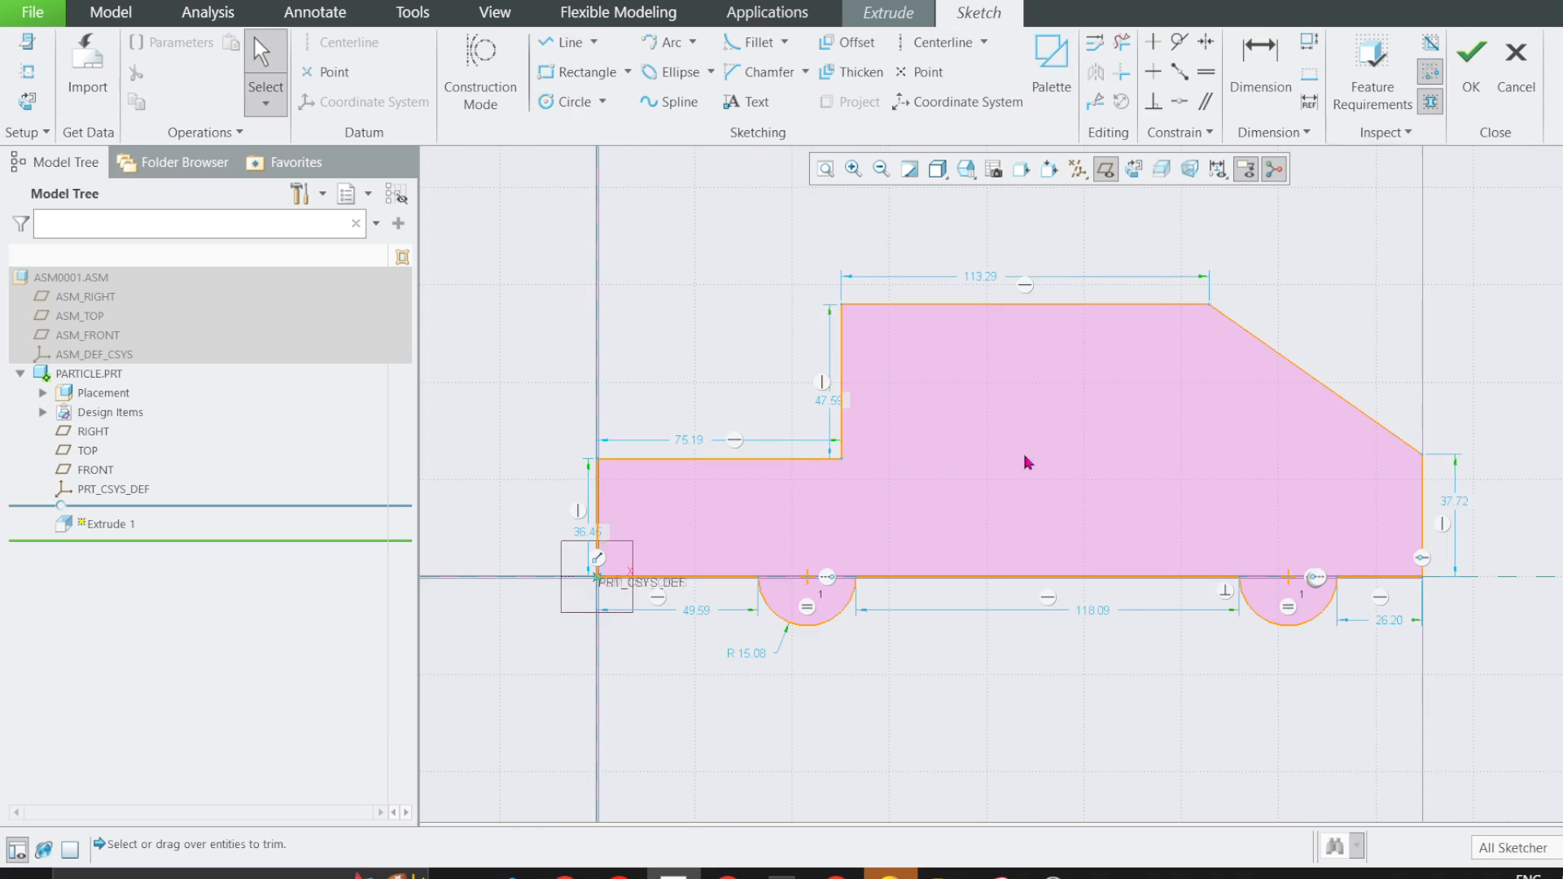
{"action": "left_click", "coordinate": [1471, 61]}
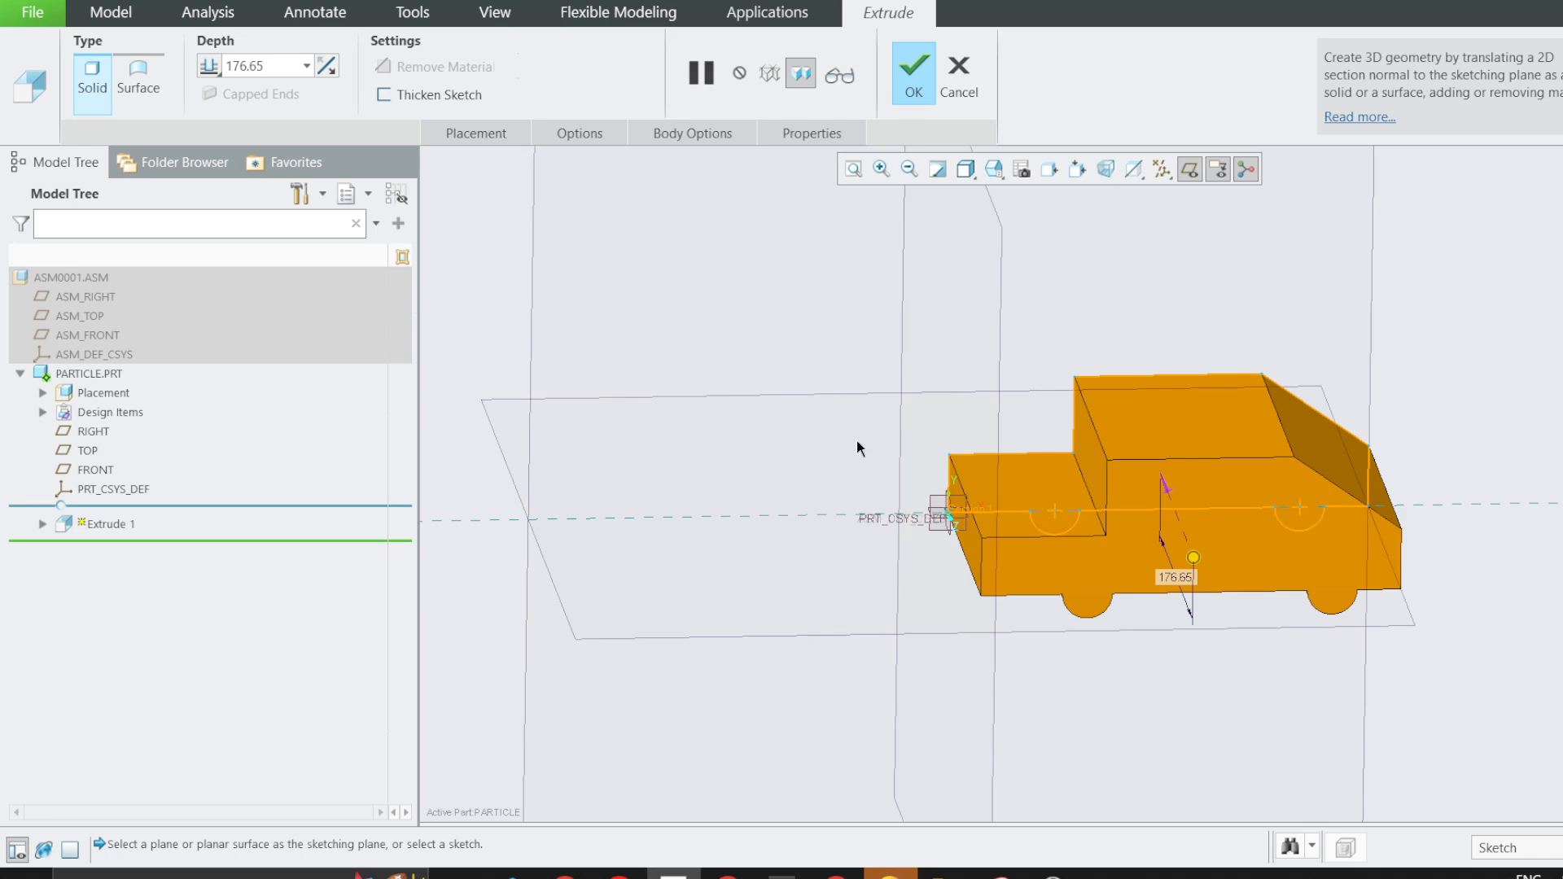
Extrude the car profile symmetrically about the FRONT plane with a depth of 176.65 mm, and hide the datum planes.
{"action": "left_click", "coordinate": [210, 66]}
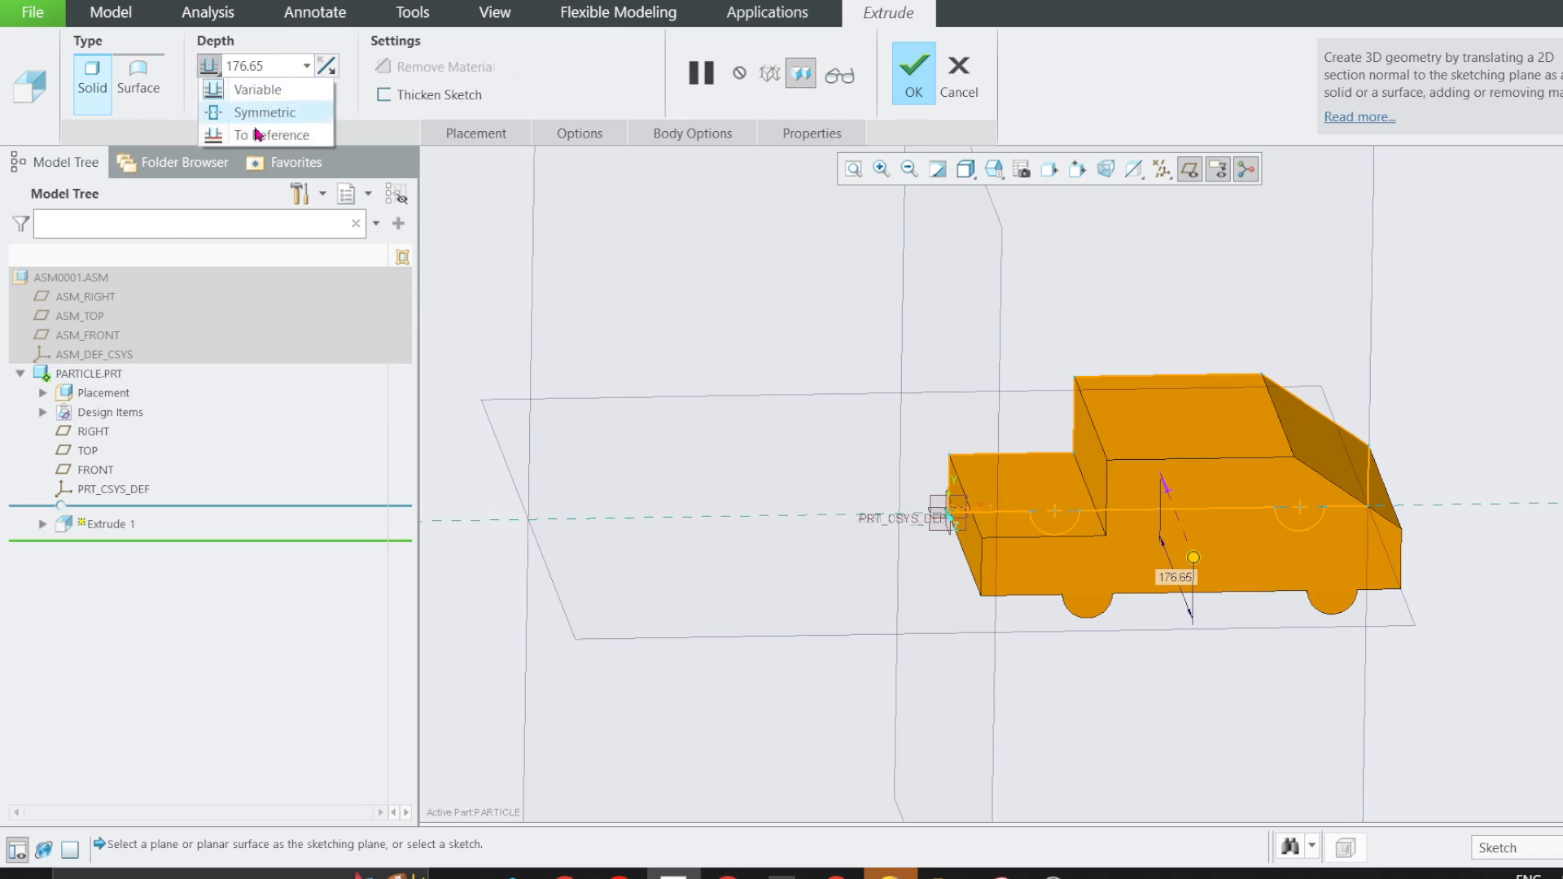
{"action": "left_click", "coordinate": [265, 113]}
{"action": "left_click", "coordinate": [913, 80]}
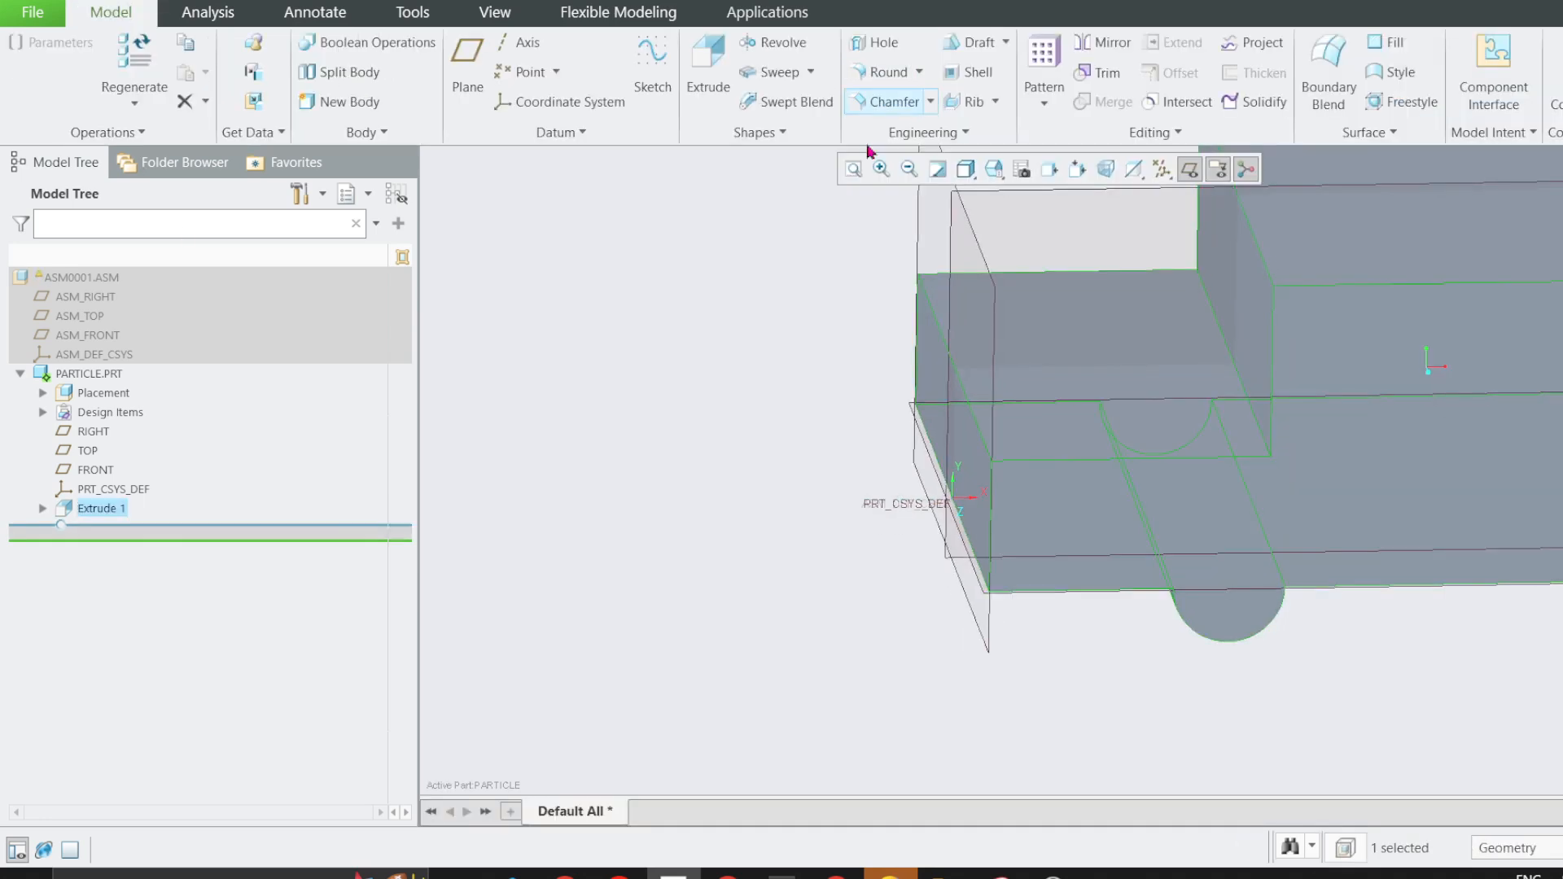
{"action": "left_click", "coordinate": [1189, 168]}
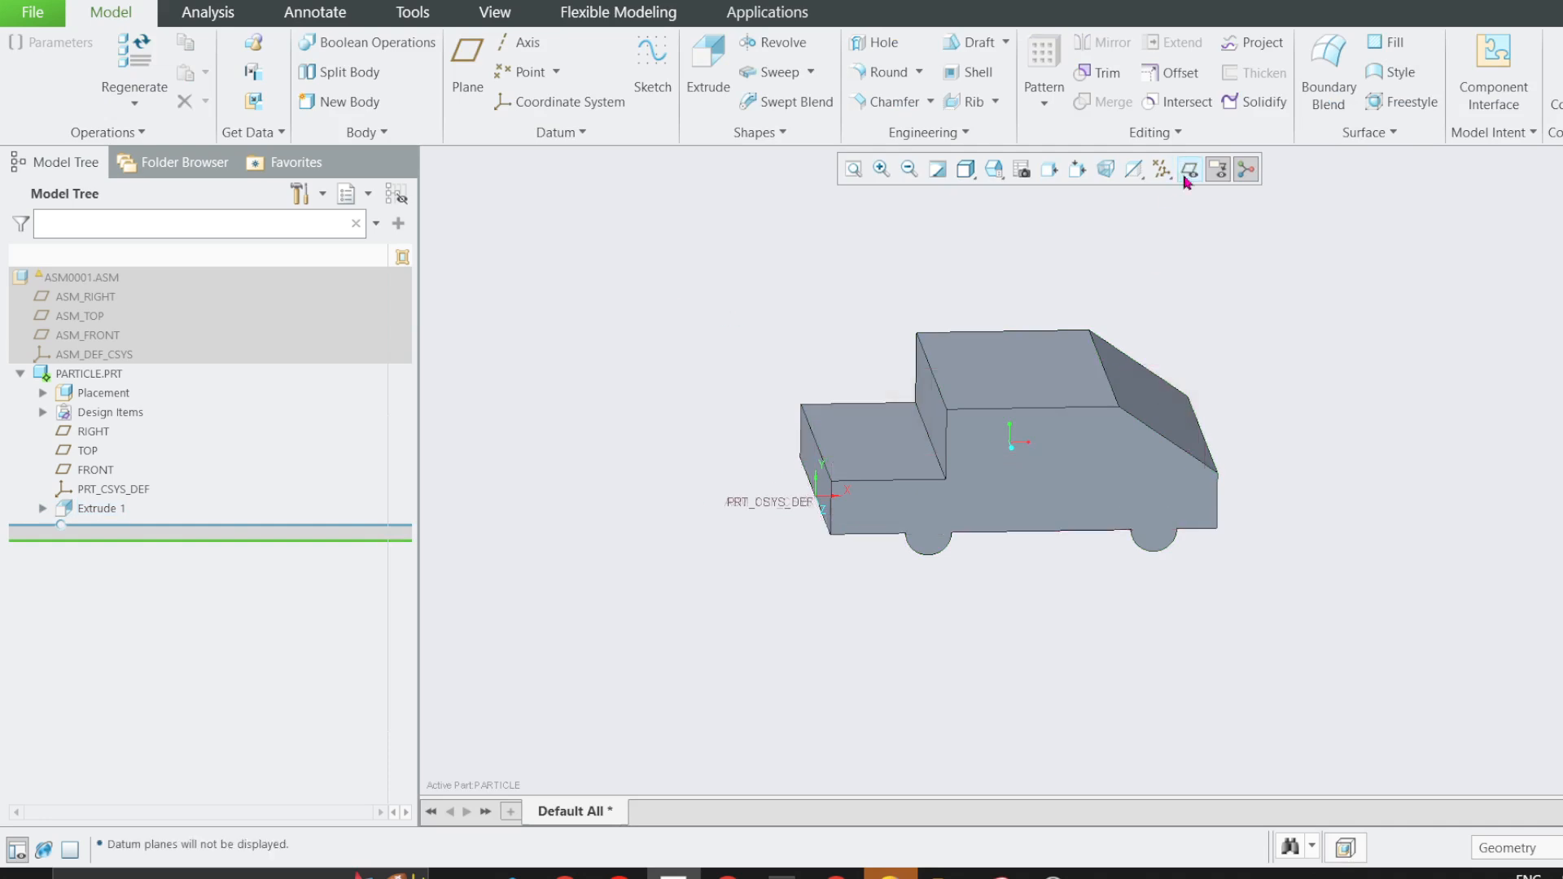
{"action": "key", "text": "ctrl+d"}
{"action": "left_click", "coordinate": [987, 484]}
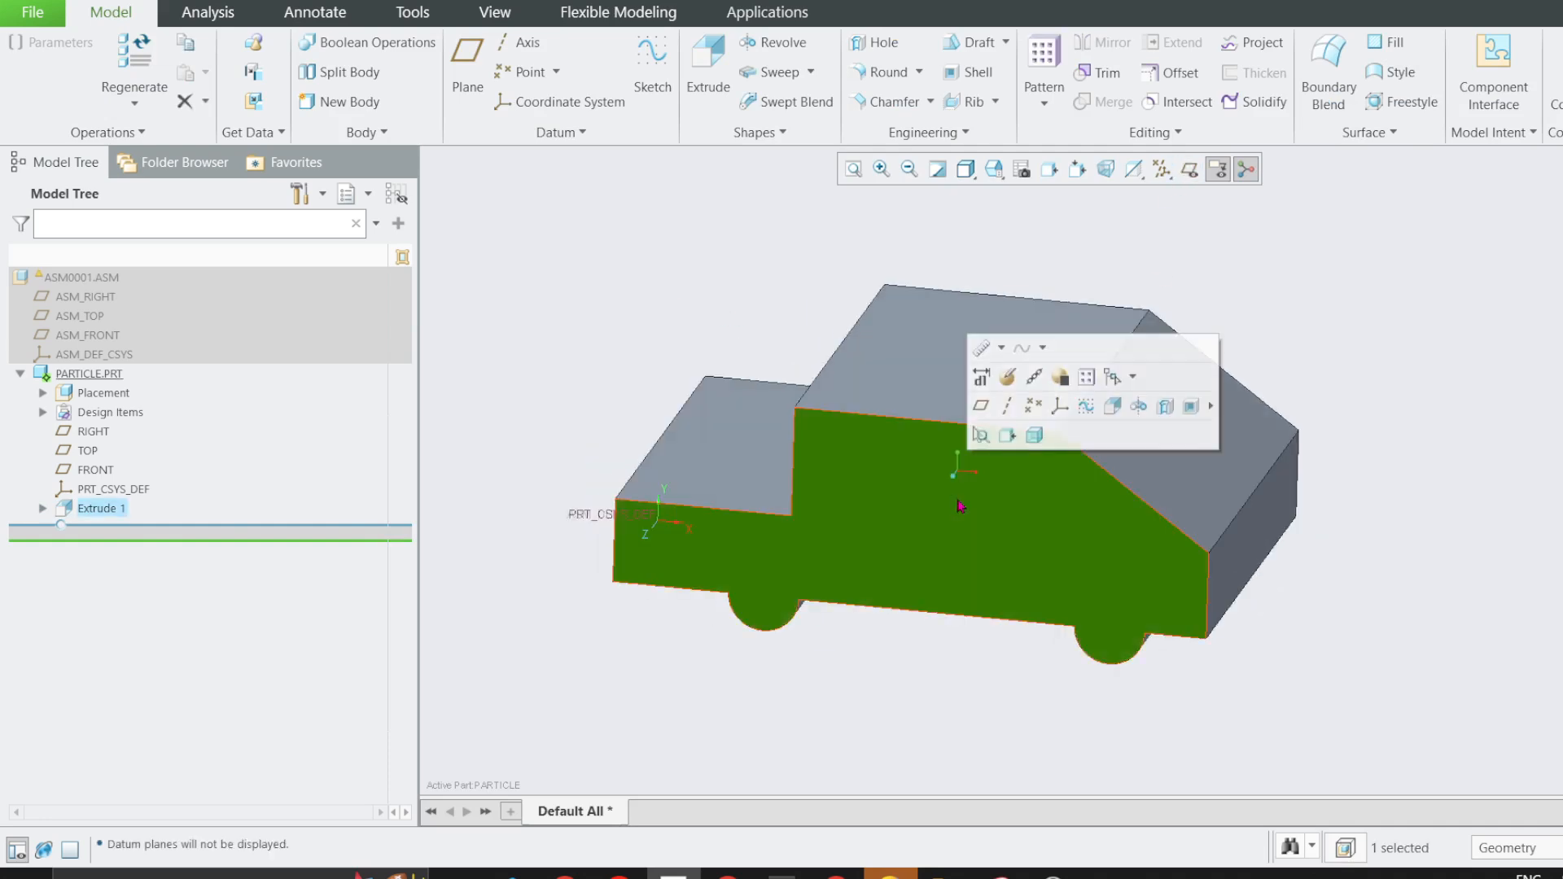
{"action": "left_click", "coordinate": [1007, 435]}
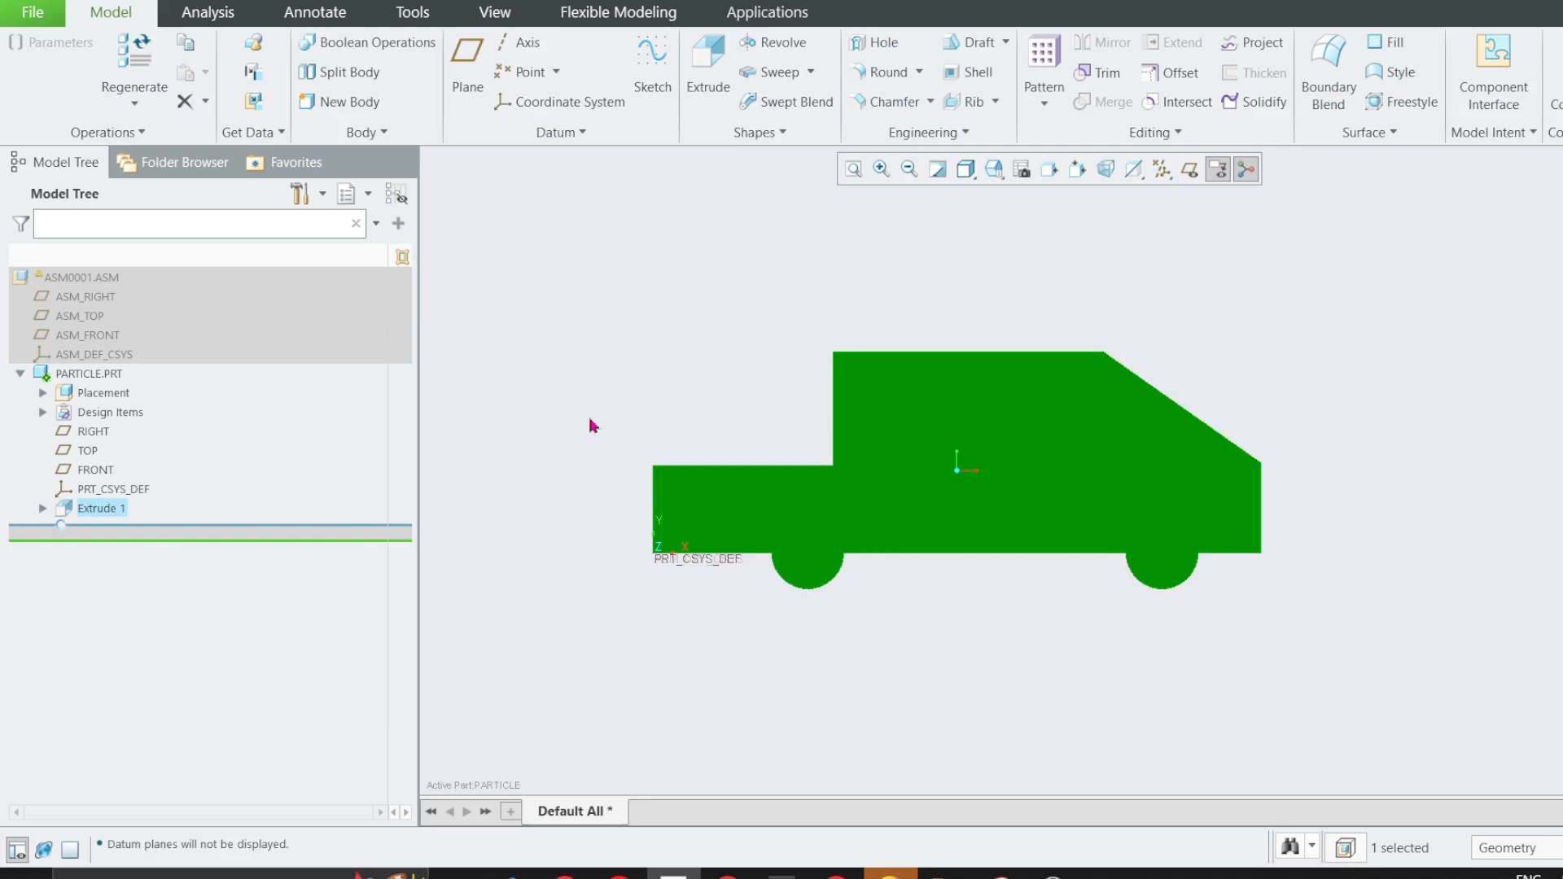
Activate the top-level assembly ASM0001.ASM and orient it to the car's side face.
{"action": "right_click", "coordinate": [84, 282]}
{"action": "left_click", "coordinate": [98, 208]}
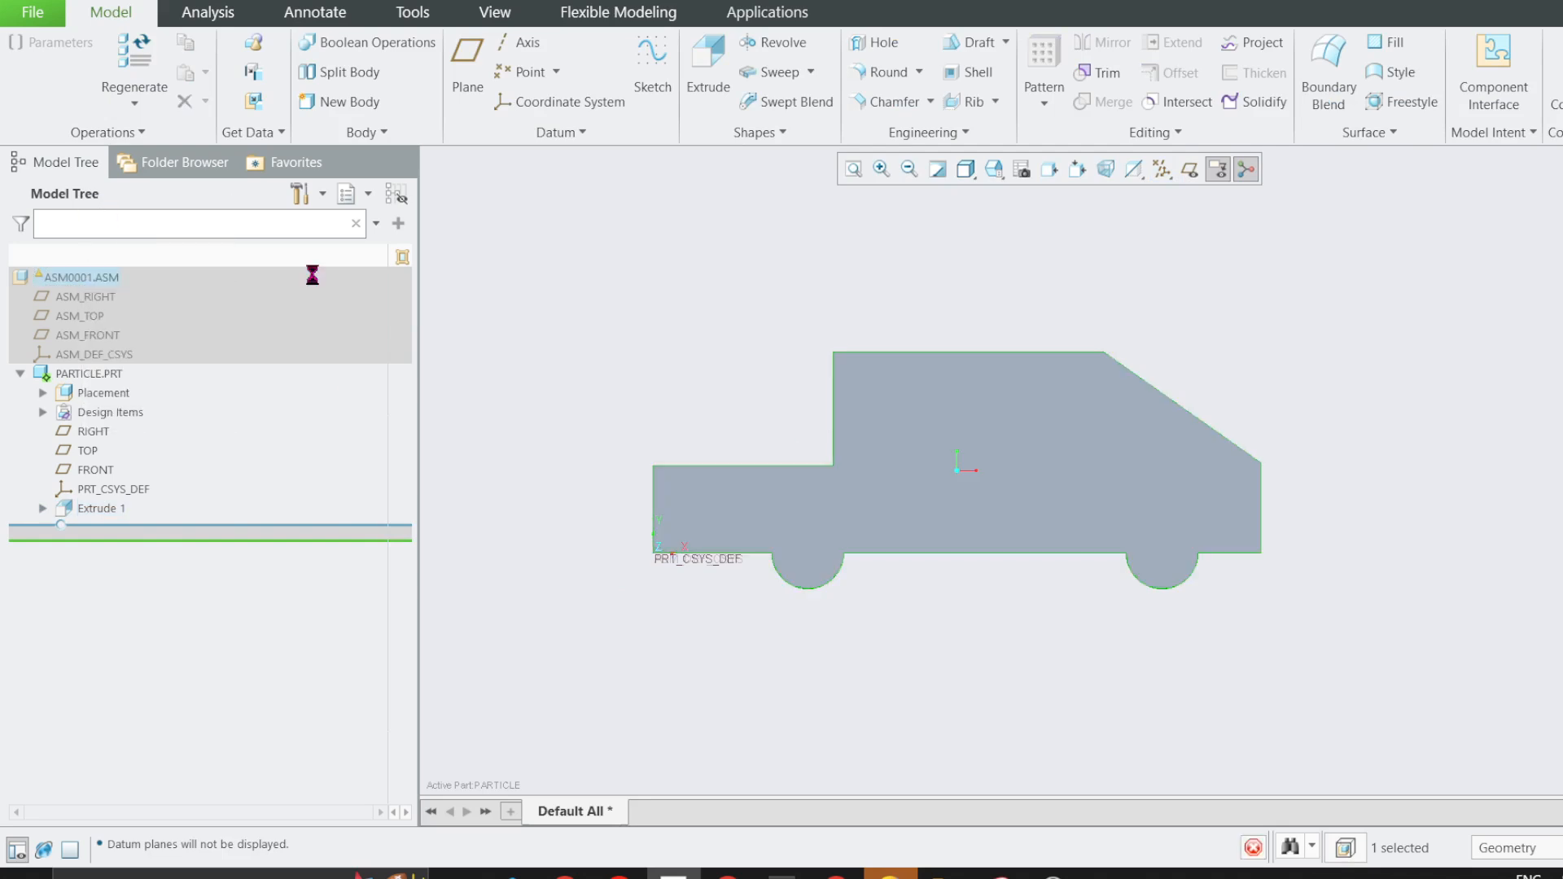
{"action": "key", "text": "ctrl+d"}
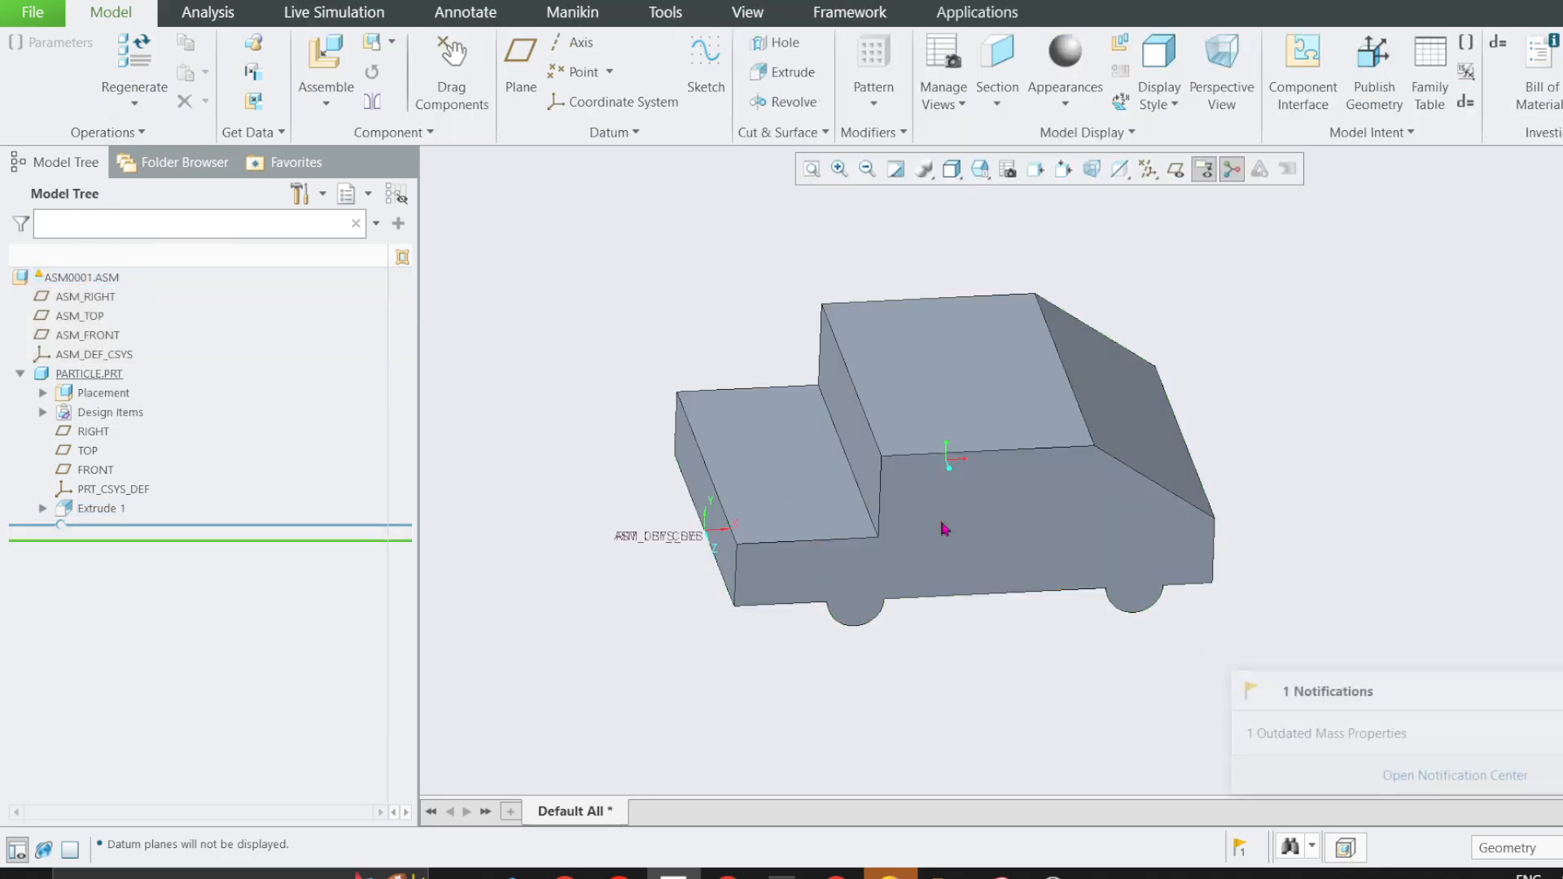
{"action": "left_click", "coordinate": [981, 461]}
{"action": "left_click", "coordinate": [988, 465]}
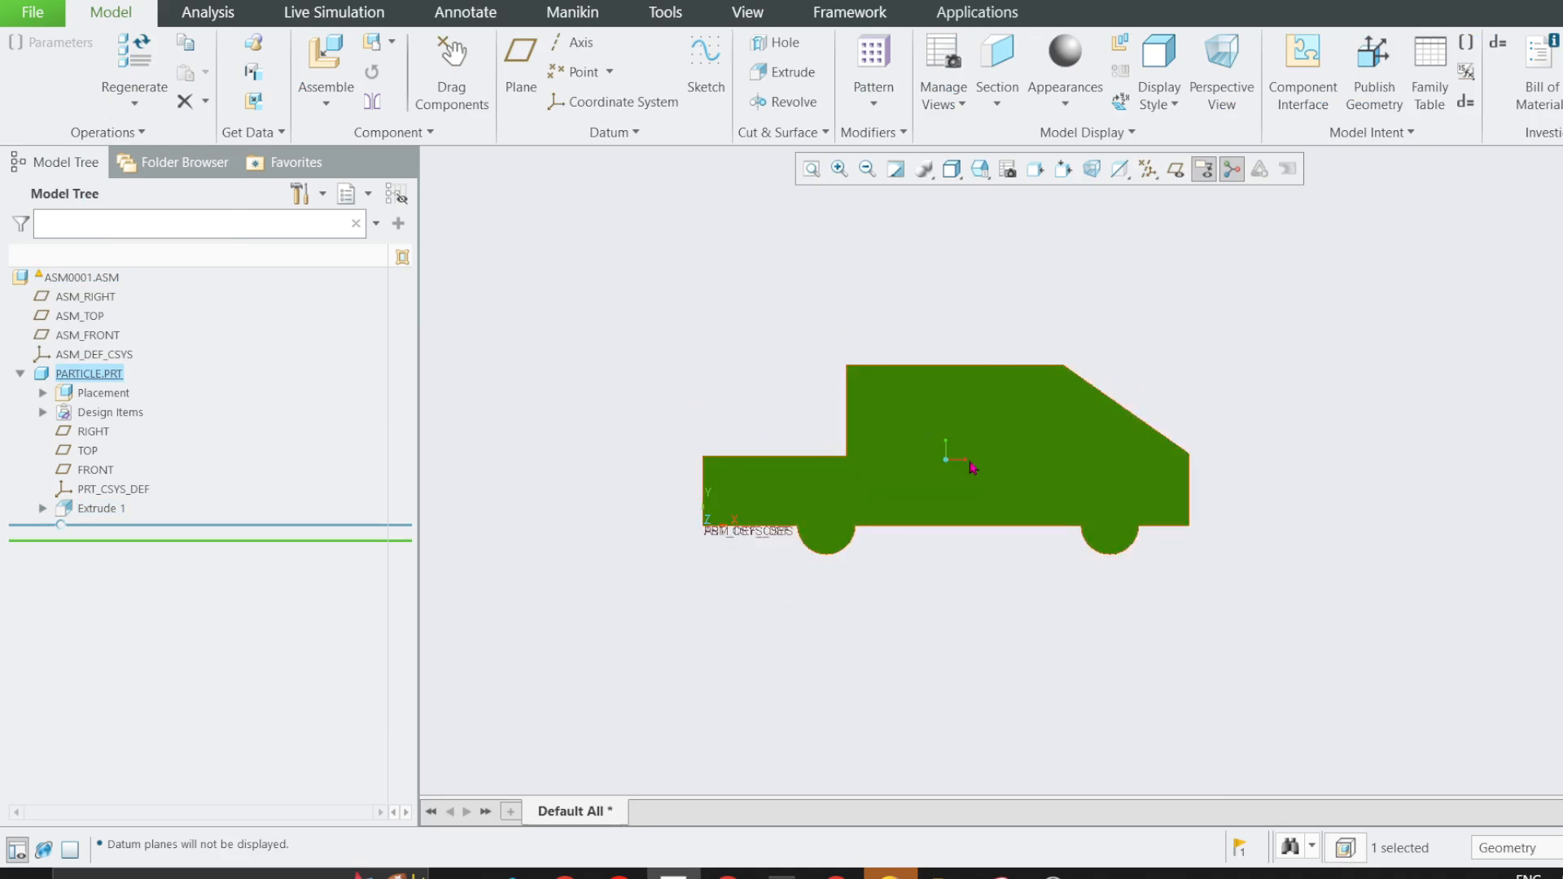
{"action": "left_click", "coordinate": [786, 425]}
Show the datum planes and create an assembly datum axis at the intersection of ASM_FRONT and ASM_TOP.
{"action": "left_click", "coordinate": [1175, 169]}
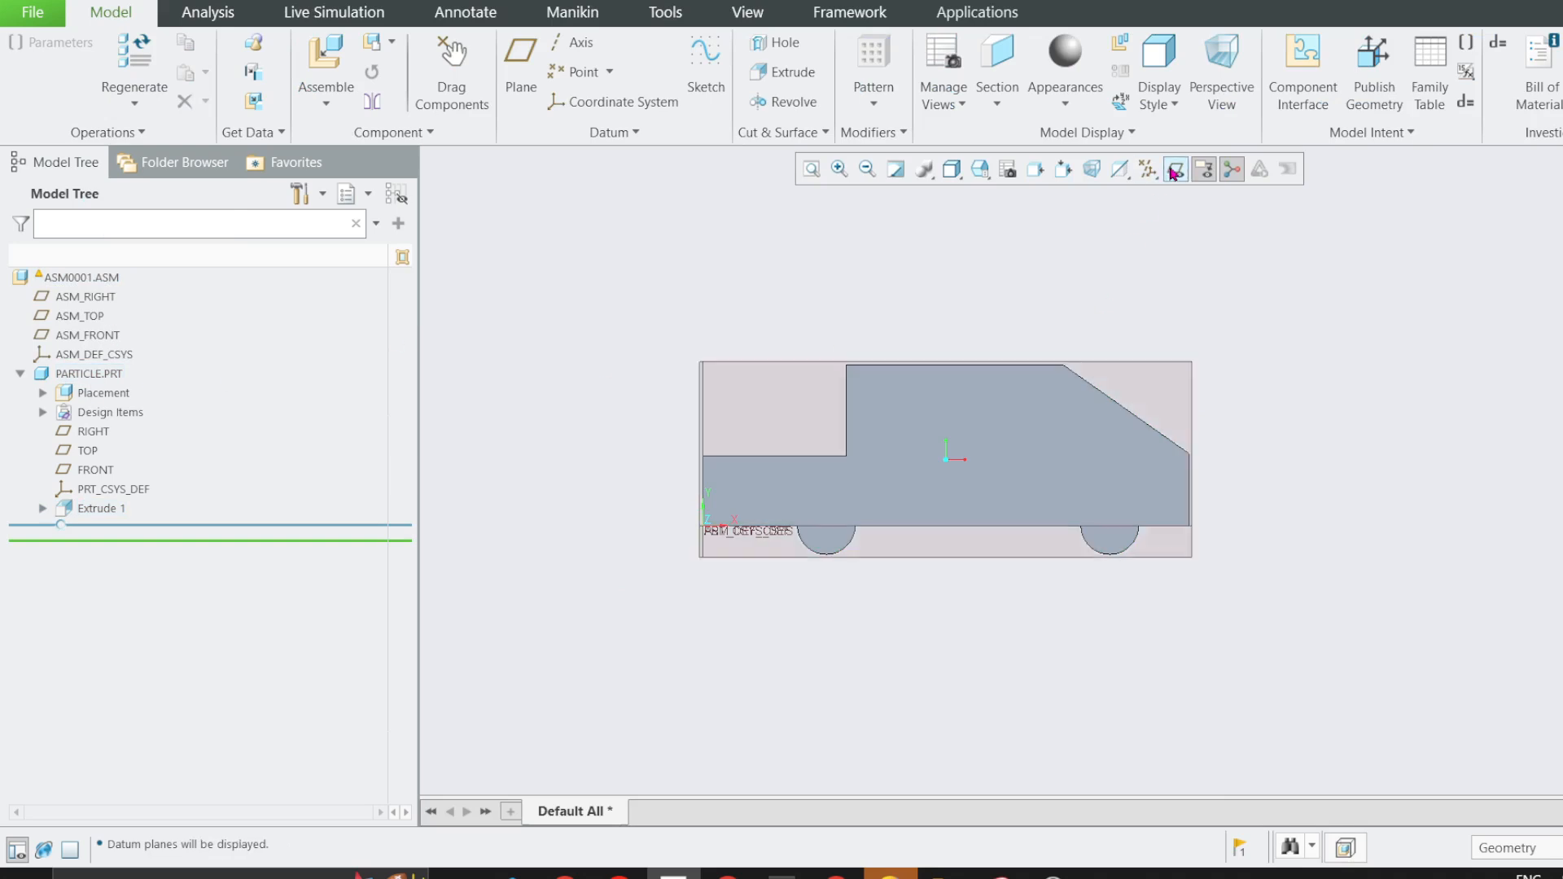
{"action": "key", "text": "ctrl+d"}
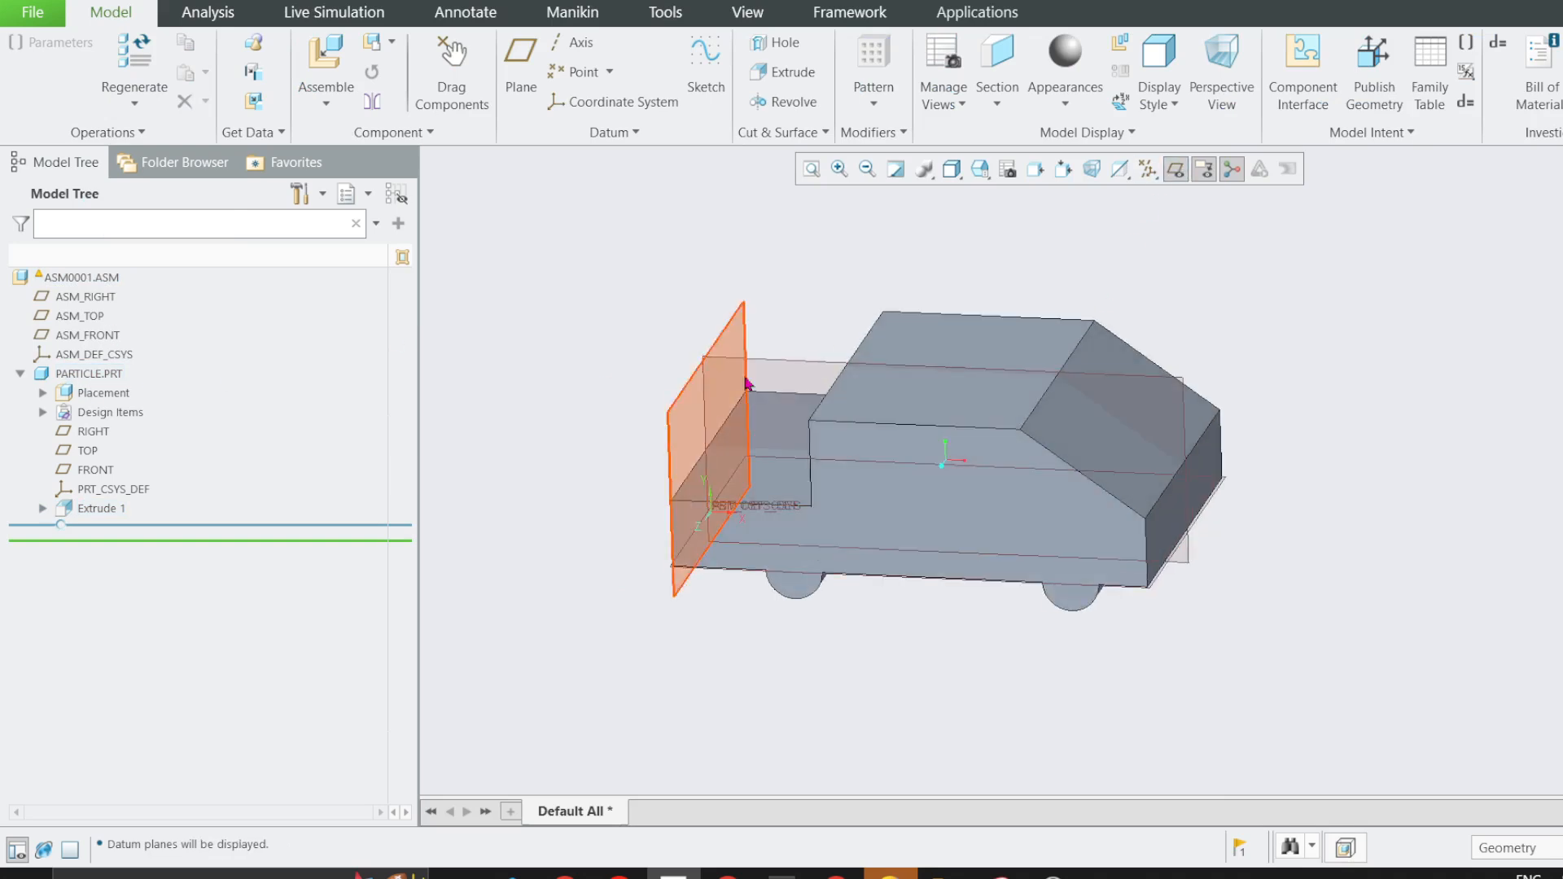
{"action": "left_click", "coordinate": [1190, 514]}
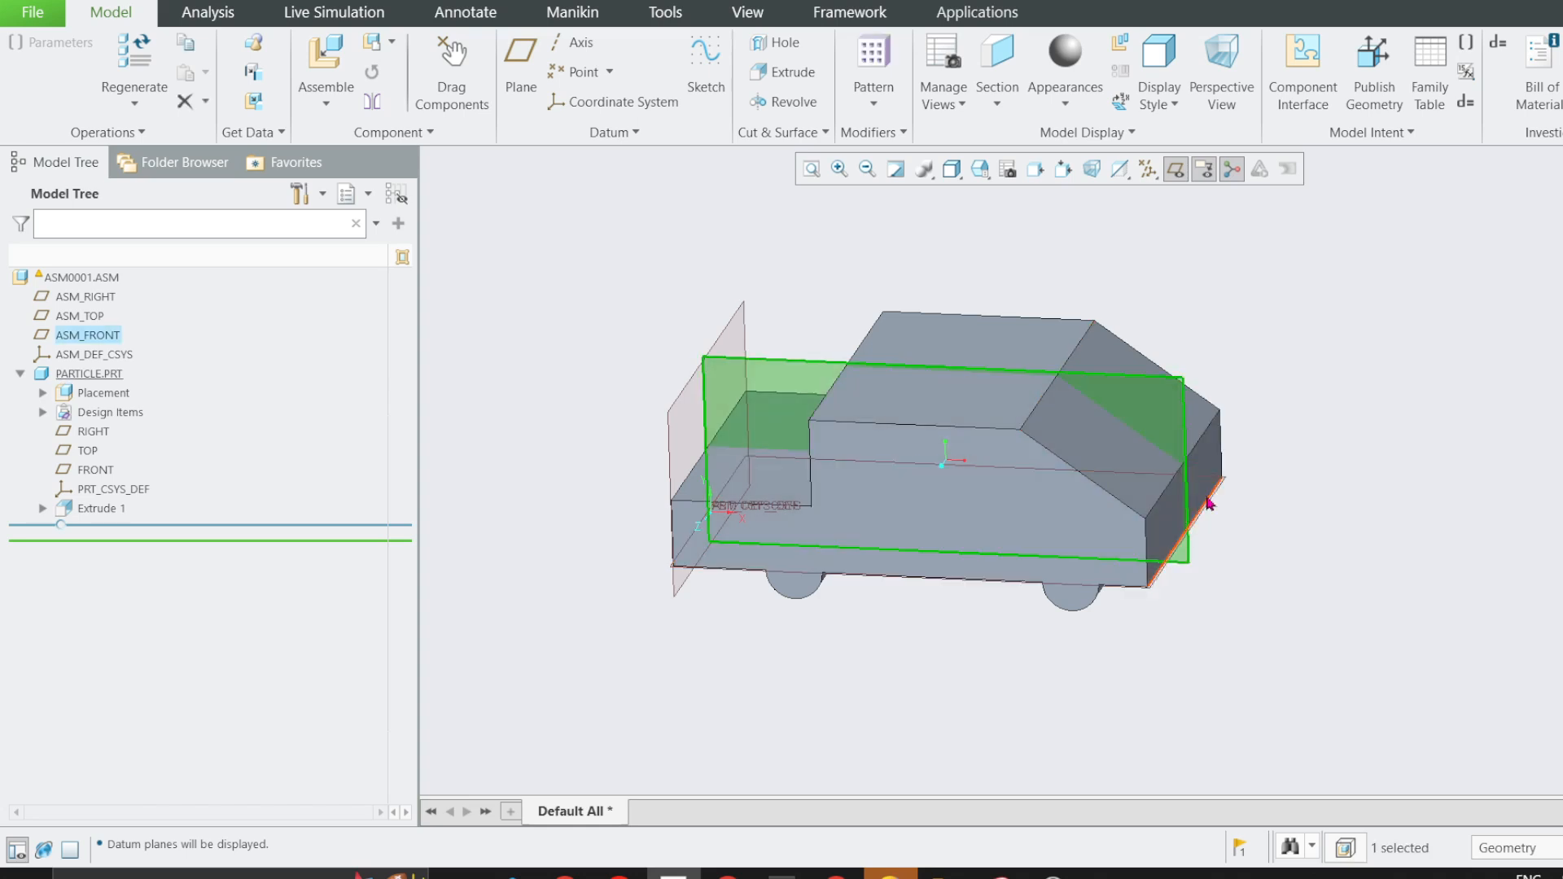
{"action": "left_click", "coordinate": [1205, 511], "text": "ctrl"}
{"action": "left_click", "coordinate": [1243, 415]}
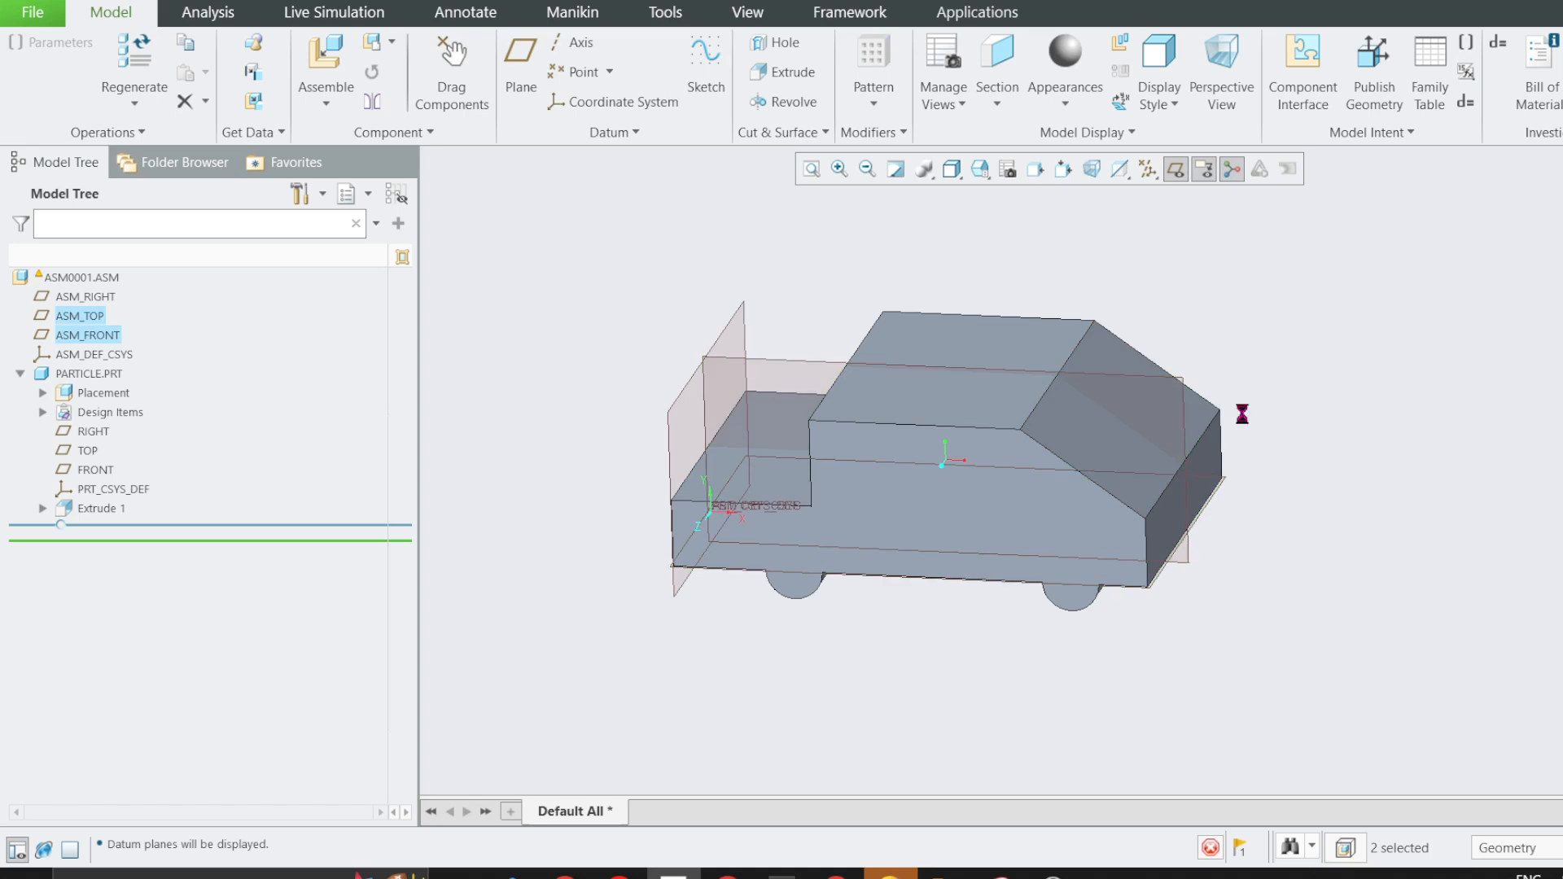
Reorder the new datum axis above PARTICLE.PRT in the assembly and hide the datum planes.
{"action": "left_click_drag", "start_coordinate": [59, 550], "coordinate": [77, 365]}
{"action": "left_click", "coordinate": [20, 393]}
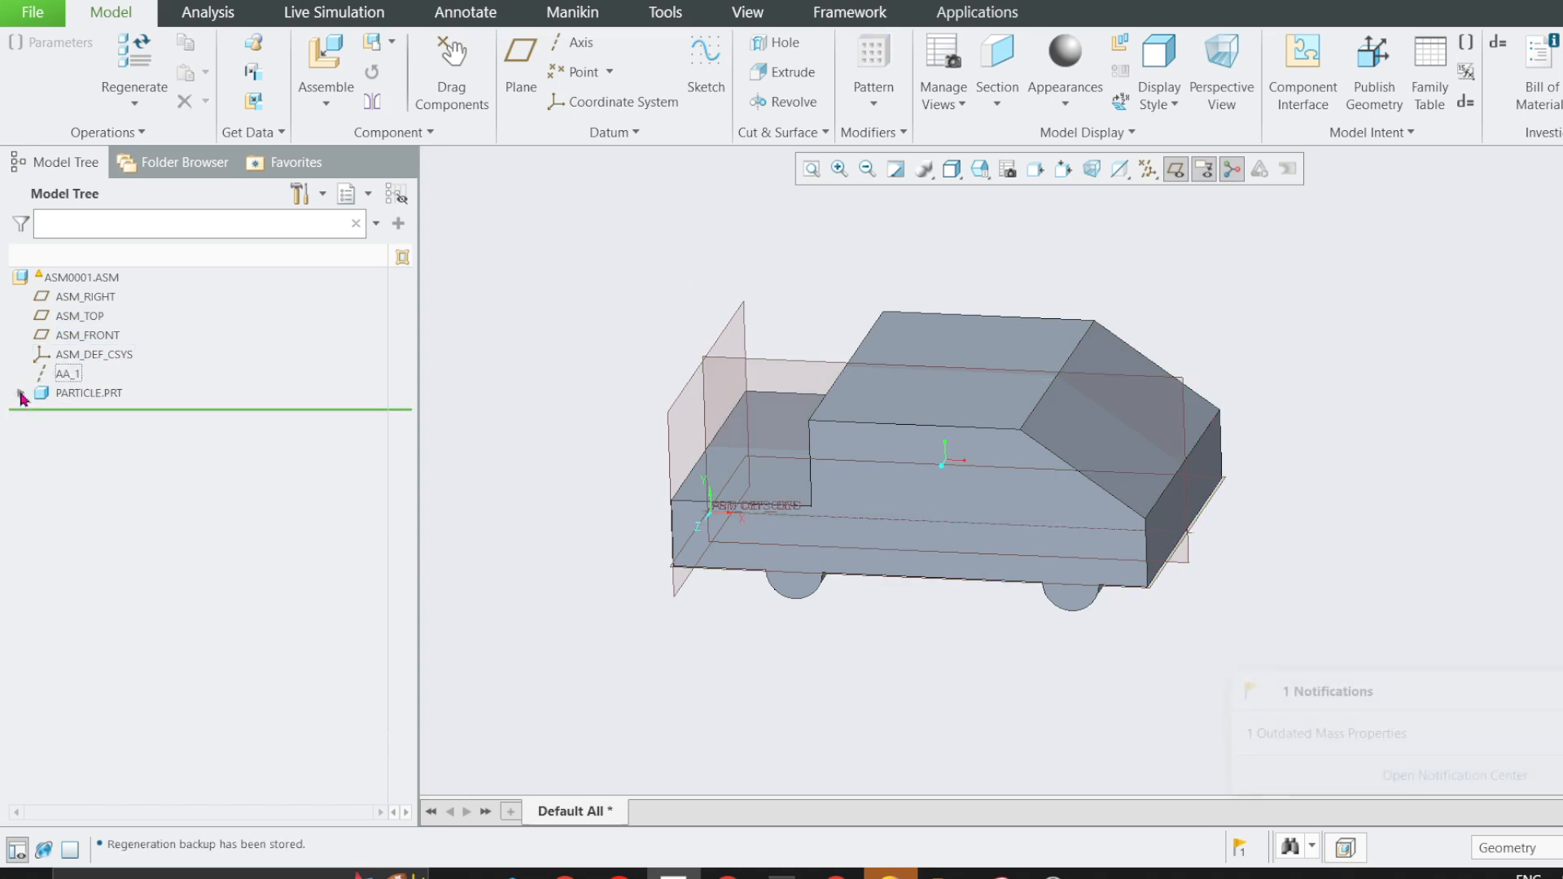
{"action": "left_click", "coordinate": [1174, 169]}
{"action": "key", "text": "ctrl+d"}
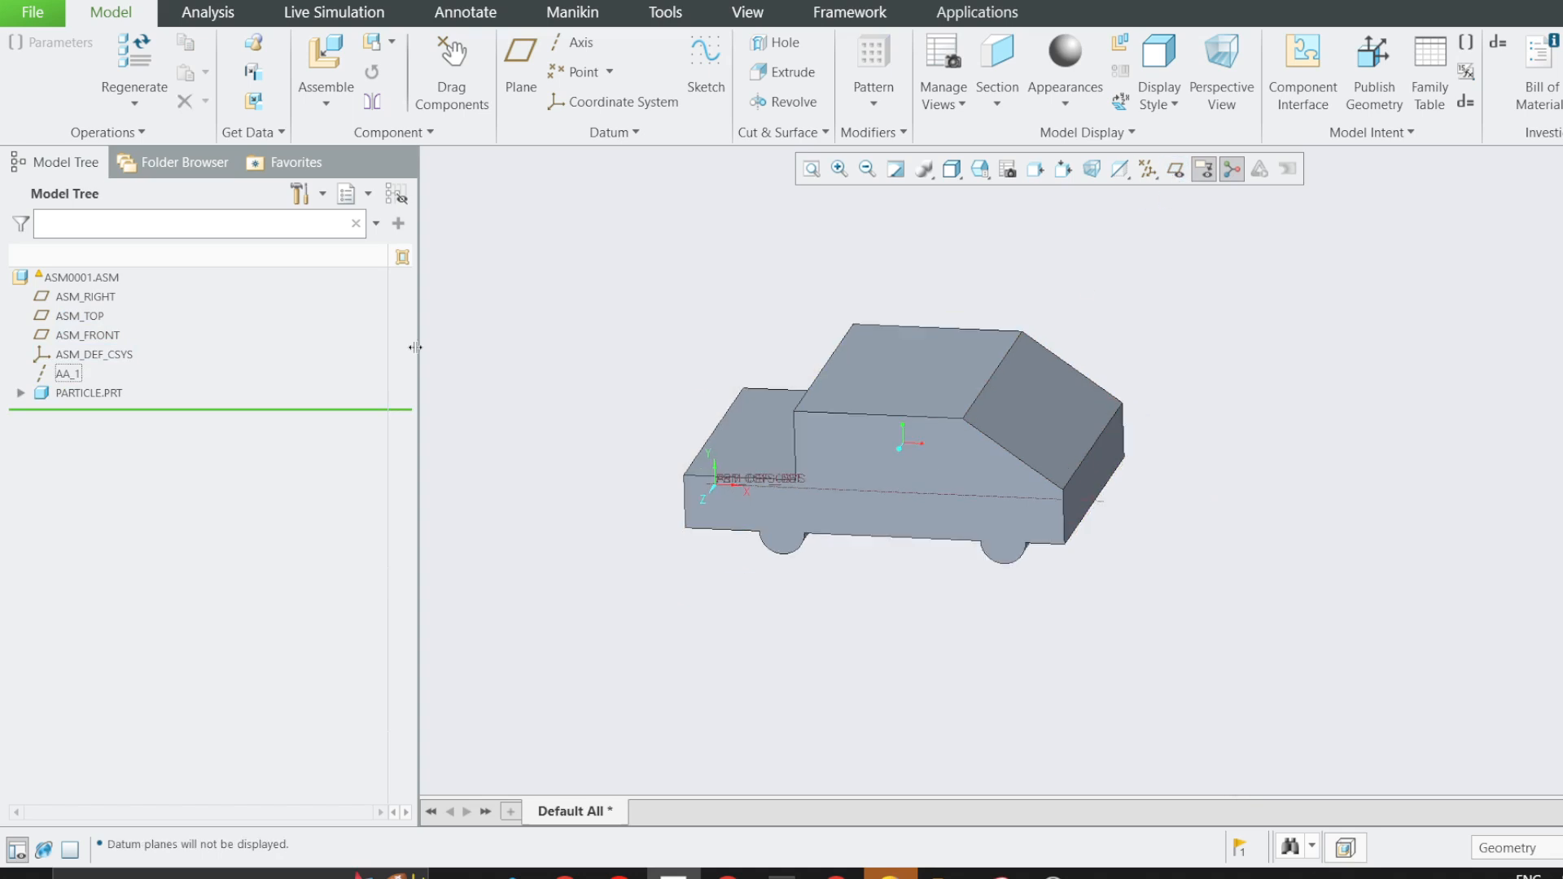
Redefine the placement of PARTICLE.PRT and delete its Default constraint.
{"action": "right_click", "coordinate": [127, 394]}
{"action": "left_click", "coordinate": [163, 301]}
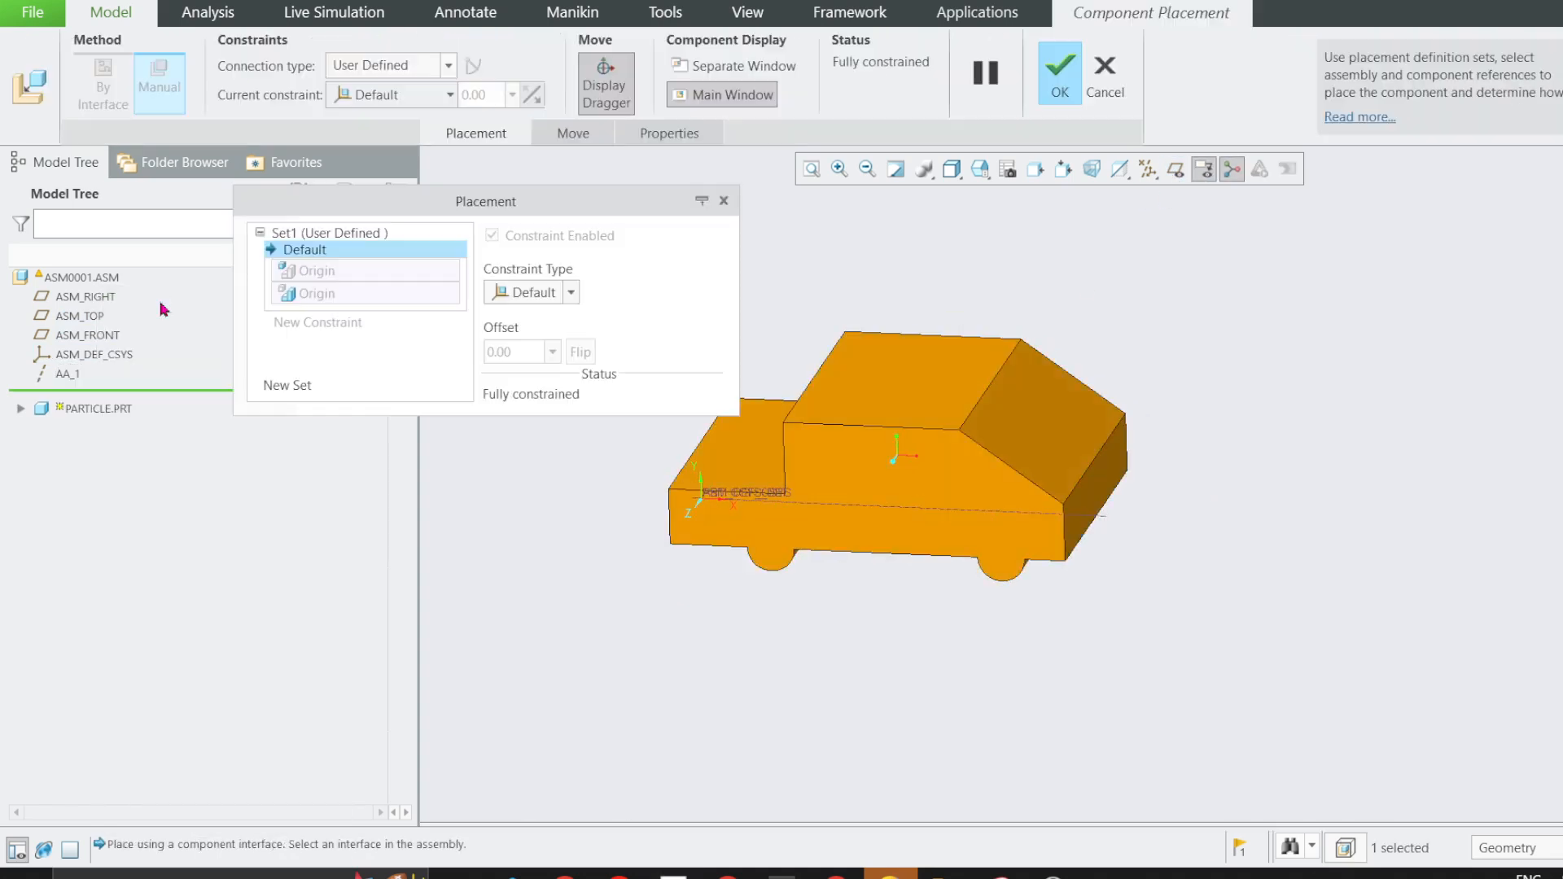
{"action": "right_click", "coordinate": [319, 254]}
{"action": "left_click", "coordinate": [364, 260]}
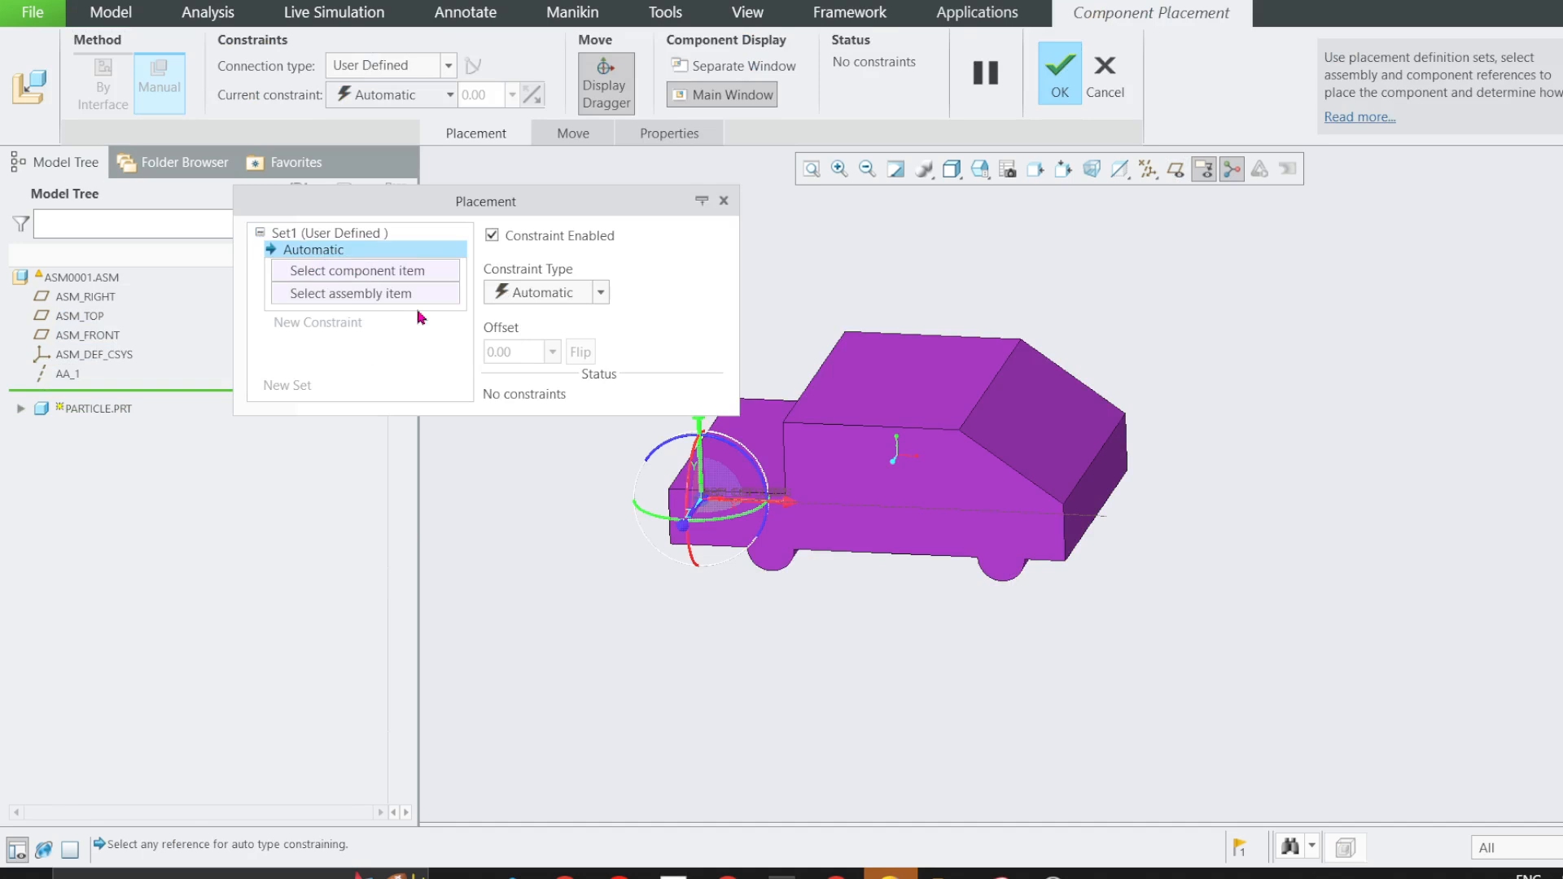
Move the unconstrained car freely away from the assembly coordinate system to separate its references from the assembly's.
{"action": "left_click", "coordinate": [727, 482]}
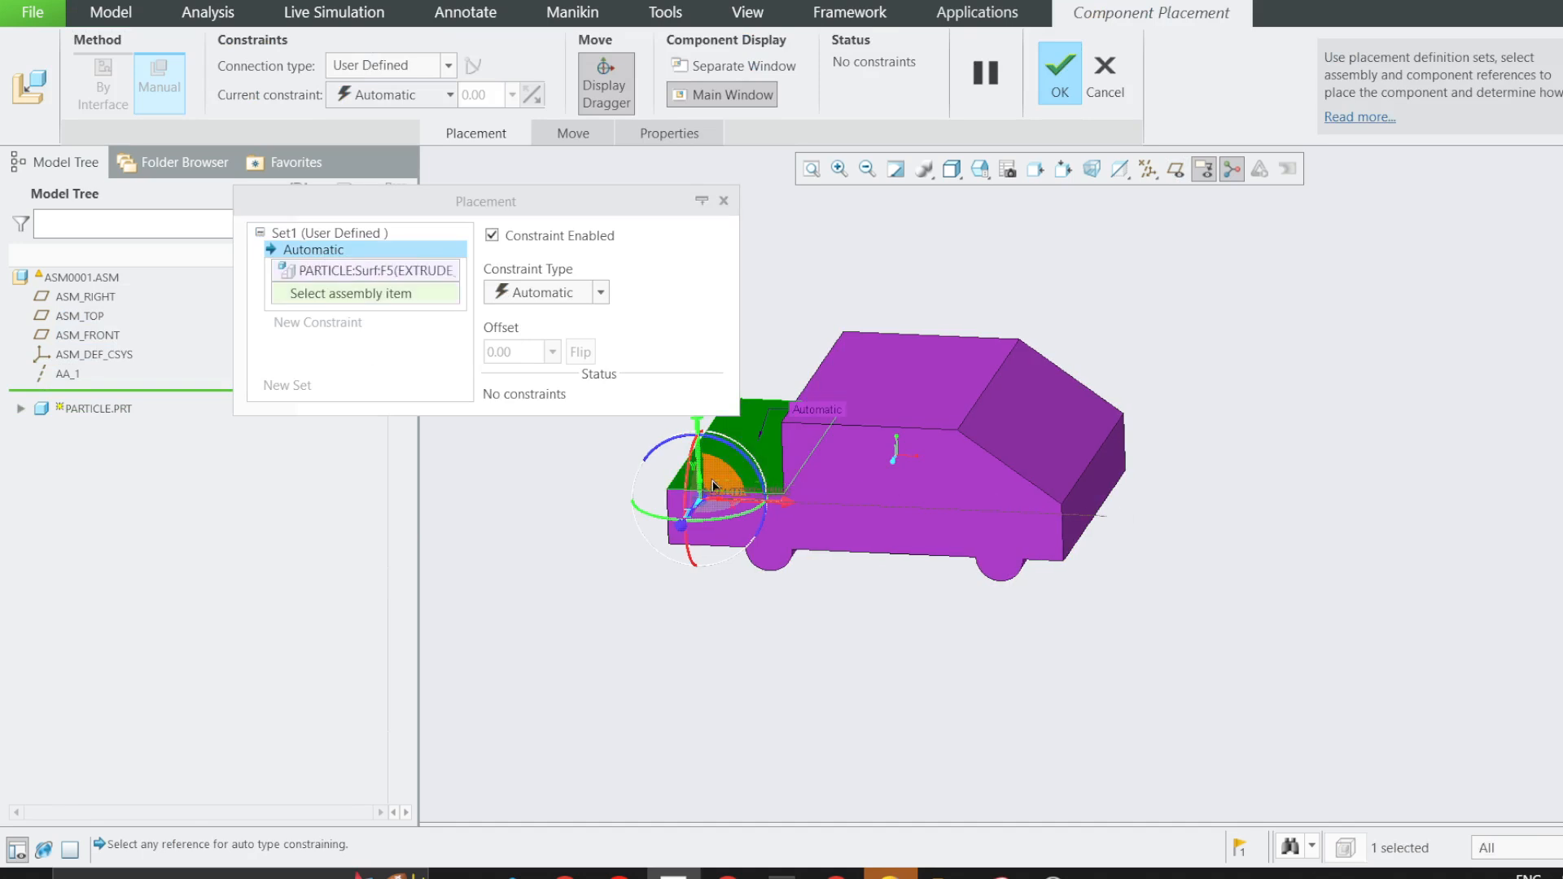
{"action": "left_click_drag", "start_coordinate": [937, 450], "coordinate": [927, 559]}
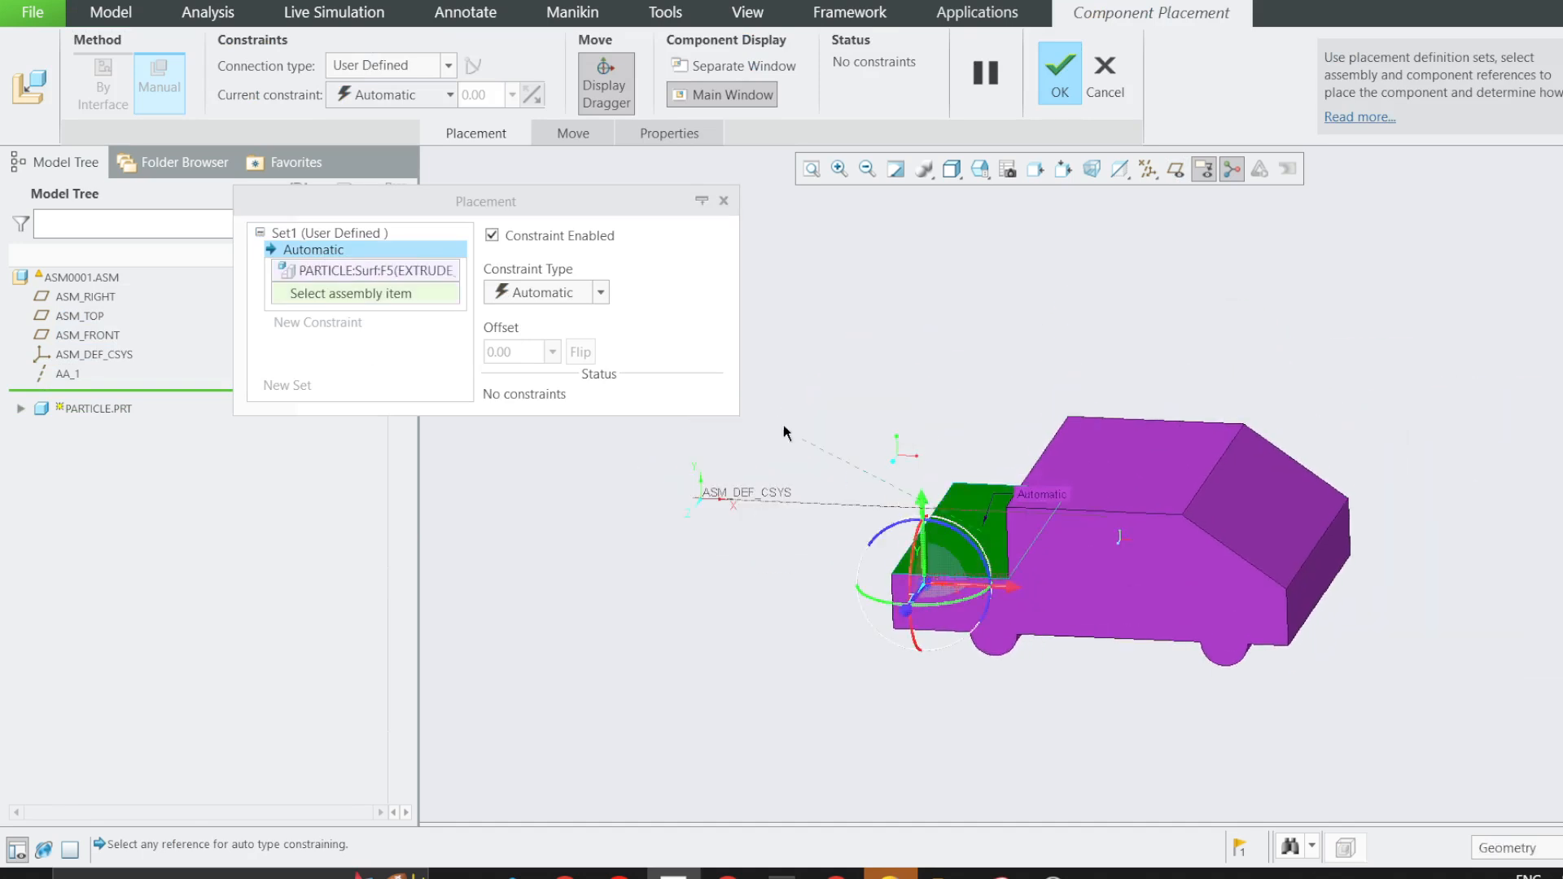
{"action": "mouse_move", "coordinate": [1038, 567]}
{"action": "middle_mouse_down"}
{"action": "mouse_move", "coordinate": [1051, 627]}
{"action": "mouse_move", "coordinate": [1047, 562]}
{"action": "middle_mouse_up"}
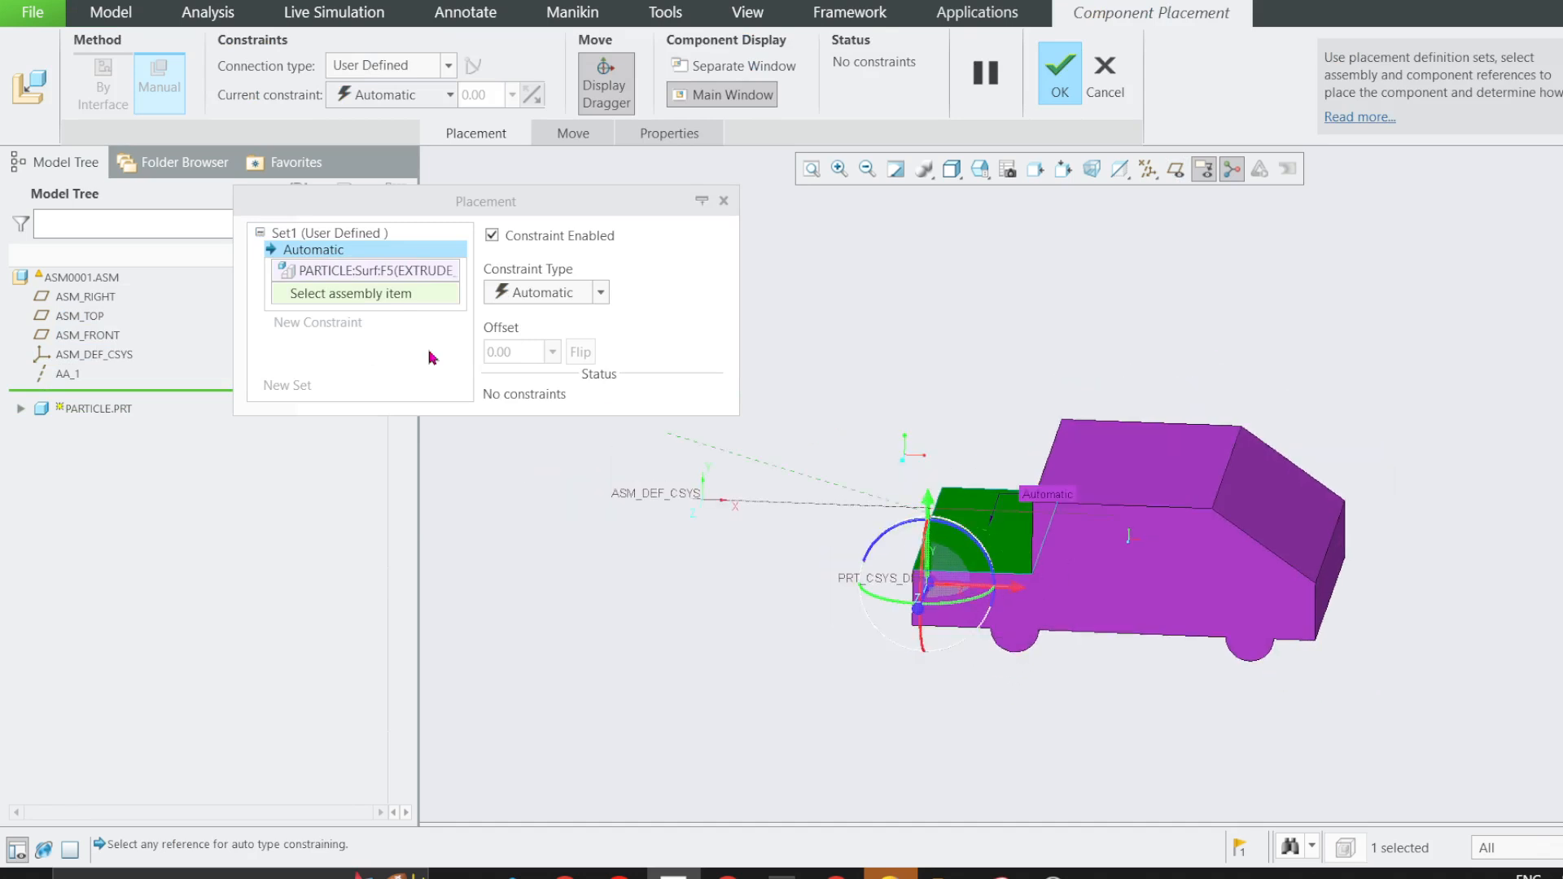
Set the connection type to Slider and align the car's bottom edge between the wheels with axis AA_1.
{"action": "left_click", "coordinate": [415, 68]}
{"action": "left_click", "coordinate": [352, 145]}
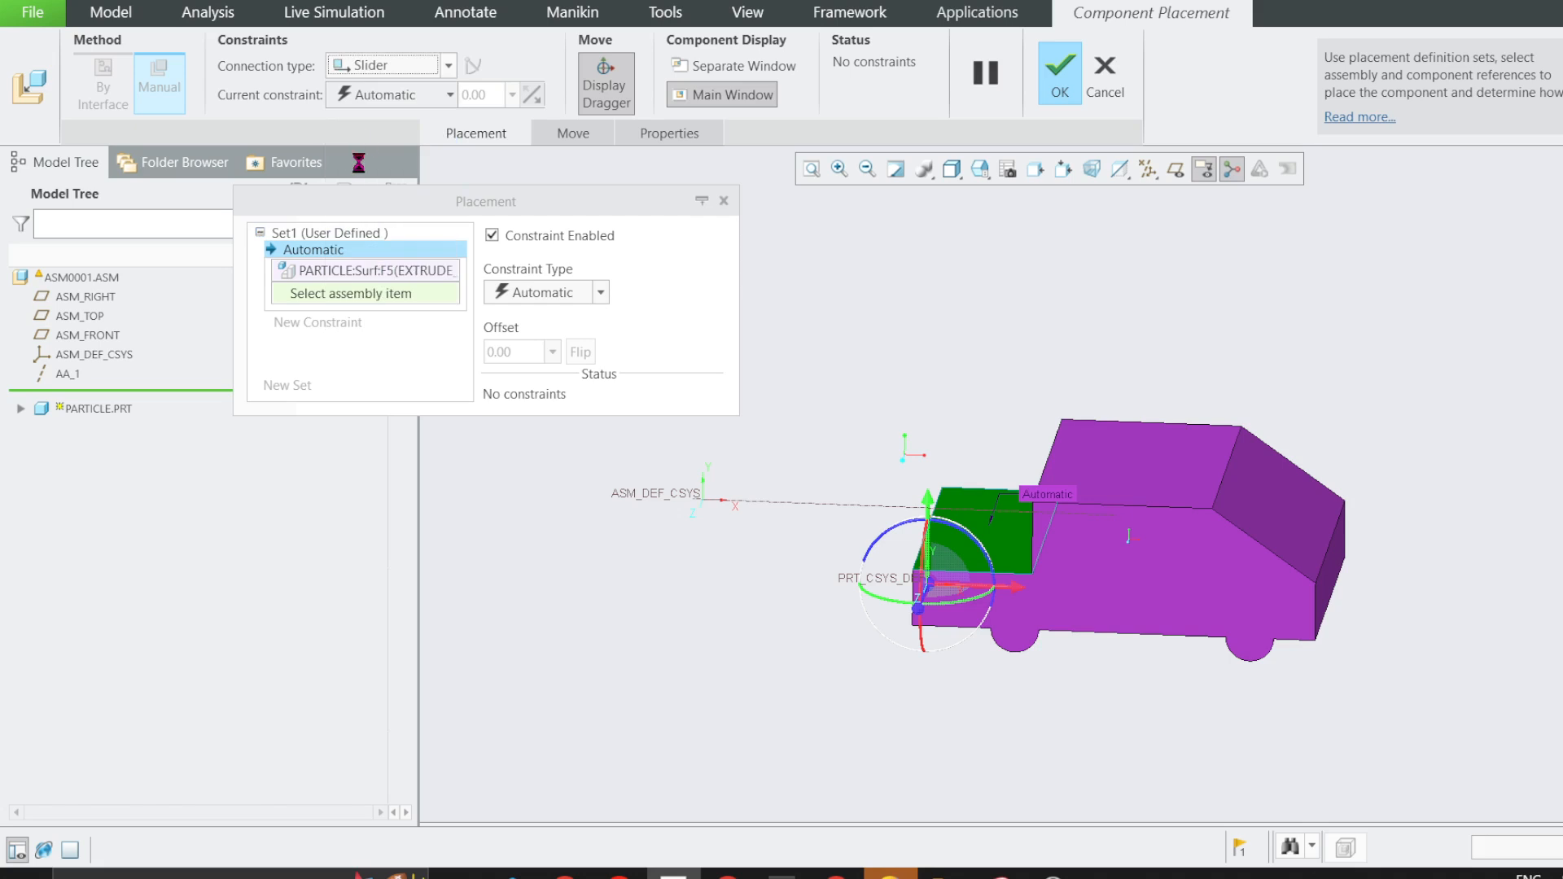
{"action": "left_click", "coordinate": [1063, 641]}
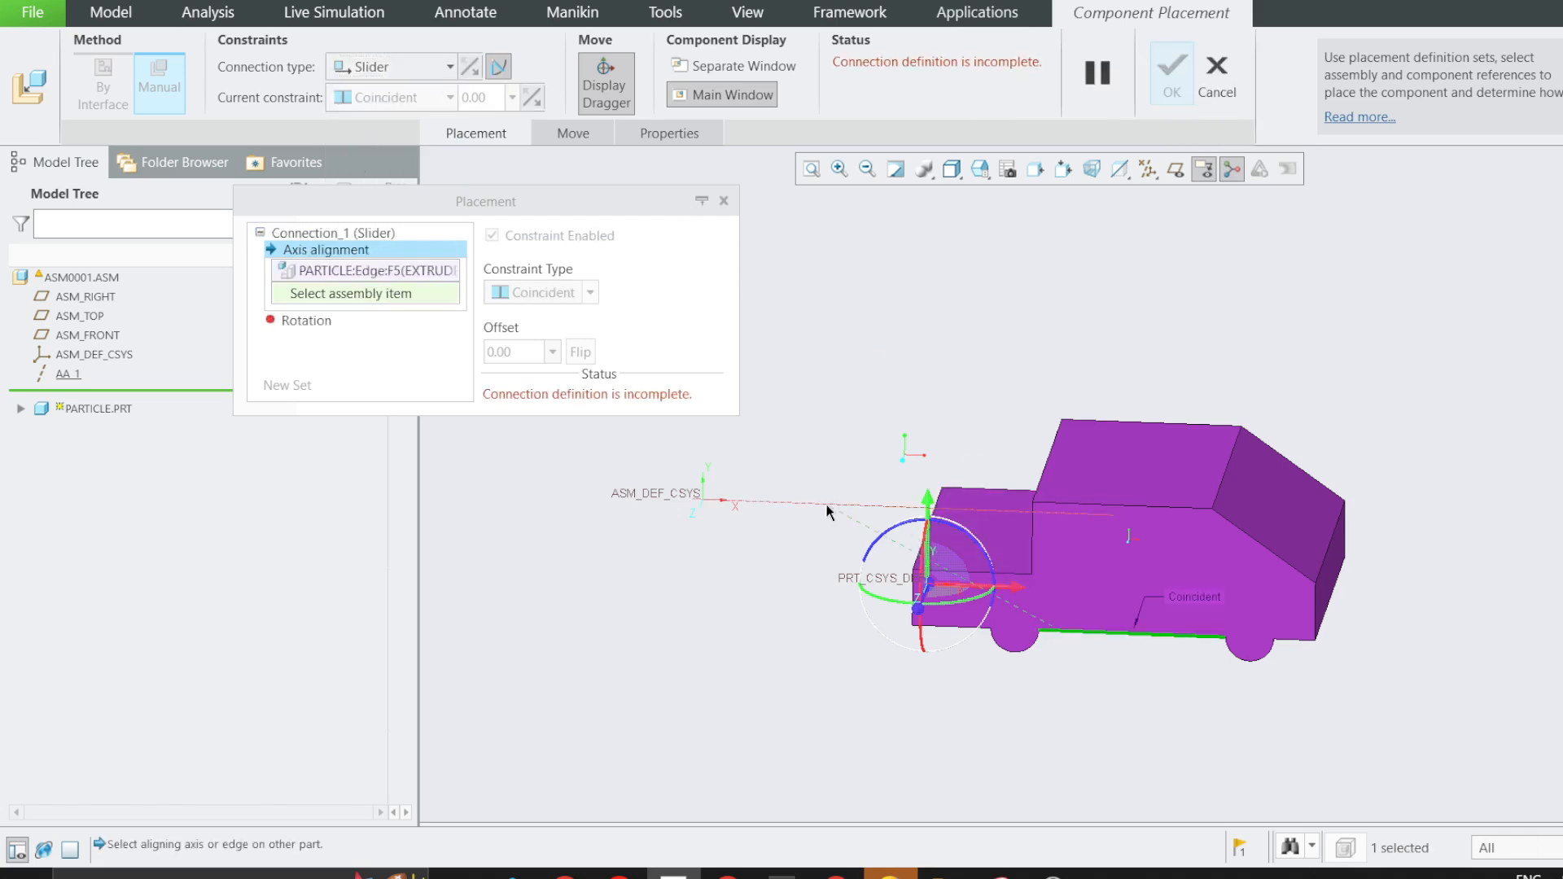
{"action": "left_click", "coordinate": [811, 505]}
Show the datum planes, define the slider's rotation reference from the particle's FRONT plane to ASM_FRONT, and accept the placement.
{"action": "scroll", "coordinate": [1106, 532], "scroll_direction": "up", "scroll_amount": 5}
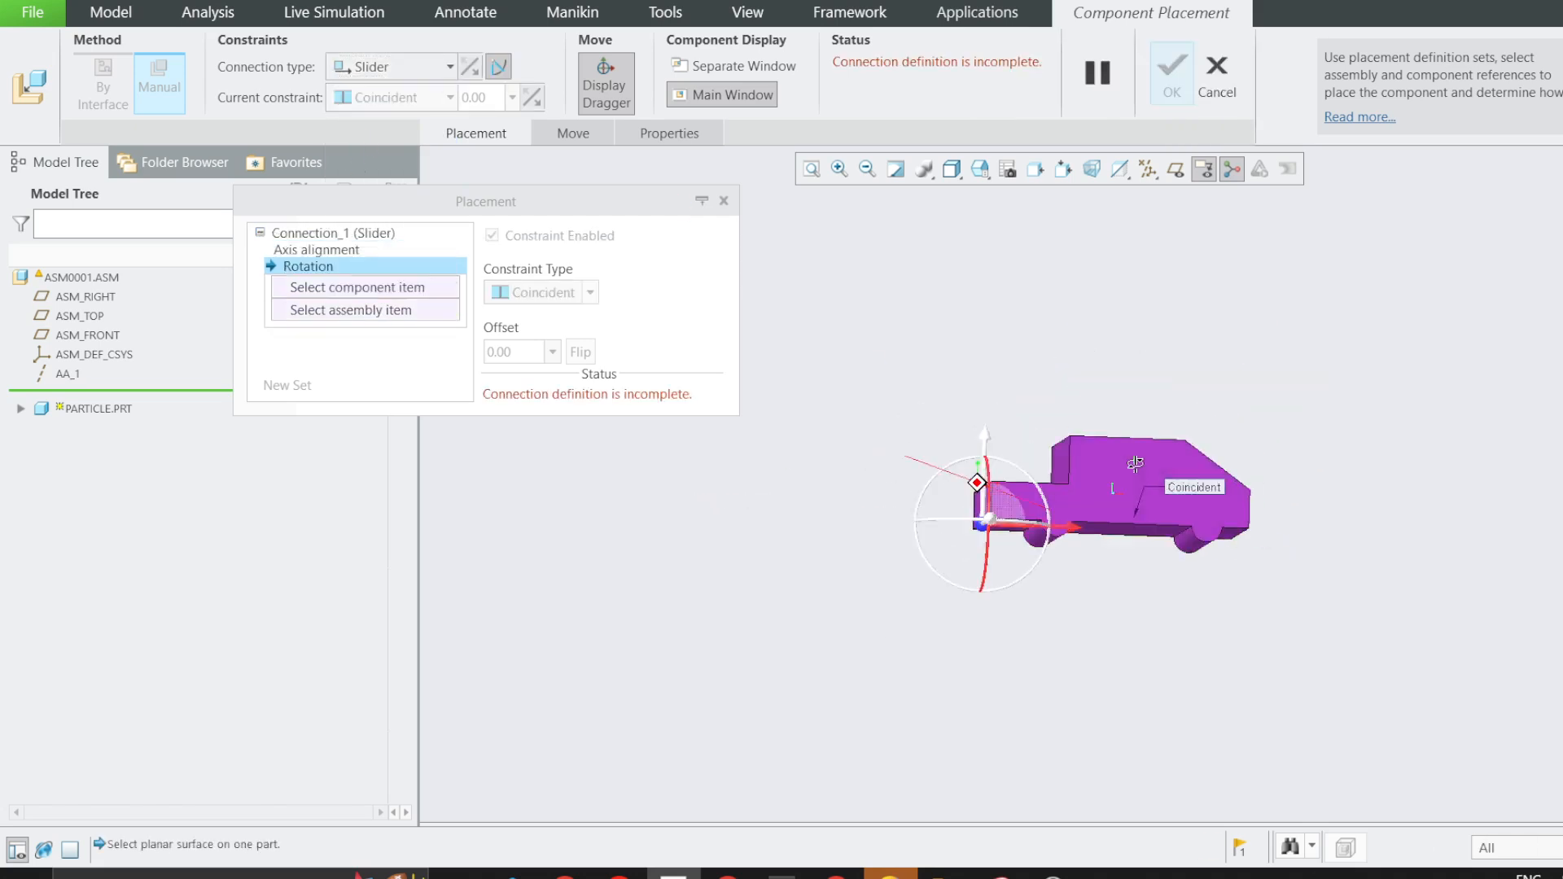
{"action": "scroll", "coordinate": [1106, 531], "scroll_direction": "down", "scroll_amount": 2}
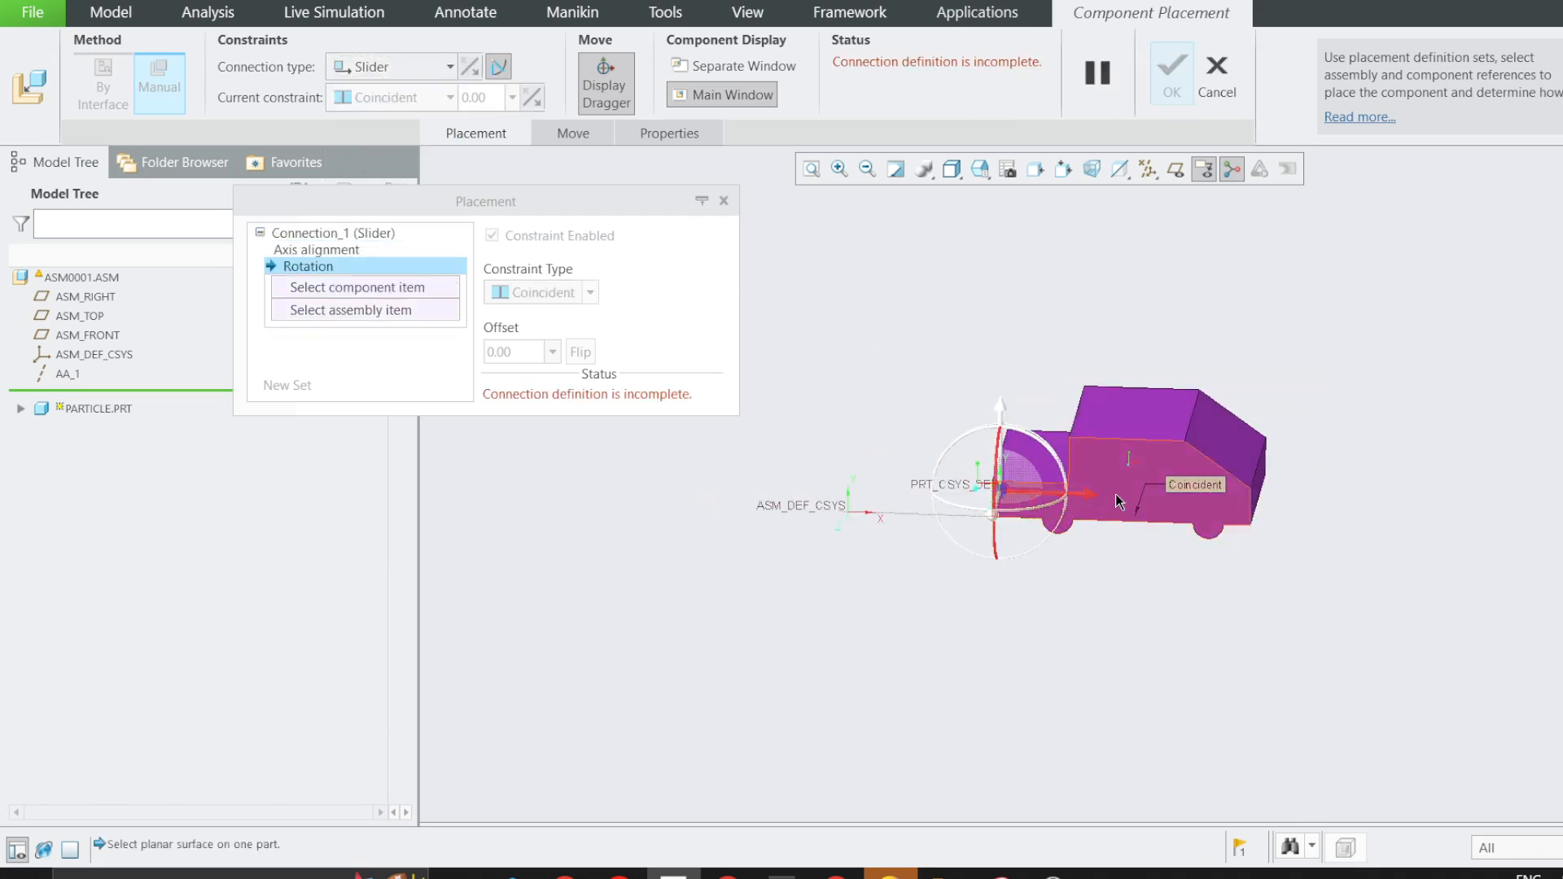
{"action": "left_click", "coordinate": [1176, 169]}
{"action": "scroll", "coordinate": [1045, 499], "scroll_direction": "down", "scroll_amount": 4}
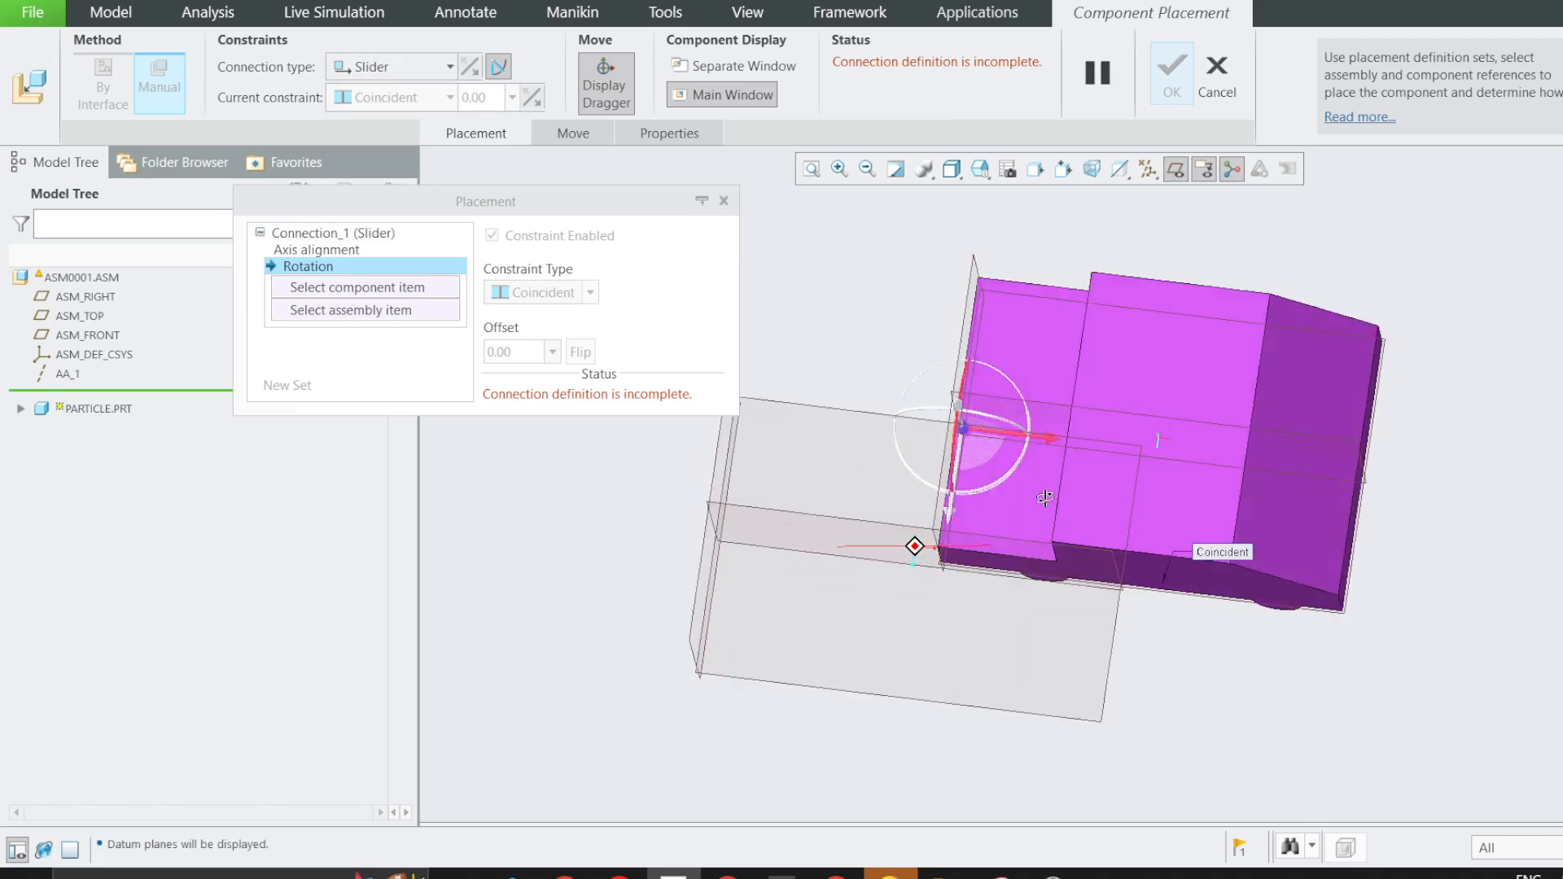
{"action": "middle_click_drag", "start_coordinate": [1046, 498], "coordinate": [1036, 463]}
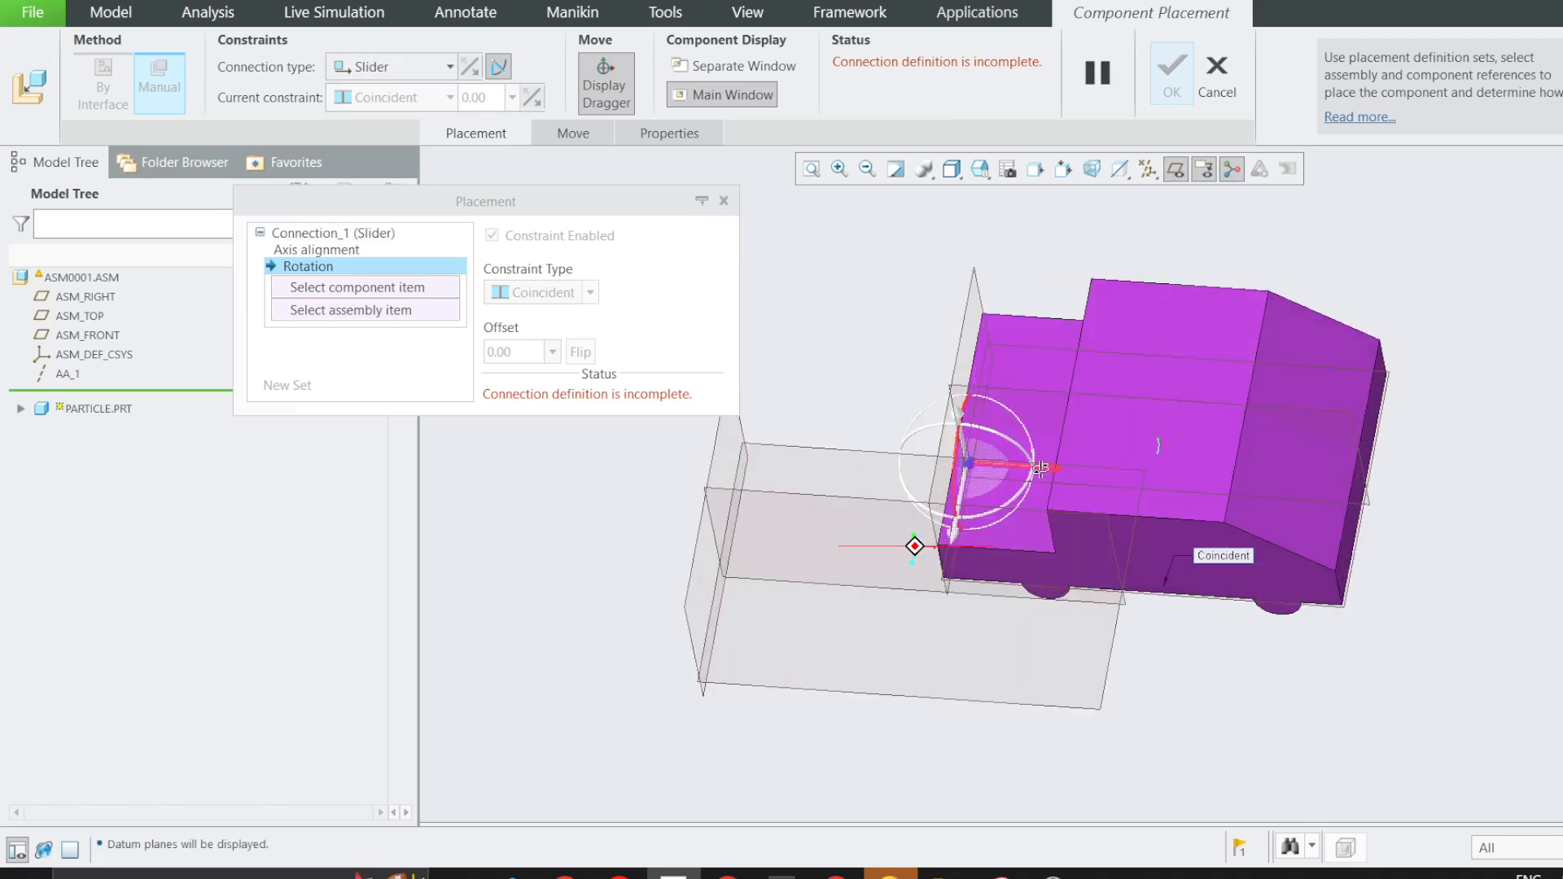
{"action": "left_click", "coordinate": [1010, 398]}
{"action": "left_click", "coordinate": [817, 501]}
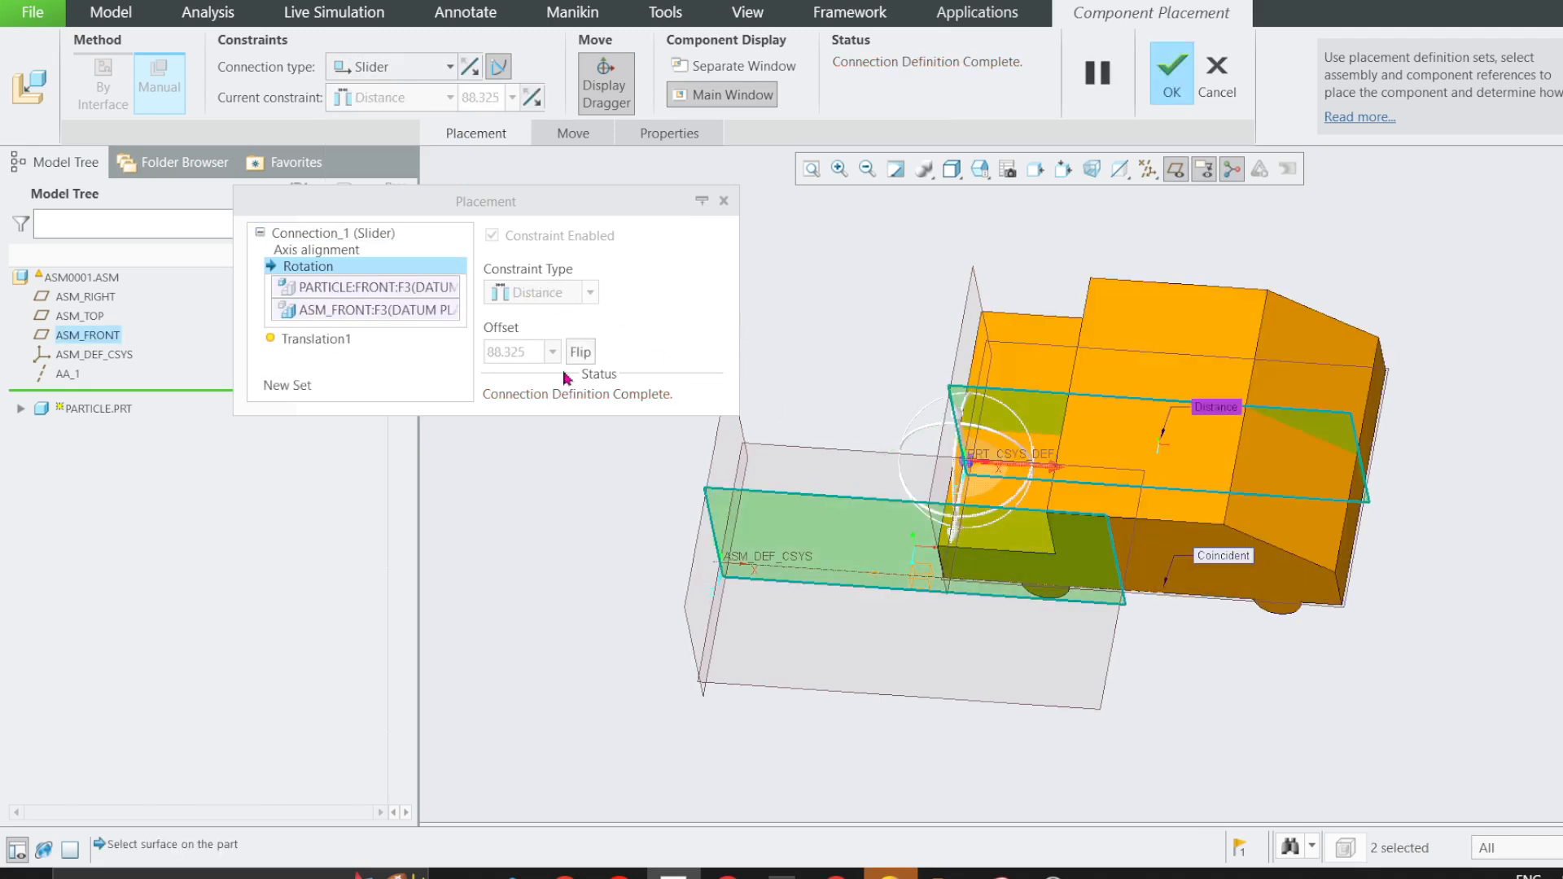
{"action": "scroll", "coordinate": [978, 429], "scroll_direction": "up", "scroll_amount": 3}
{"action": "middle_click_drag", "start_coordinate": [926, 380], "coordinate": [942, 433]}
{"action": "middle_click", "coordinate": [943, 433]}
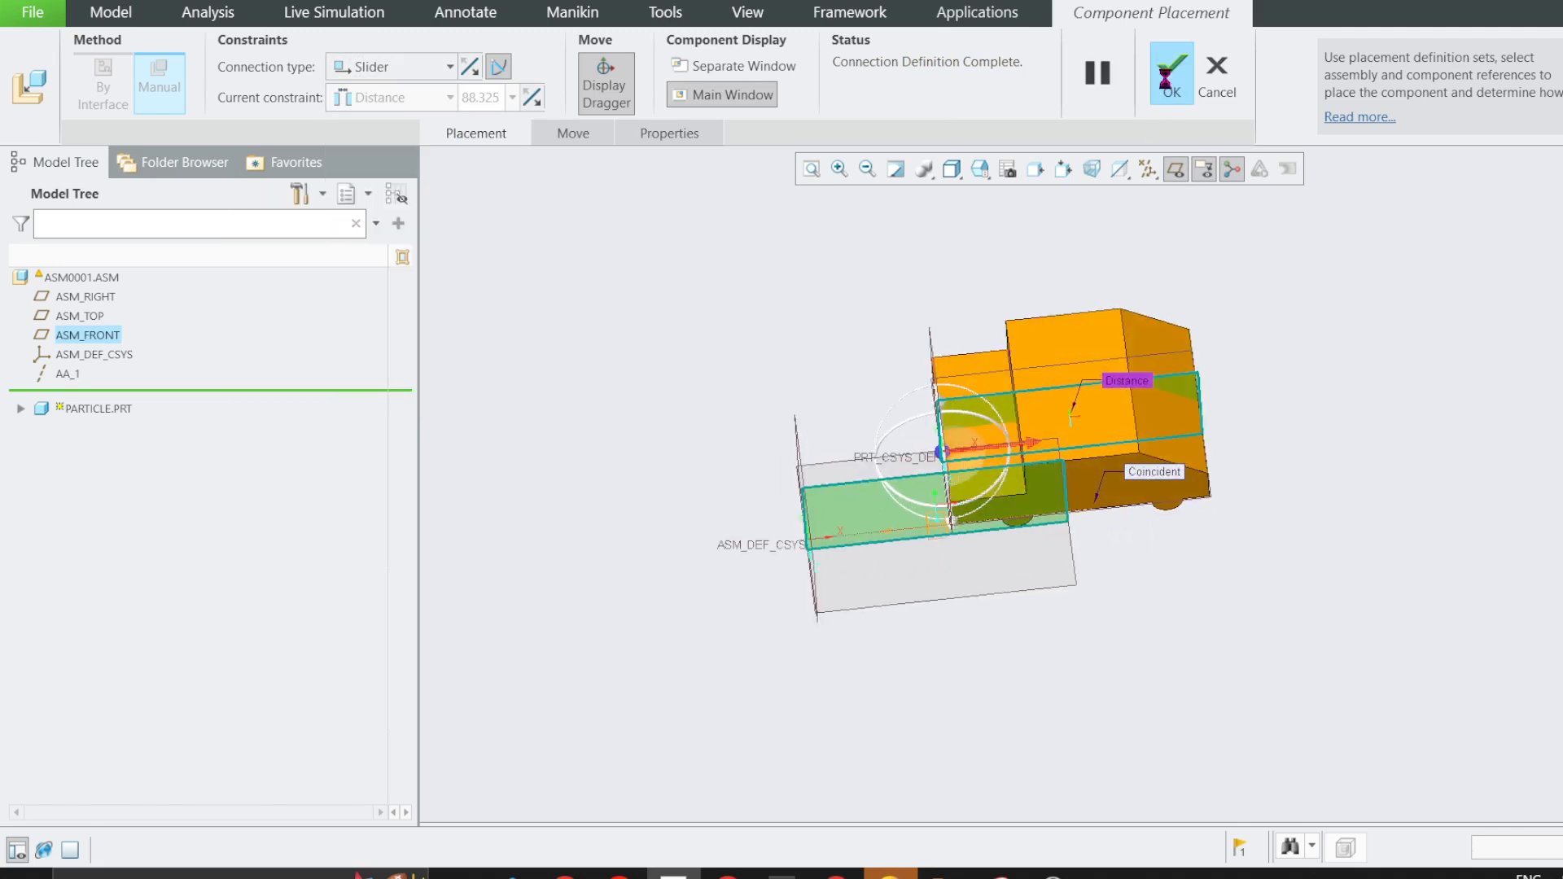
Slide the car along the assembly axis to test its straight-line motion, leaving it away from the origin, and hide the datum planes.
{"action": "scroll", "coordinate": [995, 495], "scroll_direction": "down", "scroll_amount": 3}
{"action": "left_click", "coordinate": [1000, 508]}
{"action": "left_click", "coordinate": [1031, 436]}
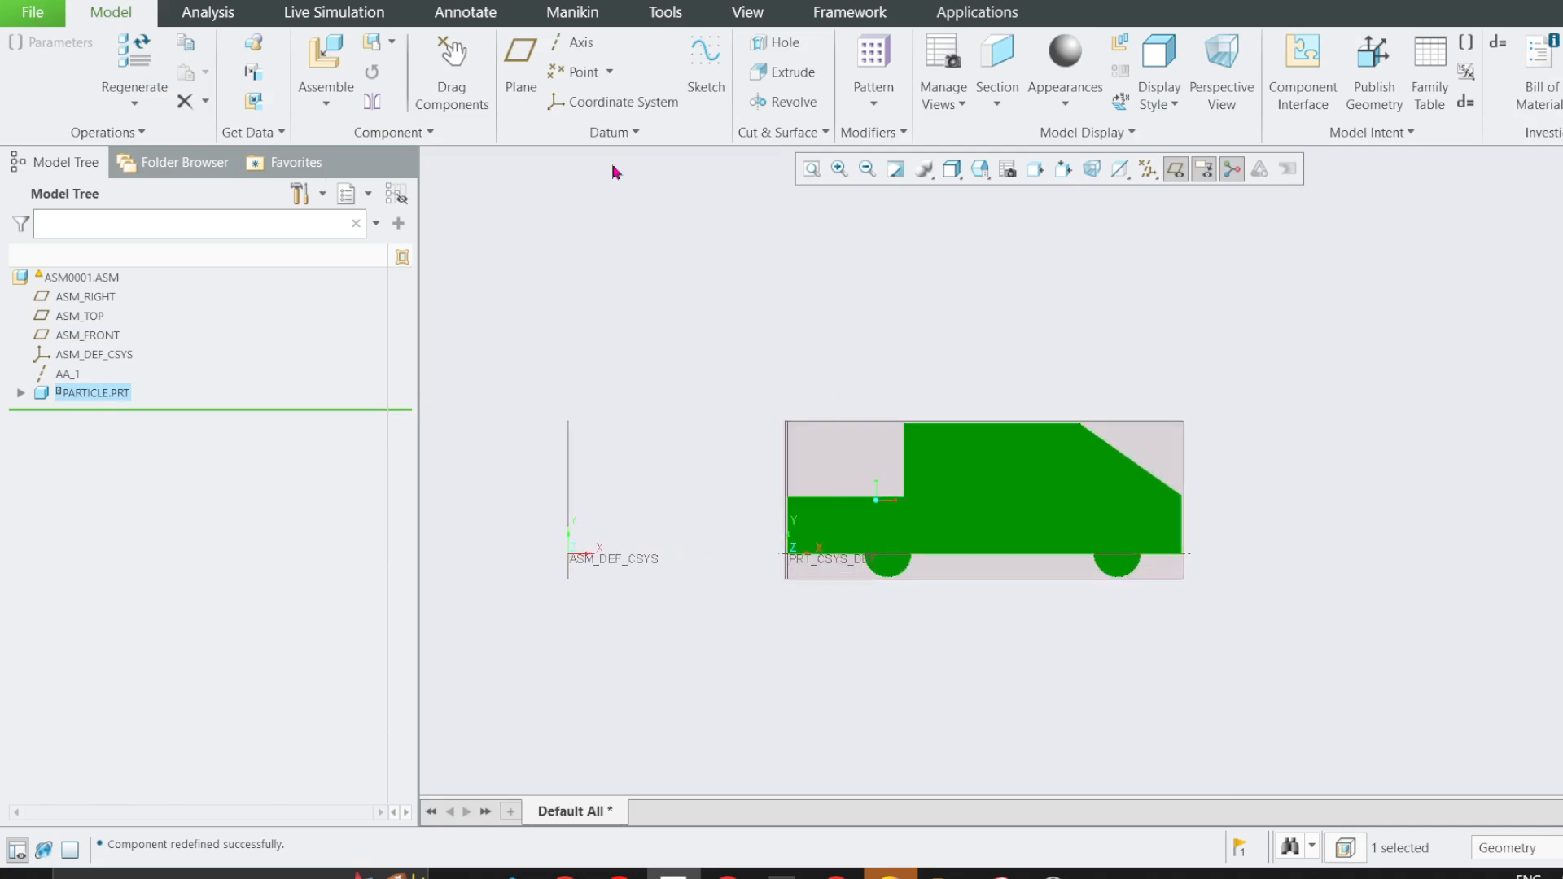
{"action": "left_click", "coordinate": [452, 49]}
{"action": "left_click", "coordinate": [957, 486]}
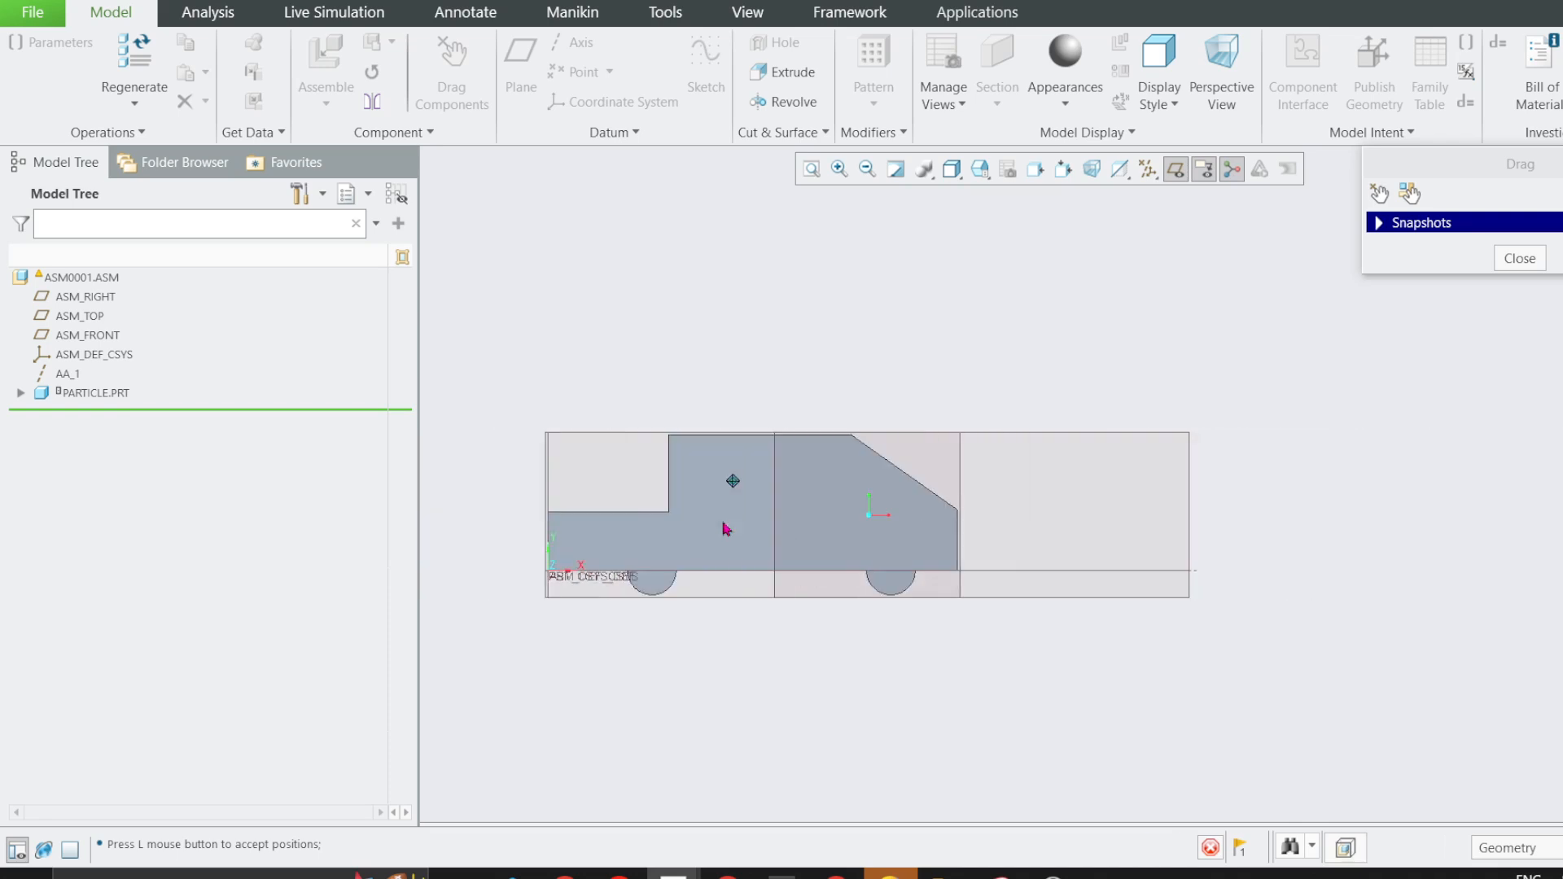
{"action": "left_click", "coordinate": [863, 521]}
{"action": "left_click", "coordinate": [1379, 193]}
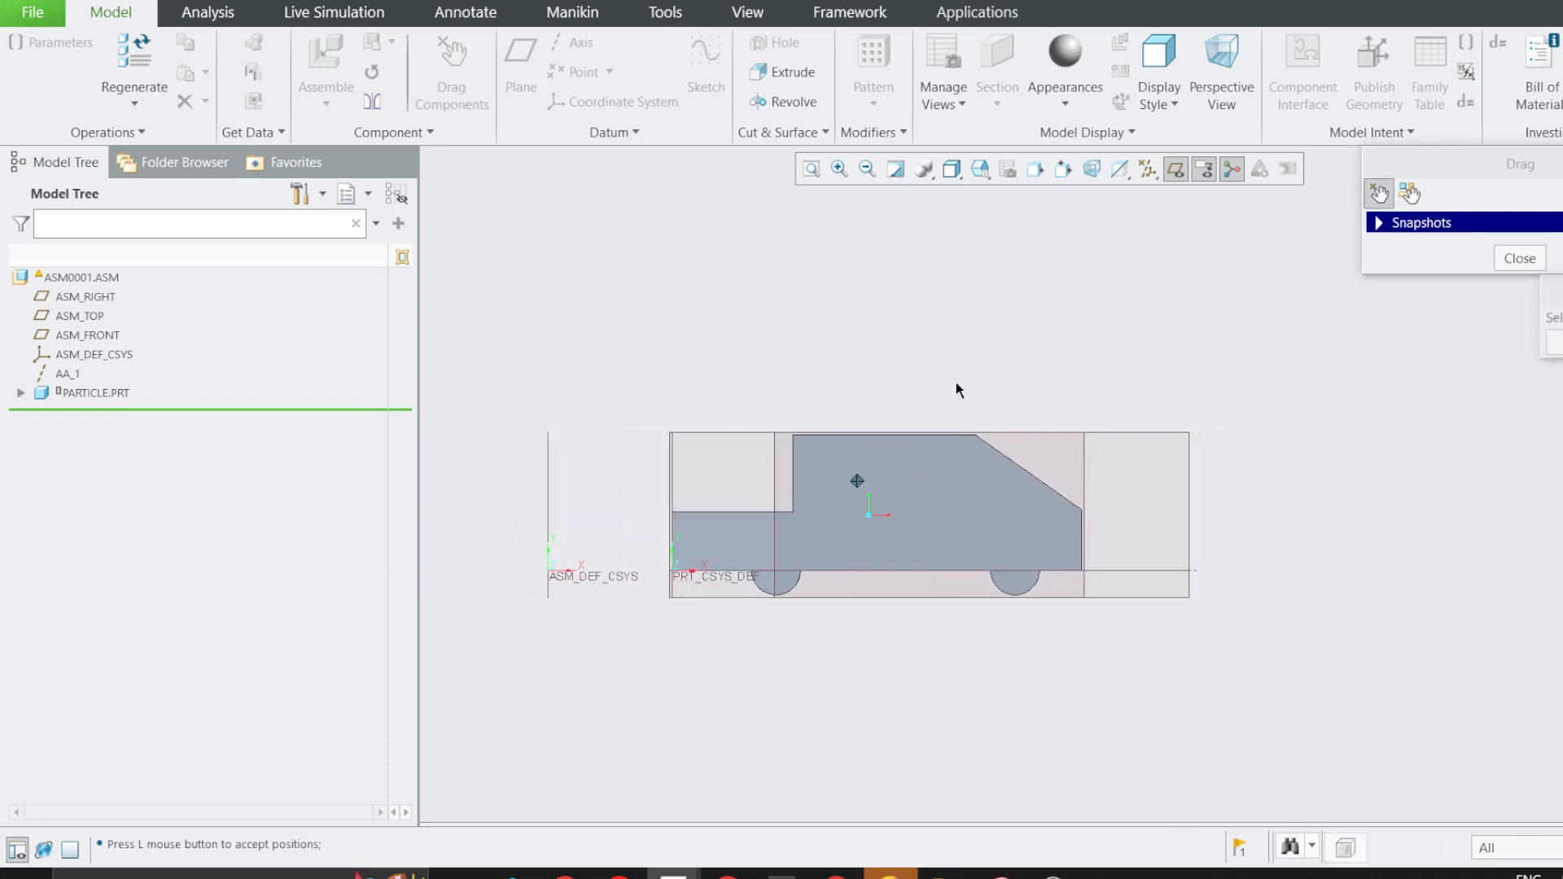
{"action": "middle_click", "coordinate": [857, 481]}
{"action": "left_click", "coordinate": [1175, 170]}
{"action": "scroll", "coordinate": [619, 558], "scroll_direction": "down", "scroll_amount": 2}
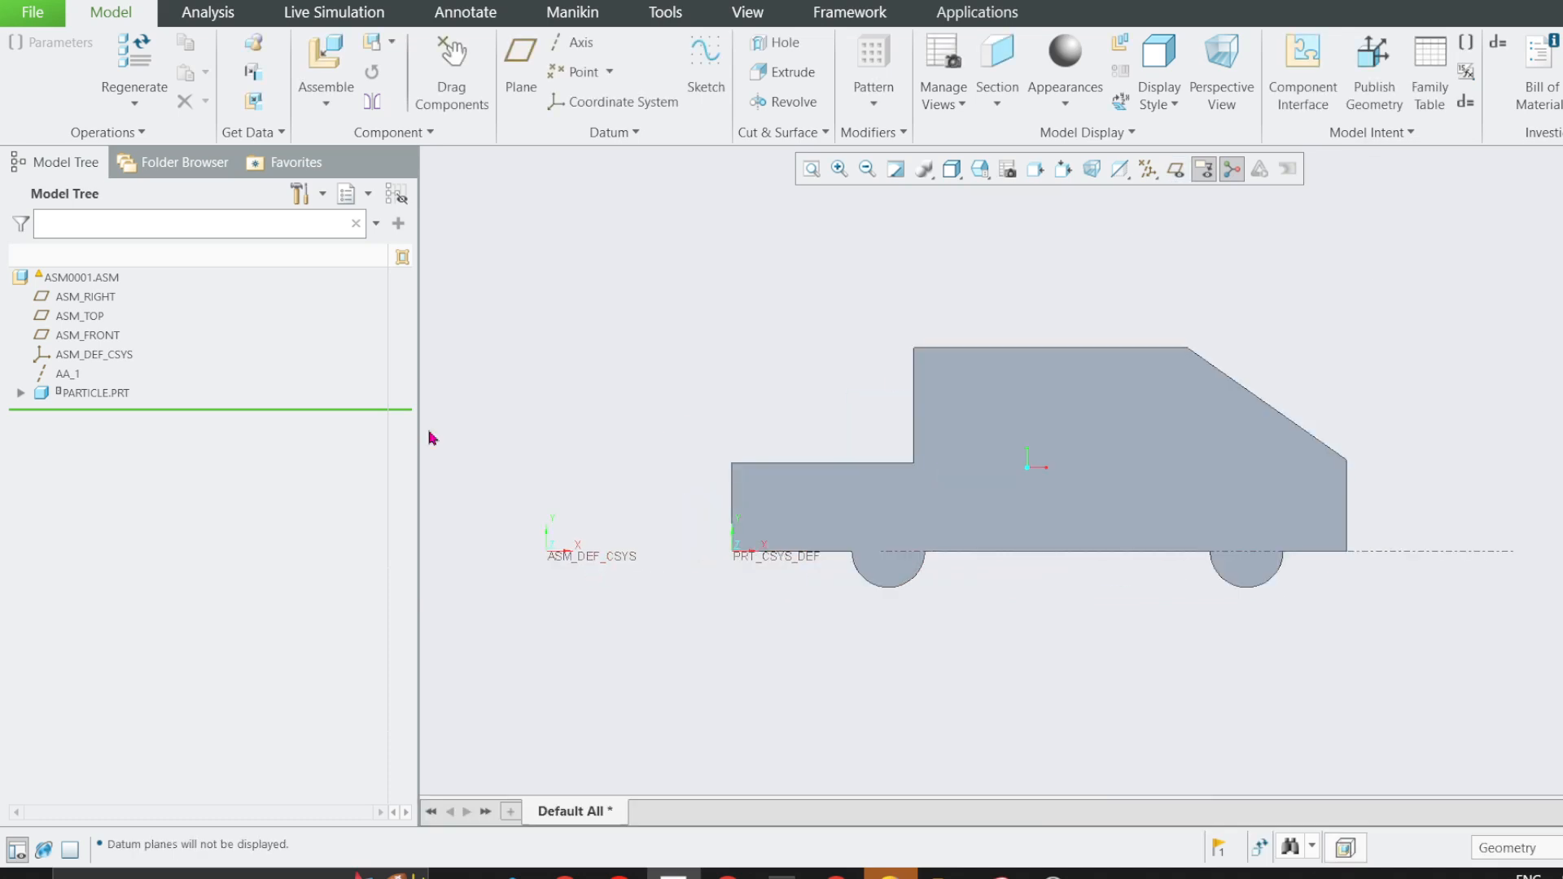
Show the datum planes and identify the particle's RIGHT plane and ASM_RIGHT as the references for the zero position.
{"action": "left_click", "coordinate": [1175, 168]}
{"action": "middle_click_drag", "start_coordinate": [901, 395], "coordinate": [763, 350]}
{"action": "left_click", "coordinate": [822, 261]}
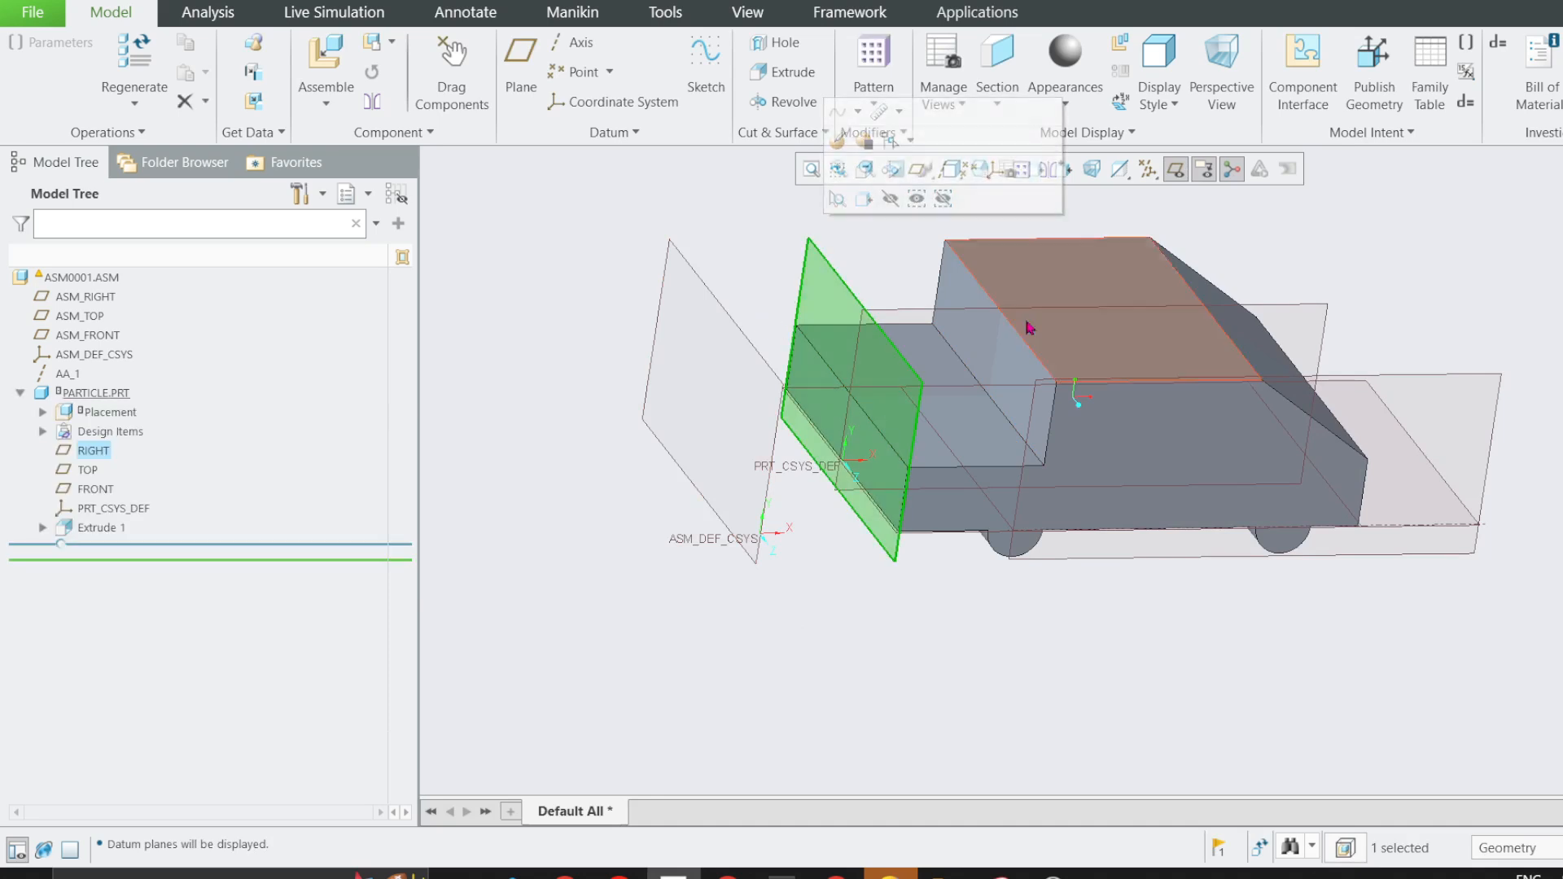
{"action": "left_click", "coordinate": [714, 307]}
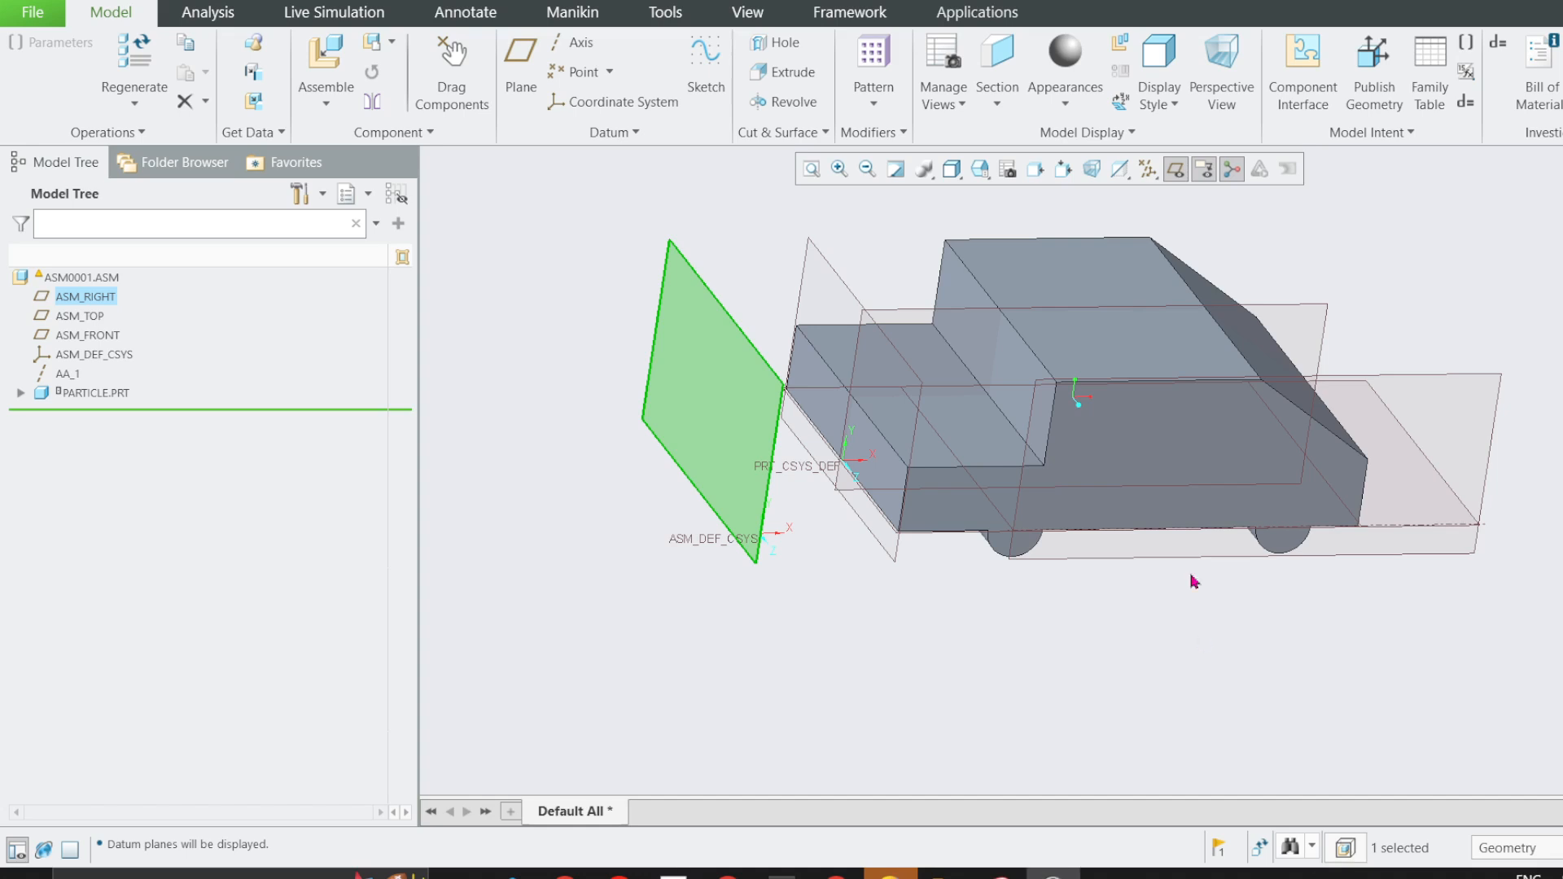
{"action": "left_click", "coordinate": [798, 199]}
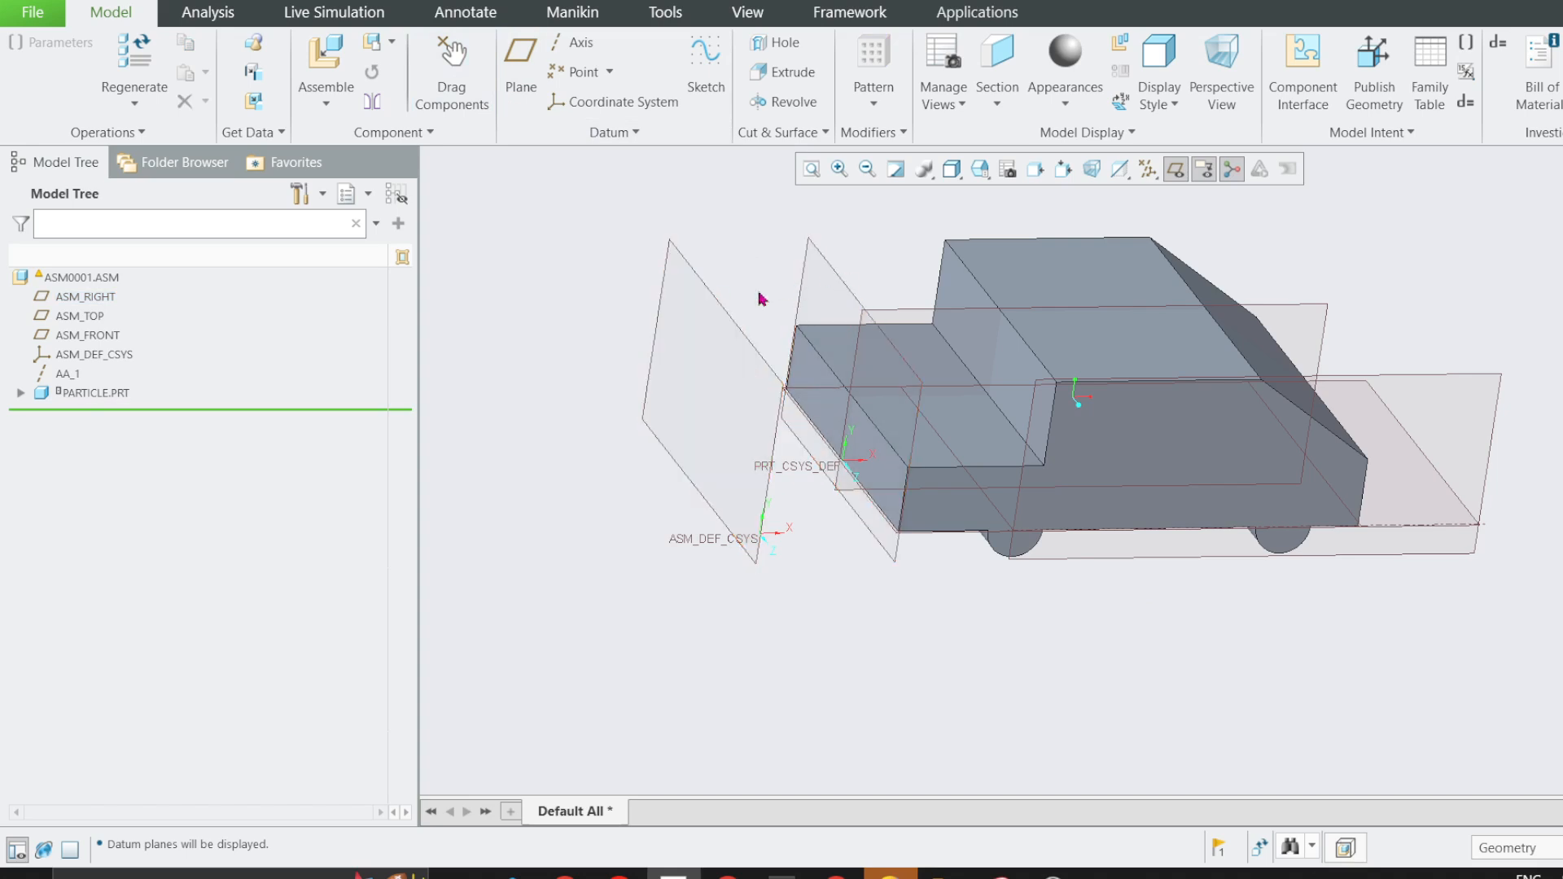
Use Drag Components to align the particle's RIGHT plane with ASM_RIGHT through an Align Two Entities constraint.
{"action": "left_click", "coordinate": [452, 77]}
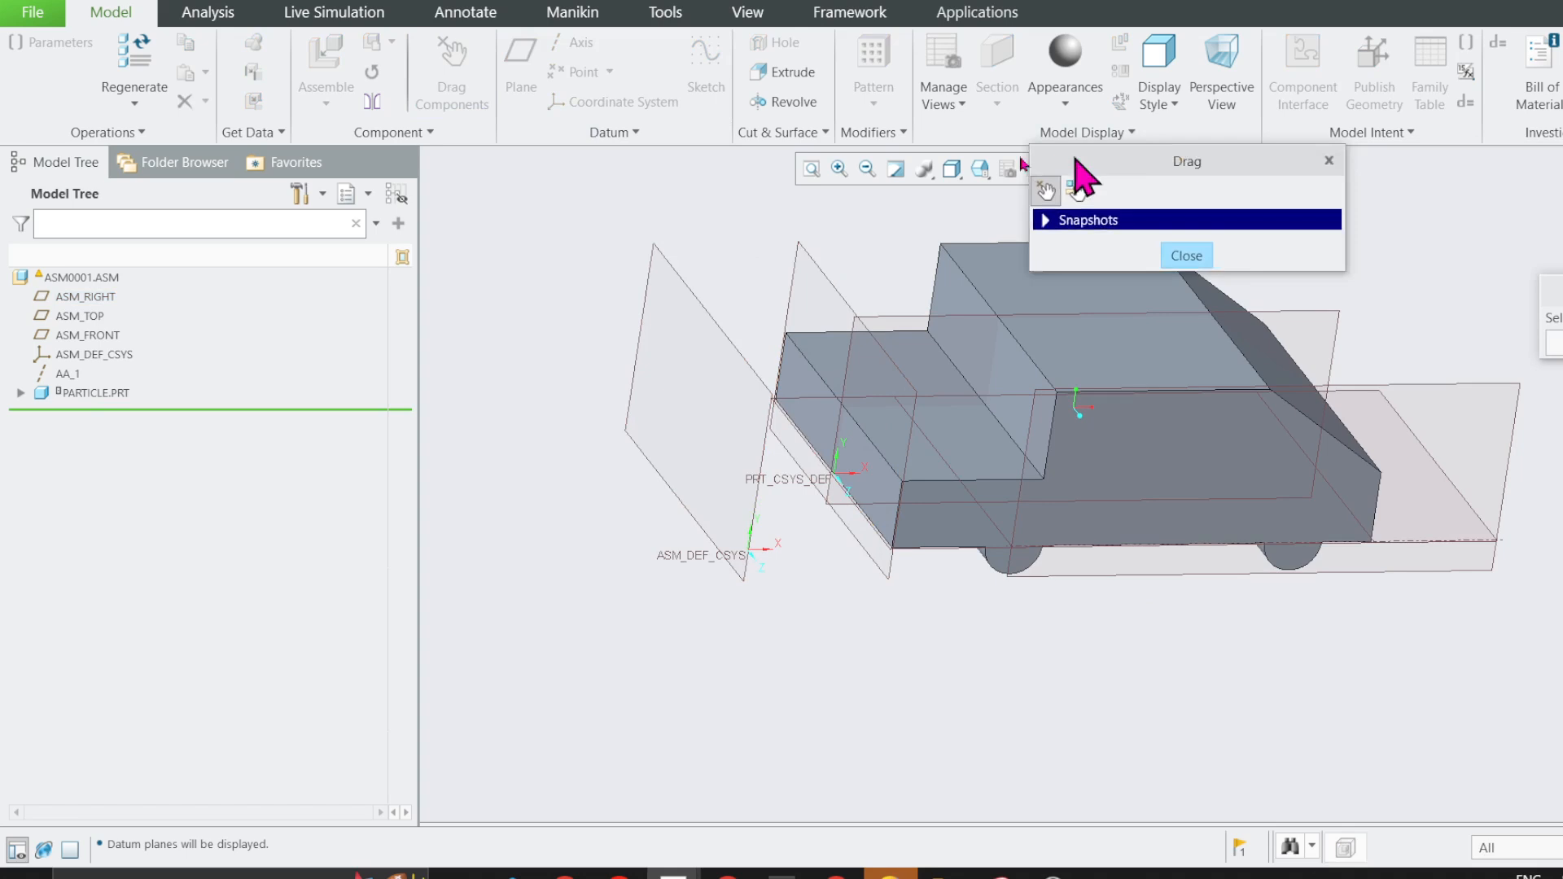
{"action": "left_click_drag", "start_coordinate": [1075, 160], "coordinate": [479, 155]}
{"action": "left_click", "coordinate": [462, 217]}
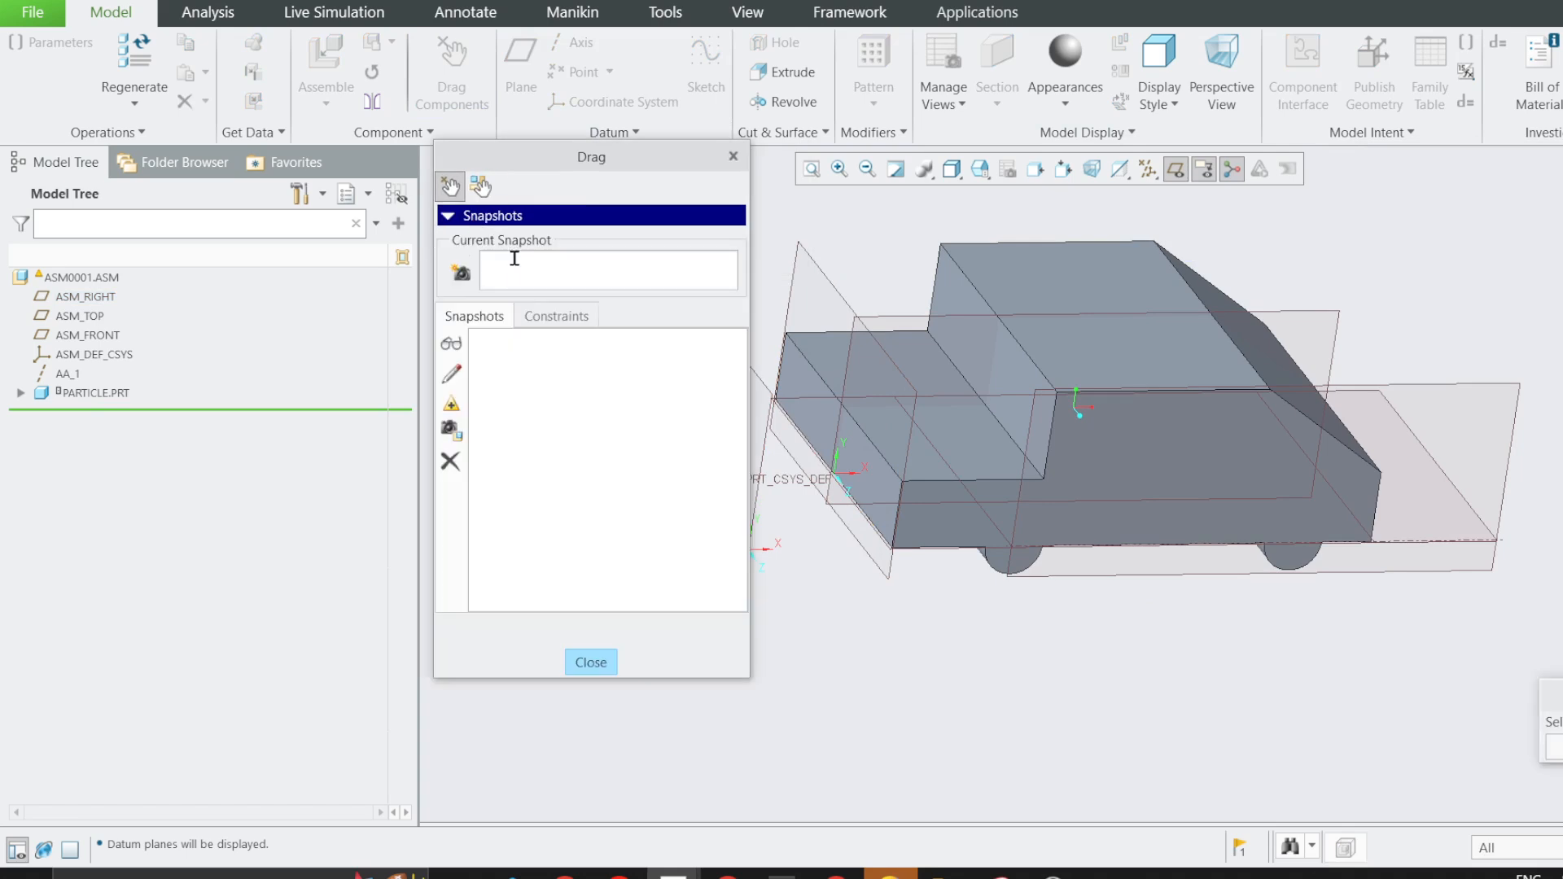
{"action": "left_click", "coordinate": [539, 319]}
{"action": "scroll", "coordinate": [920, 389], "scroll_direction": "down", "scroll_amount": 2}
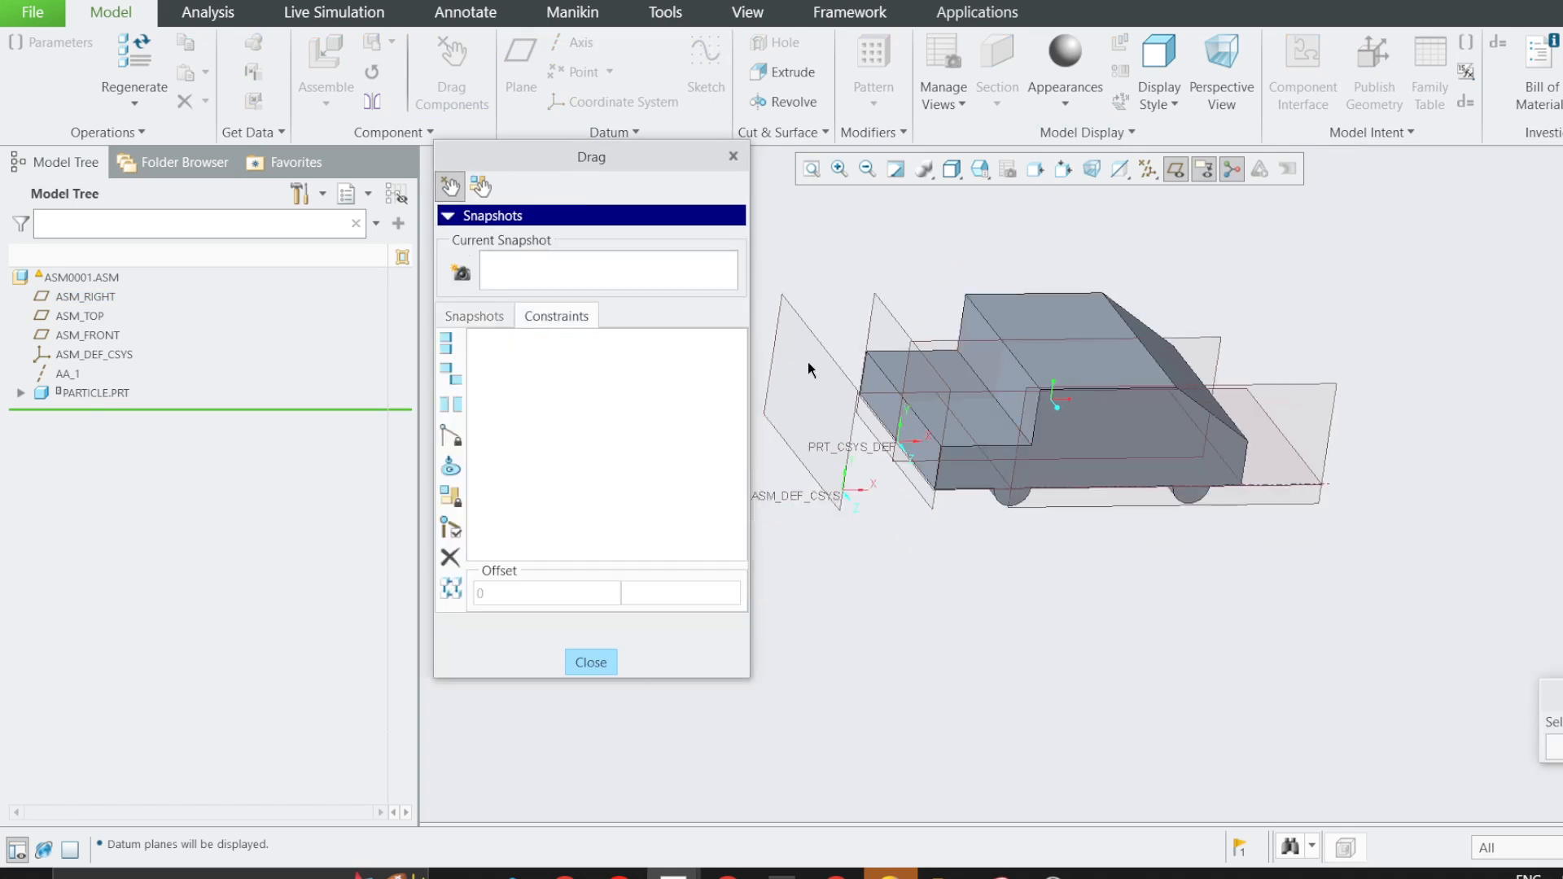
{"action": "left_click", "coordinate": [823, 350]}
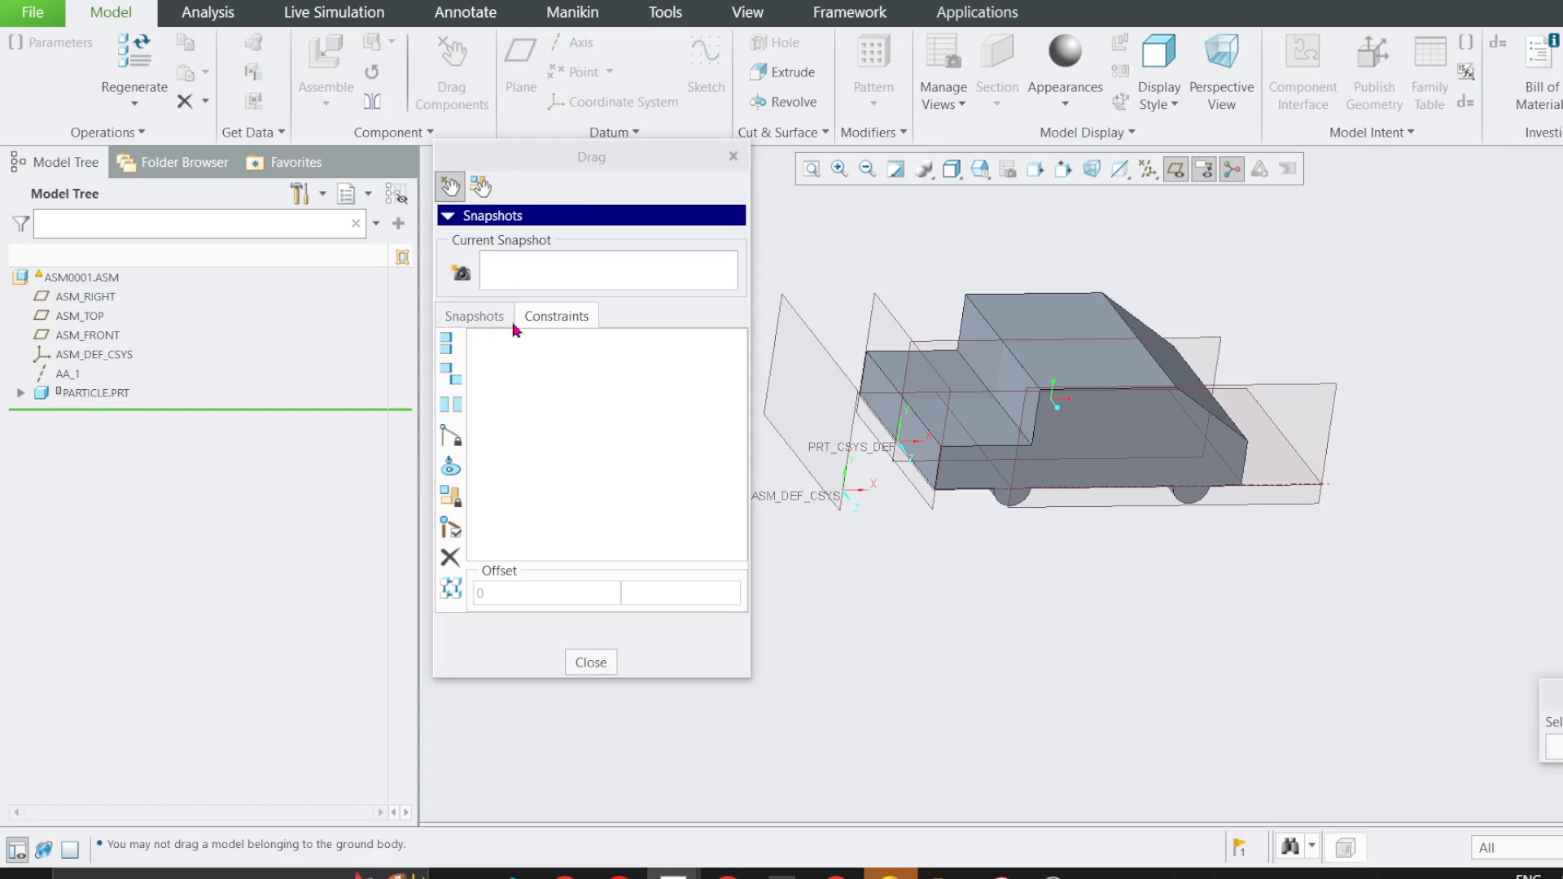
{"action": "left_click", "coordinate": [454, 346]}
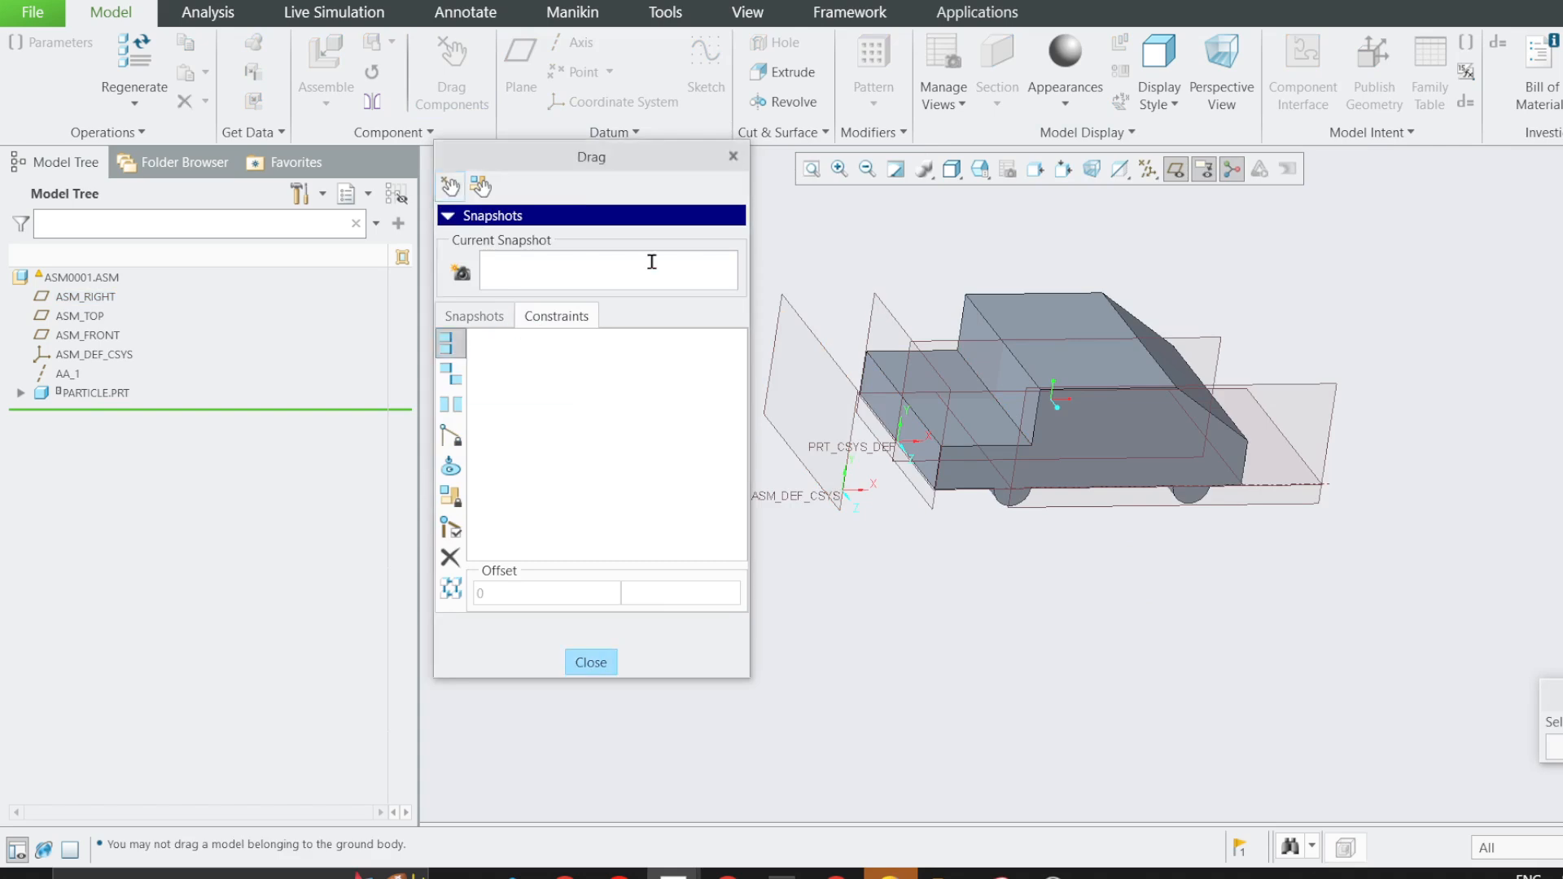
{"action": "left_click", "coordinate": [788, 329]}
{"action": "left_click", "coordinate": [891, 308]}
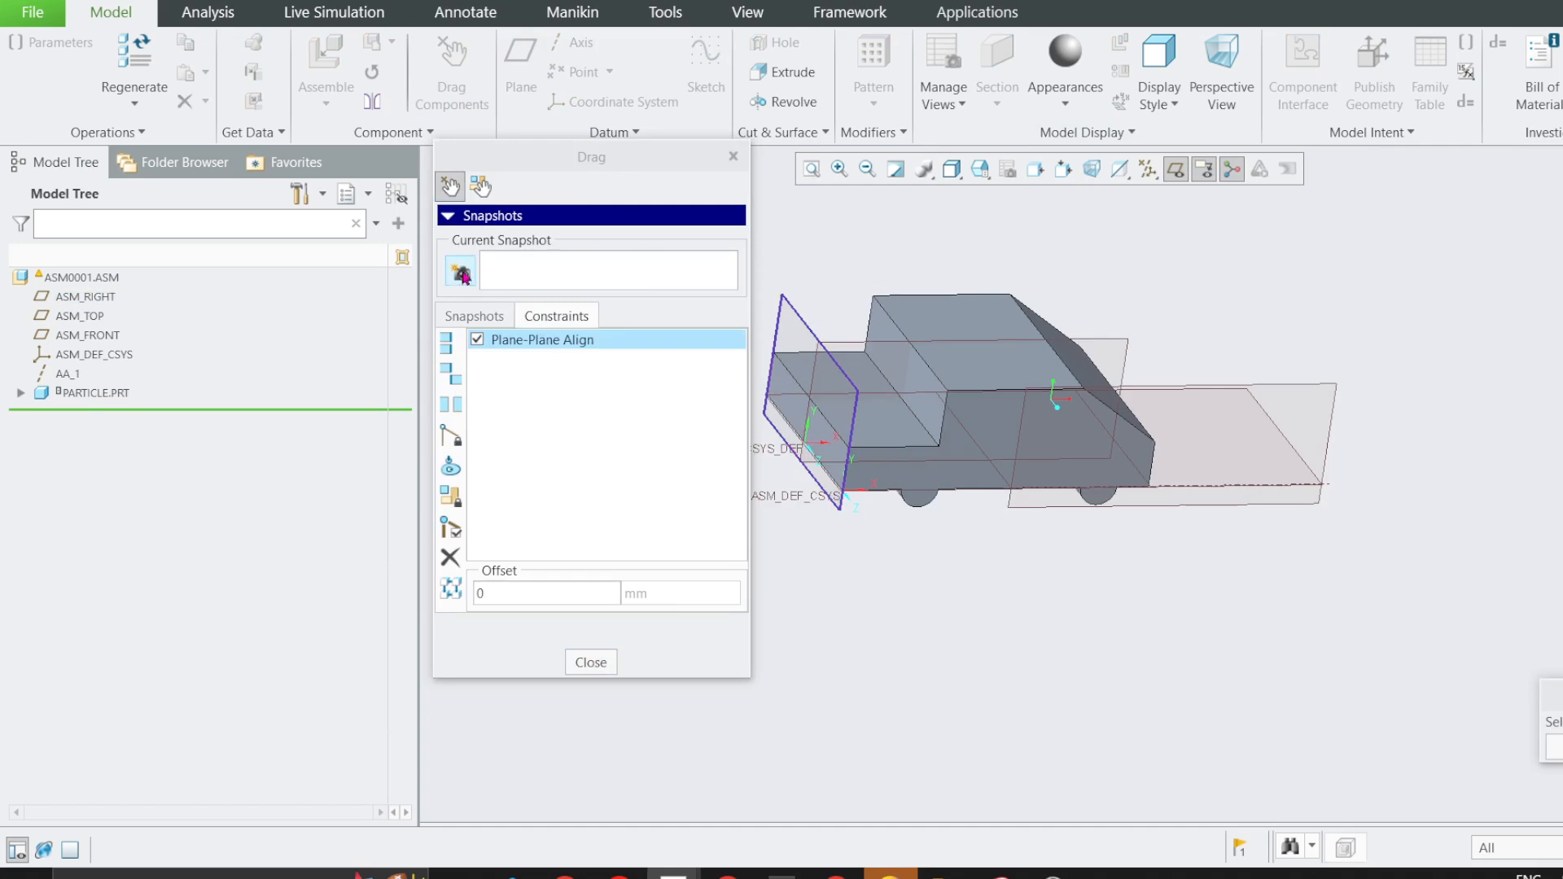
Take a snapshot of the aligned car, name it zero_position, and finish the component dragging.
{"action": "left_click", "coordinate": [461, 273]}
{"action": "double_click", "coordinate": [490, 272]}
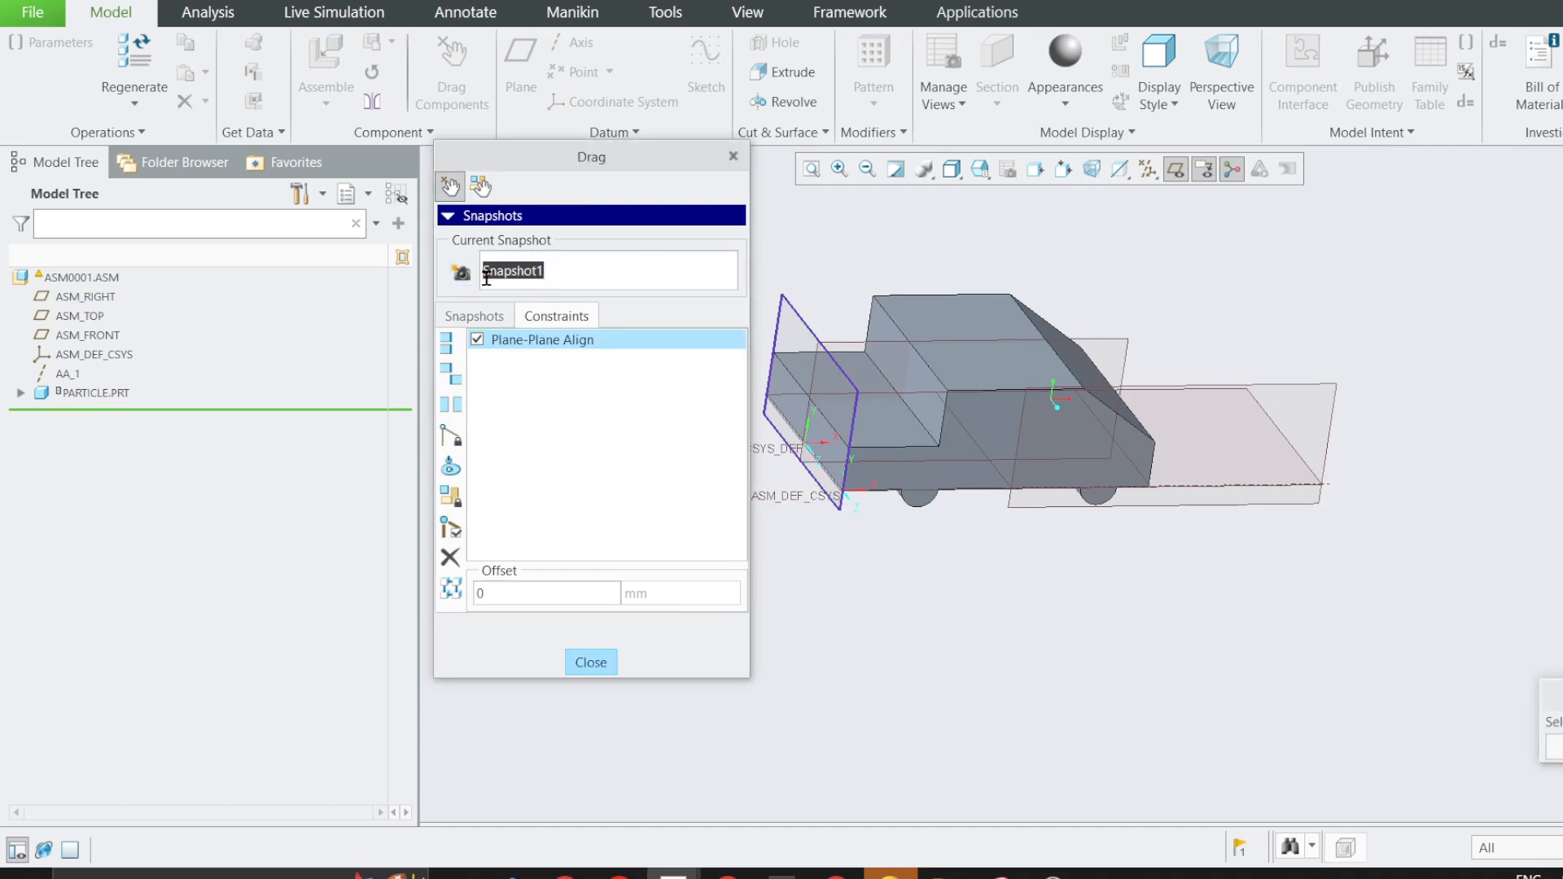
{"action": "type", "text": "zero"}
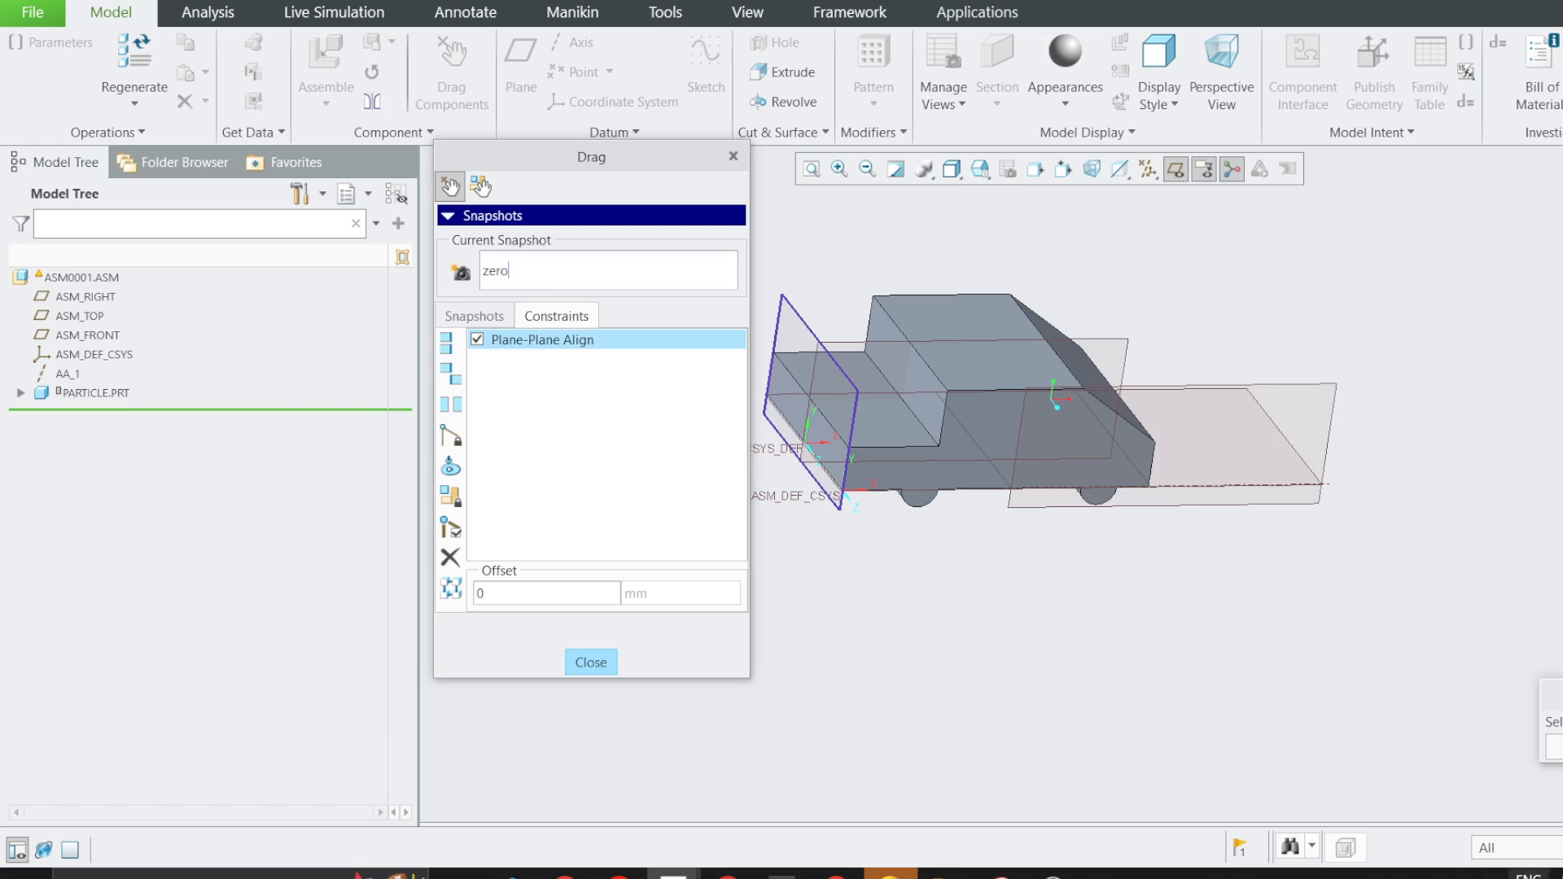
{"action": "left_click", "coordinate": [1528, 875]}
{"action": "left_click", "coordinate": [1496, 765]}
{"action": "left_click", "coordinate": [592, 661]}
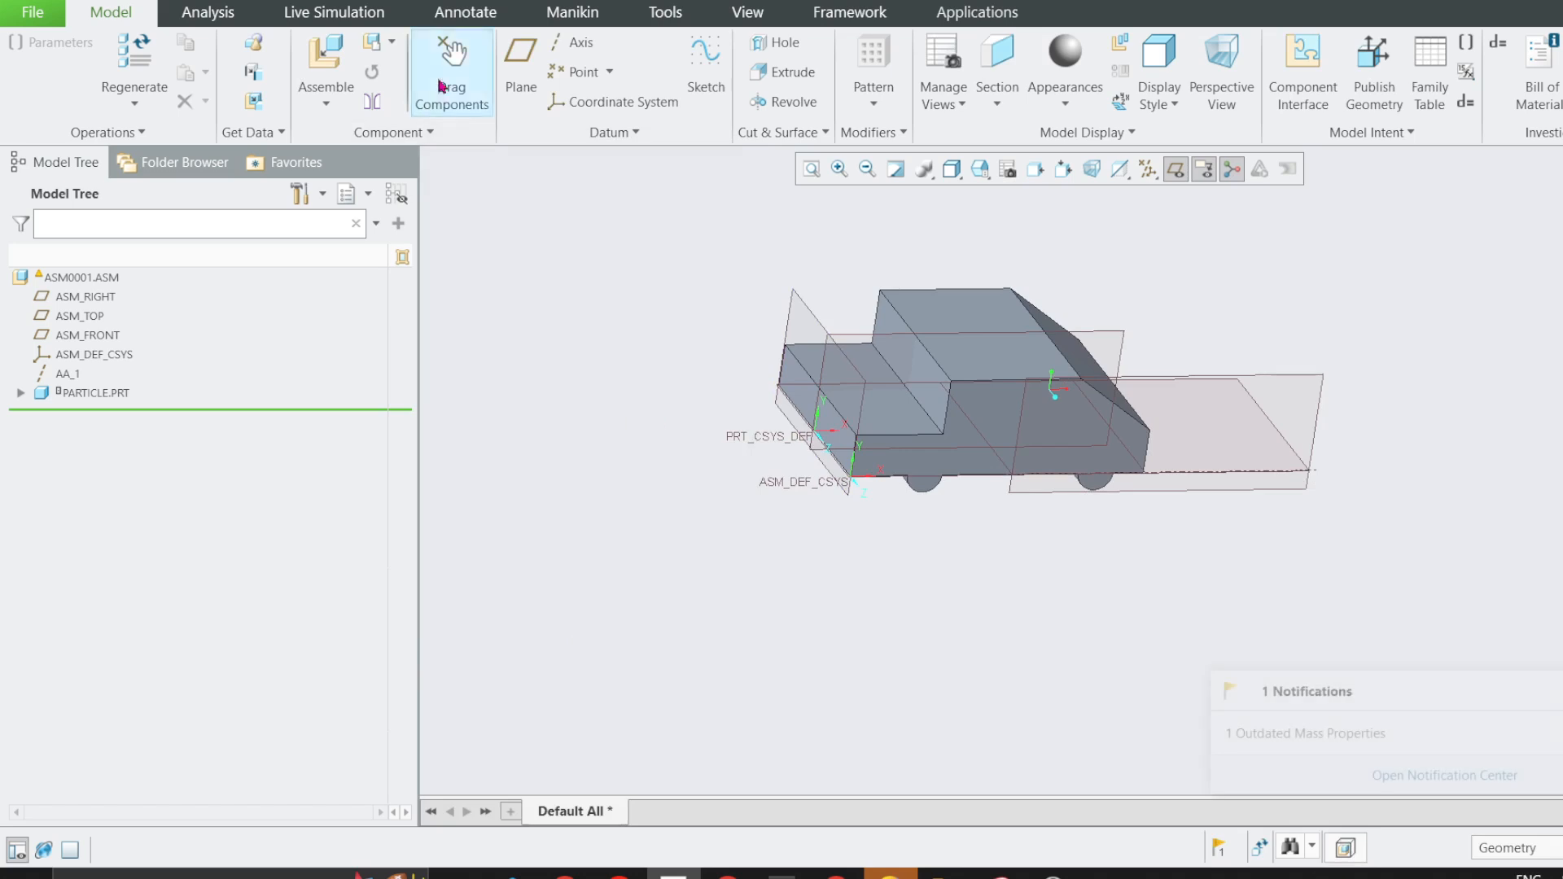
Slide the car away from the origin along its axis and restore it with the zero_position snapshot.
{"action": "left_click", "coordinate": [440, 86]}
{"action": "left_click", "coordinate": [966, 313]}
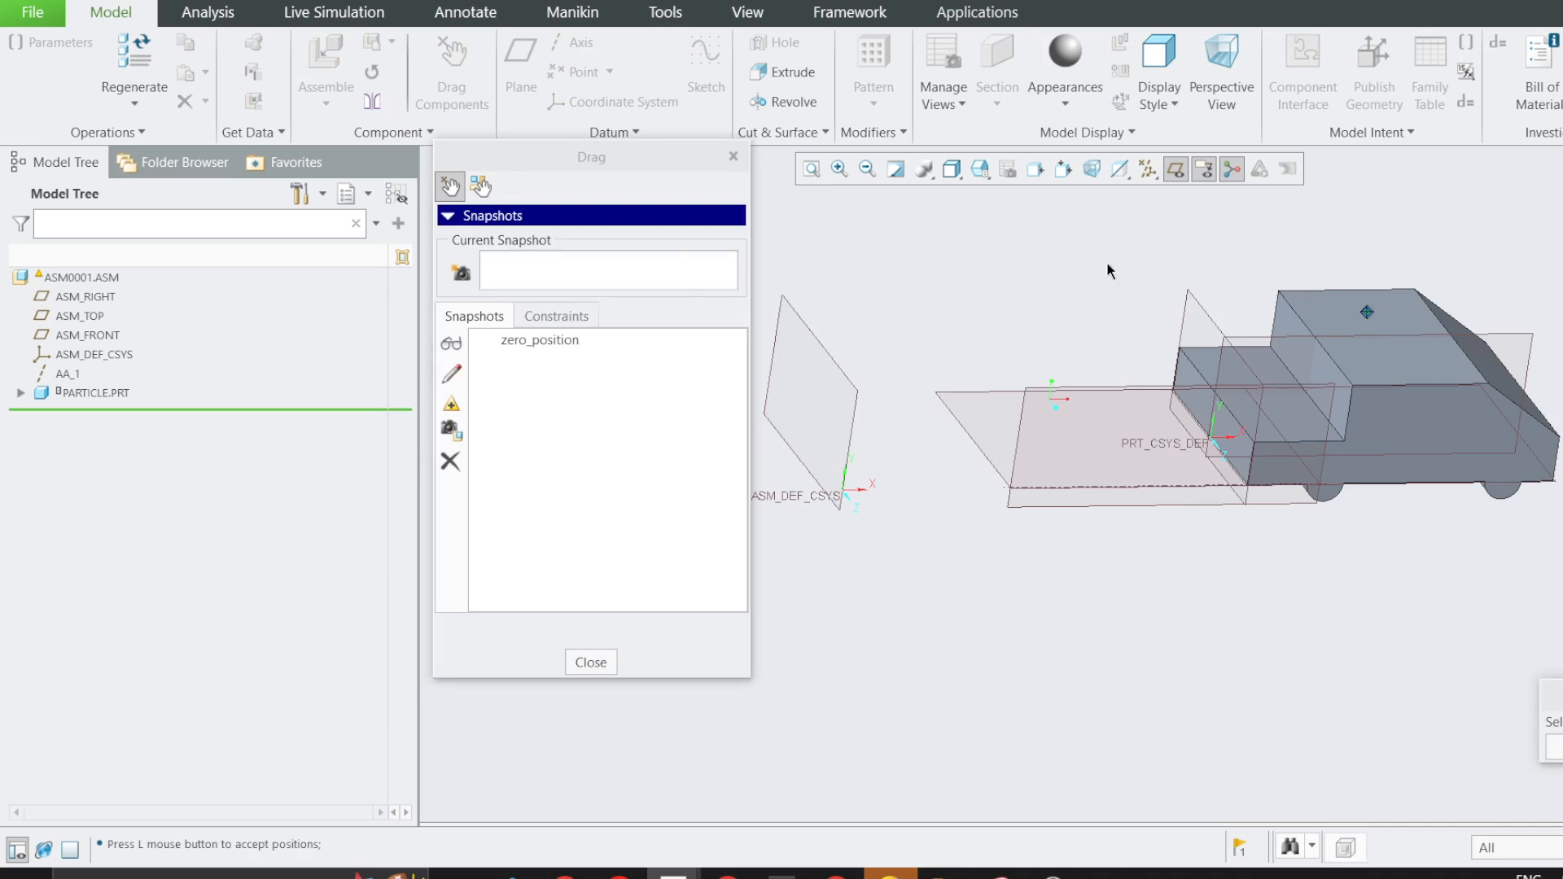
{"action": "left_click", "coordinate": [605, 665]}
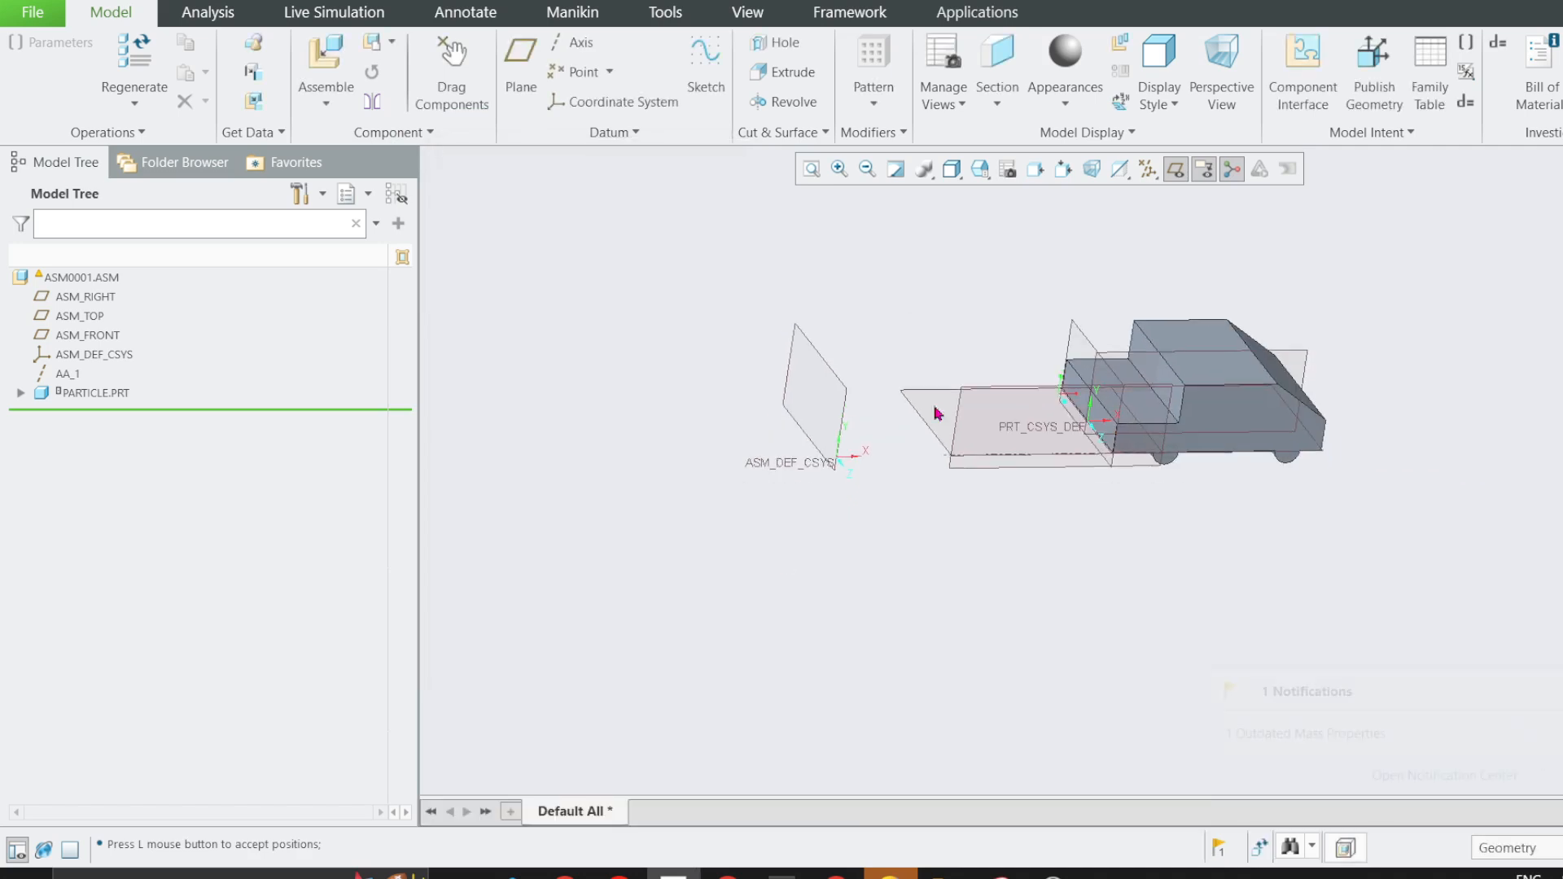
{"action": "left_click", "coordinate": [450, 86]}
{"action": "double_click", "coordinate": [556, 342]}
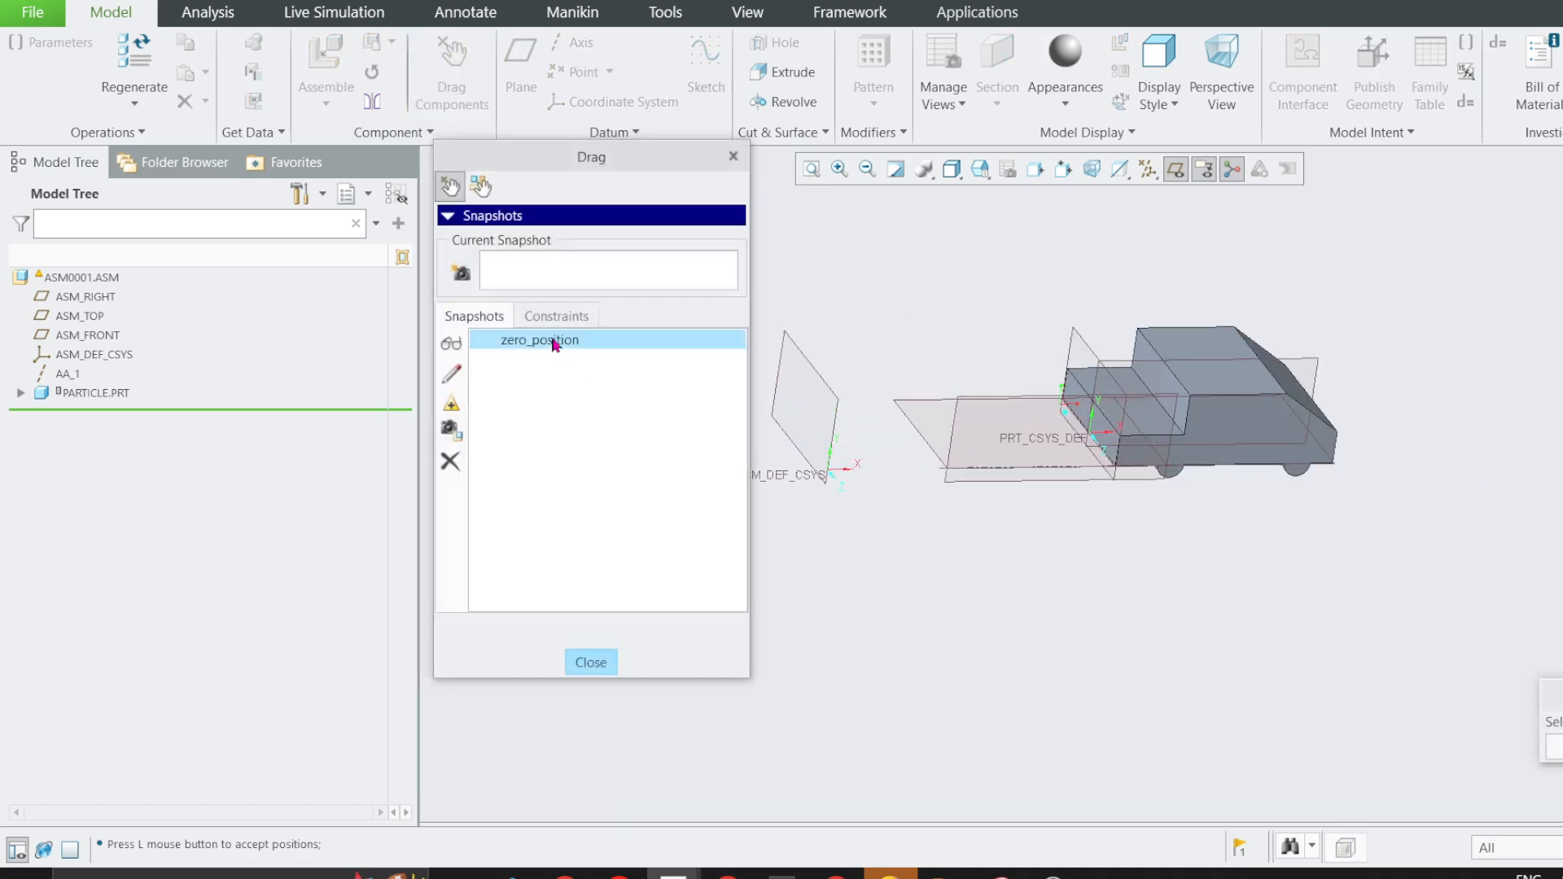
{"action": "left_click", "coordinate": [592, 663]}
Examine the slider joint's bodies and translation axis in the Mechanism application, and return to the assembly model.
{"action": "left_click", "coordinate": [1000, 425]}
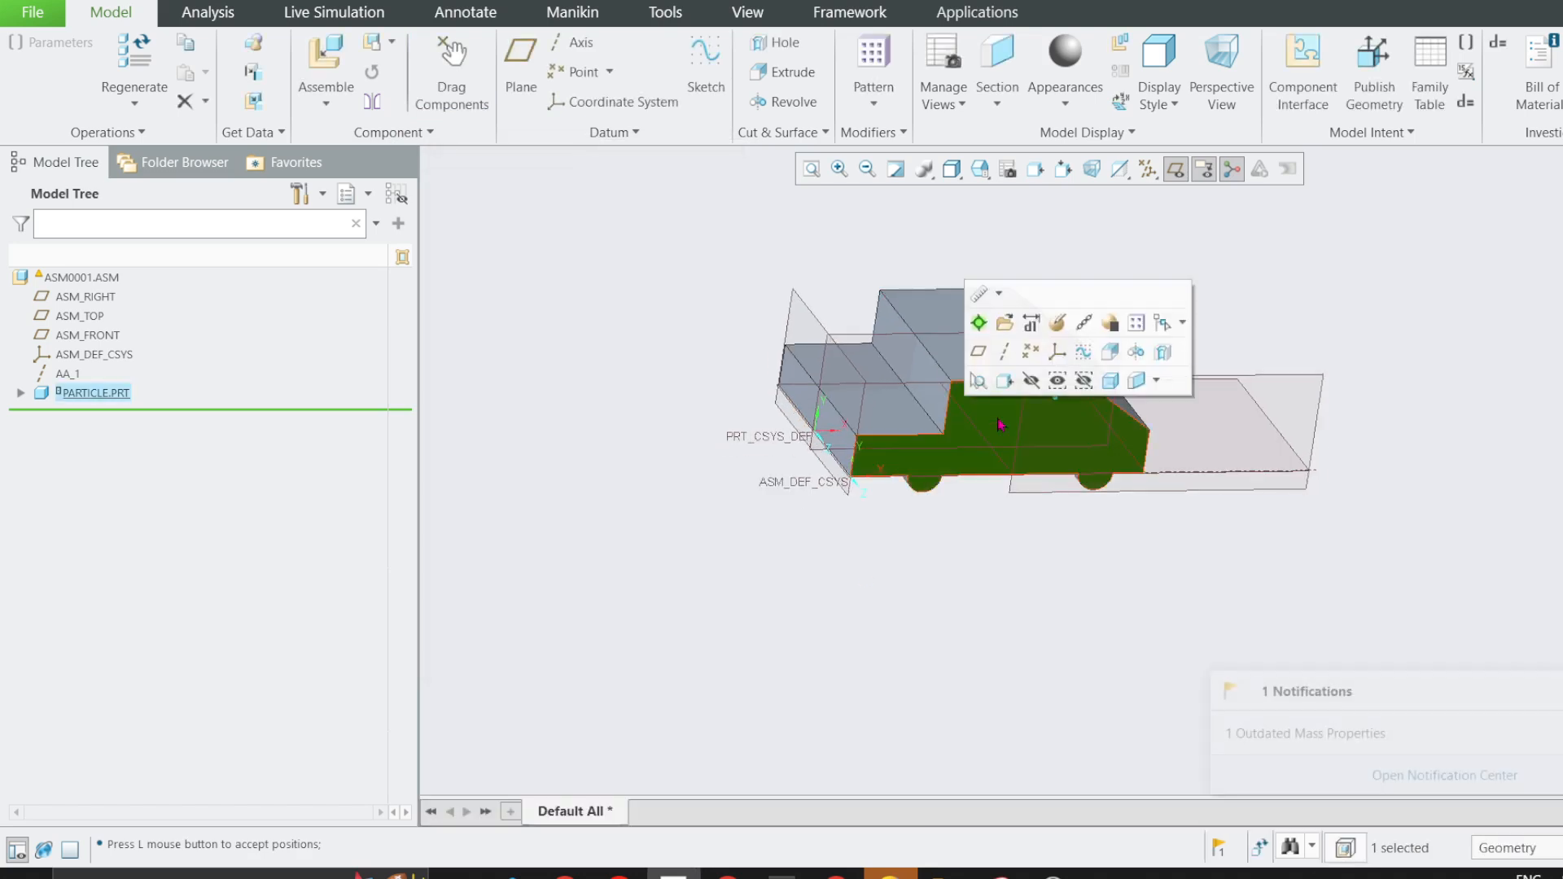
{"action": "left_click", "coordinate": [1006, 381]}
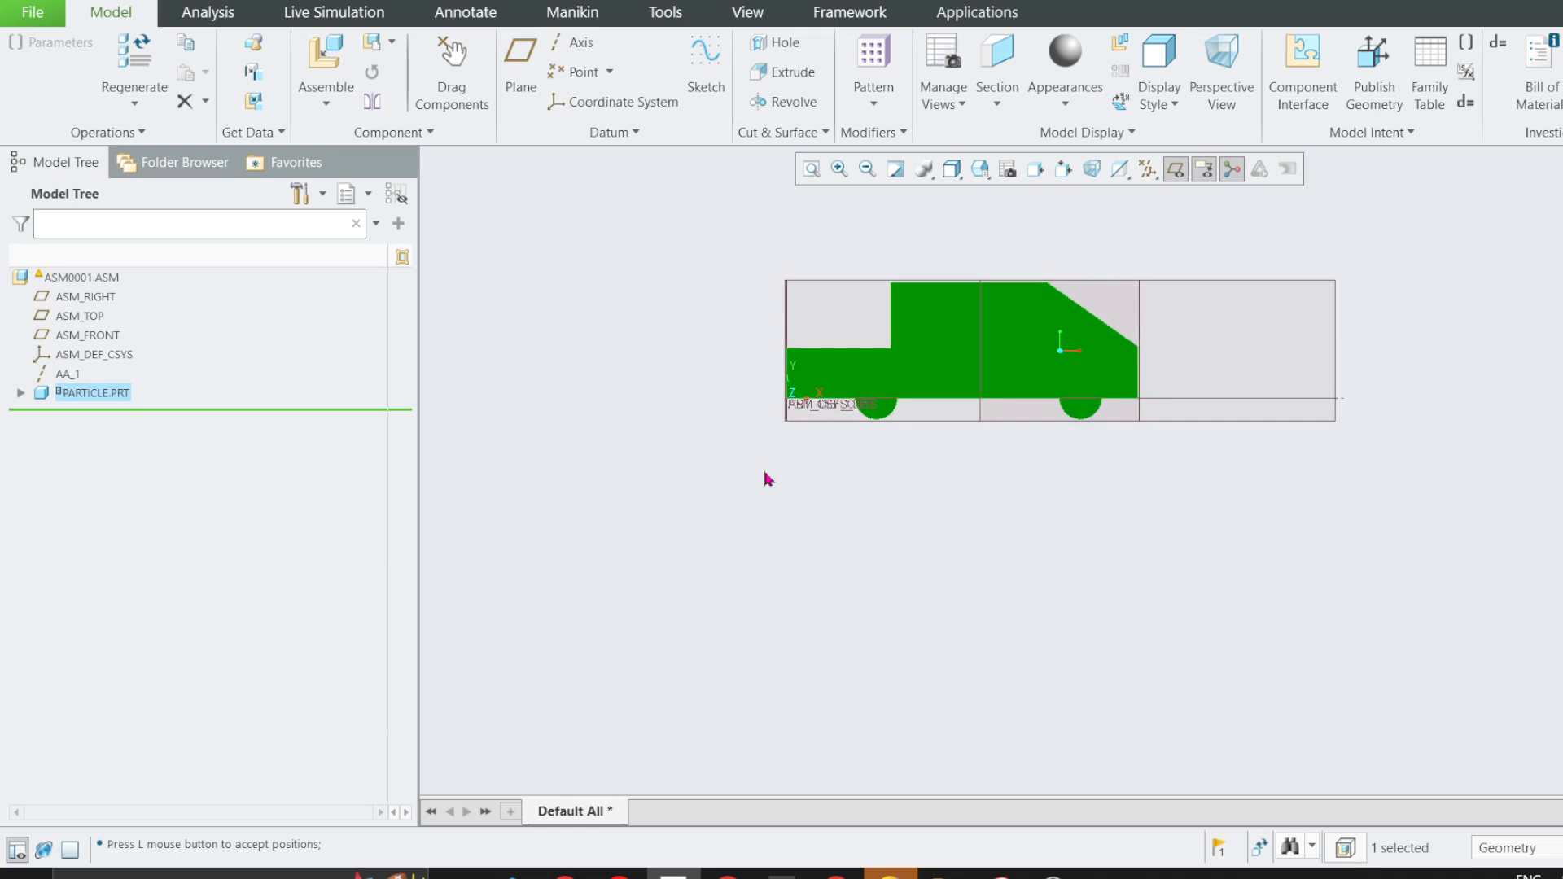
{"action": "scroll", "coordinate": [1050, 258], "scroll_direction": "up", "scroll_amount": 2}
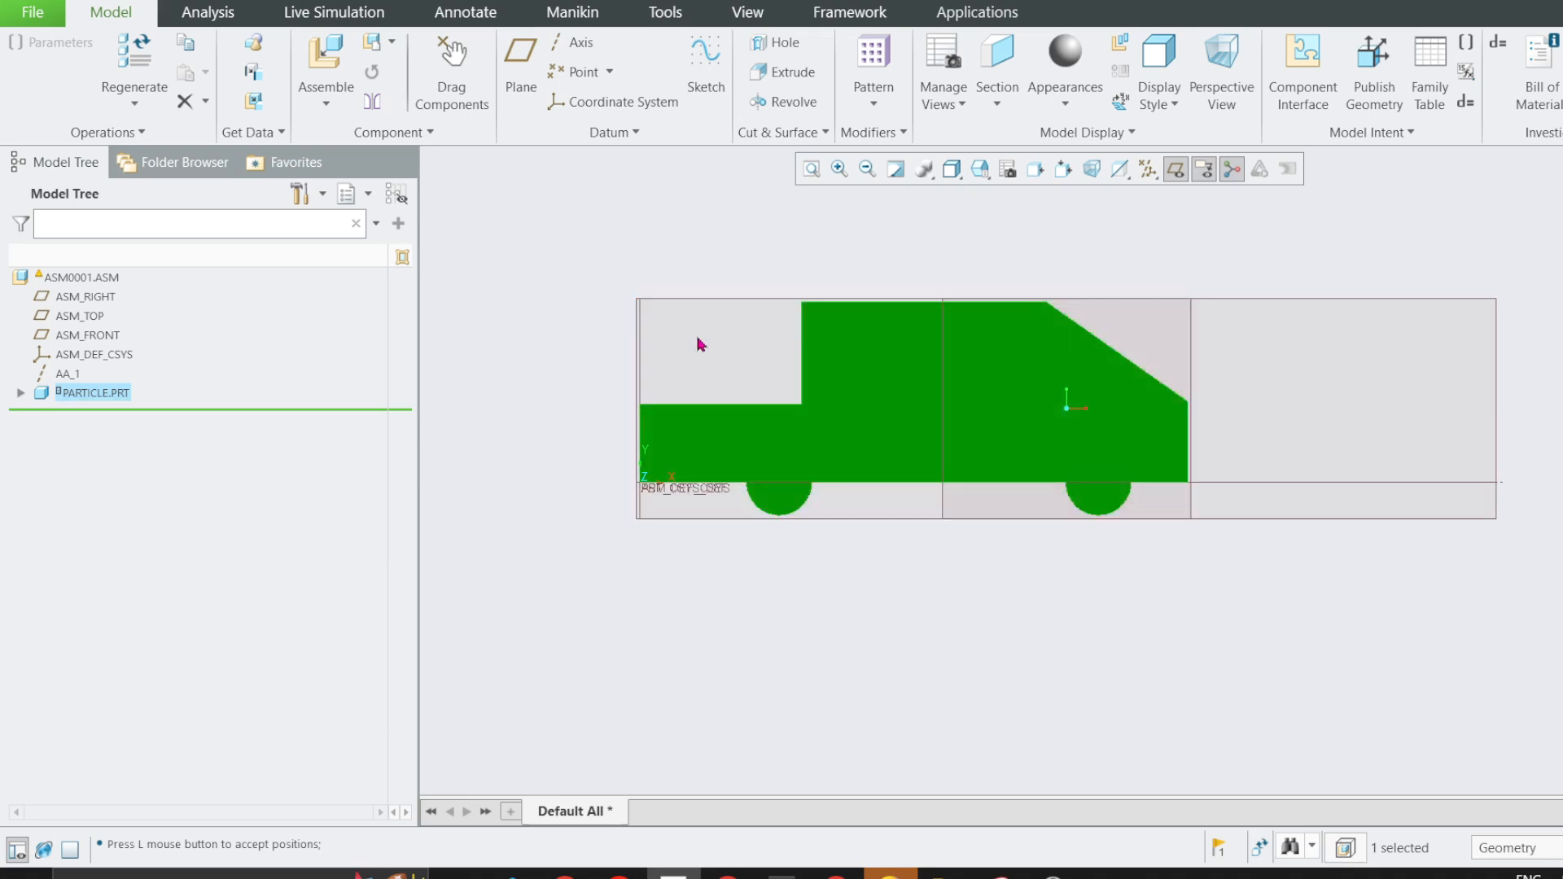
{"action": "left_click", "coordinate": [658, 217]}
{"action": "left_click", "coordinate": [973, 13]}
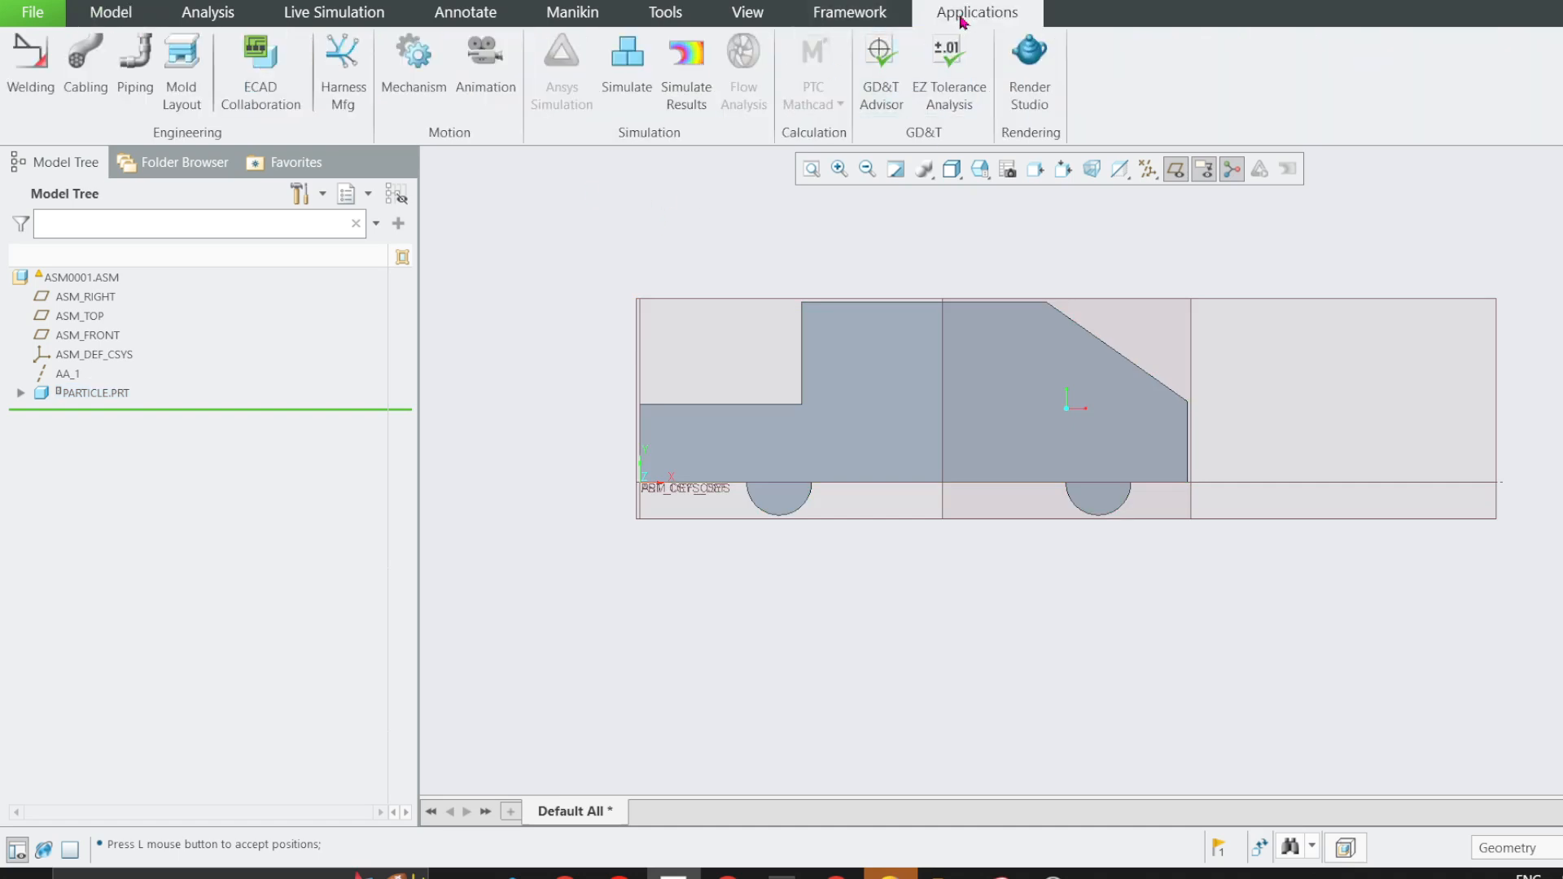
{"action": "left_click", "coordinate": [414, 65]}
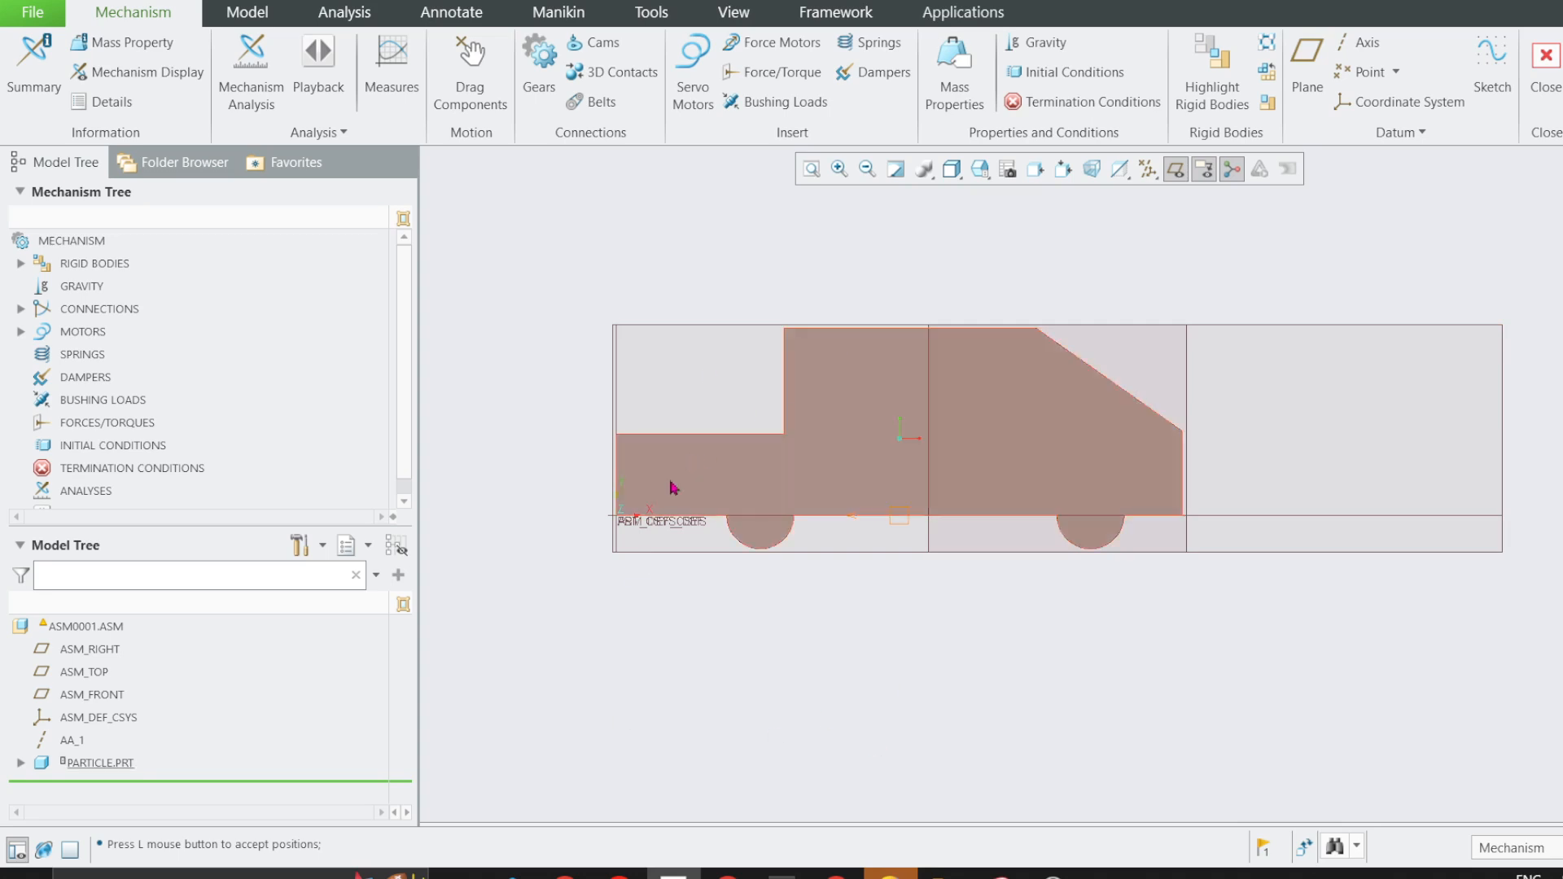
{"action": "left_click", "coordinate": [21, 310]}
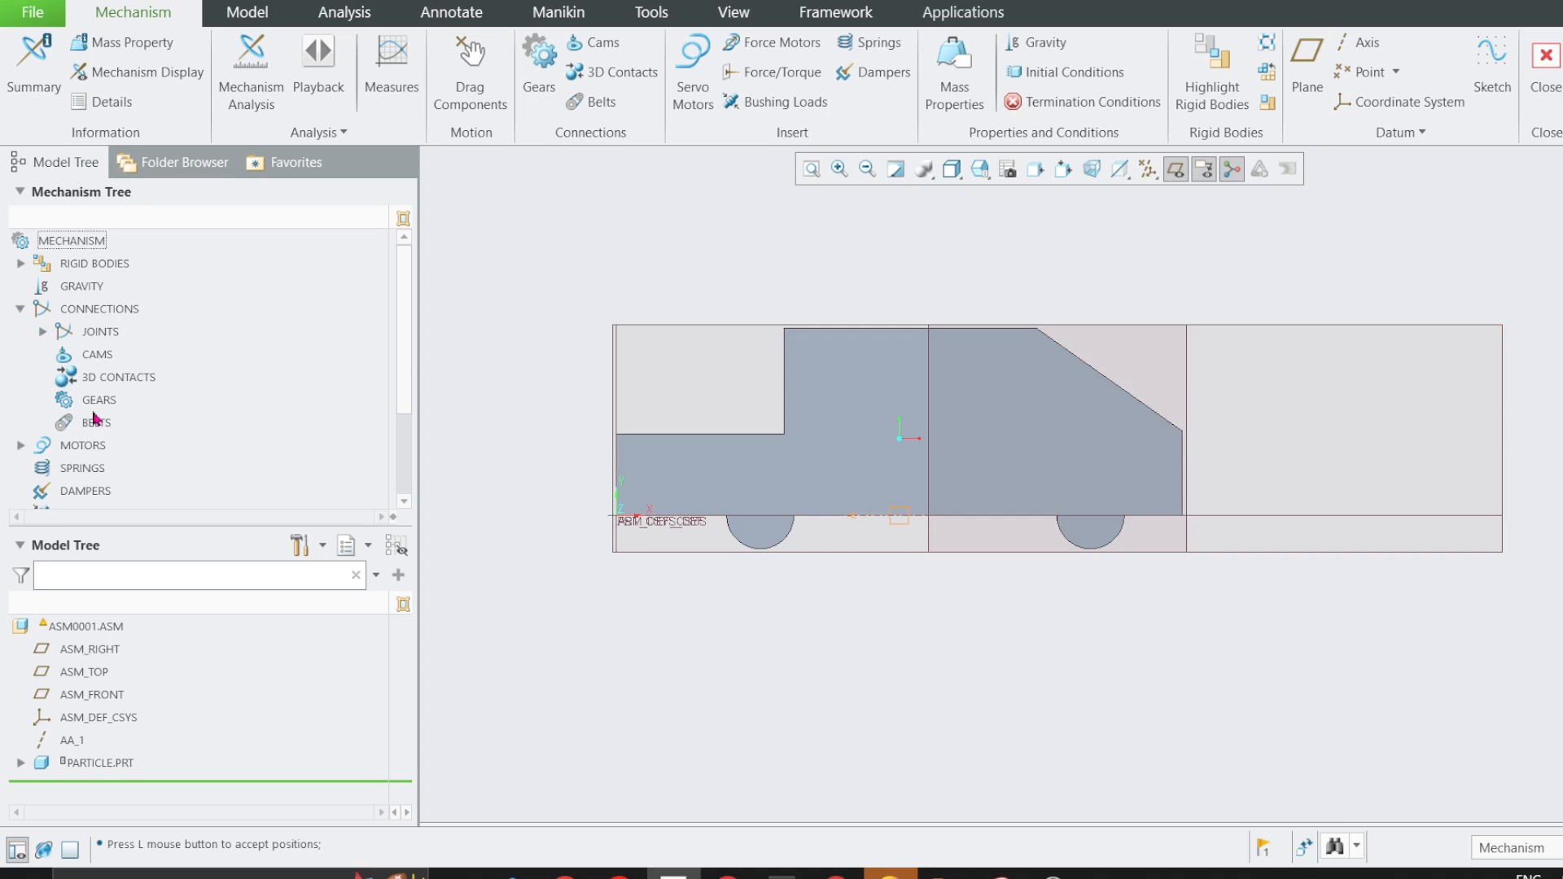
{"action": "left_click", "coordinate": [43, 332]}
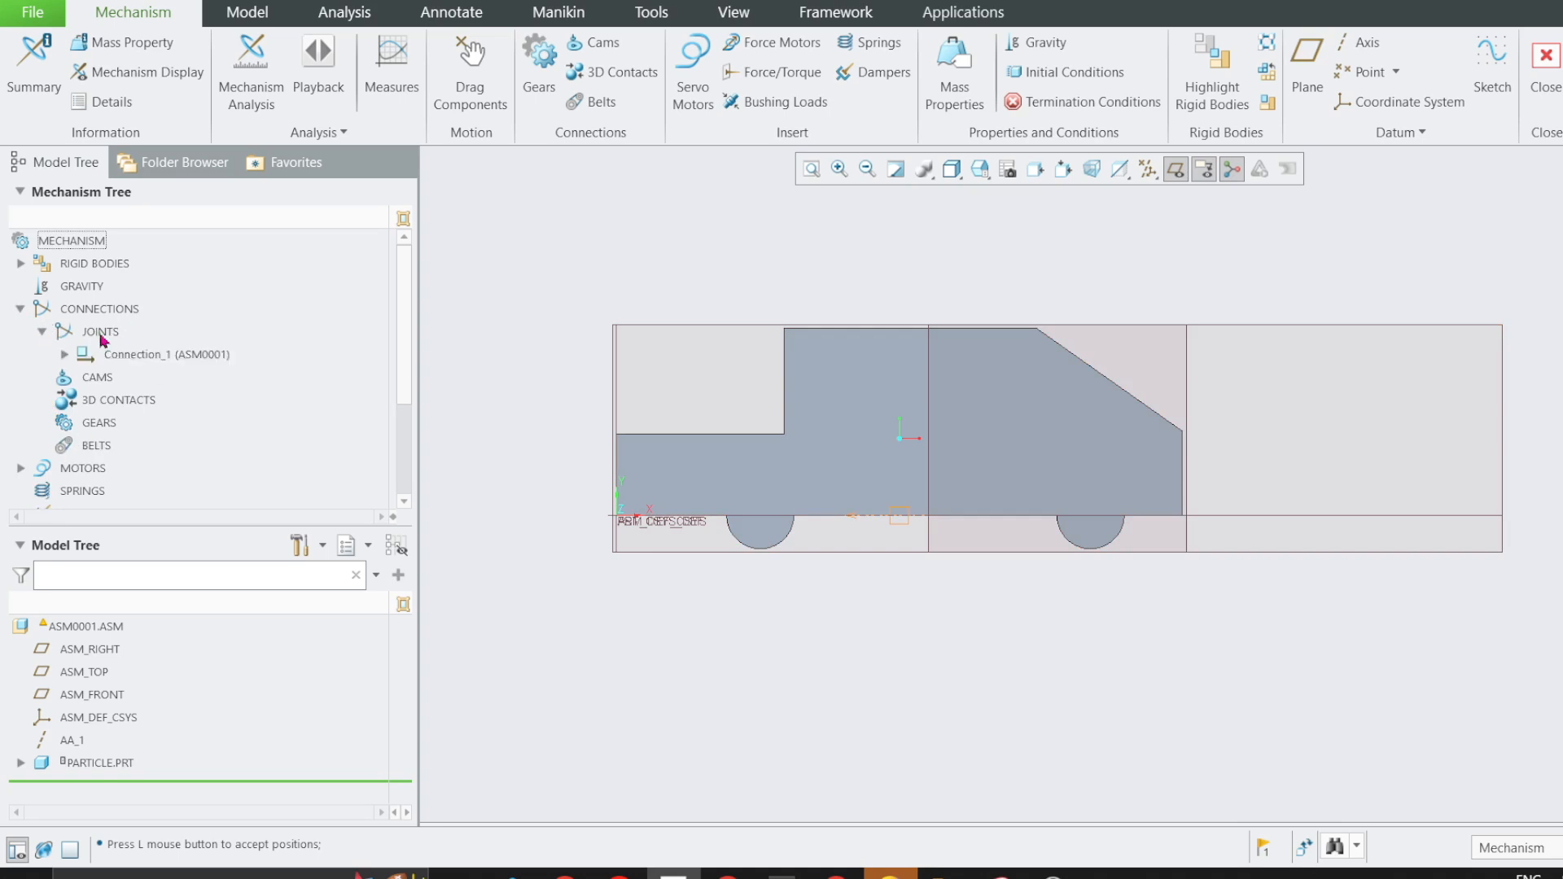
{"action": "left_click", "coordinate": [65, 355]}
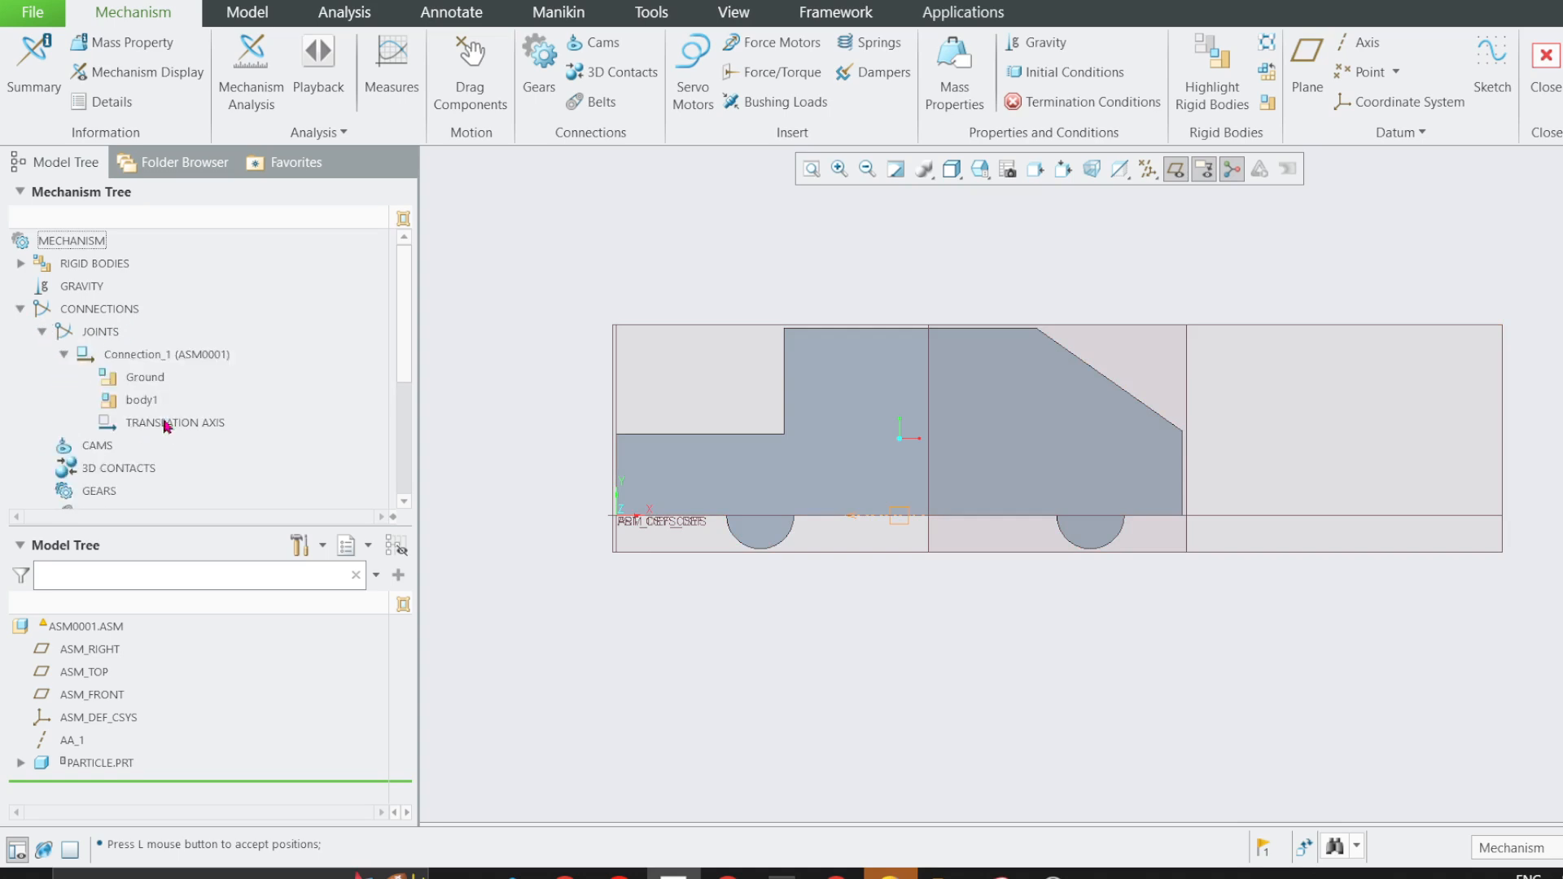
{"action": "left_click", "coordinate": [1545, 65]}
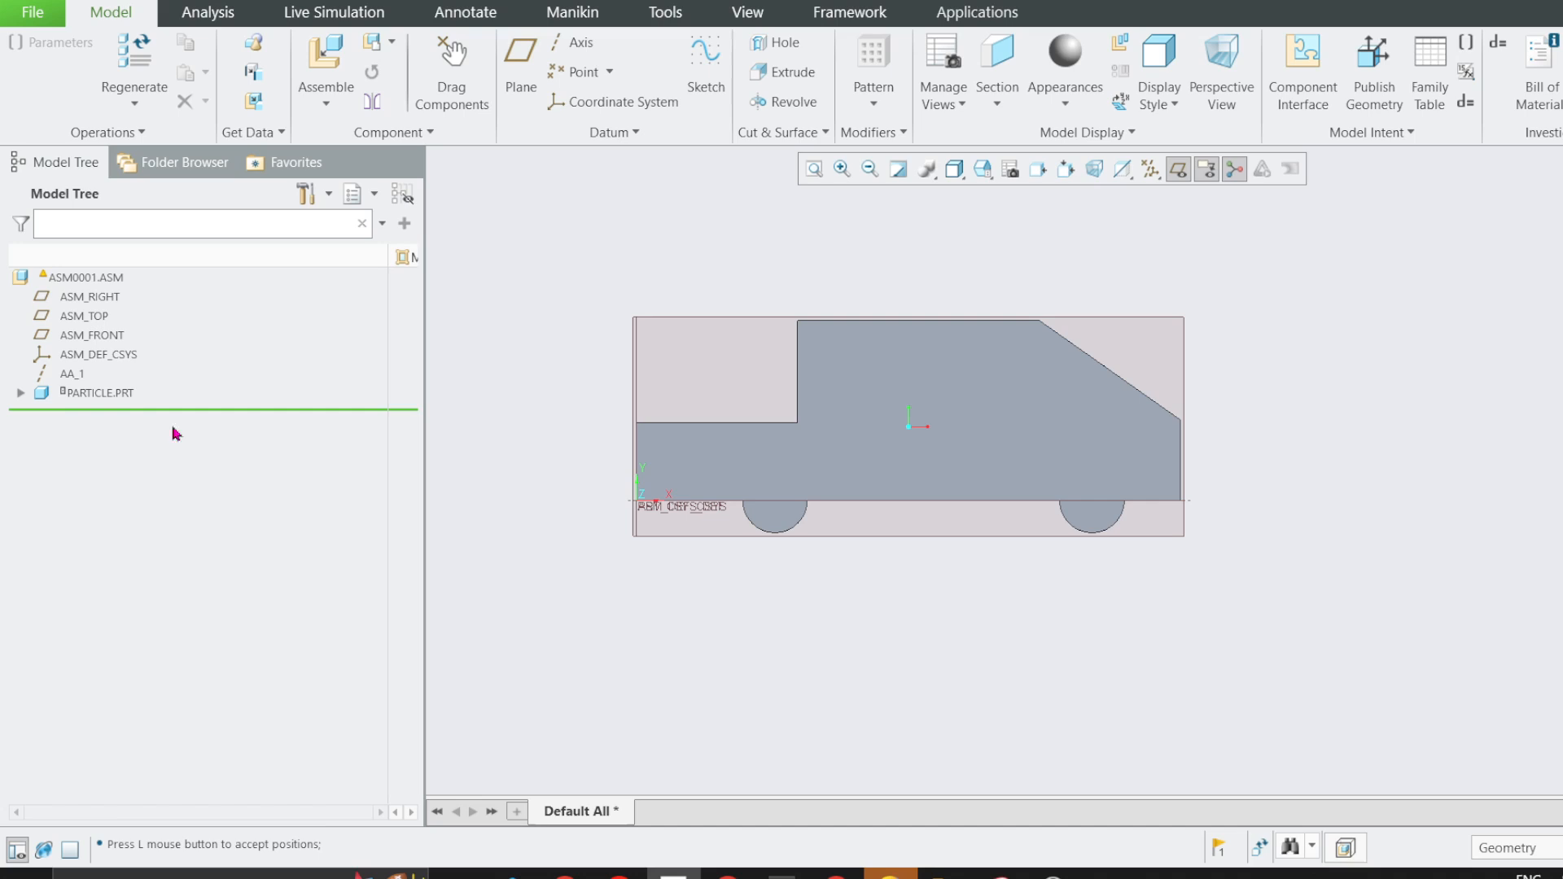
Redefine the particle's placement, check the wording of problem 2/8, and rename the slider connection set straightline_motion.
{"action": "right_click", "coordinate": [82, 397]}
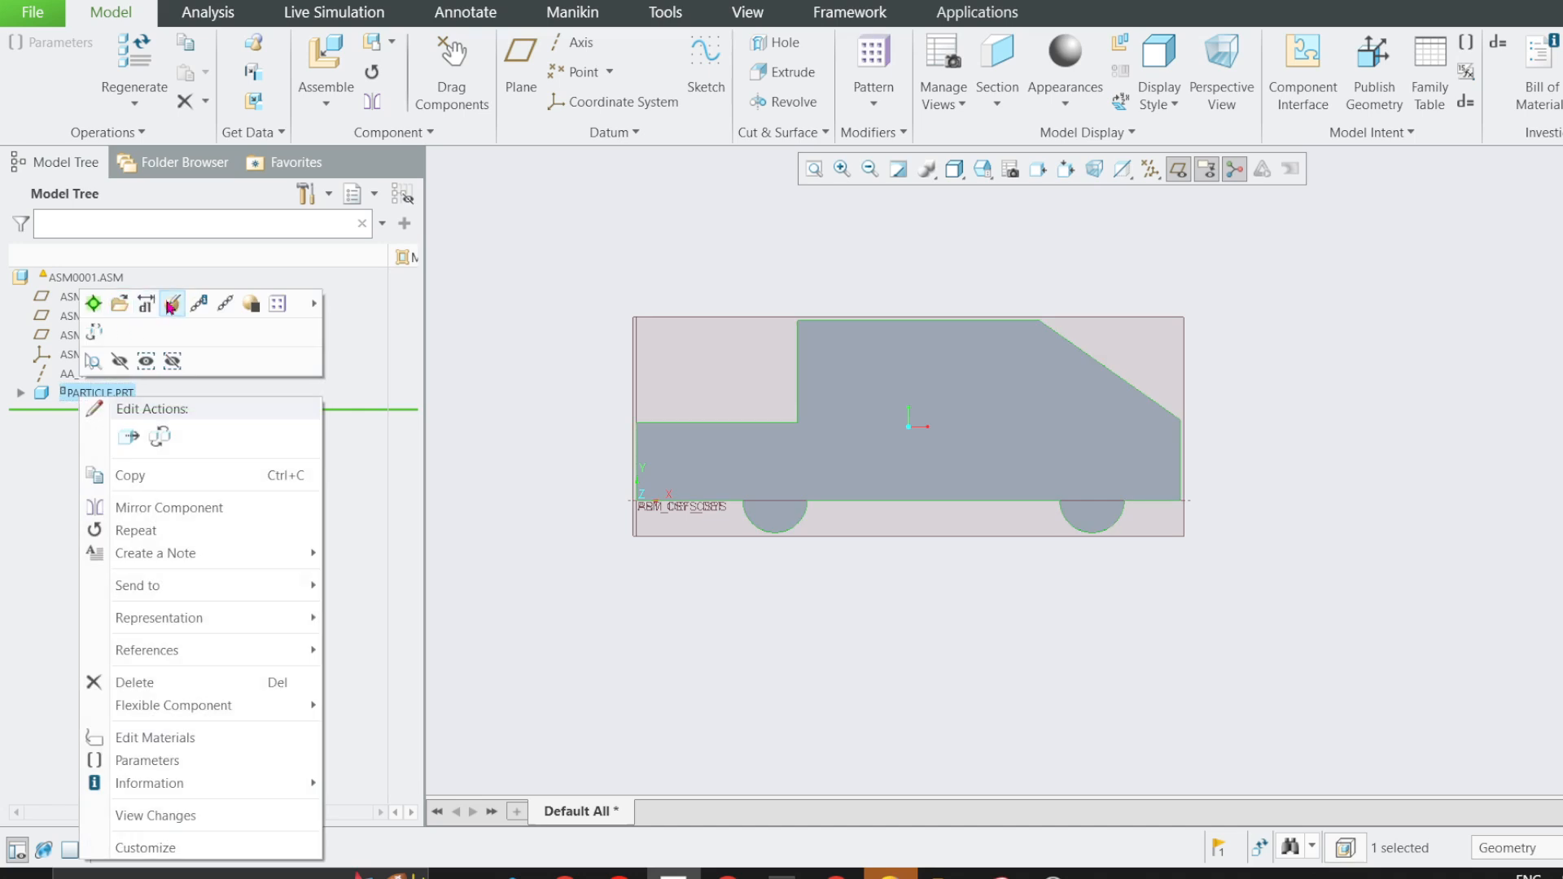
{"action": "left_click", "coordinate": [166, 301]}
{"action": "left_click", "coordinate": [337, 236]}
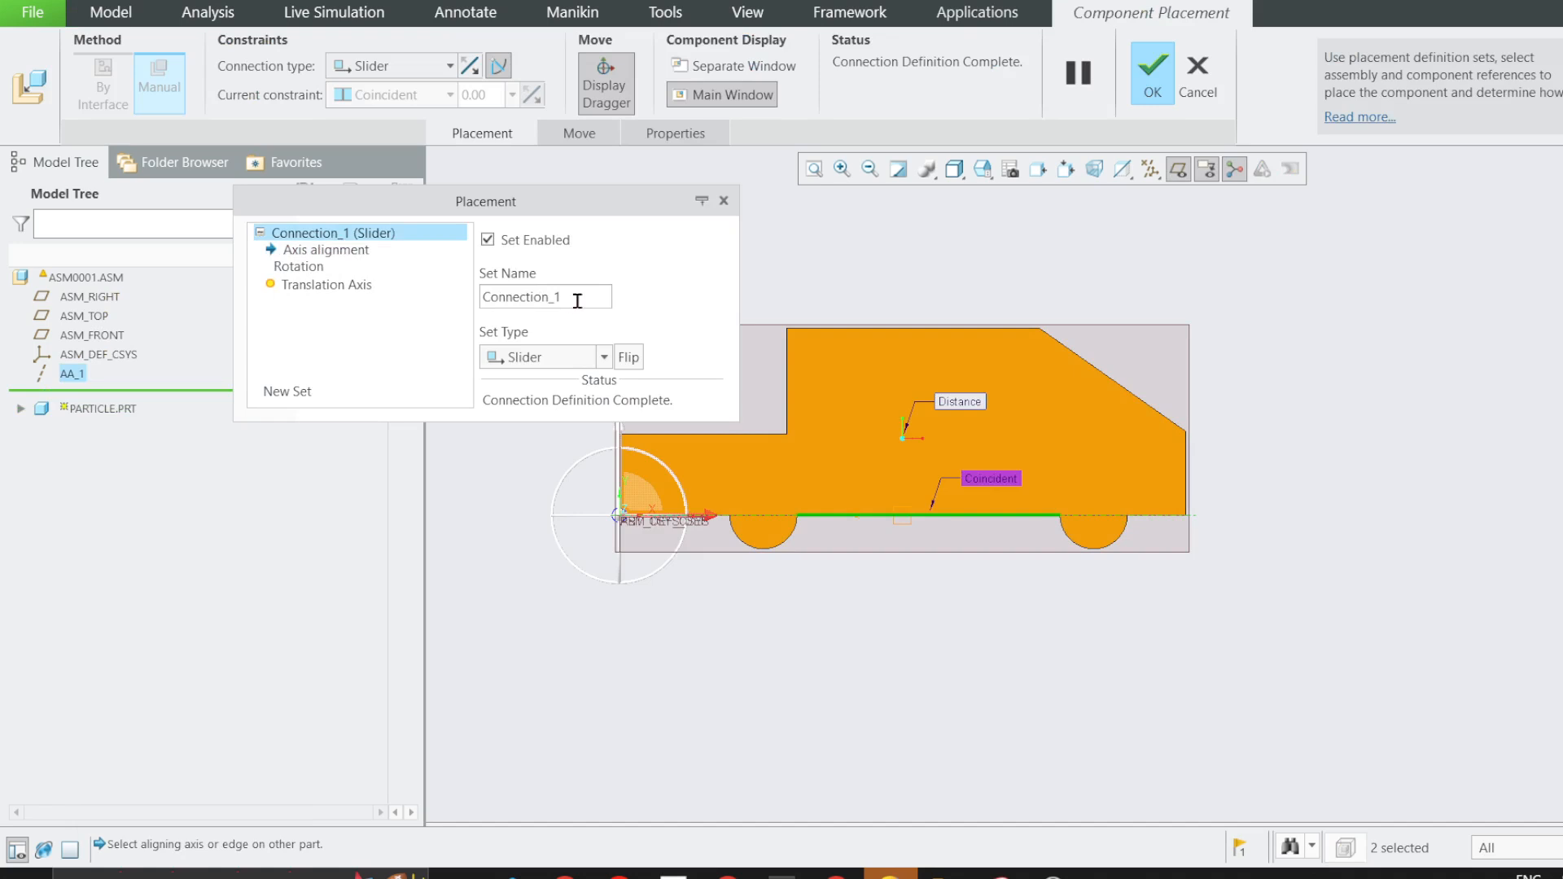
{"action": "left_click_drag", "start_coordinate": [577, 300], "coordinate": [453, 297]}
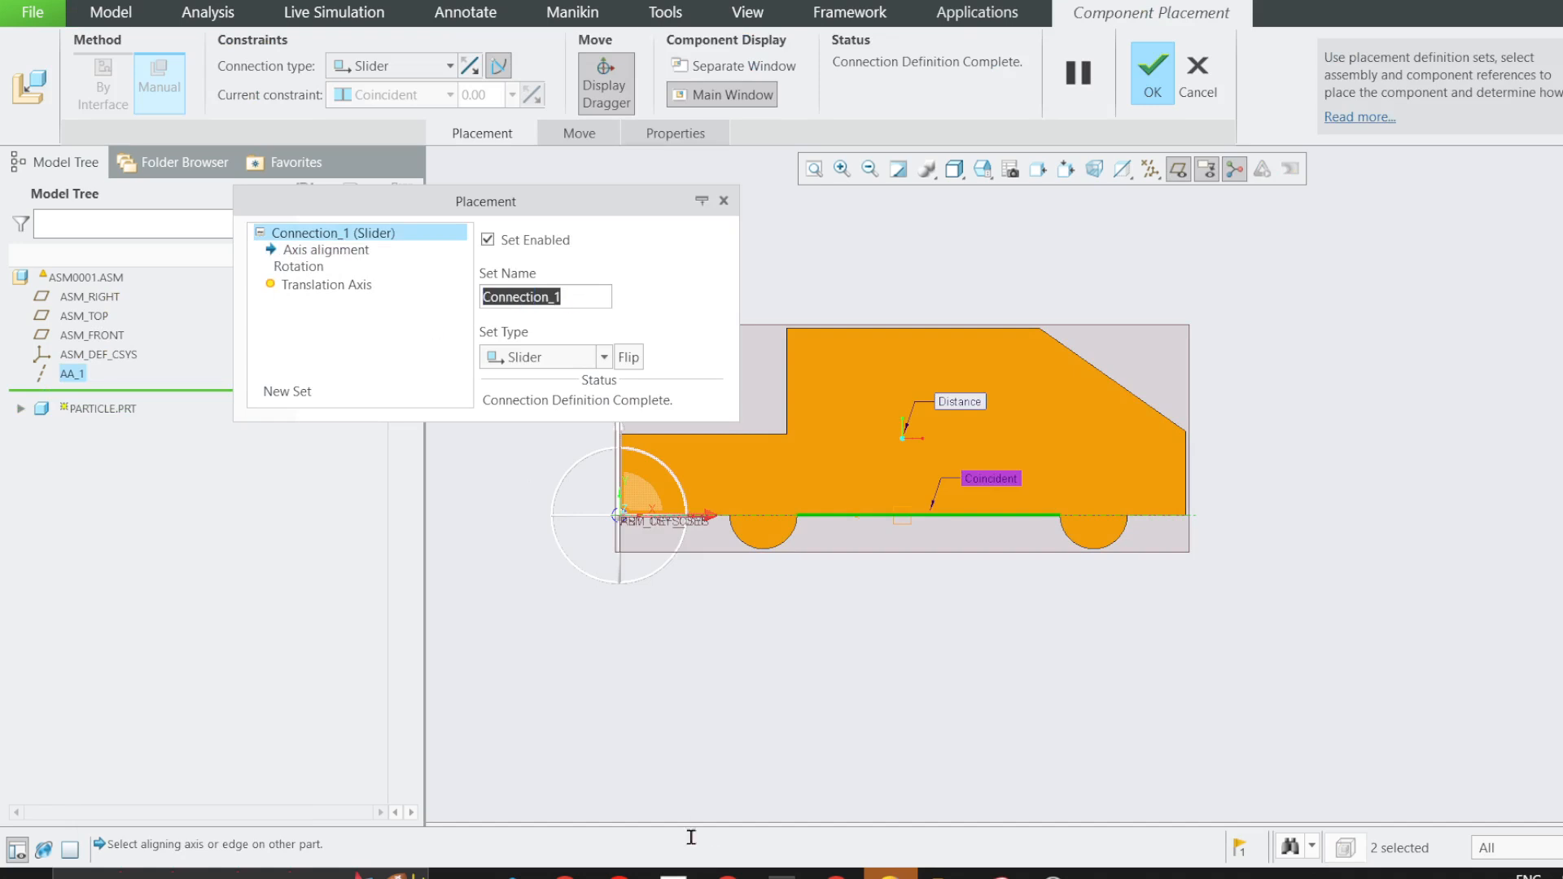
{"action": "left_click", "coordinate": [726, 875]}
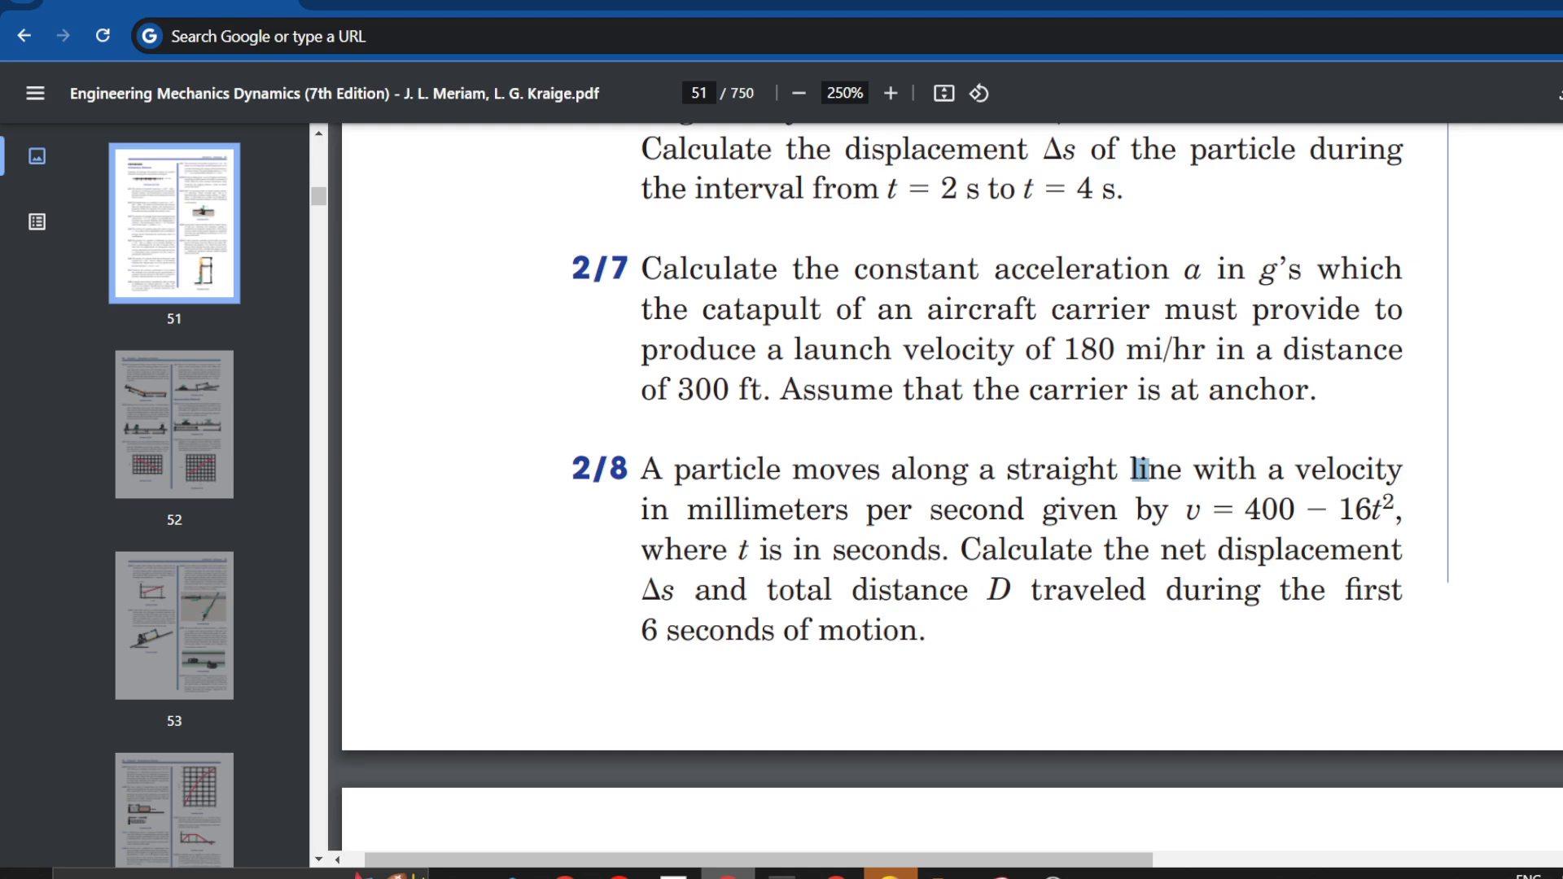
{"action": "key", "text": "alt+Tab"}
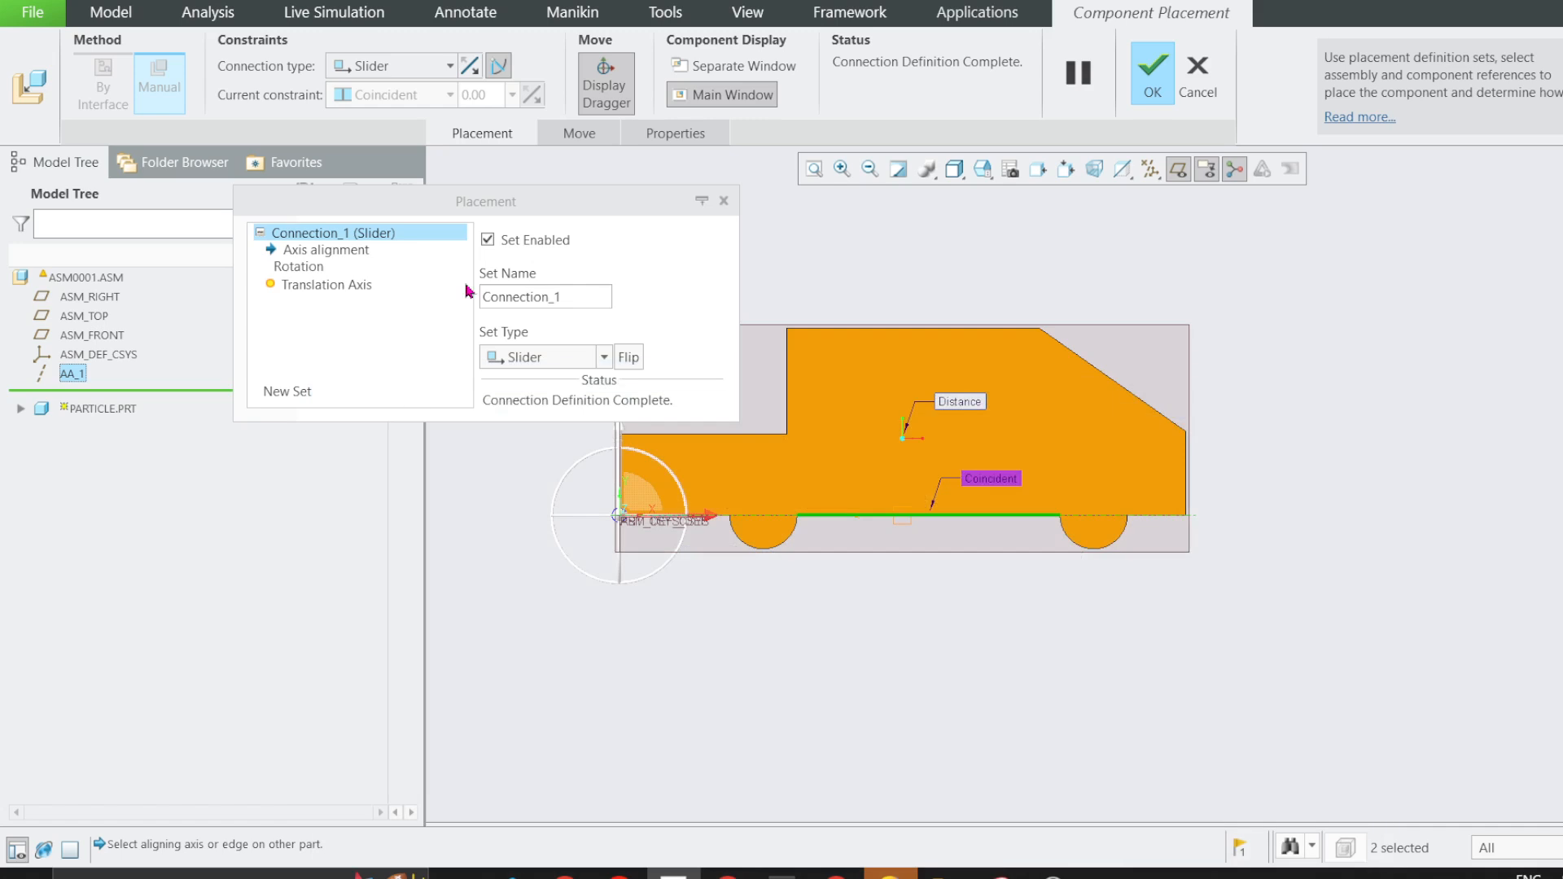
{"action": "left_click_drag", "start_coordinate": [583, 297], "coordinate": [477, 299]}
{"action": "type", "text": "straightline_mo"}
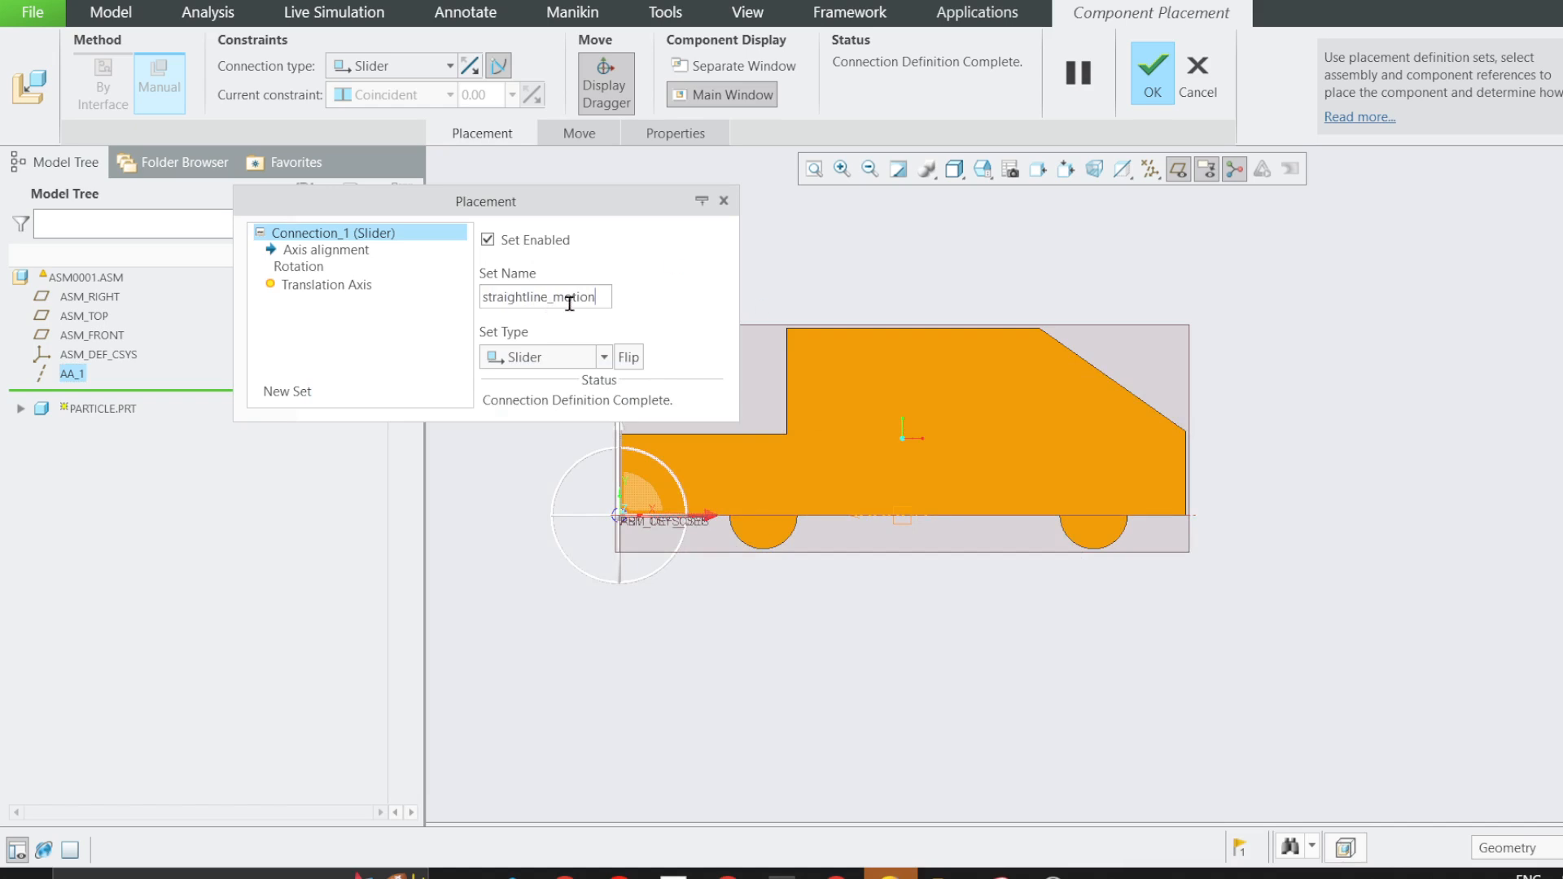
{"action": "key", "text": "Return"}
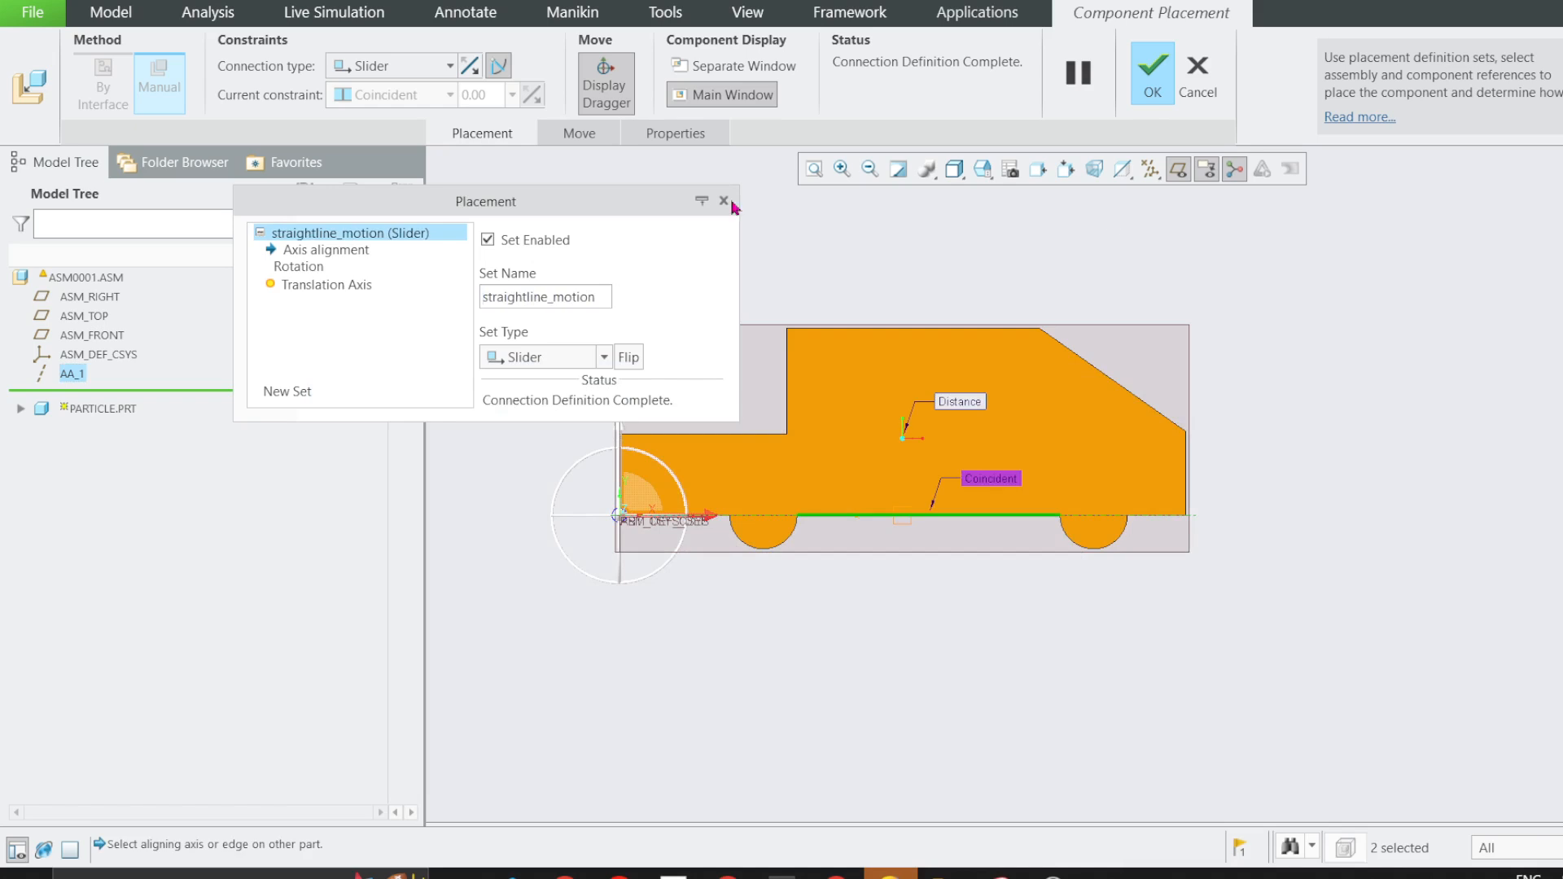
{"action": "left_click", "coordinate": [1151, 78]}
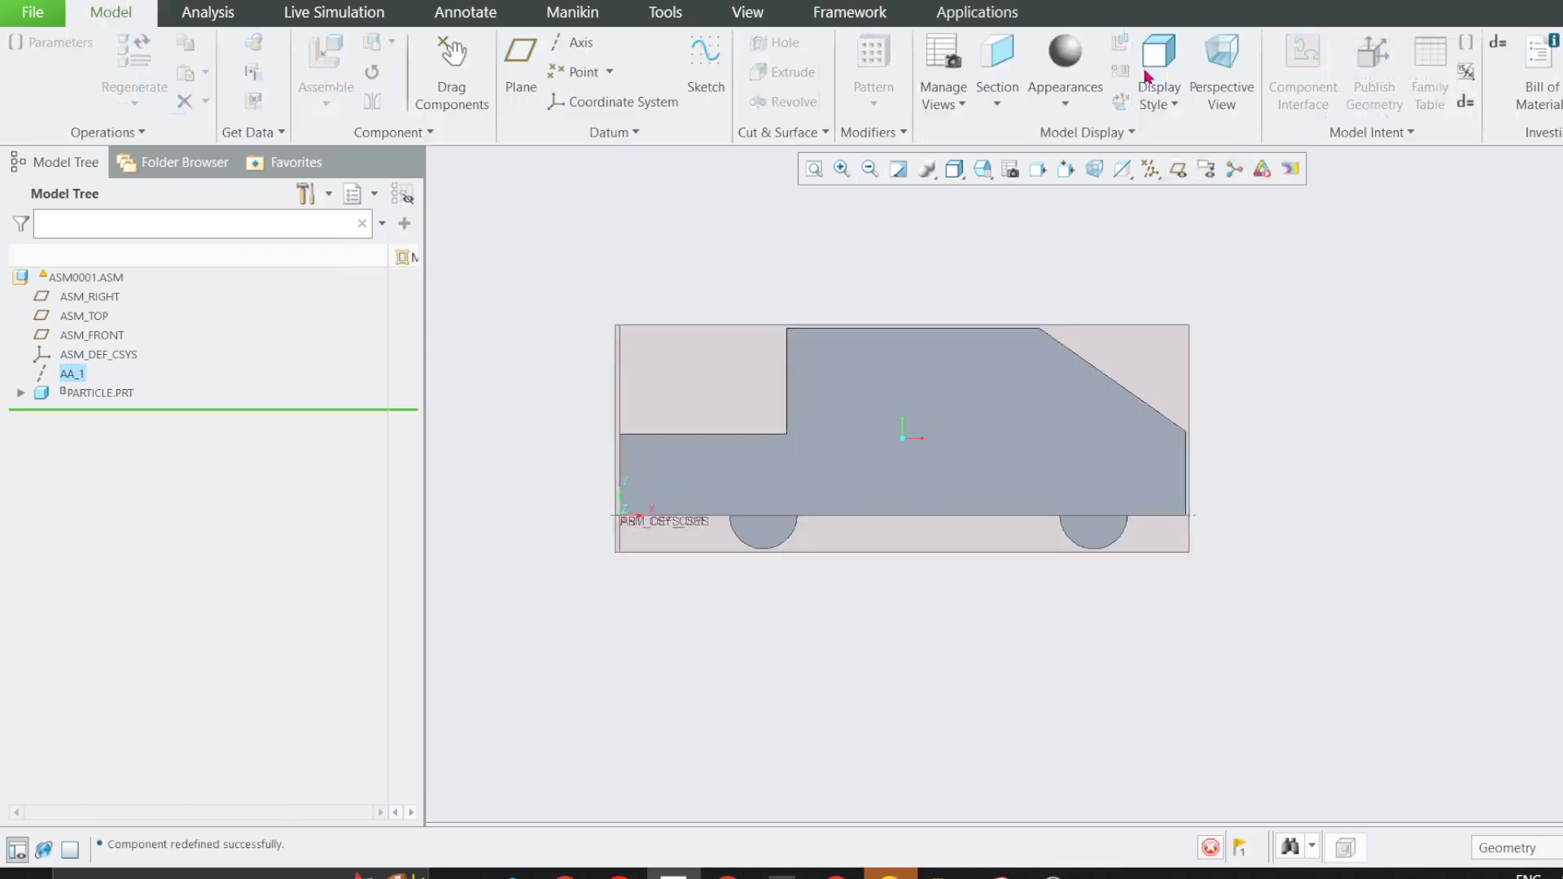
{"action": "right_click", "coordinate": [82, 397]}
{"action": "left_click", "coordinate": [137, 310]}
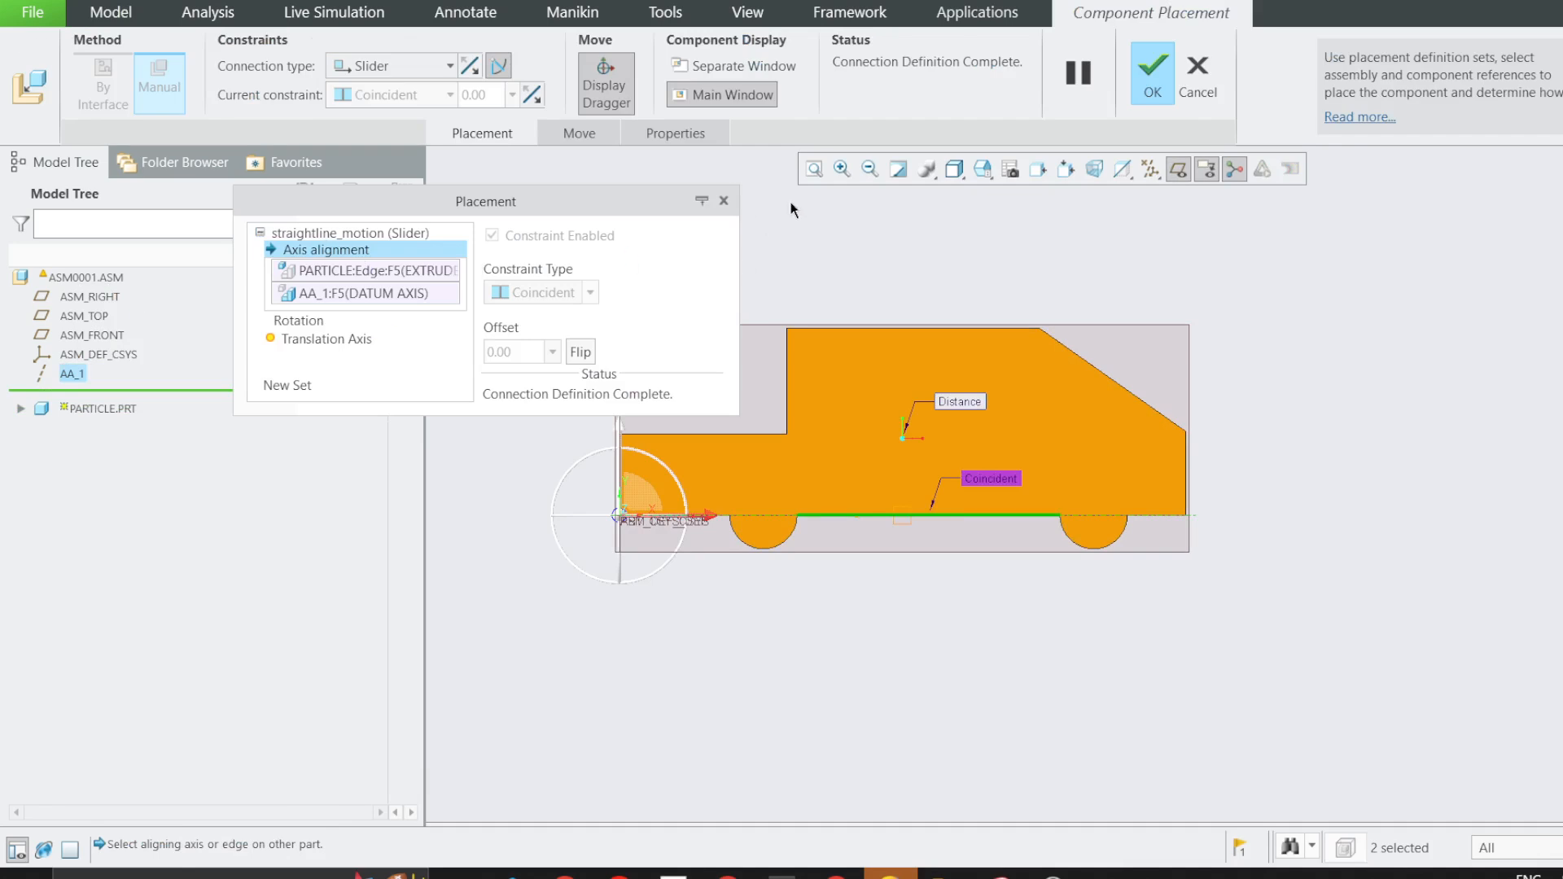
{"action": "left_click", "coordinate": [1198, 77]}
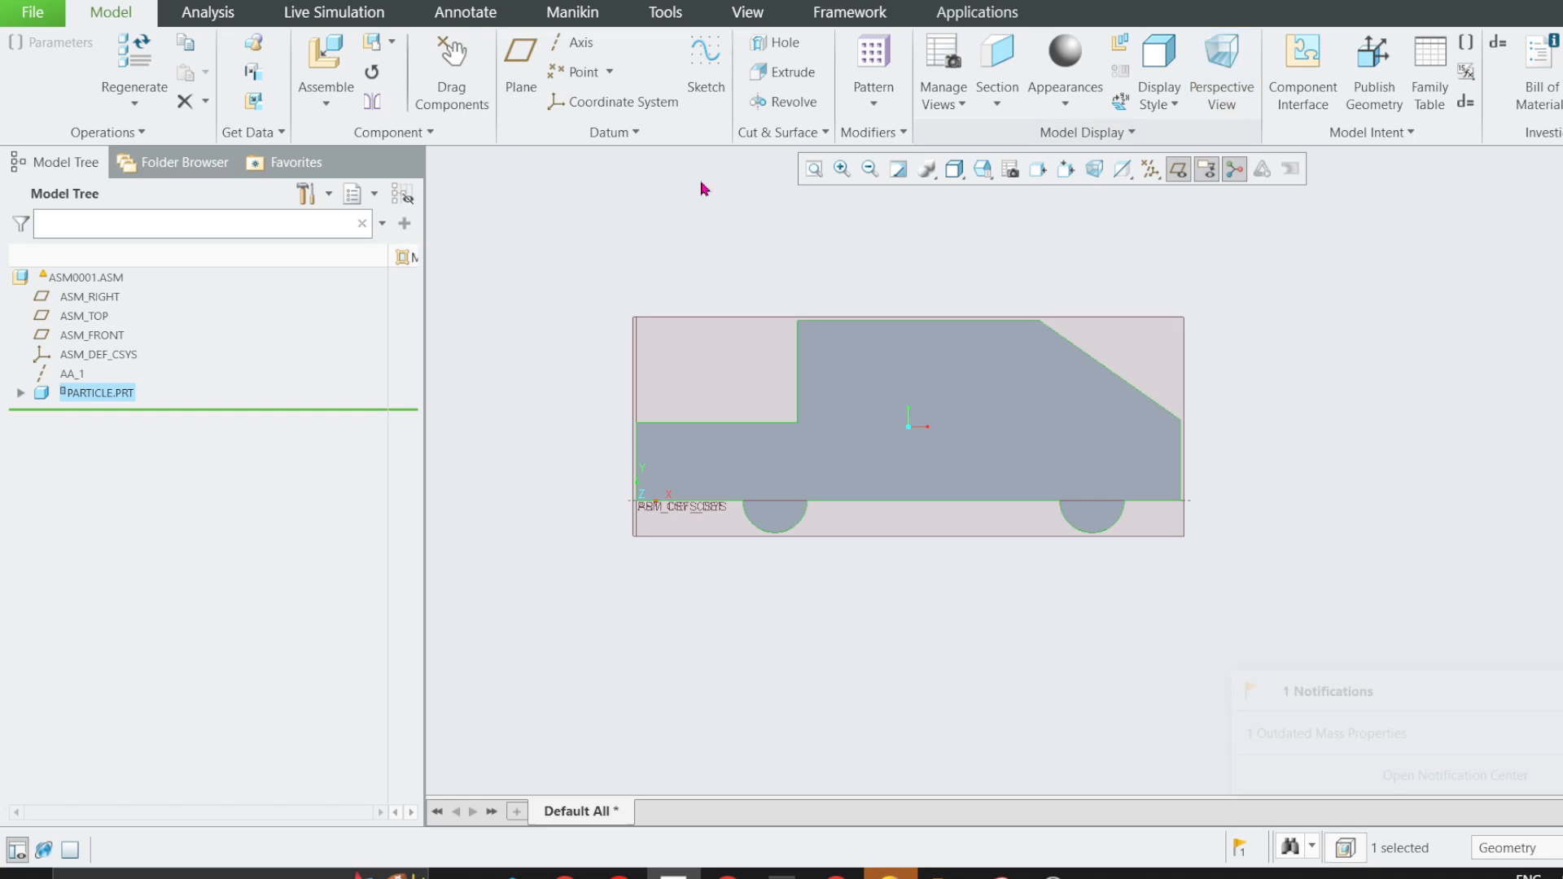
Switch the assembly to the Mechanism application.
{"action": "left_click", "coordinate": [949, 24]}
{"action": "left_click", "coordinate": [417, 85]}
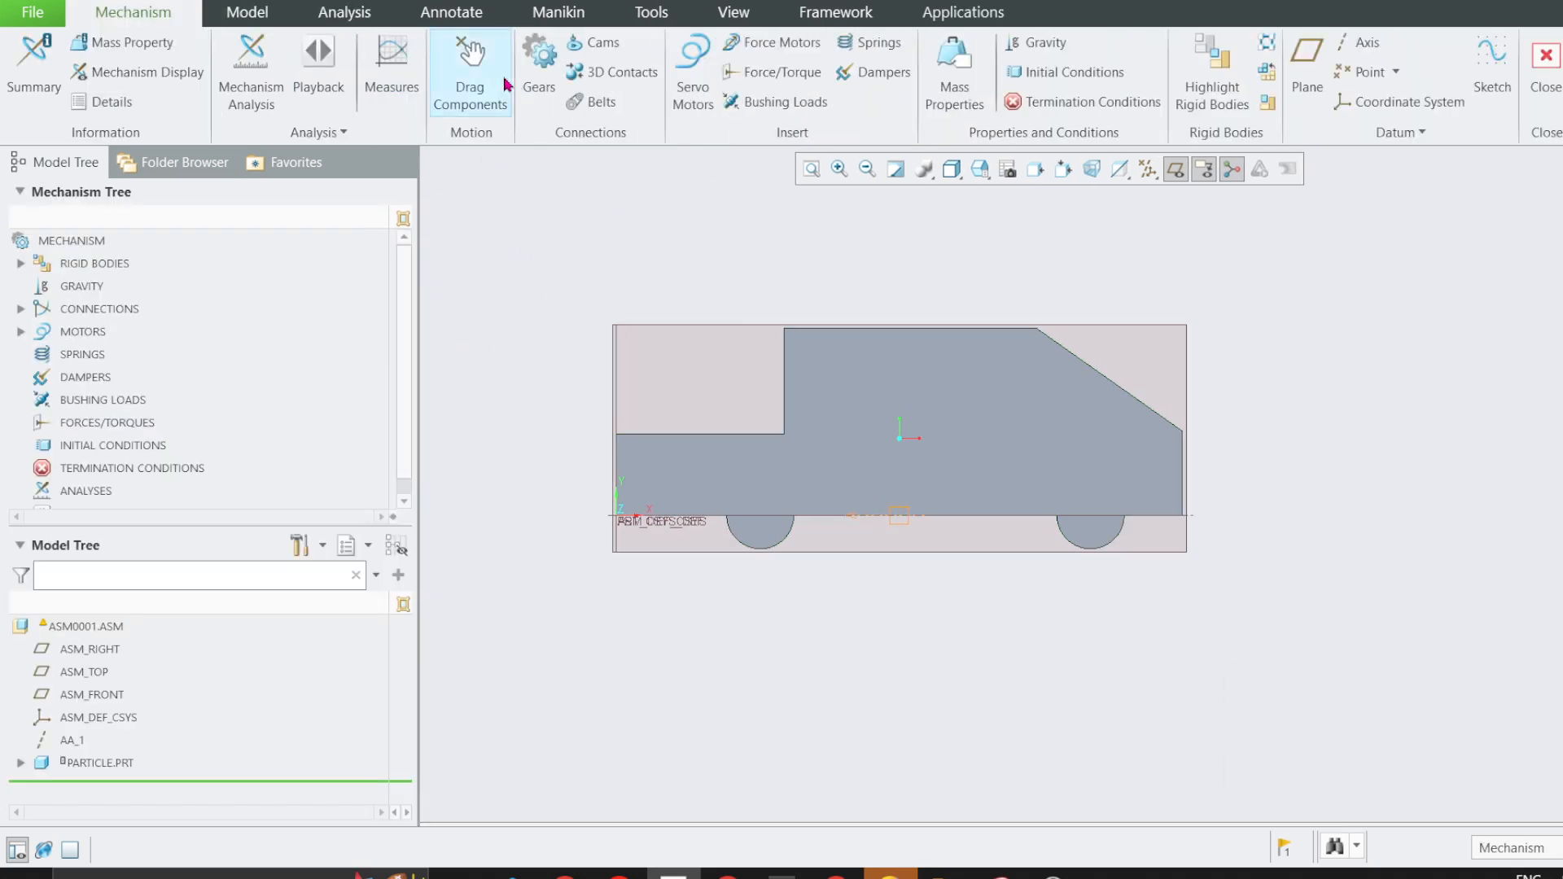
Slide the car away from the assembly origin along its translation axis and leave component dragging.
{"action": "left_click", "coordinate": [487, 89]}
{"action": "left_click", "coordinate": [827, 381]}
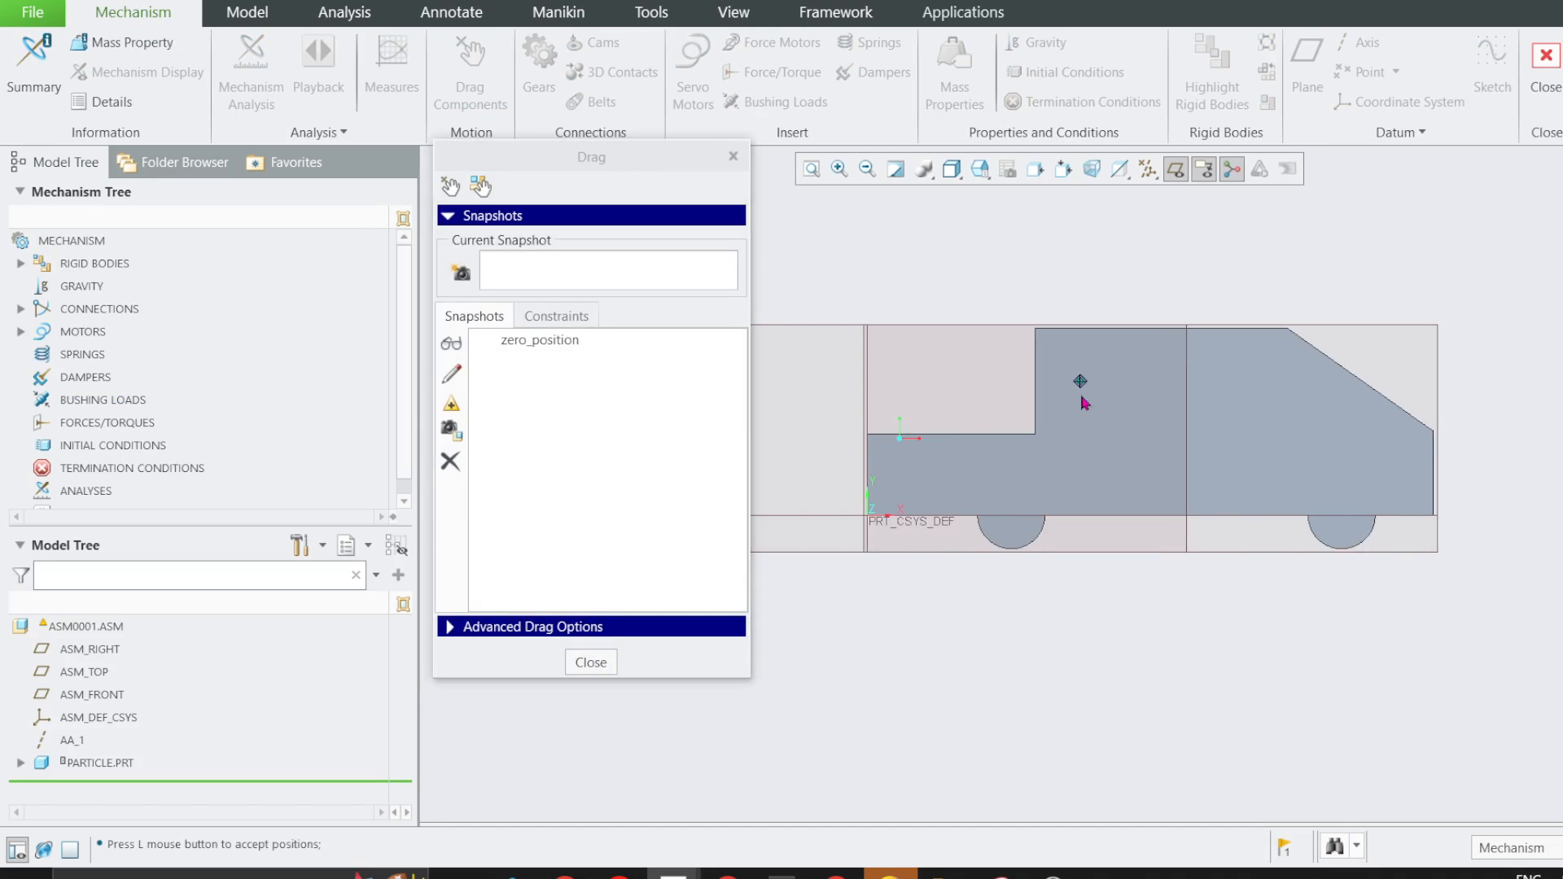
{"action": "left_click", "coordinate": [1099, 438]}
{"action": "middle_click_drag", "start_coordinate": [1103, 440], "coordinate": [1107, 474]}
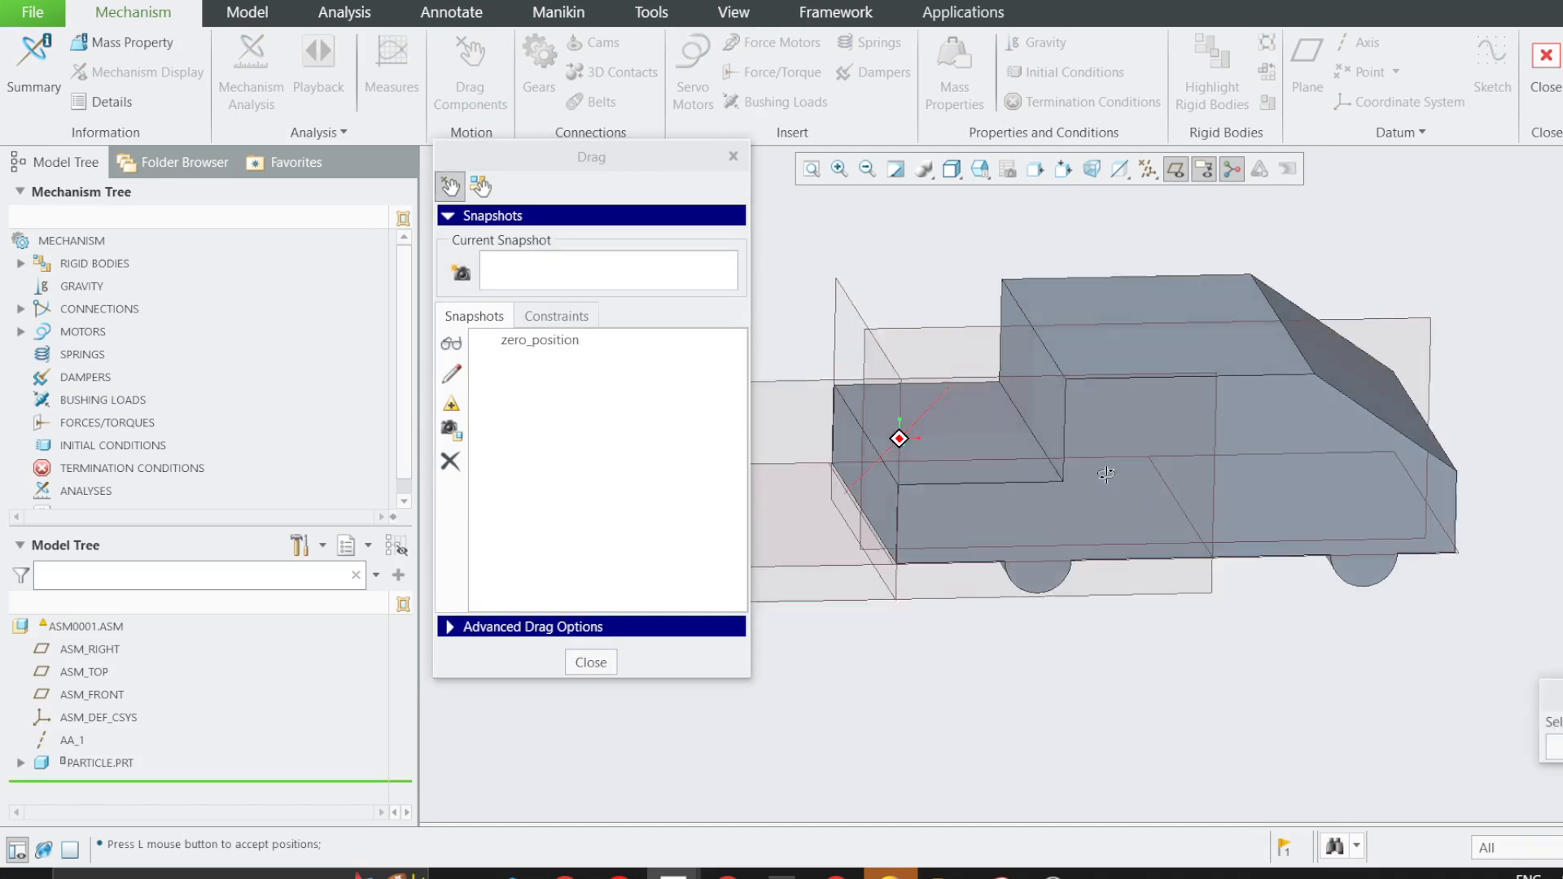
{"action": "left_click", "coordinate": [591, 662]}
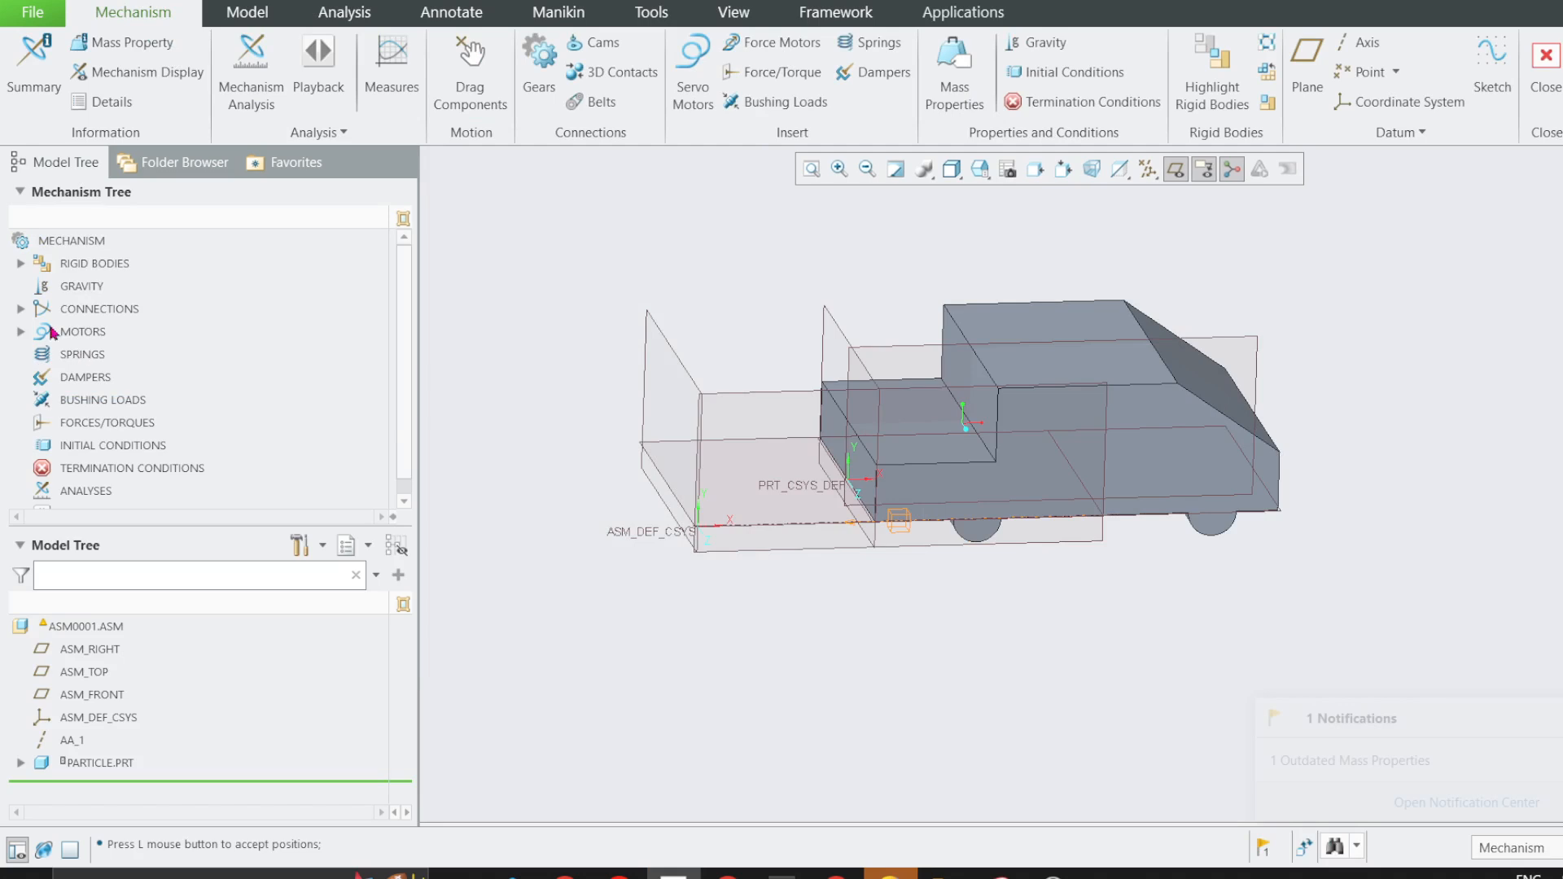
Edit the straightline_motion translation axis, taking ASM_RIGHT and the particle's RIGHT datum plane as its zero references.
{"action": "left_click", "coordinate": [21, 308]}
{"action": "left_click", "coordinate": [43, 332]}
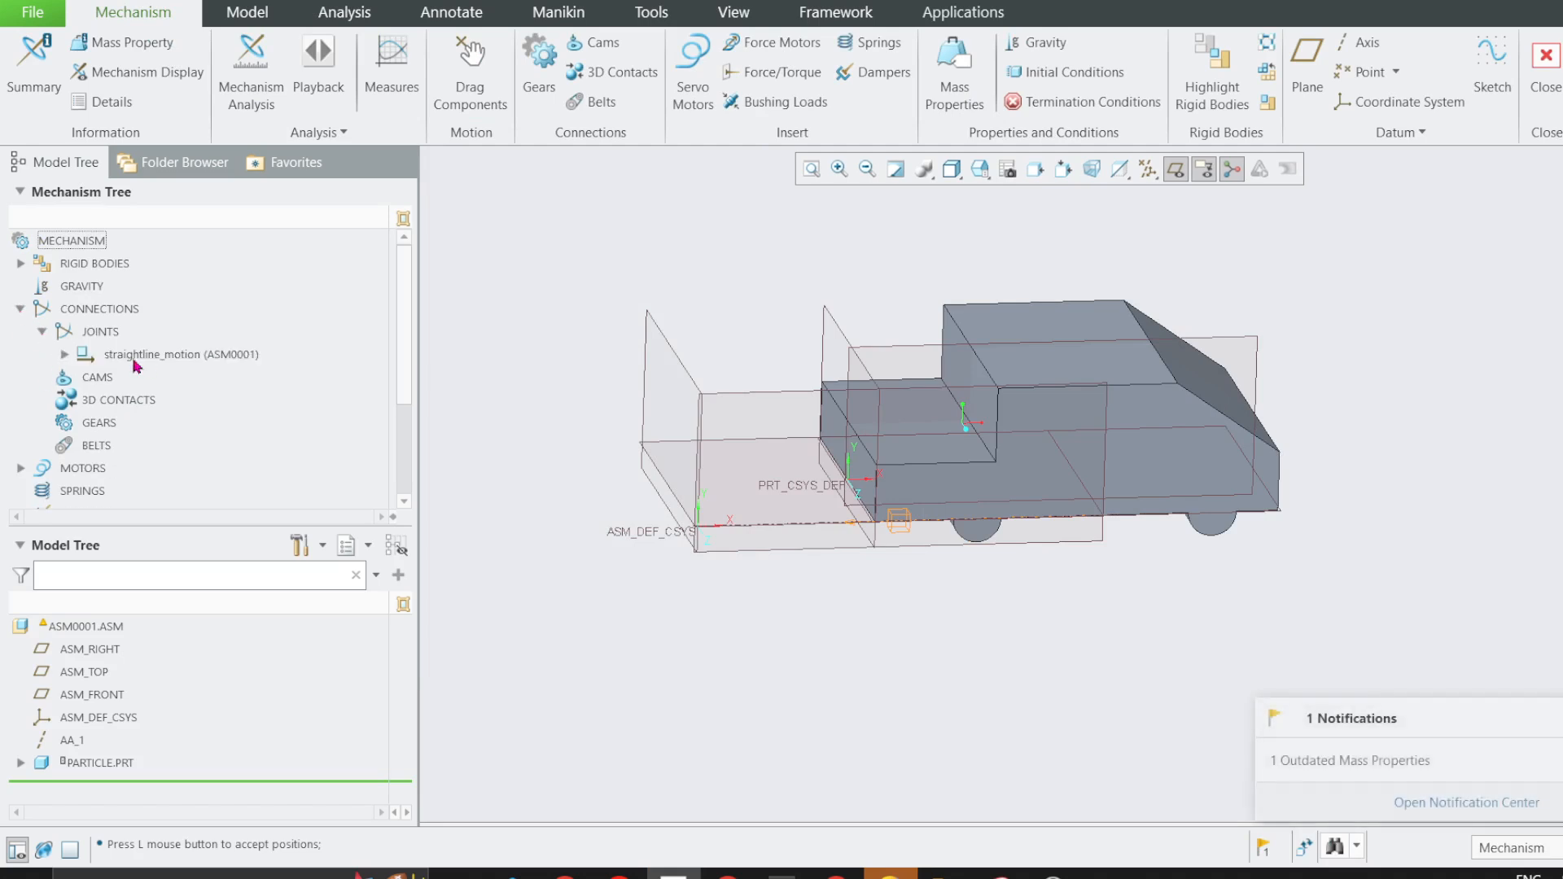
{"action": "left_click", "coordinate": [64, 355]}
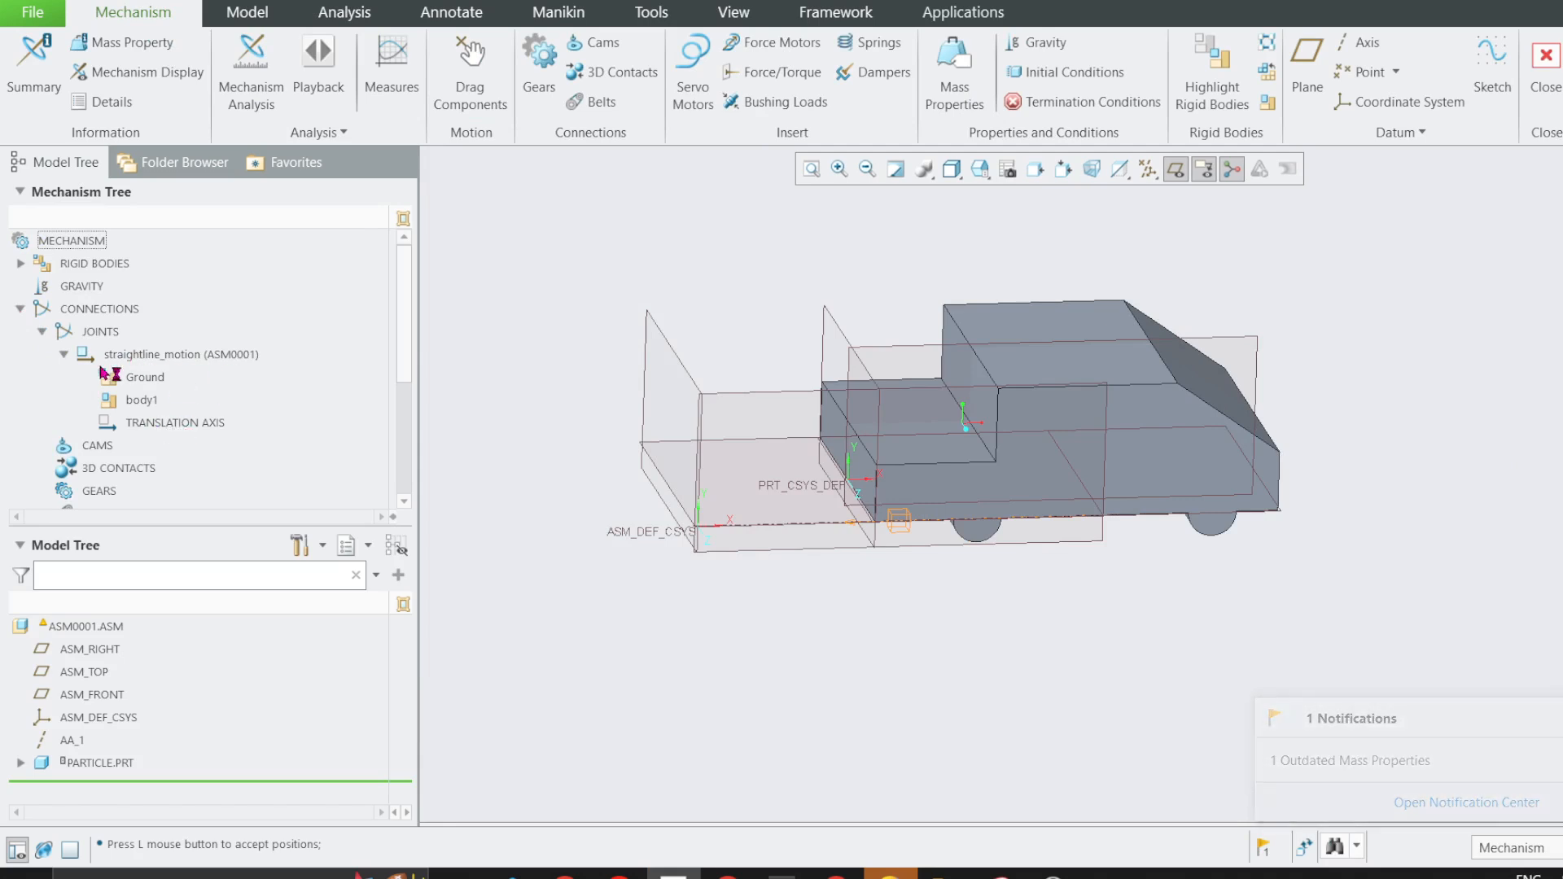
{"action": "left_click", "coordinate": [161, 425]}
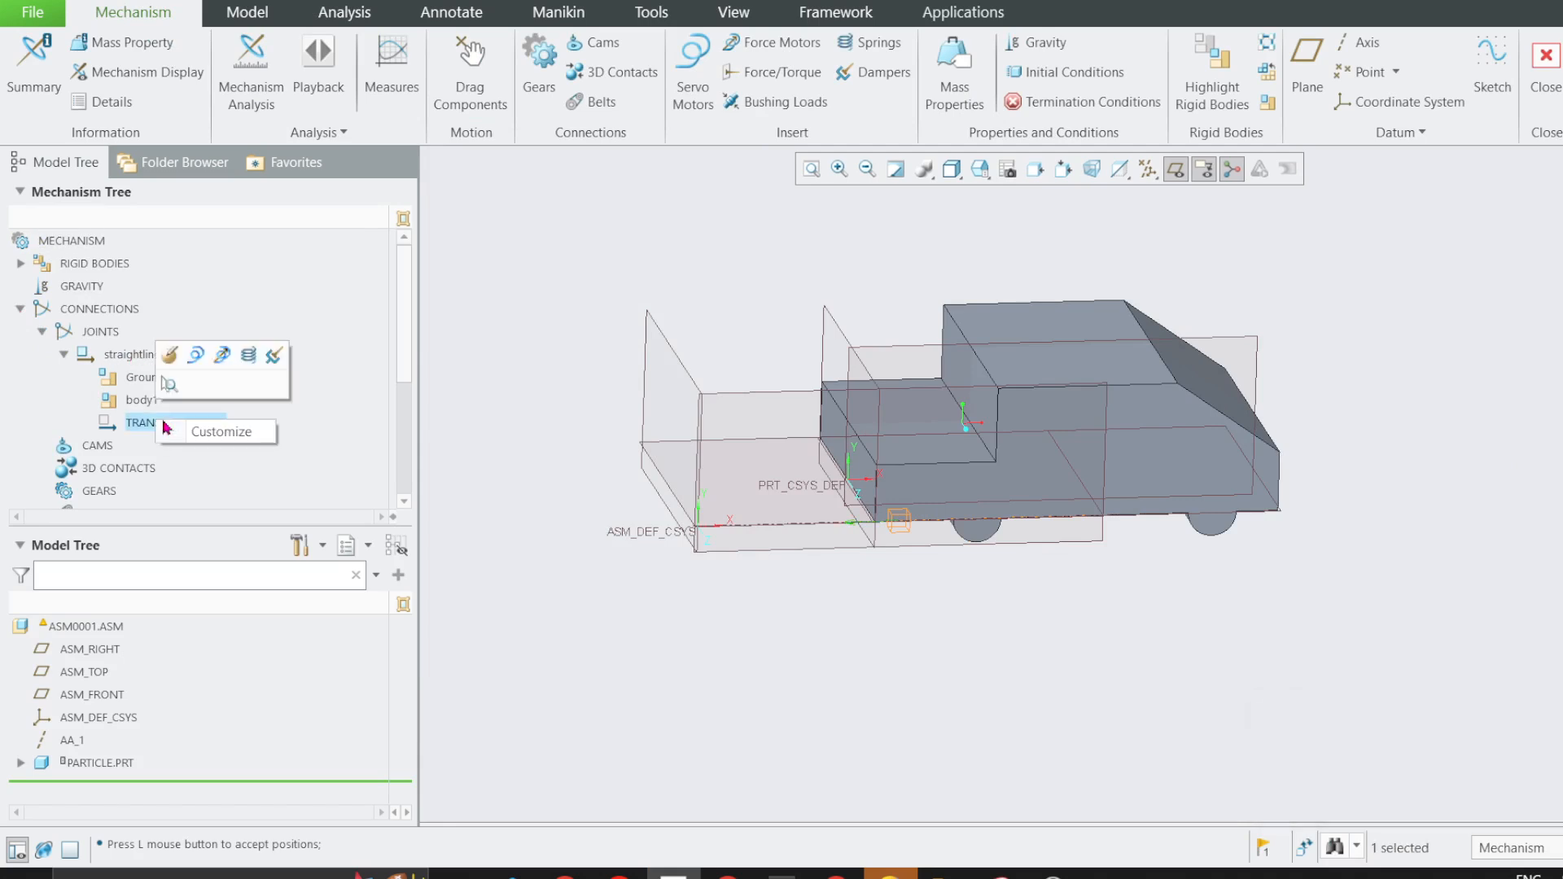
{"action": "left_click", "coordinate": [171, 356]}
{"action": "left_click_drag", "start_coordinate": [1409, 193], "coordinate": [424, 341]}
{"action": "scroll", "coordinate": [1025, 381], "scroll_direction": "up", "scroll_amount": 2}
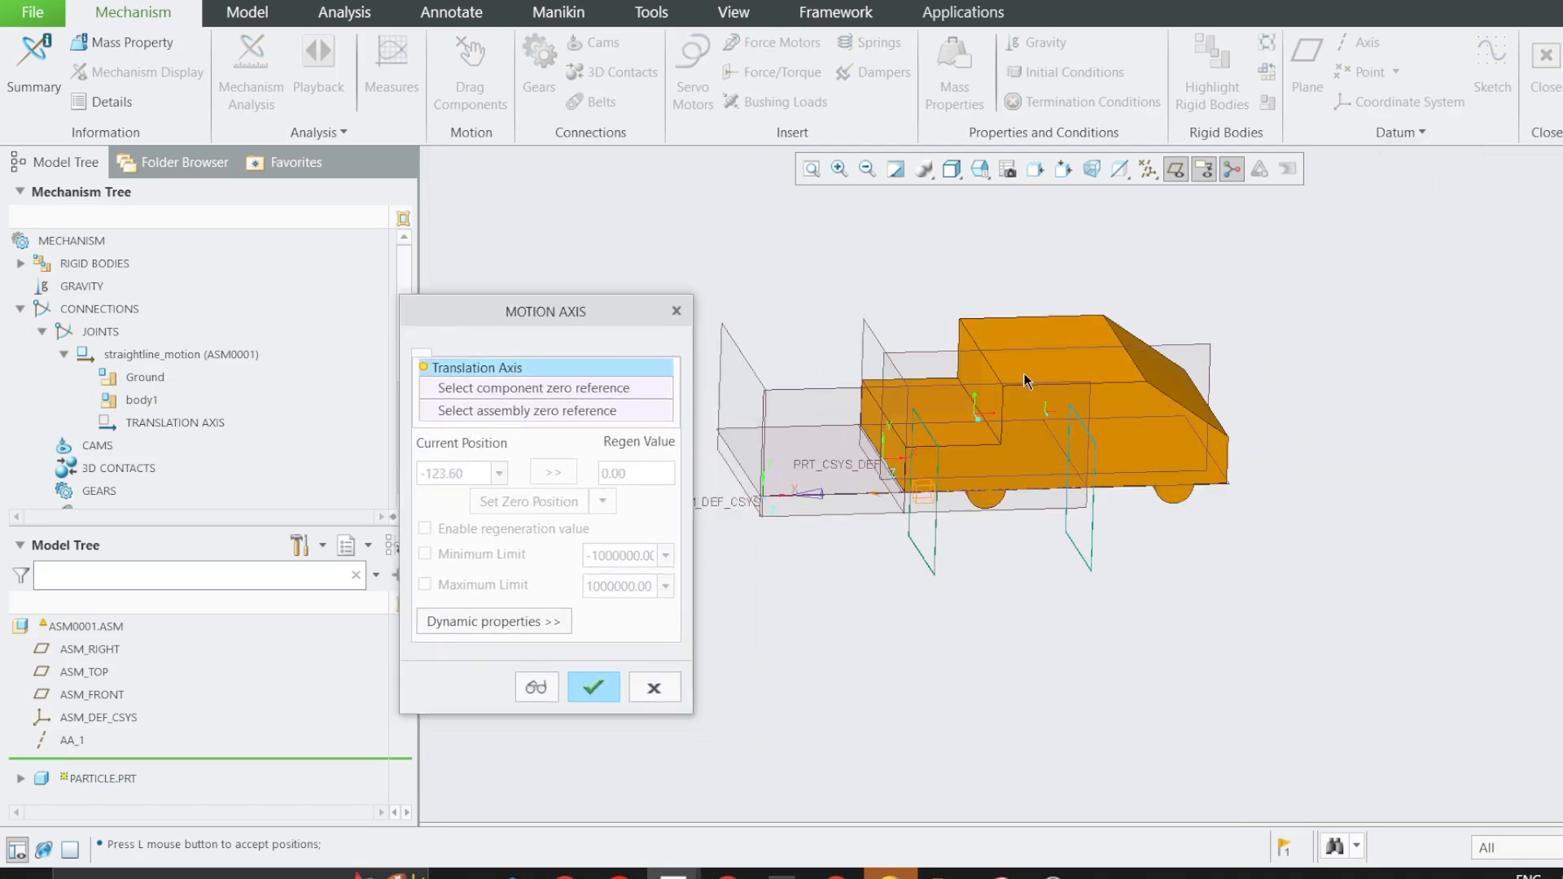
{"action": "left_click", "coordinate": [745, 375]}
{"action": "left_click", "coordinate": [878, 347]}
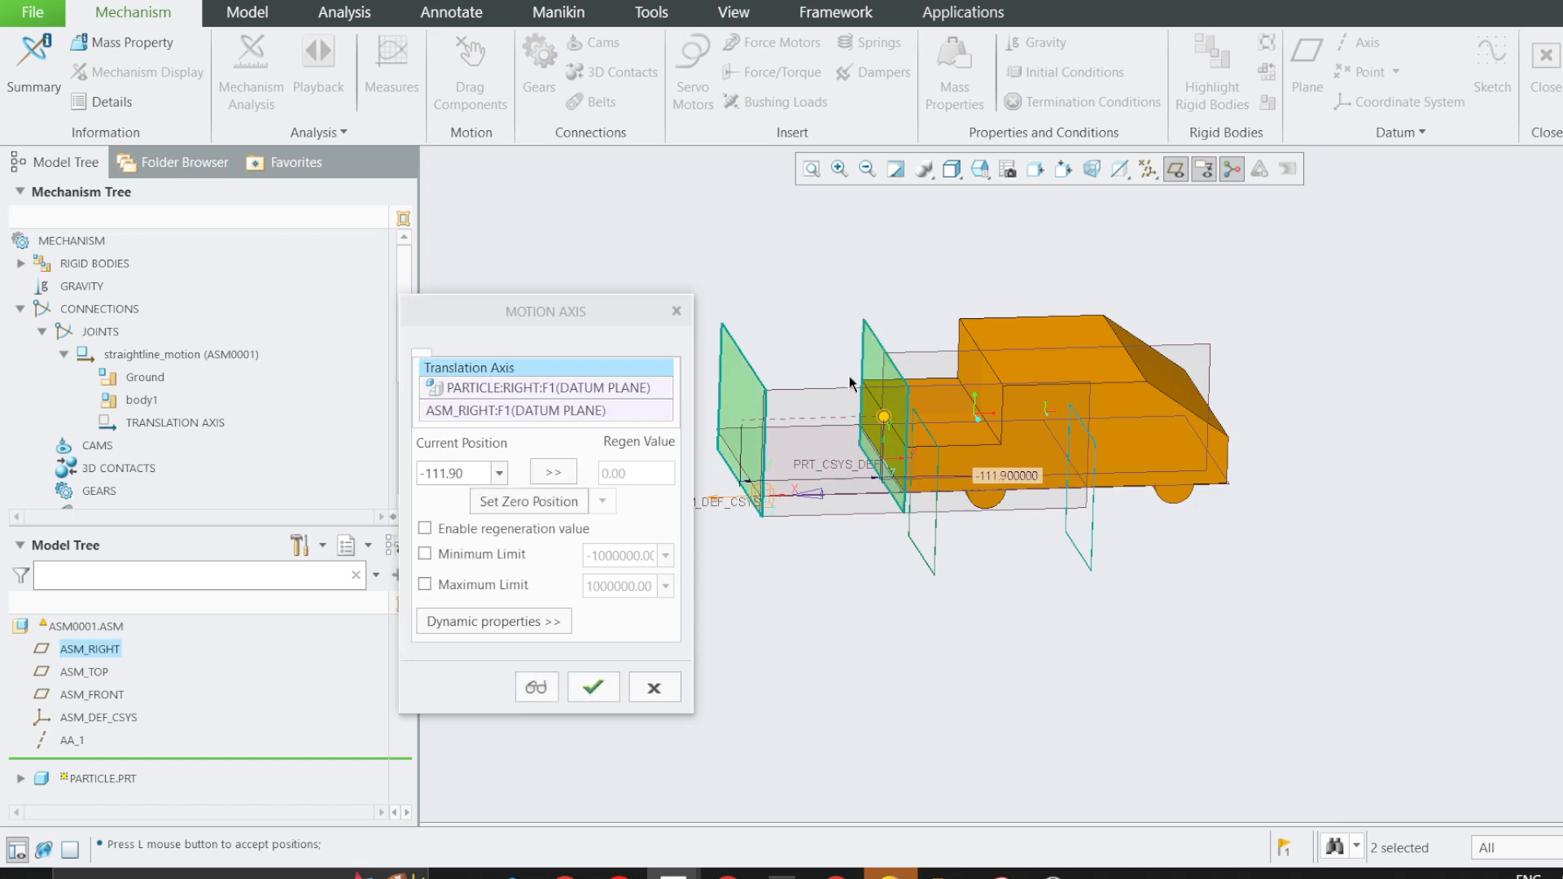
Set the translation axis's current position to 0, define it as the zero position, and accept the motion axis settings.
{"action": "left_click_drag", "start_coordinate": [480, 475], "coordinate": [411, 483]}
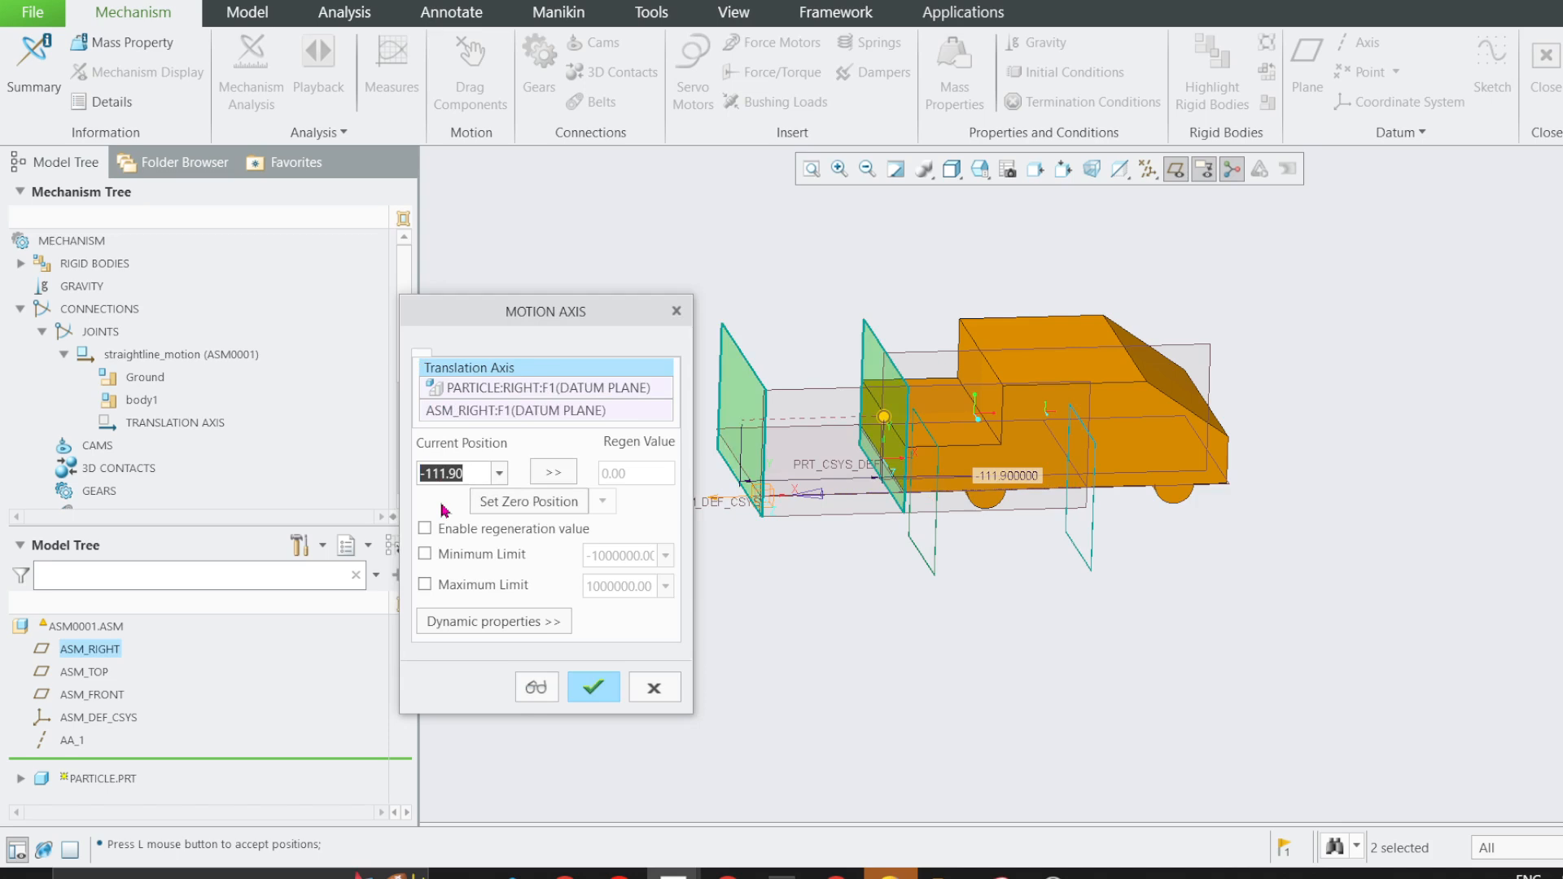
{"action": "type", "text": "0"}
{"action": "key", "text": "Return"}
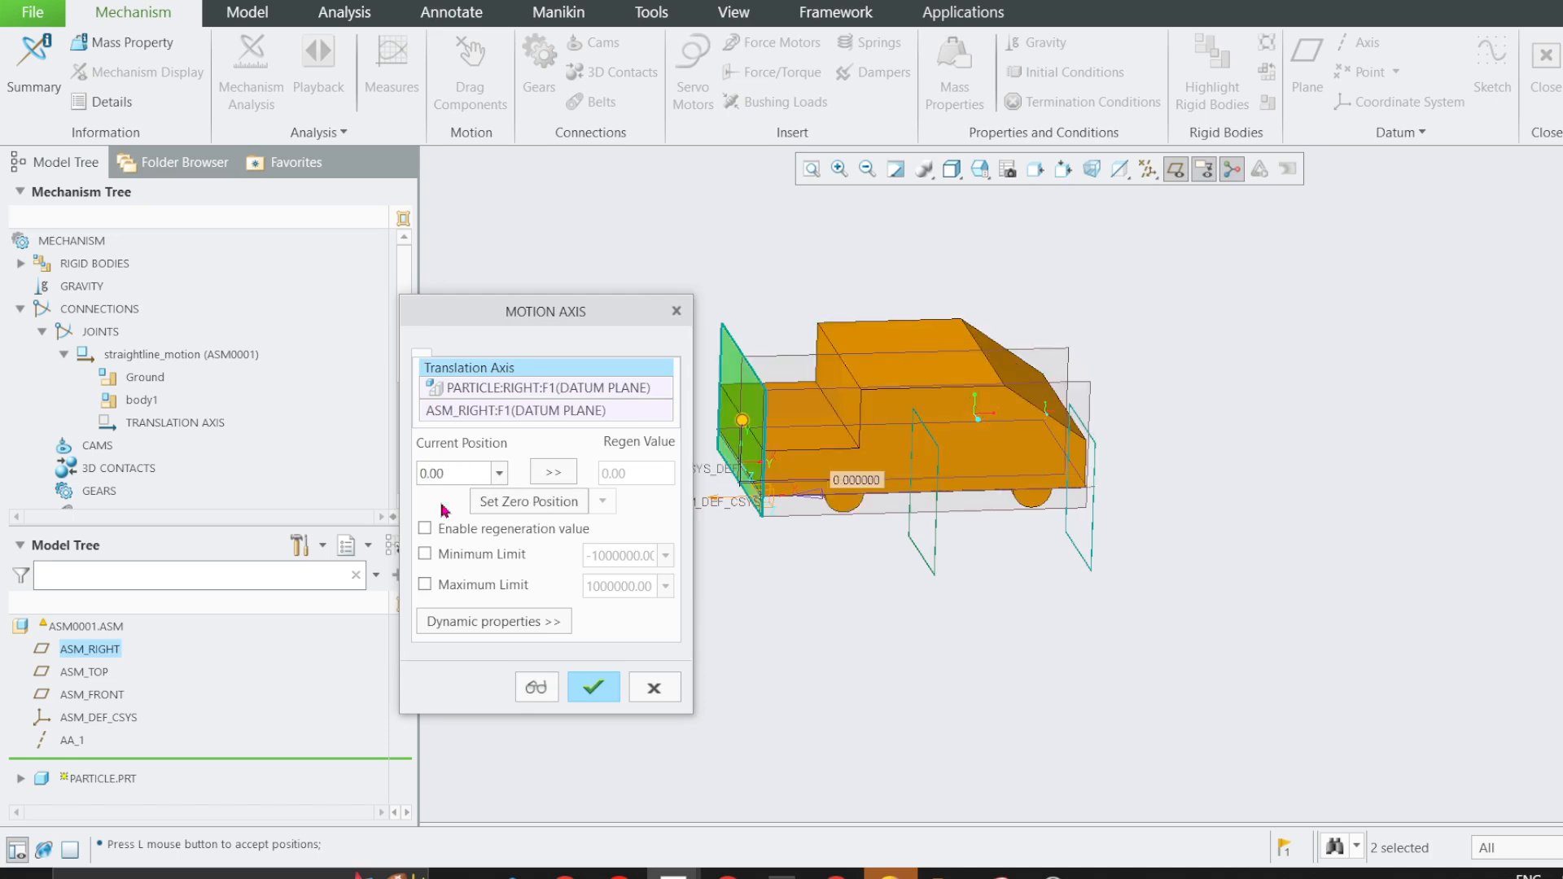
{"action": "left_click", "coordinate": [527, 504]}
{"action": "left_click", "coordinate": [592, 682]}
Slide the car along its axis to test the zero position, and return it to the origin.
{"action": "left_click", "coordinate": [470, 74]}
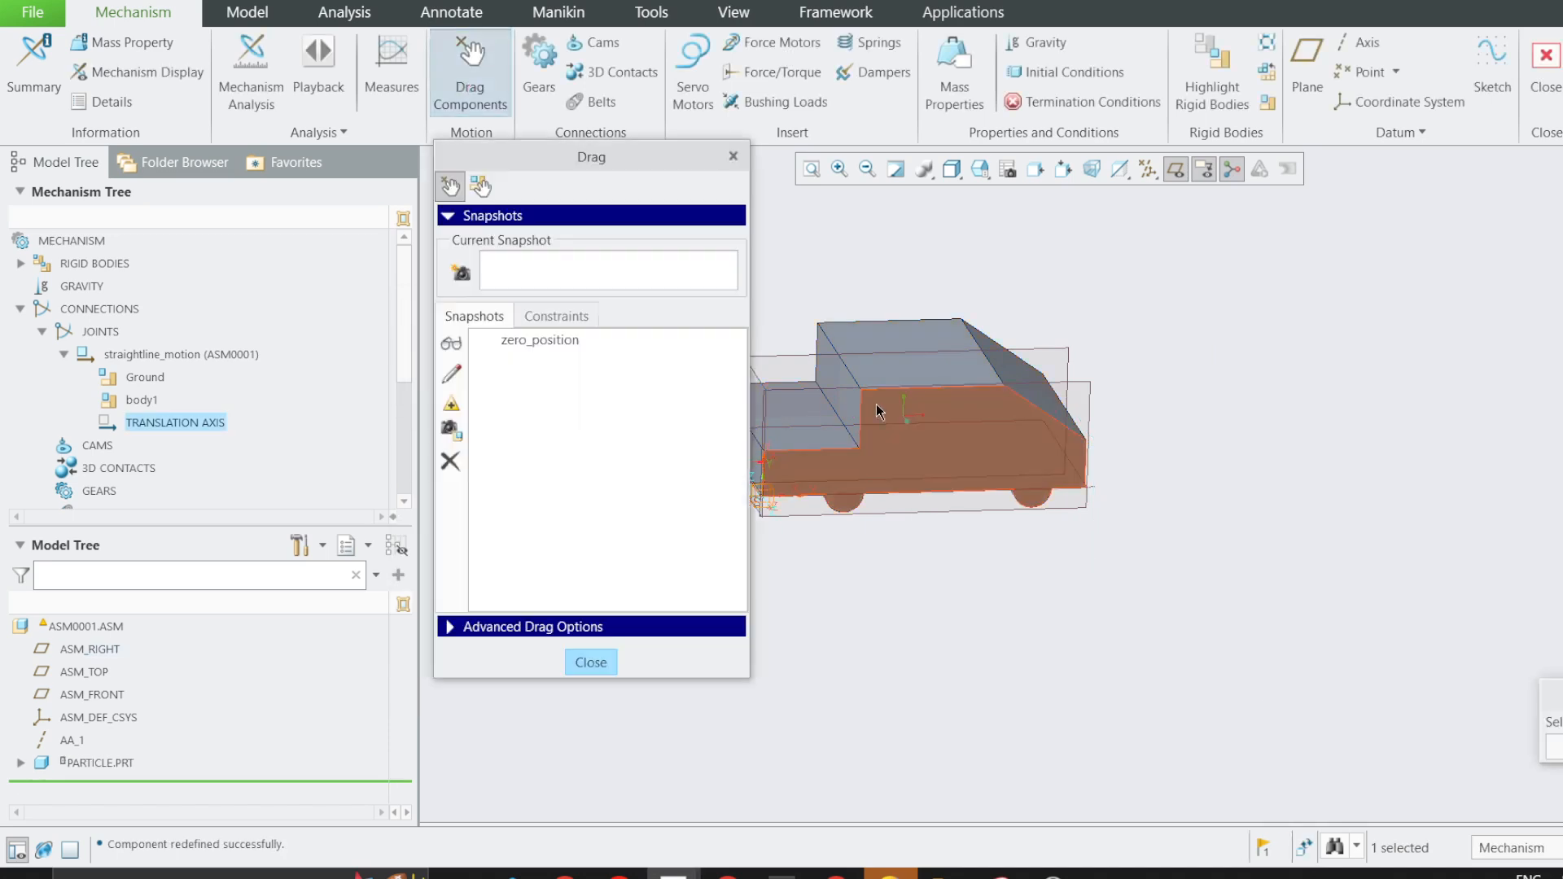
{"action": "left_click", "coordinate": [895, 449]}
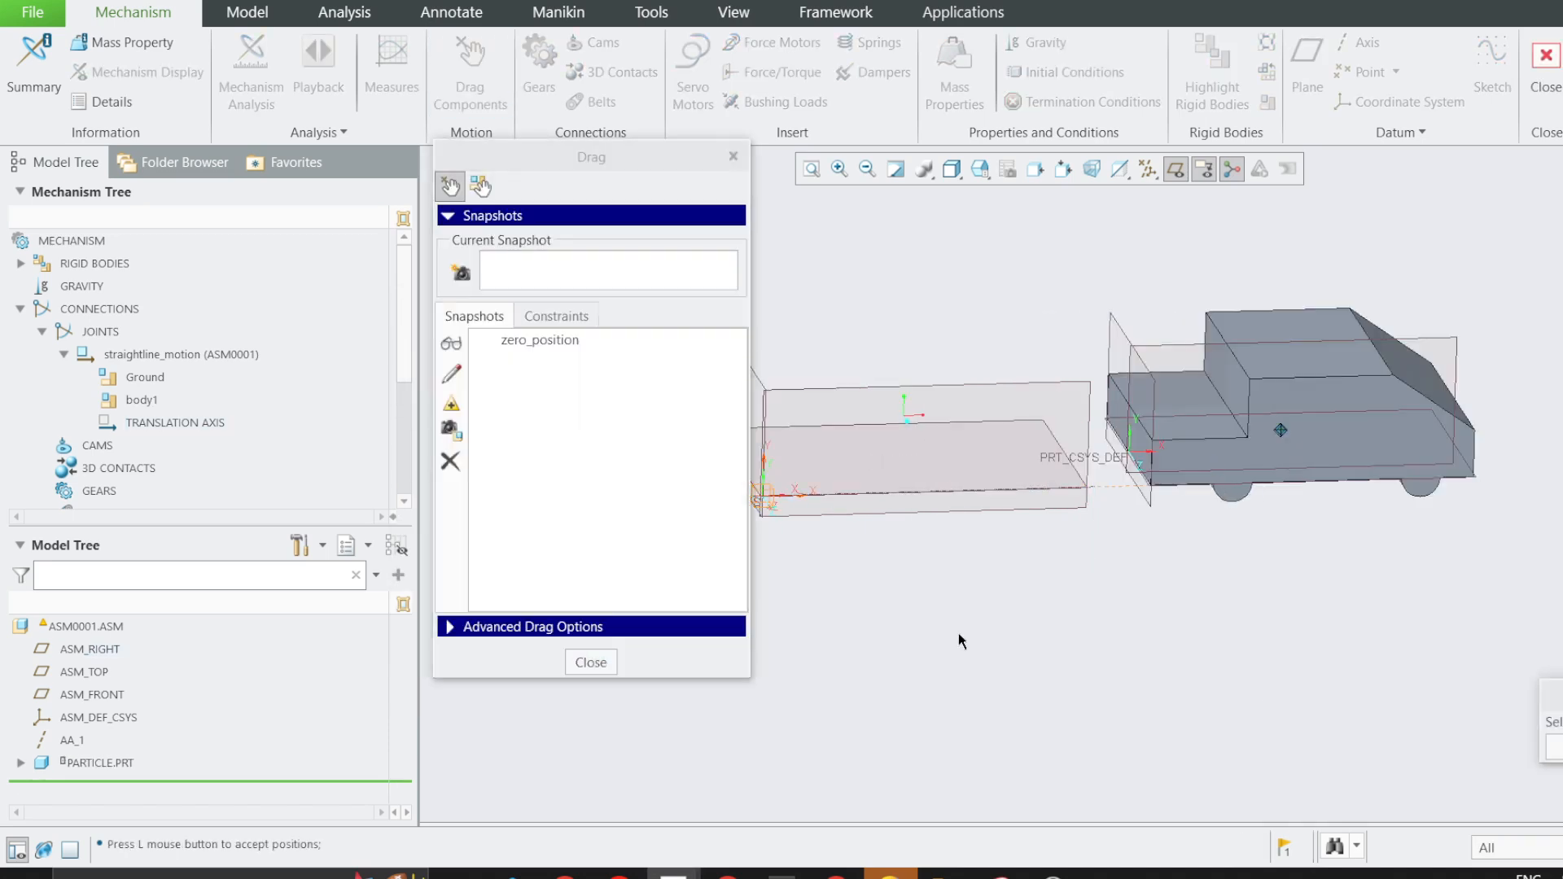
{"action": "left_click", "coordinate": [733, 157]}
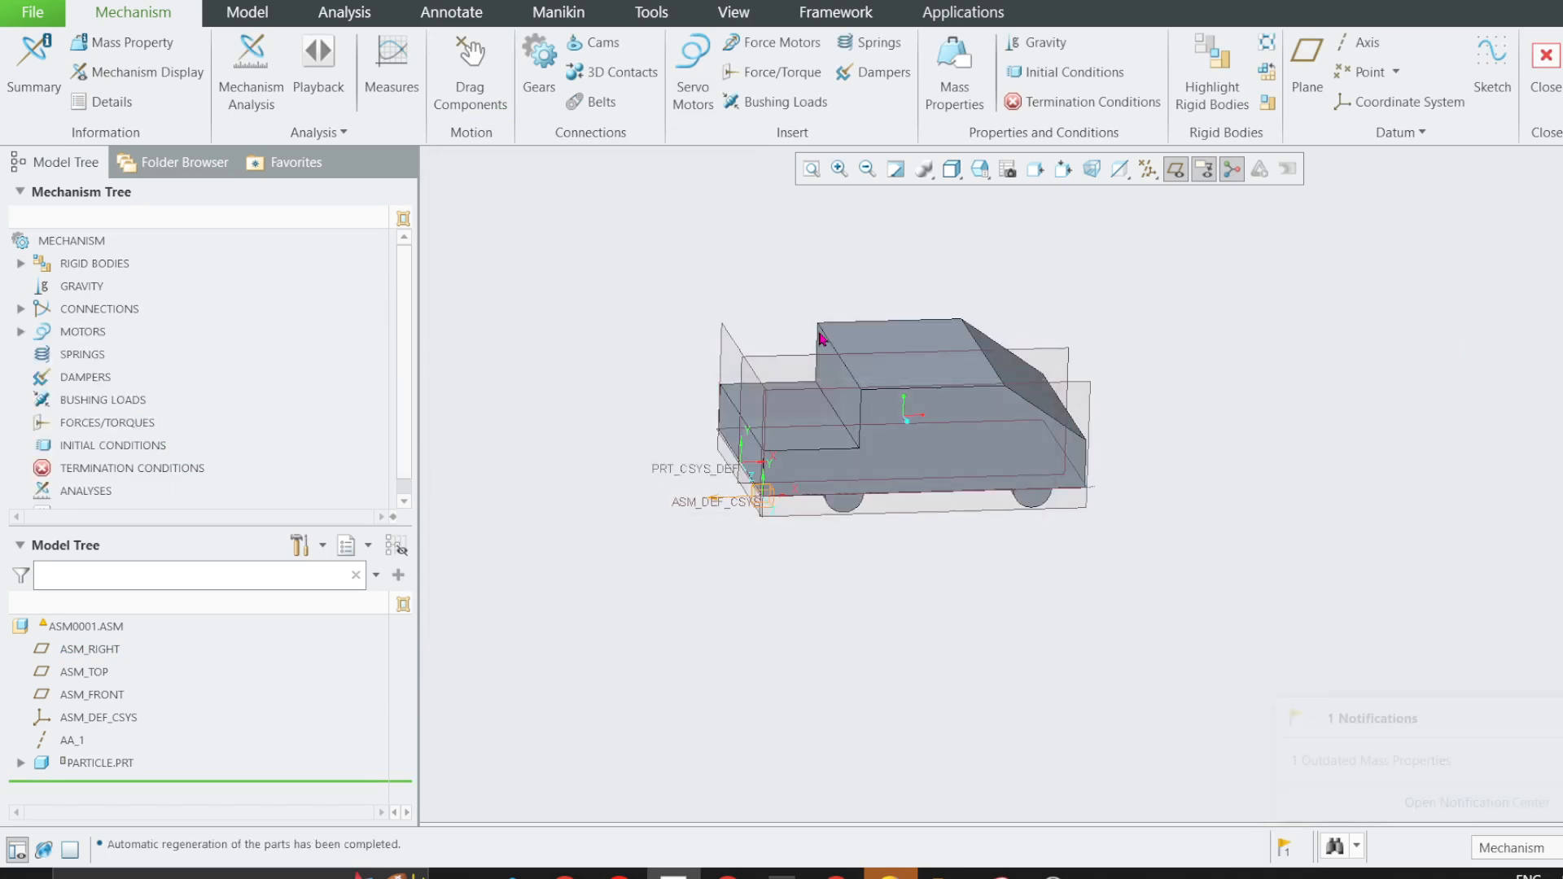
Examine the straightline_motion joint's bodies and translation axis, and the car's alignment with the assembly coordinate system.
{"action": "left_click", "coordinate": [21, 310]}
{"action": "left_click", "coordinate": [42, 332]}
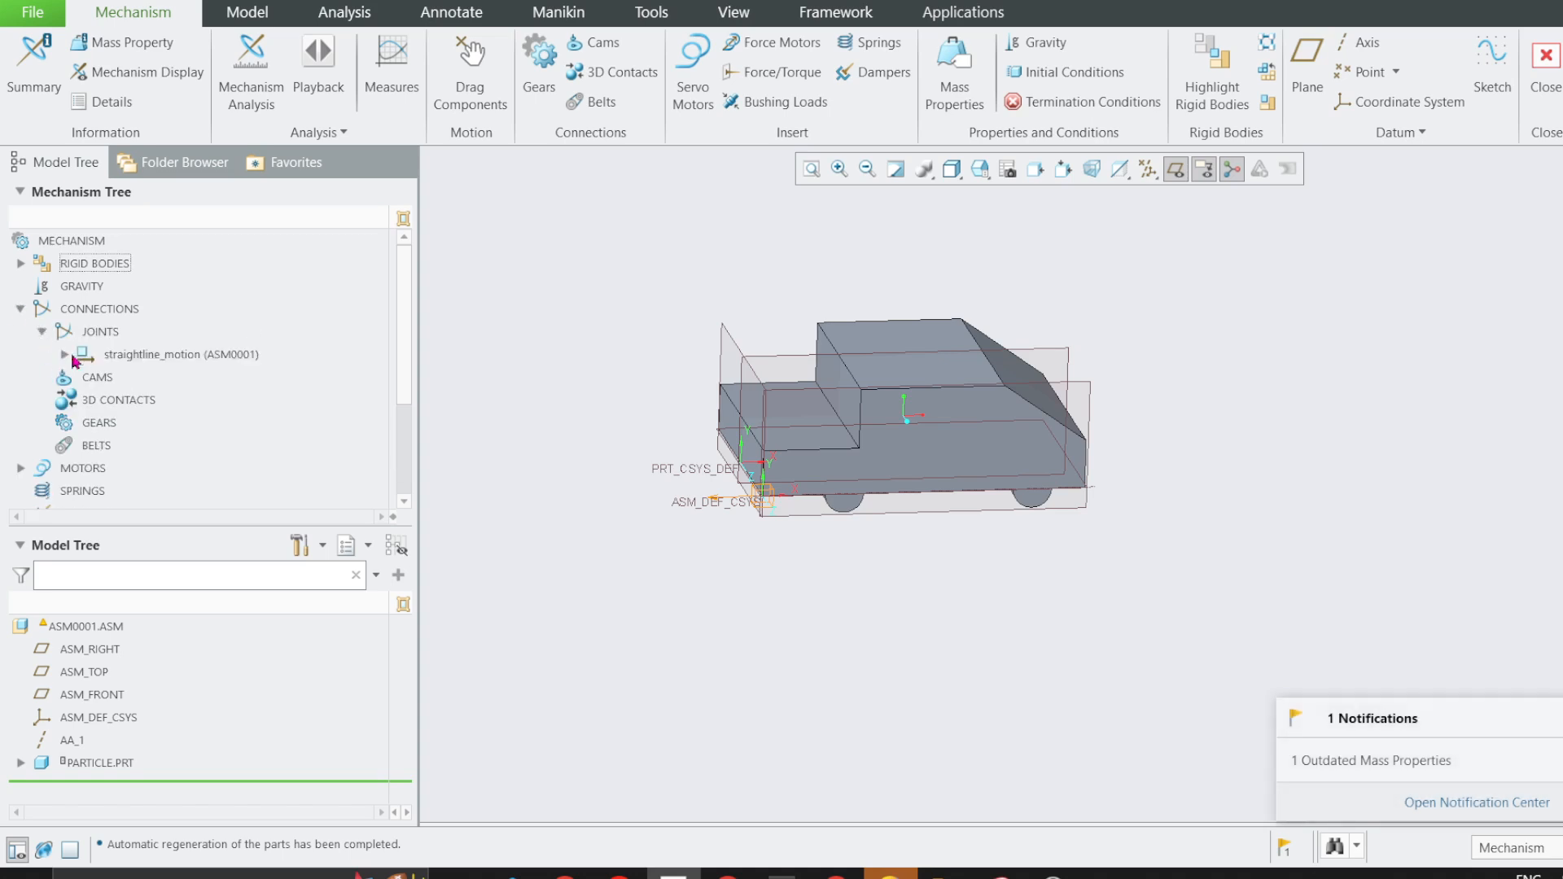
{"action": "left_click", "coordinate": [66, 355]}
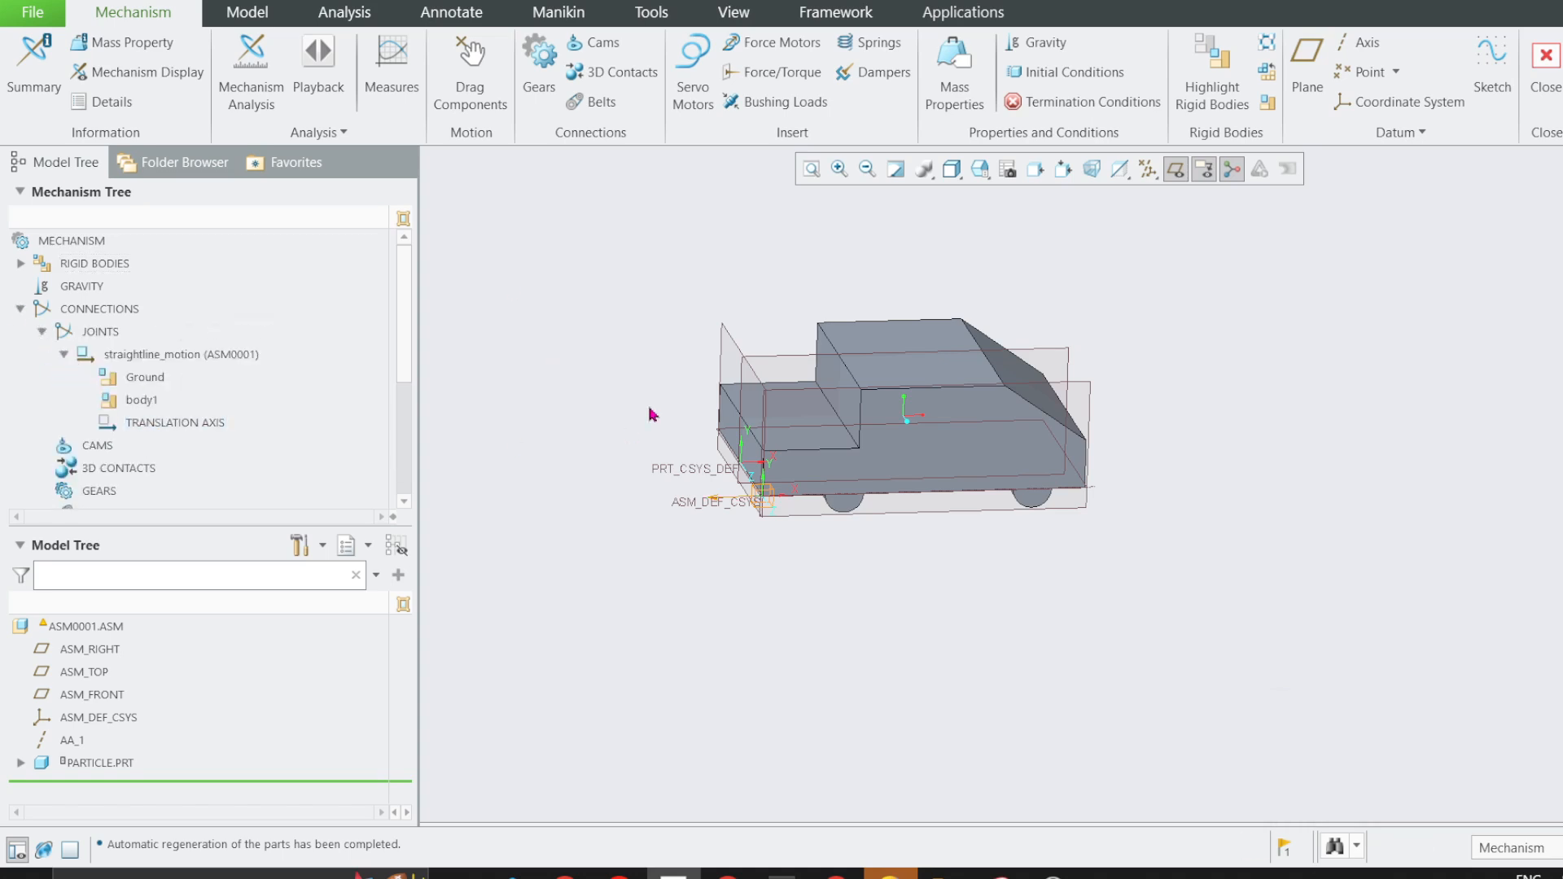
{"action": "scroll", "coordinate": [947, 293], "scroll_direction": "down", "scroll_amount": 2}
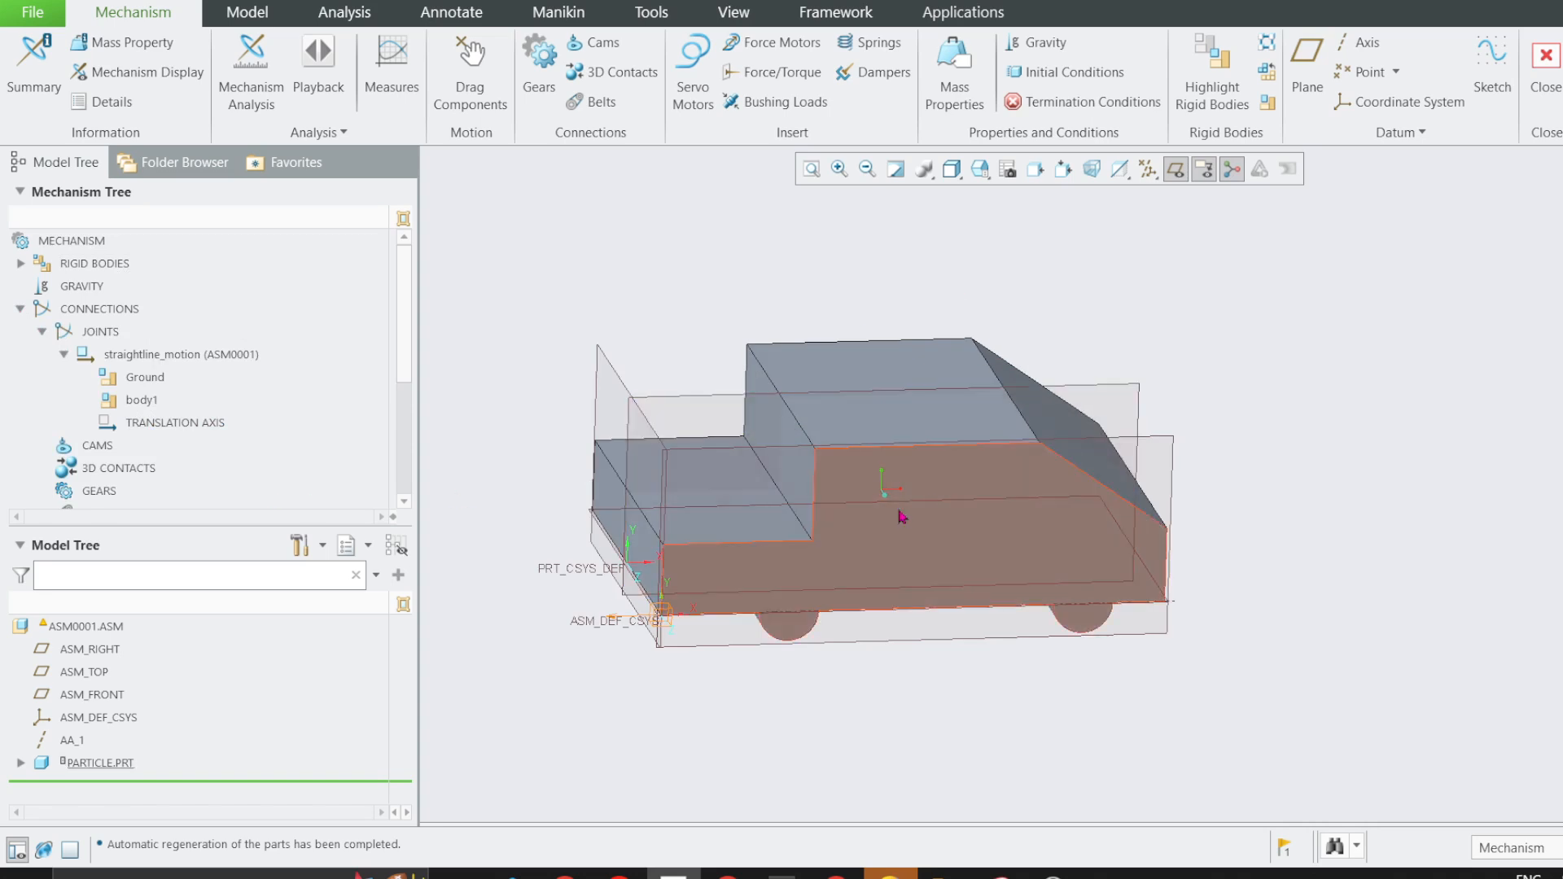
{"action": "scroll", "coordinate": [622, 628], "scroll_direction": "down", "scroll_amount": 2}
{"action": "scroll", "coordinate": [623, 629], "scroll_direction": "down", "scroll_amount": 2}
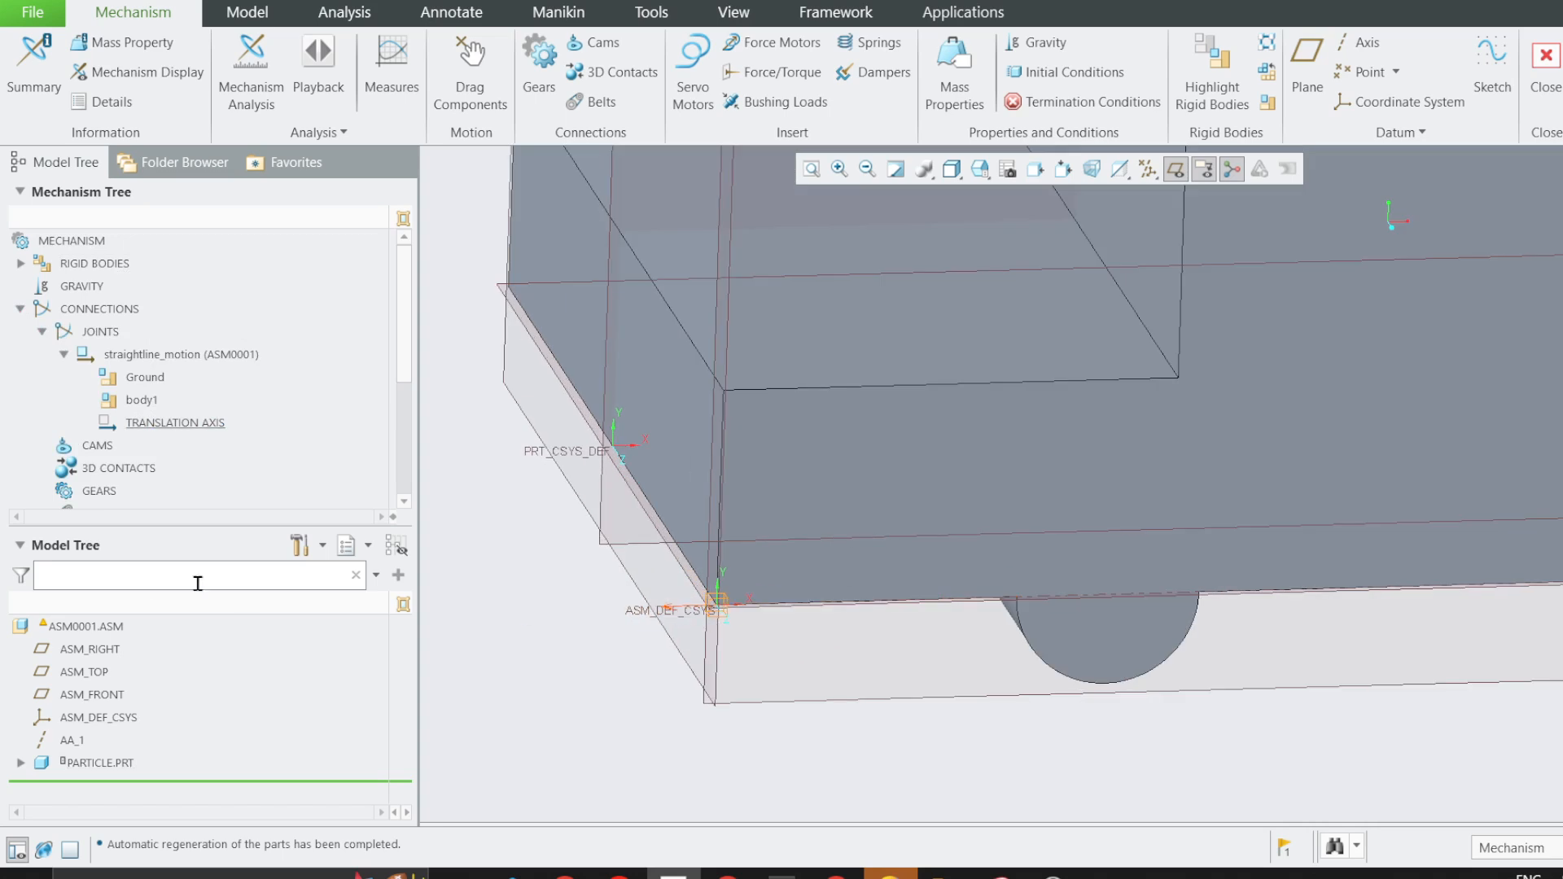
{"action": "scroll", "coordinate": [672, 616], "scroll_direction": "up", "scroll_amount": 2}
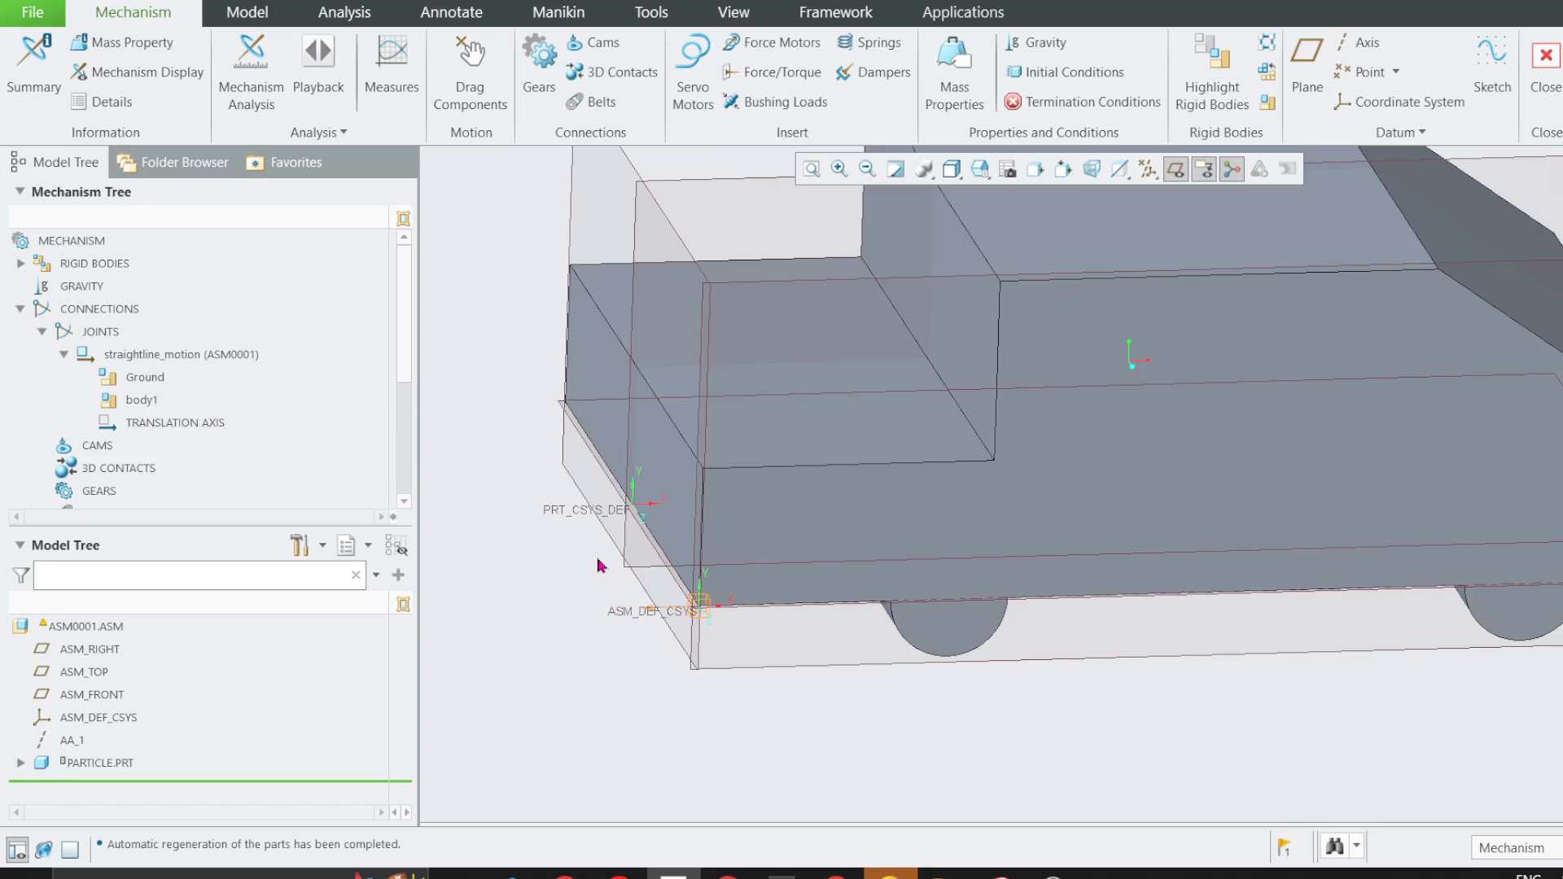
Slide the car a short distance off the assembly origin, and bring it back to its zero position.
{"action": "left_click", "coordinate": [470, 74]}
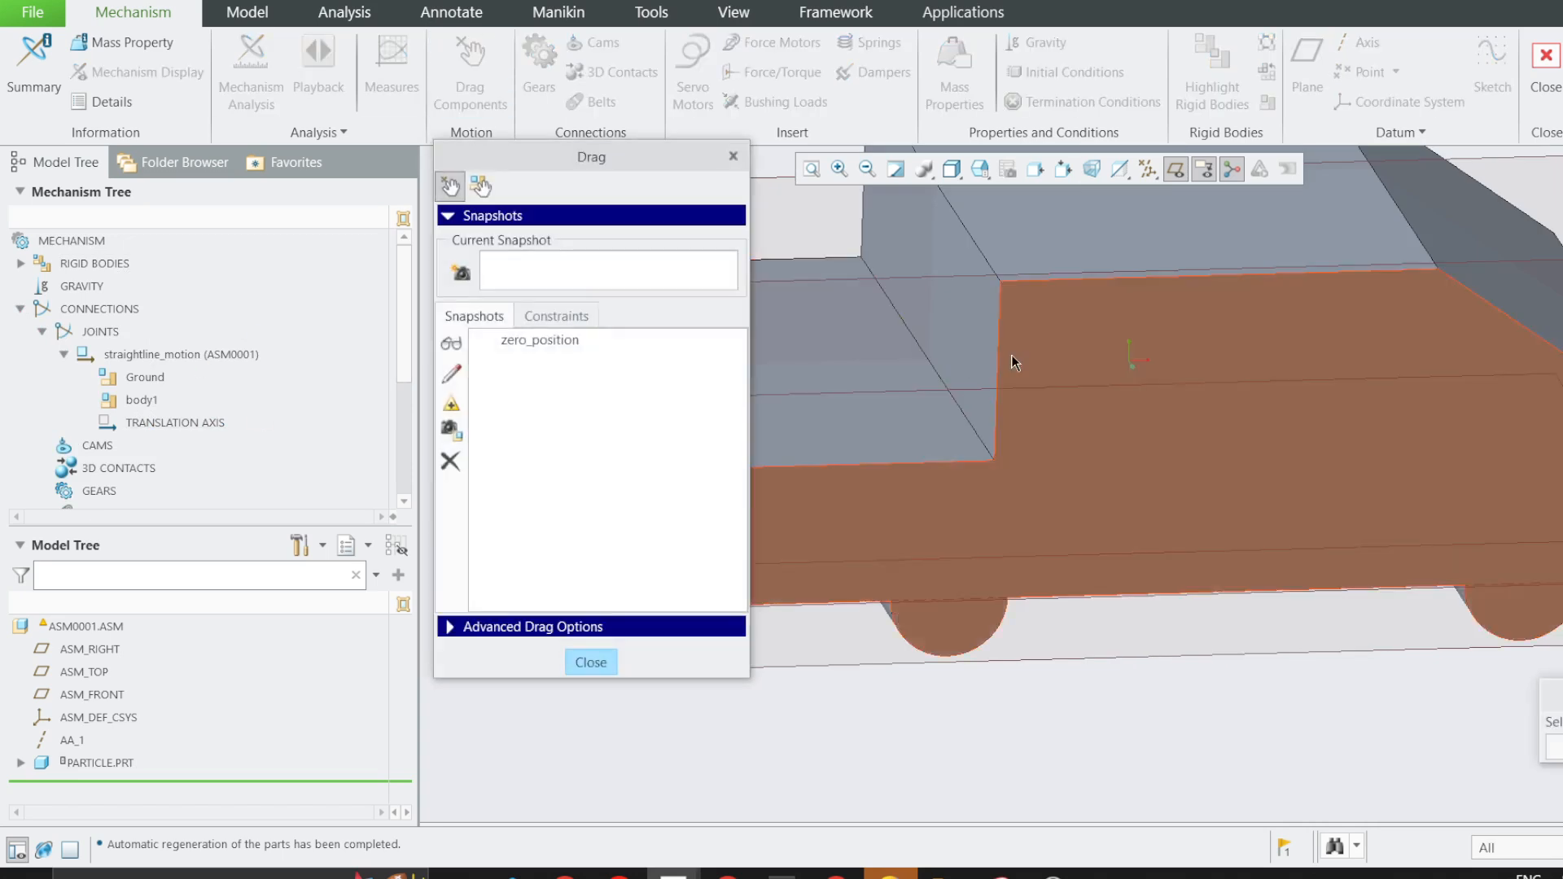
{"action": "left_click", "coordinate": [1039, 358]}
{"action": "left_click", "coordinate": [1264, 356]}
{"action": "scroll", "coordinate": [1238, 415], "scroll_direction": "up", "scroll_amount": 2}
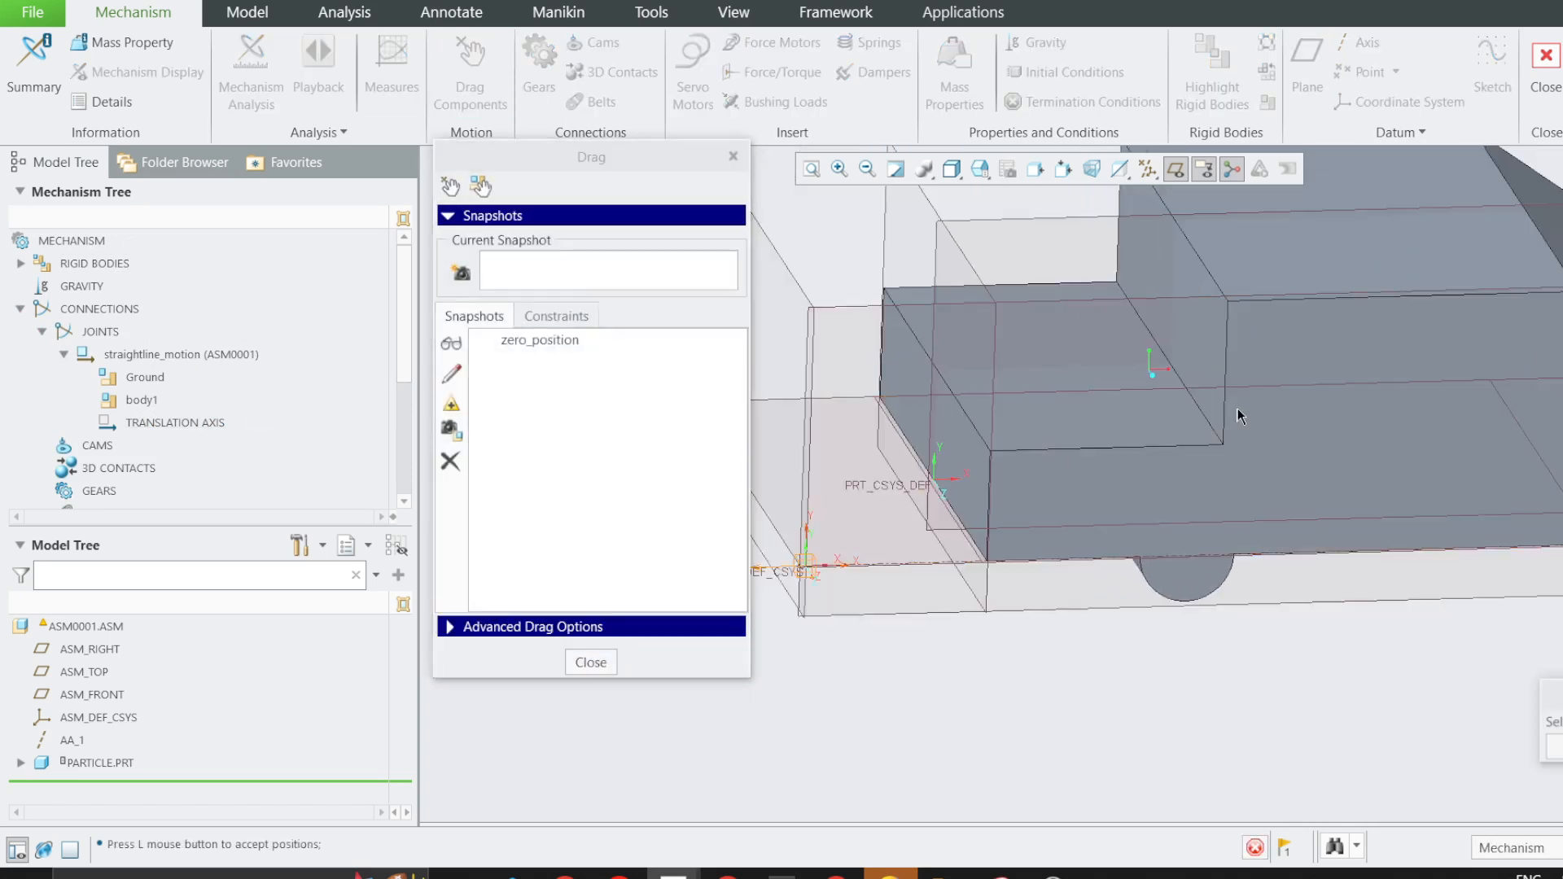
{"action": "scroll", "coordinate": [976, 530], "scroll_direction": "down", "scroll_amount": 2}
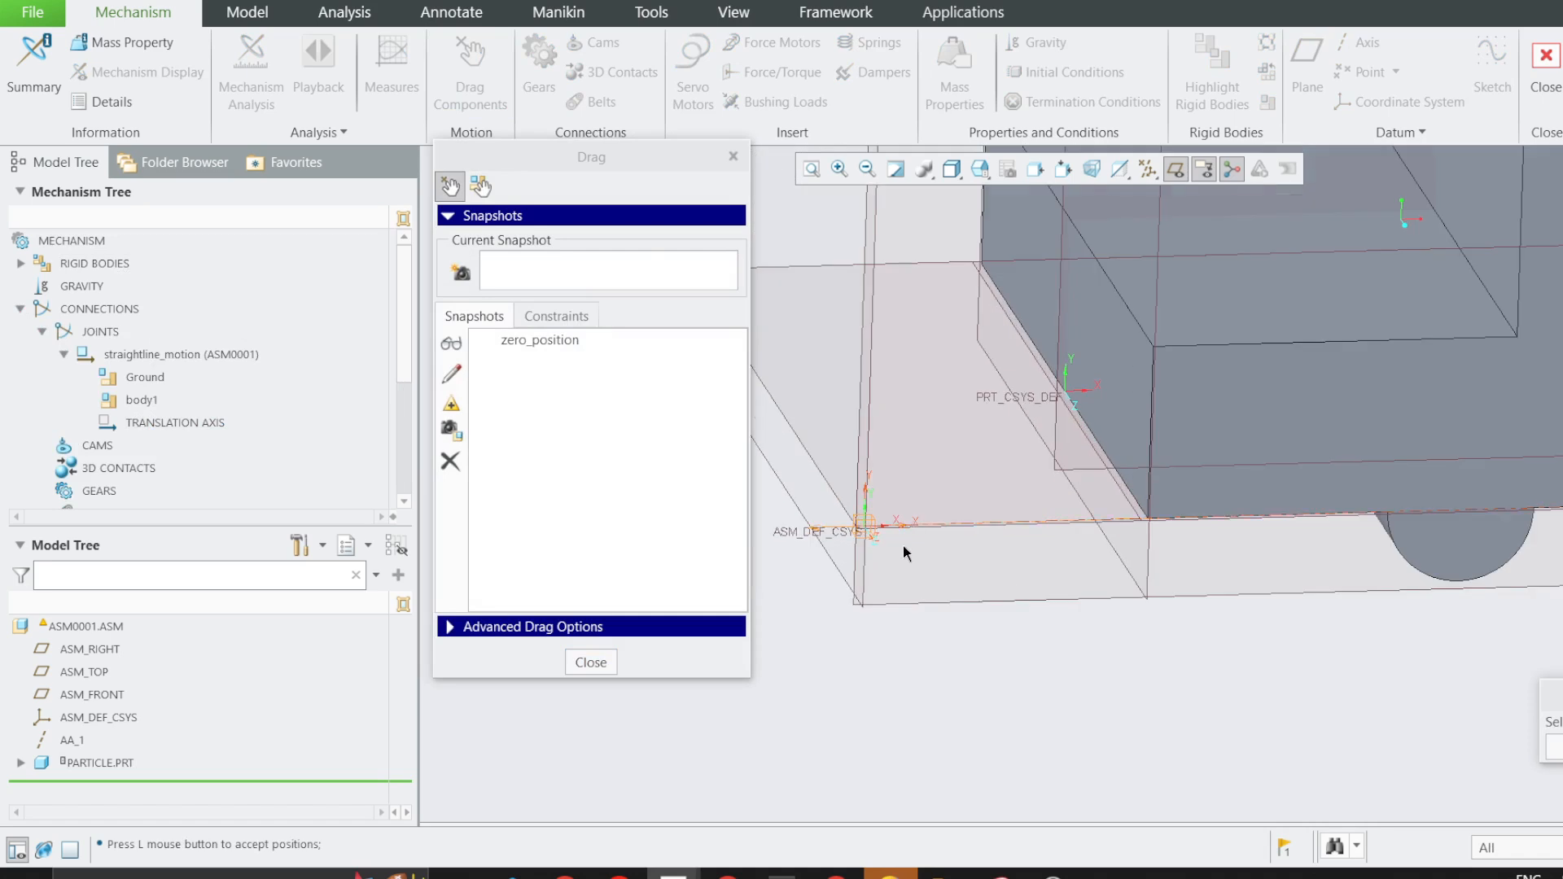
{"action": "left_click", "coordinate": [733, 156]}
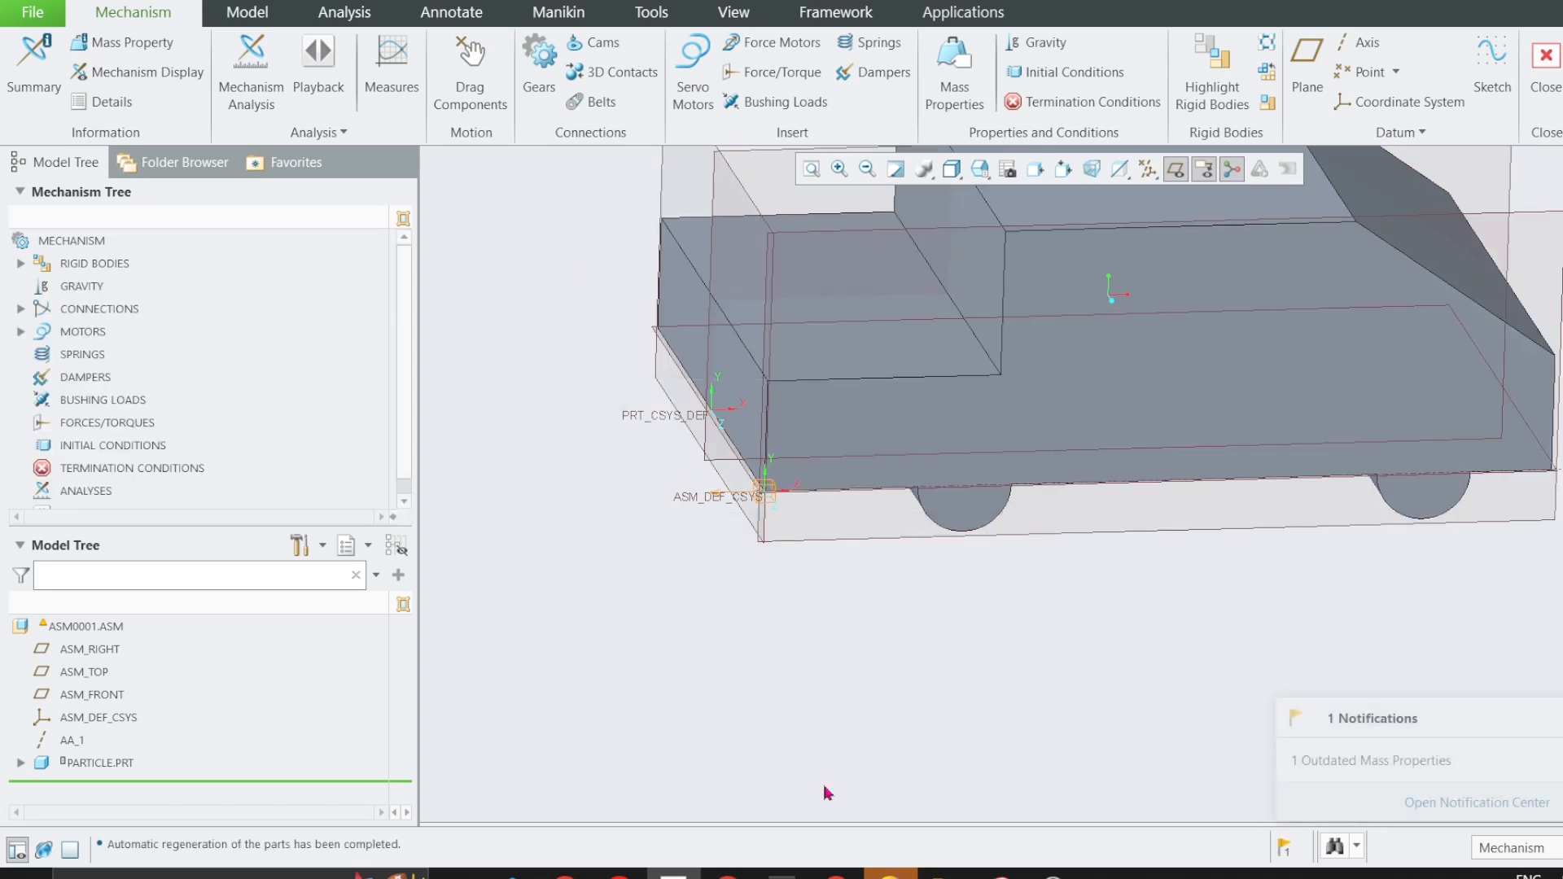
Check the velocity function in problem 2/8, and start a servo motor with velocity as its driven quantity.
{"action": "left_click", "coordinate": [728, 874]}
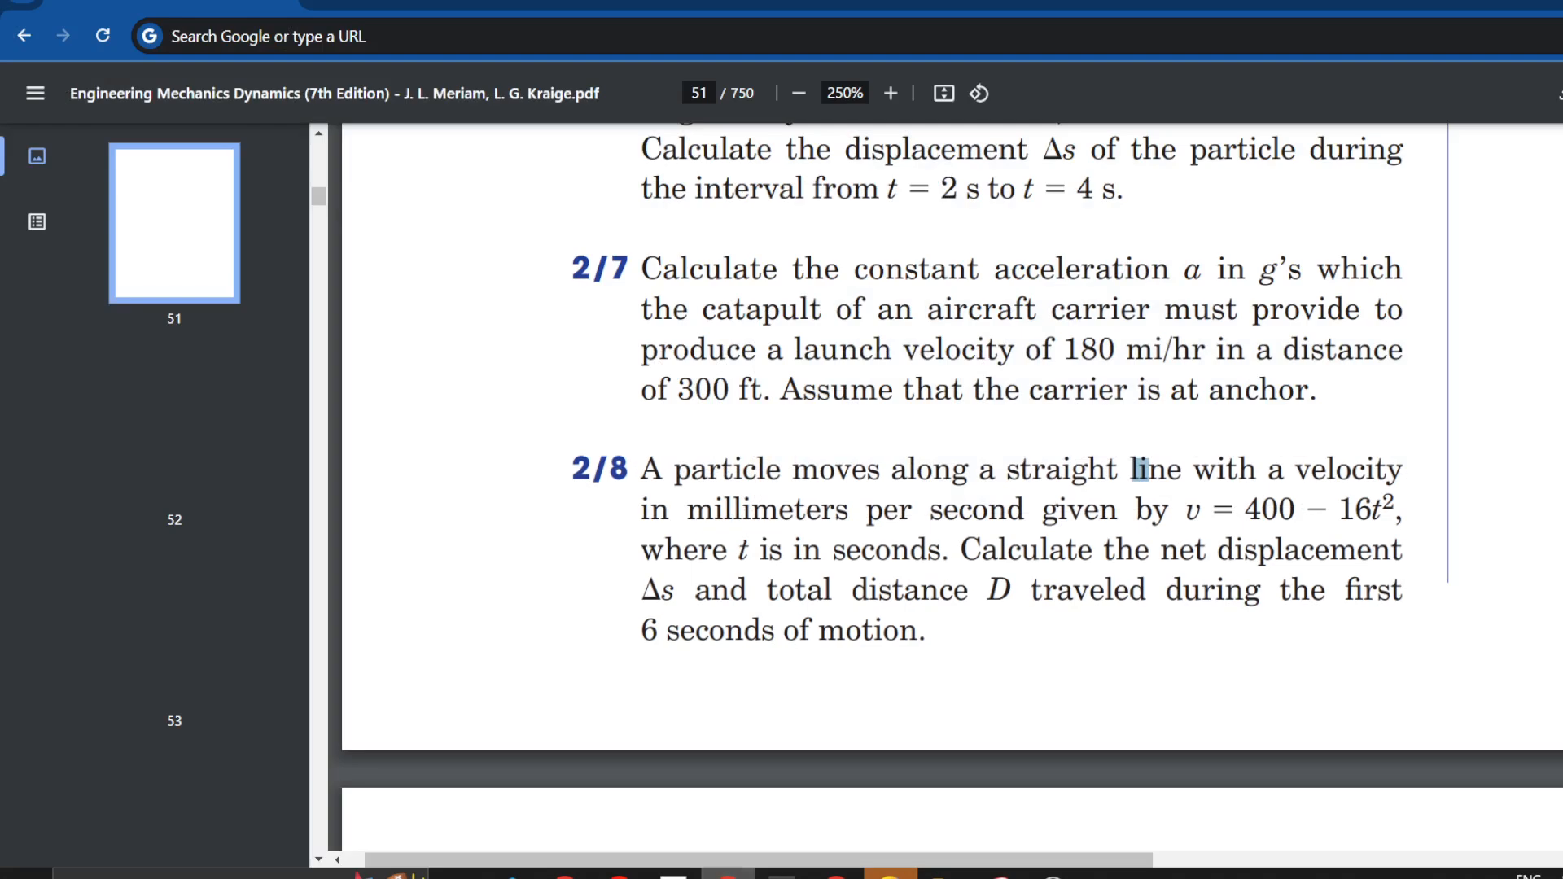
{"action": "key", "text": "alt+Tab"}
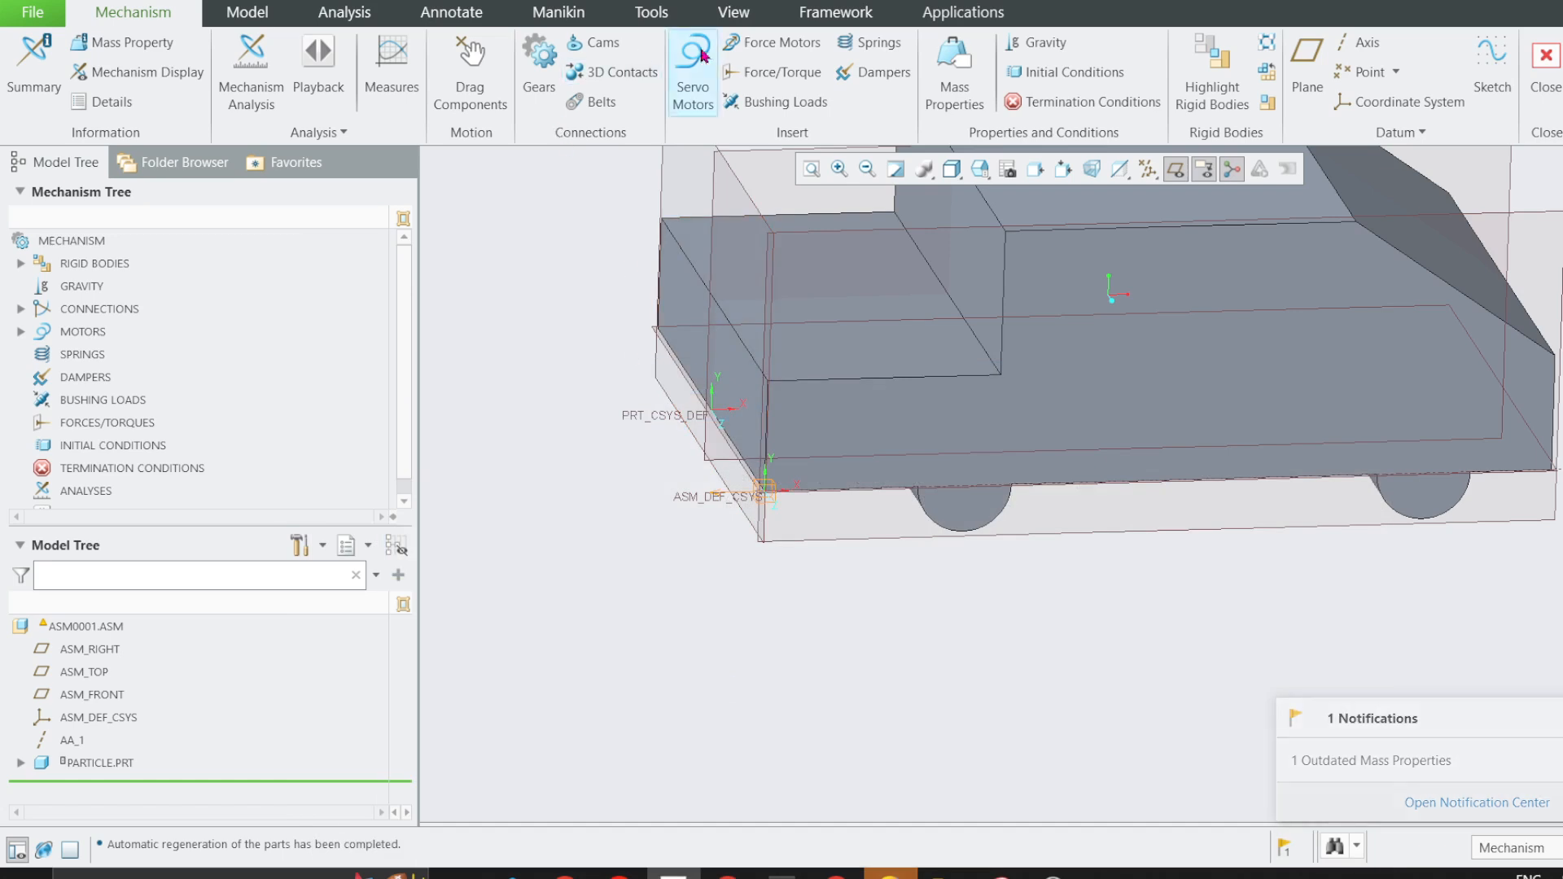
{"action": "left_click", "coordinate": [701, 72]}
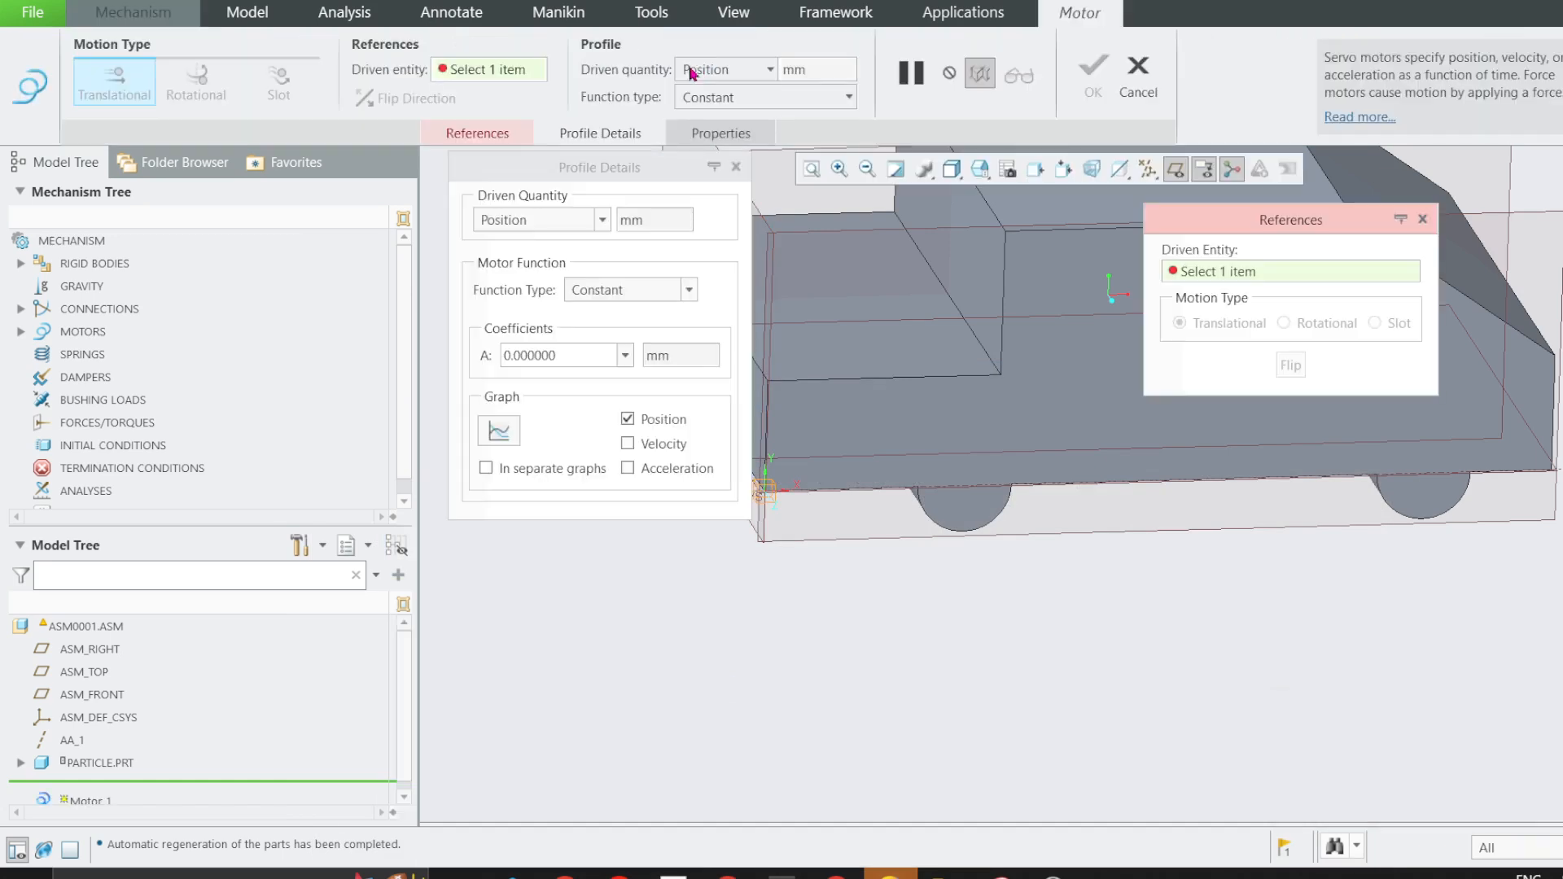
{"action": "left_click", "coordinate": [585, 229]}
{"action": "left_click", "coordinate": [511, 268]}
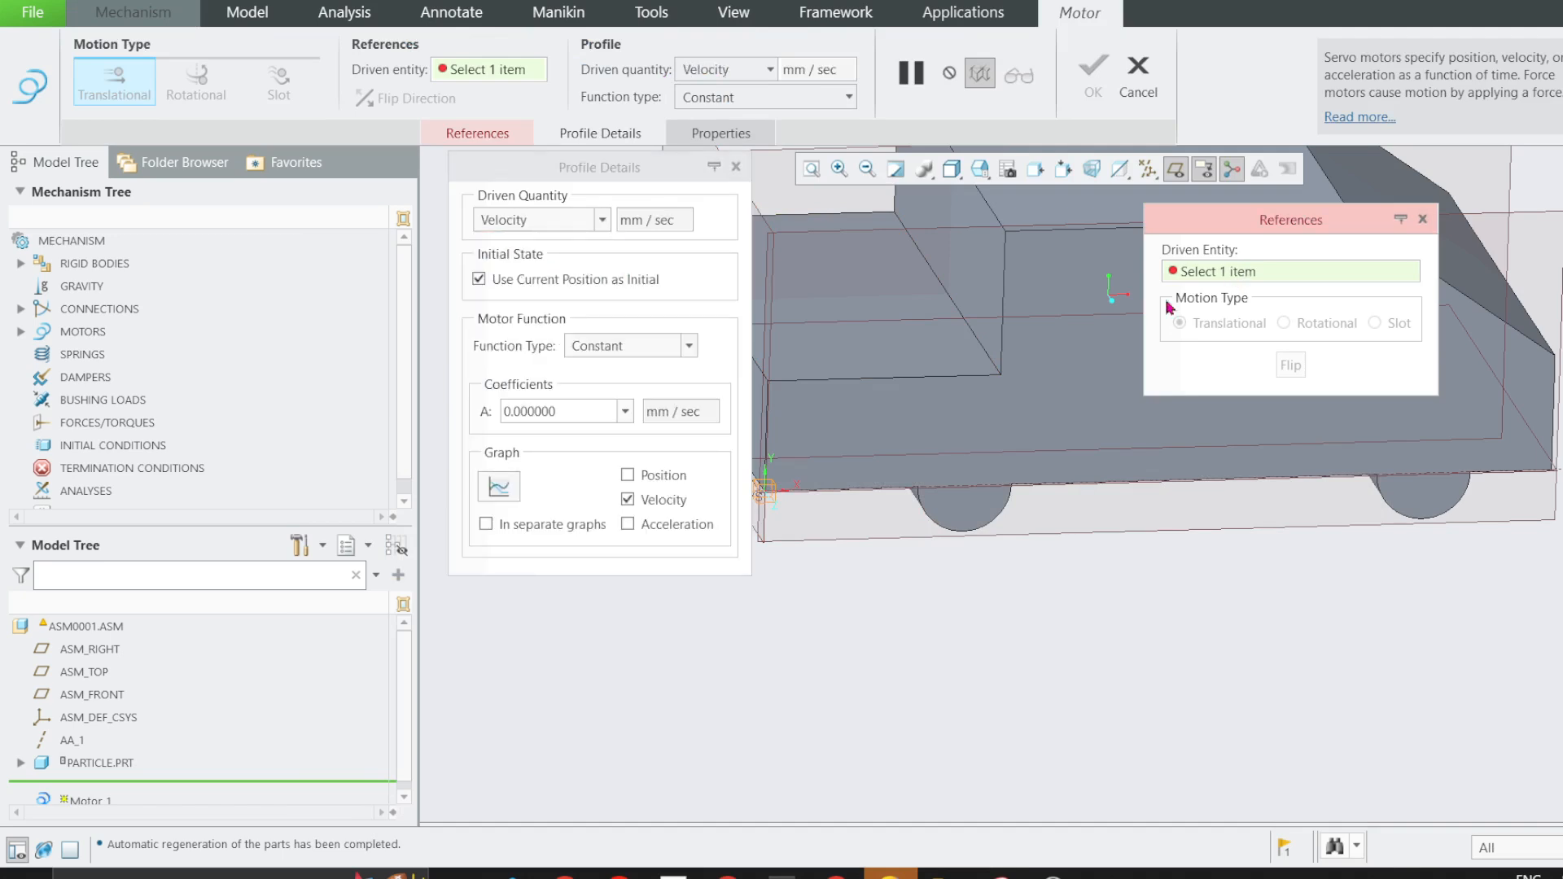
Assign the straightline_motion translation axis as the motor's driven entity and flip its direction.
{"action": "scroll", "coordinate": [1057, 535], "scroll_direction": "down", "scroll_amount": 2}
{"action": "scroll", "coordinate": [917, 511], "scroll_direction": "up", "scroll_amount": 4}
{"action": "left_click", "coordinate": [855, 480]}
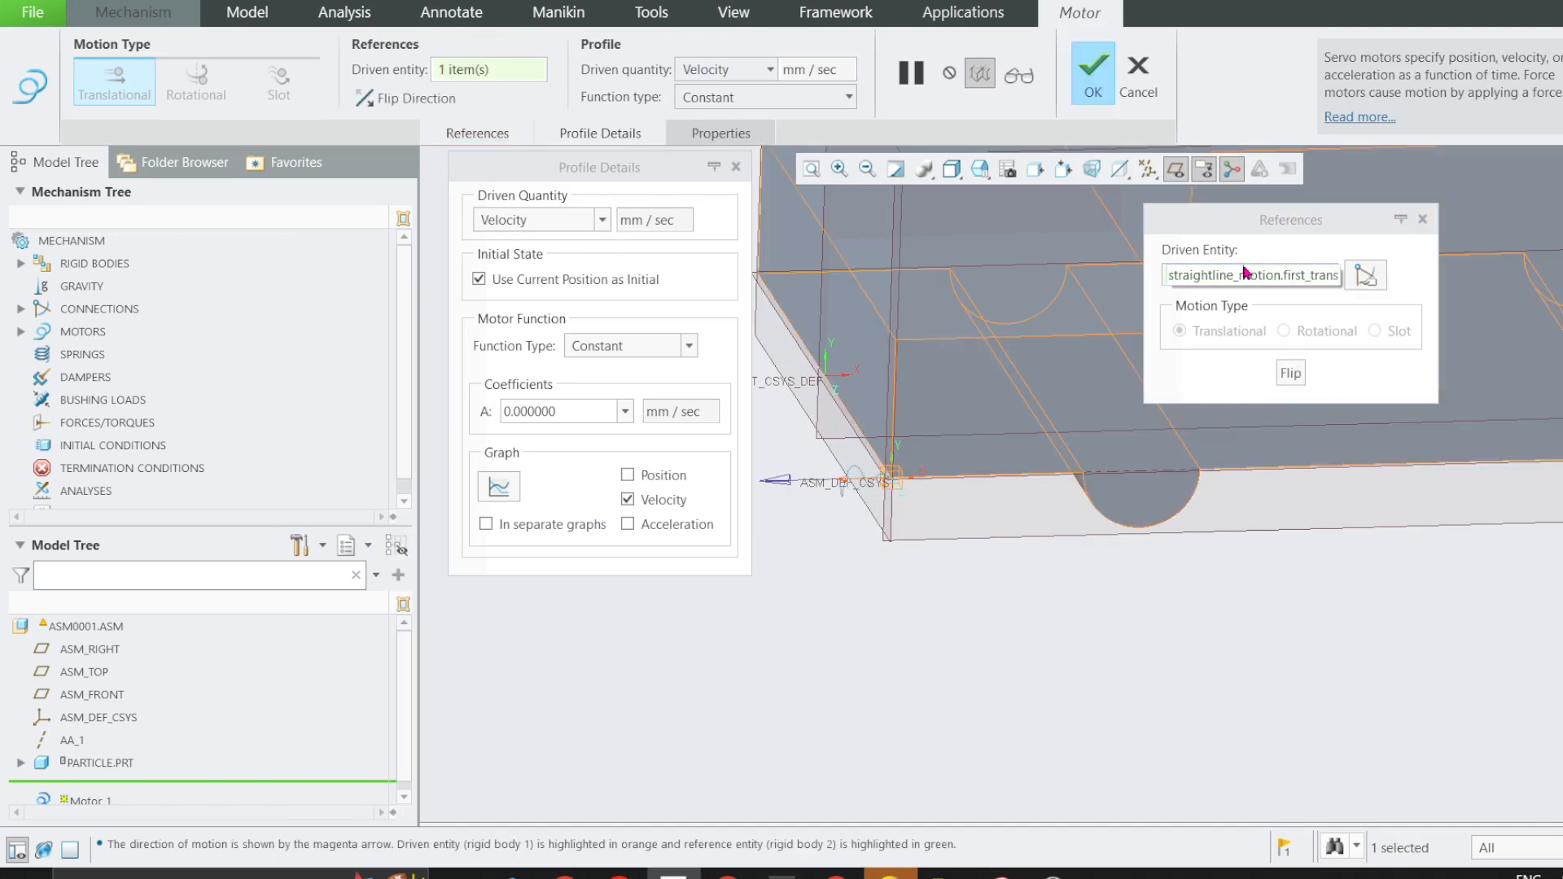
{"action": "left_click", "coordinate": [433, 103]}
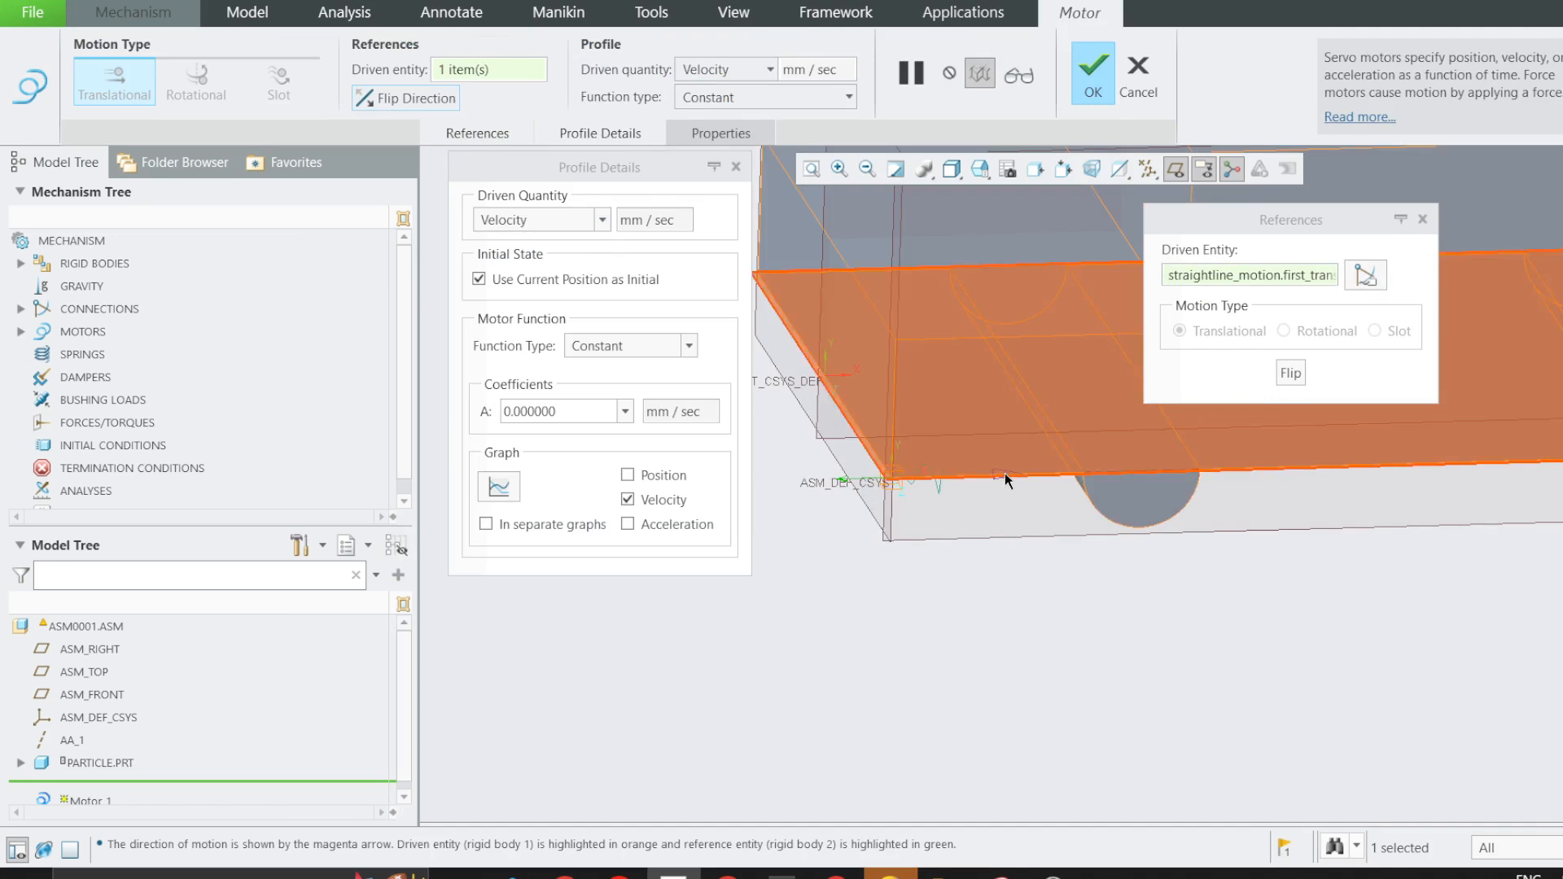
{"action": "scroll", "coordinate": [1004, 474], "scroll_direction": "up", "scroll_amount": 4}
Keep velocity as the driven quantity, set the motor function type to User Defined, and add an expression segment to the profile.
{"action": "left_click_drag", "start_coordinate": [565, 160], "coordinate": [424, 186]}
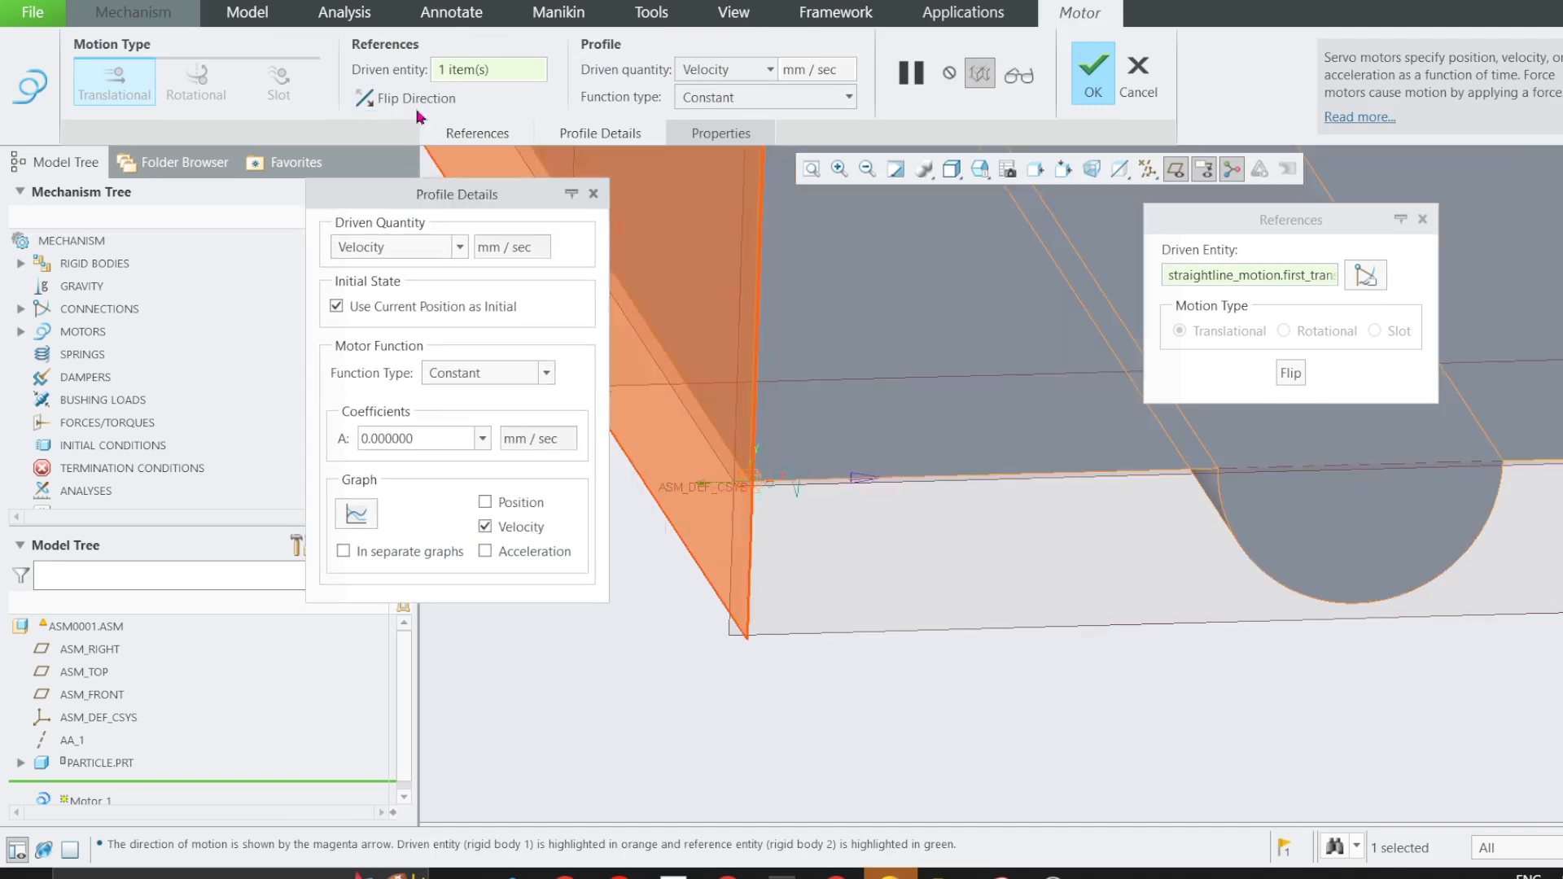
{"action": "left_click", "coordinate": [399, 248]}
{"action": "left_click", "coordinate": [371, 293]}
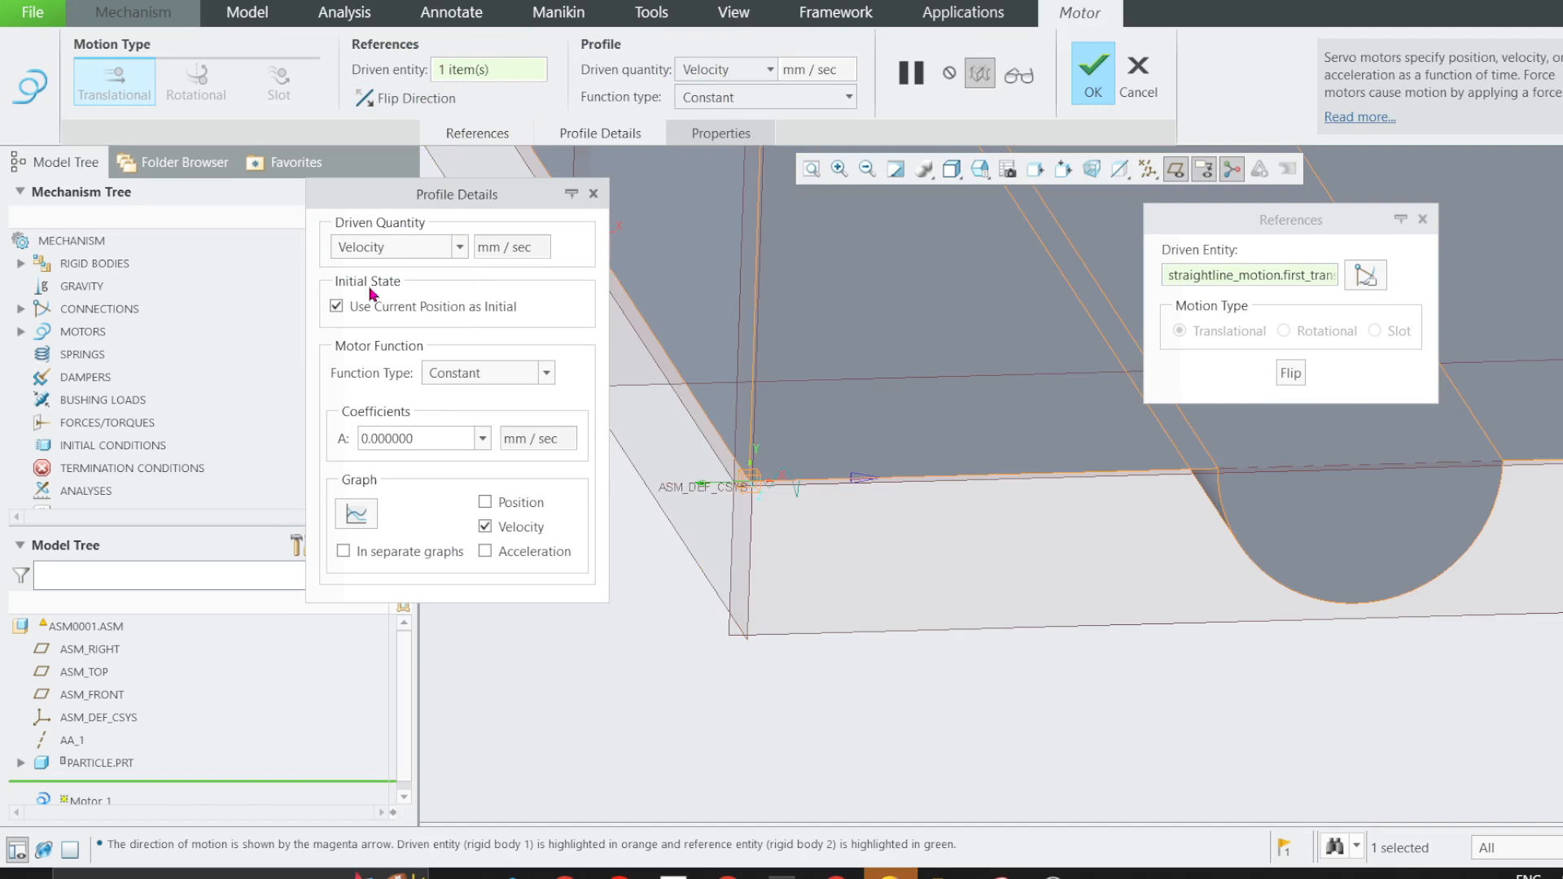
{"action": "left_click_drag", "start_coordinate": [1220, 227], "coordinate": [907, 231]}
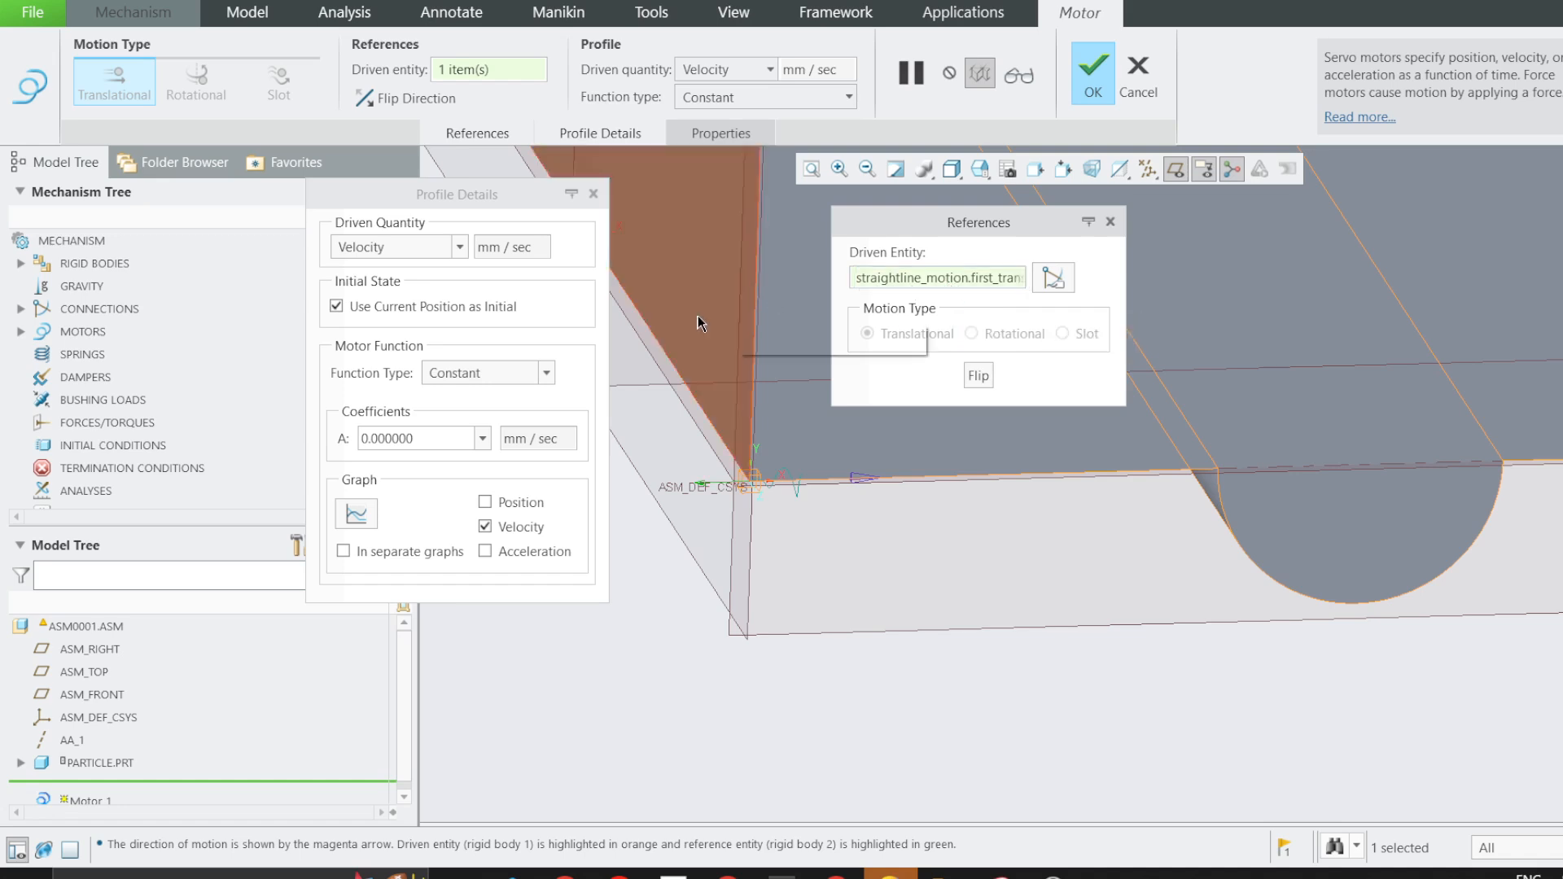
{"action": "left_click", "coordinate": [437, 377]}
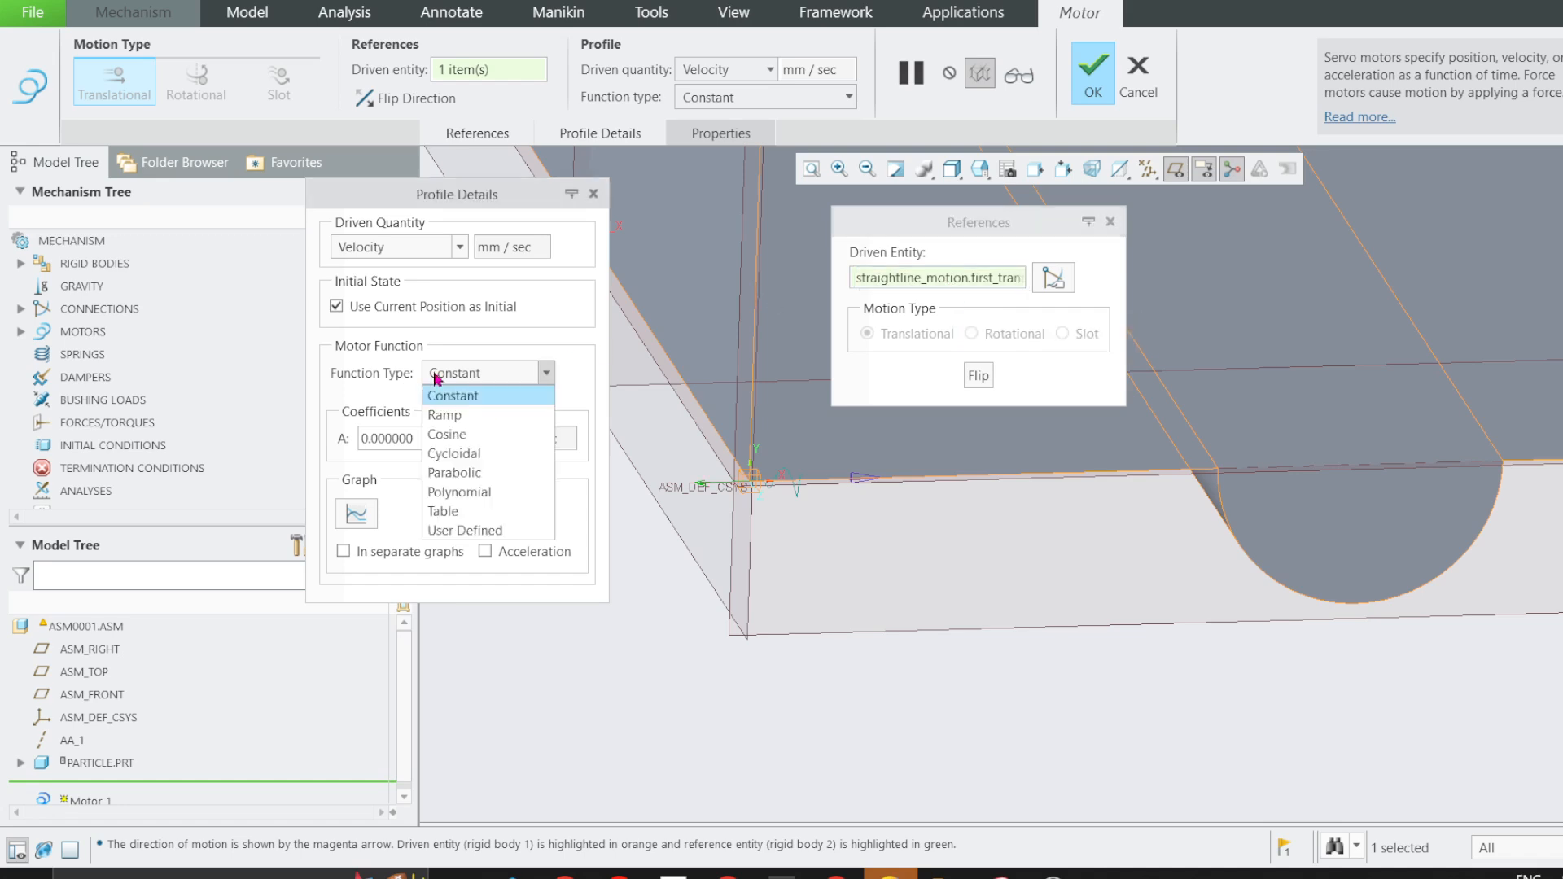
{"action": "left_click", "coordinate": [466, 530]}
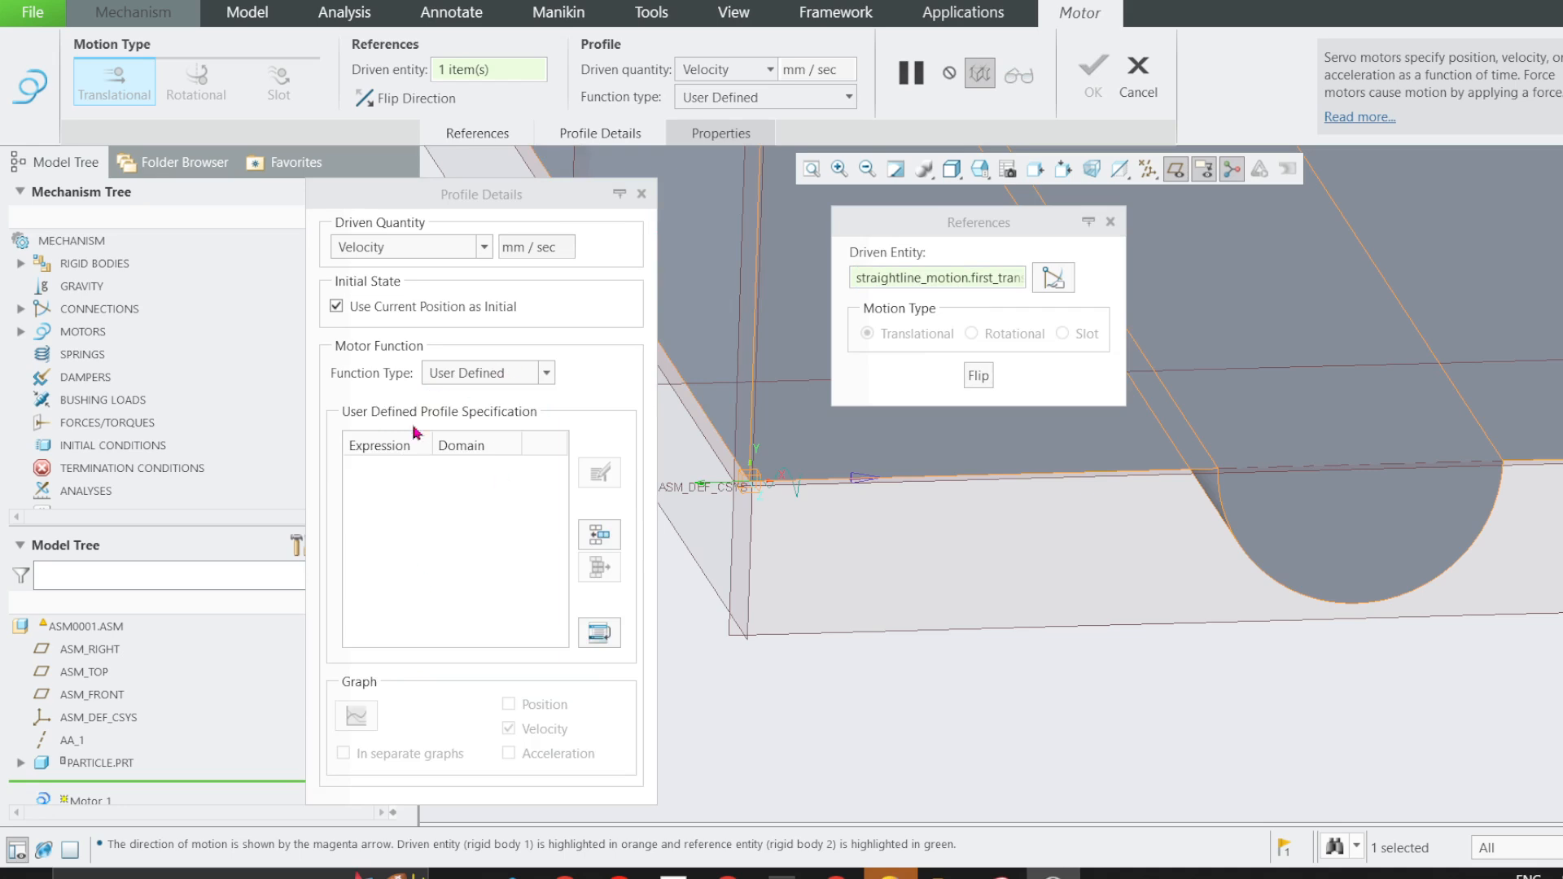
{"action": "left_click", "coordinate": [391, 470]}
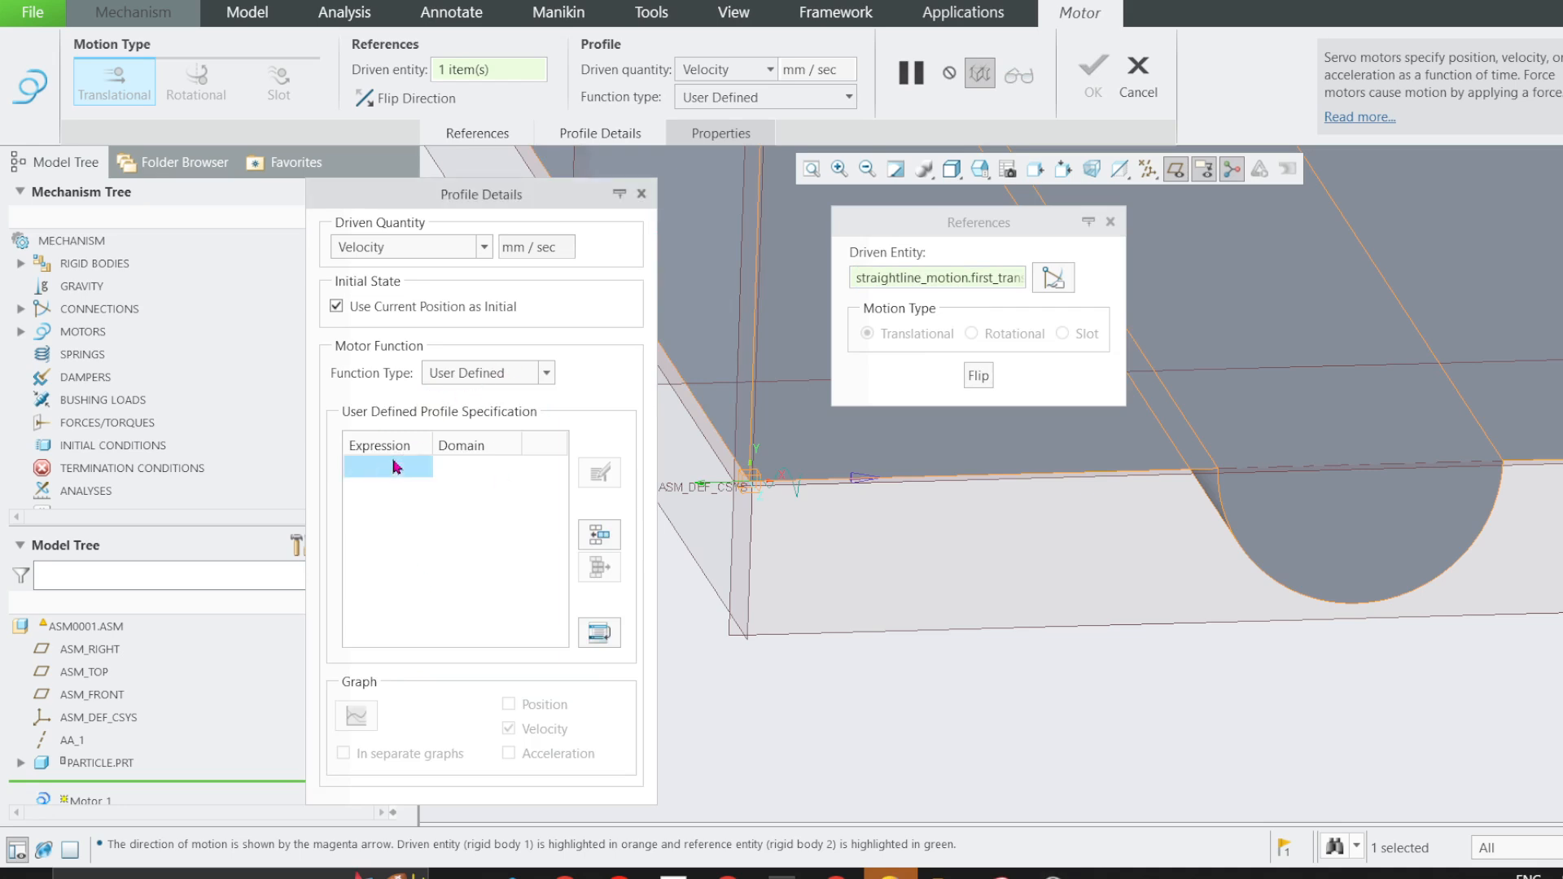
{"action": "left_click", "coordinate": [601, 537]}
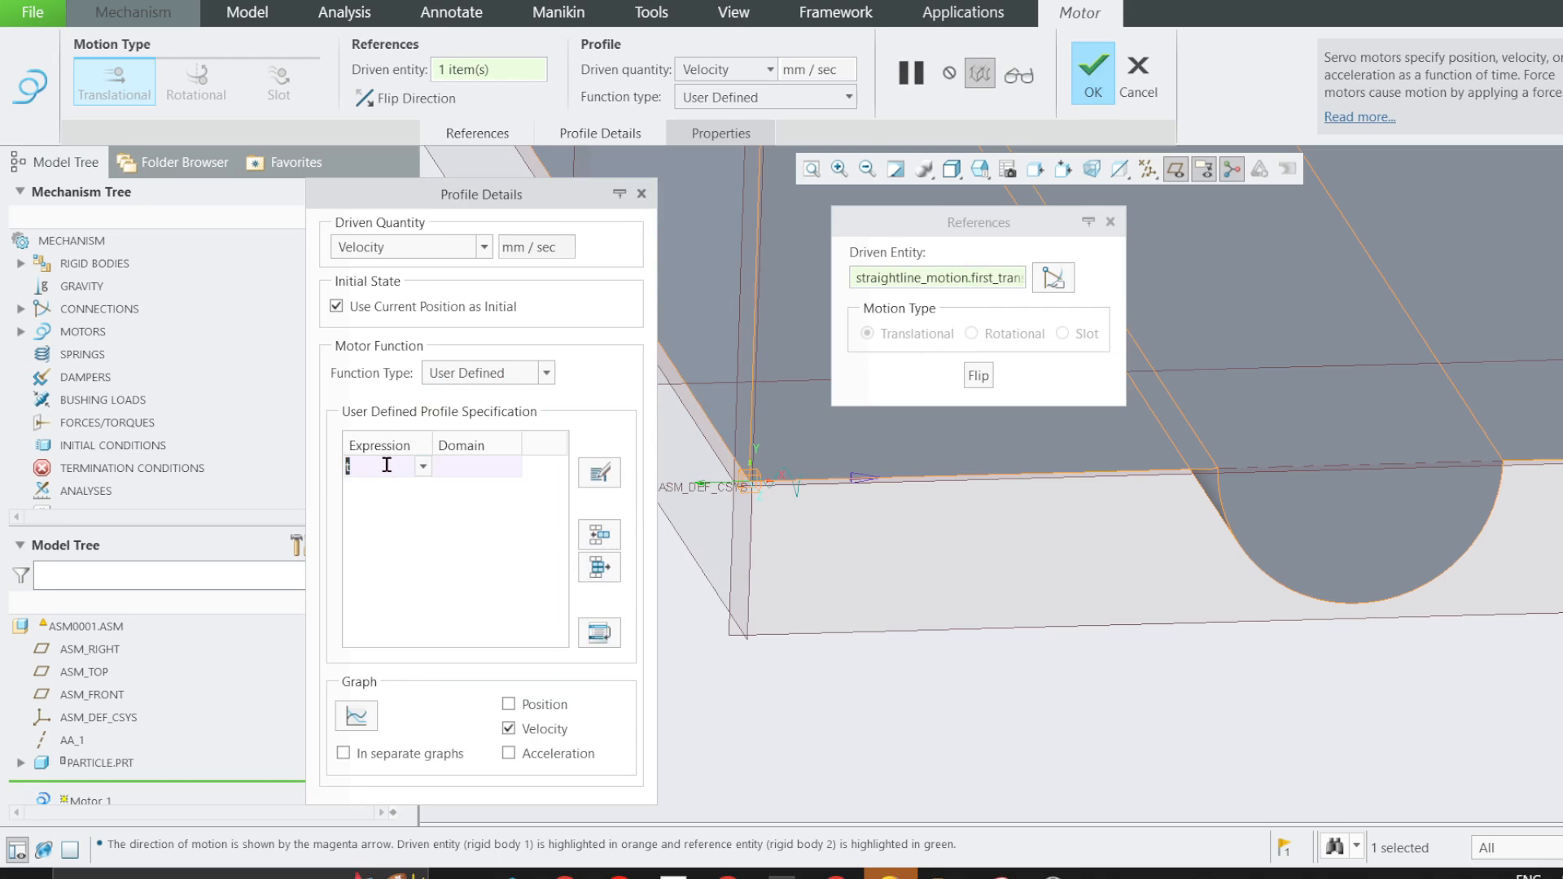
Open the profile segment's expression for editing, check the velocity function in problem 2/8, and replace the expression with 400-16*t.
{"action": "left_click", "coordinate": [597, 473]}
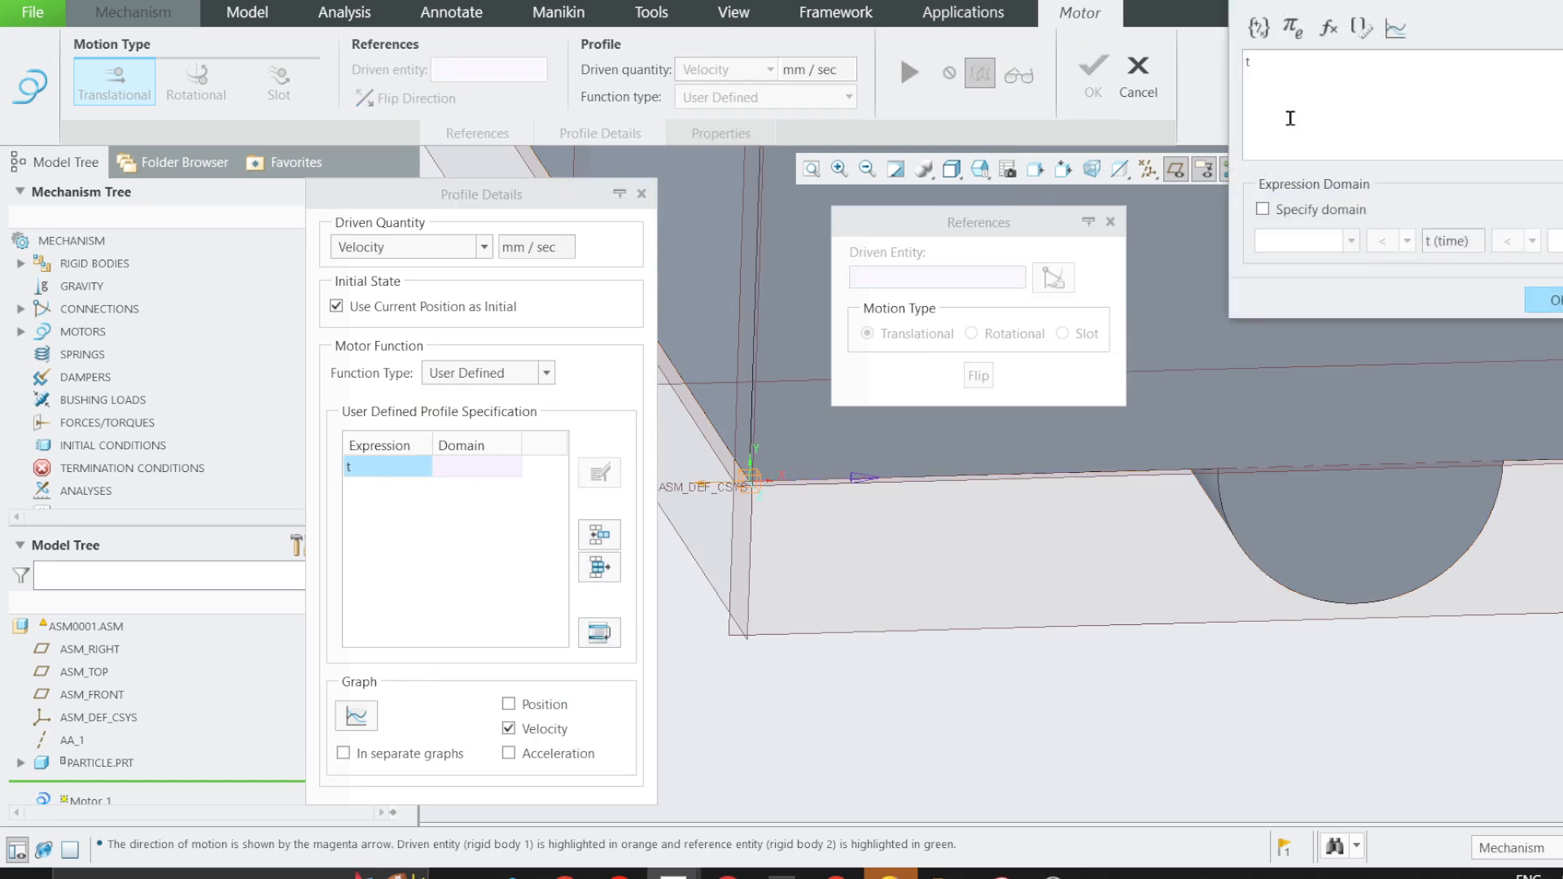
{"action": "left_click_drag", "start_coordinate": [797, 203], "coordinate": [758, 208]}
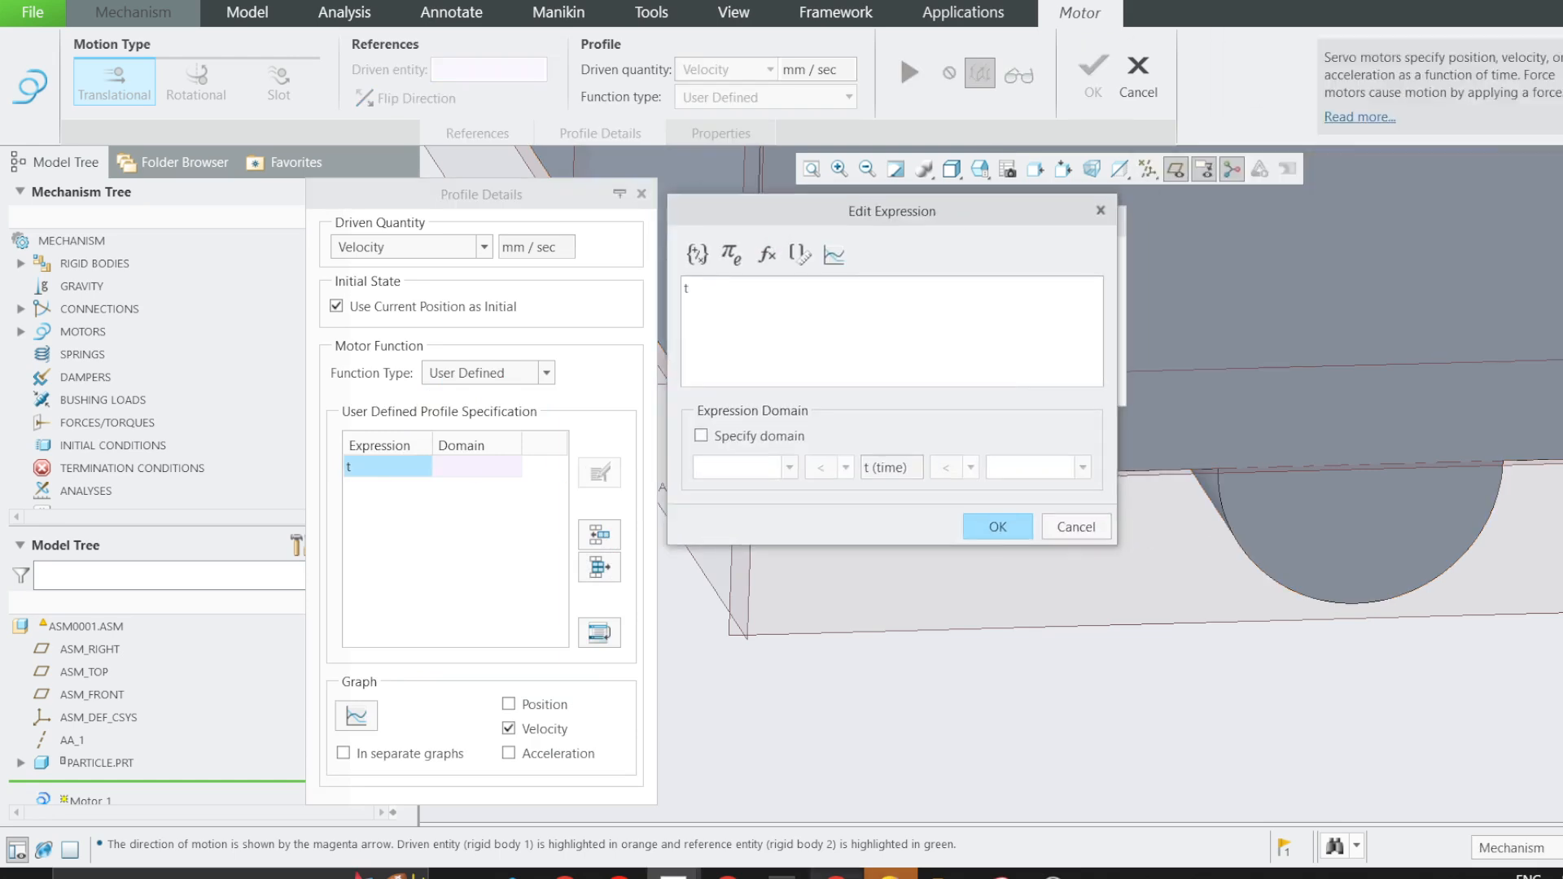
{"action": "left_click", "coordinate": [728, 874]}
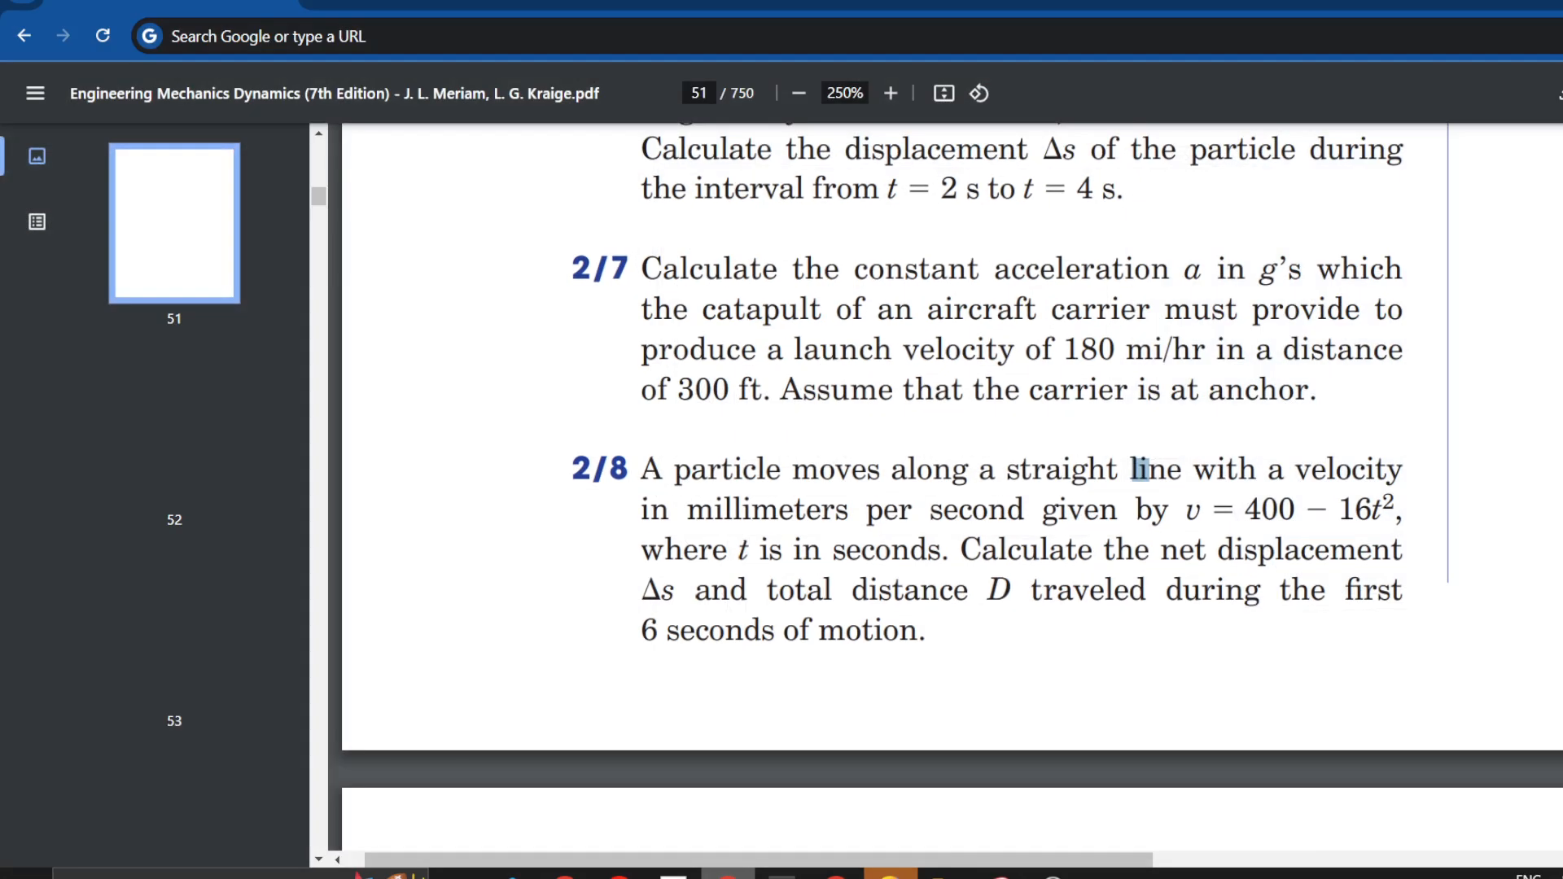
{"action": "key", "text": "alt+Tab"}
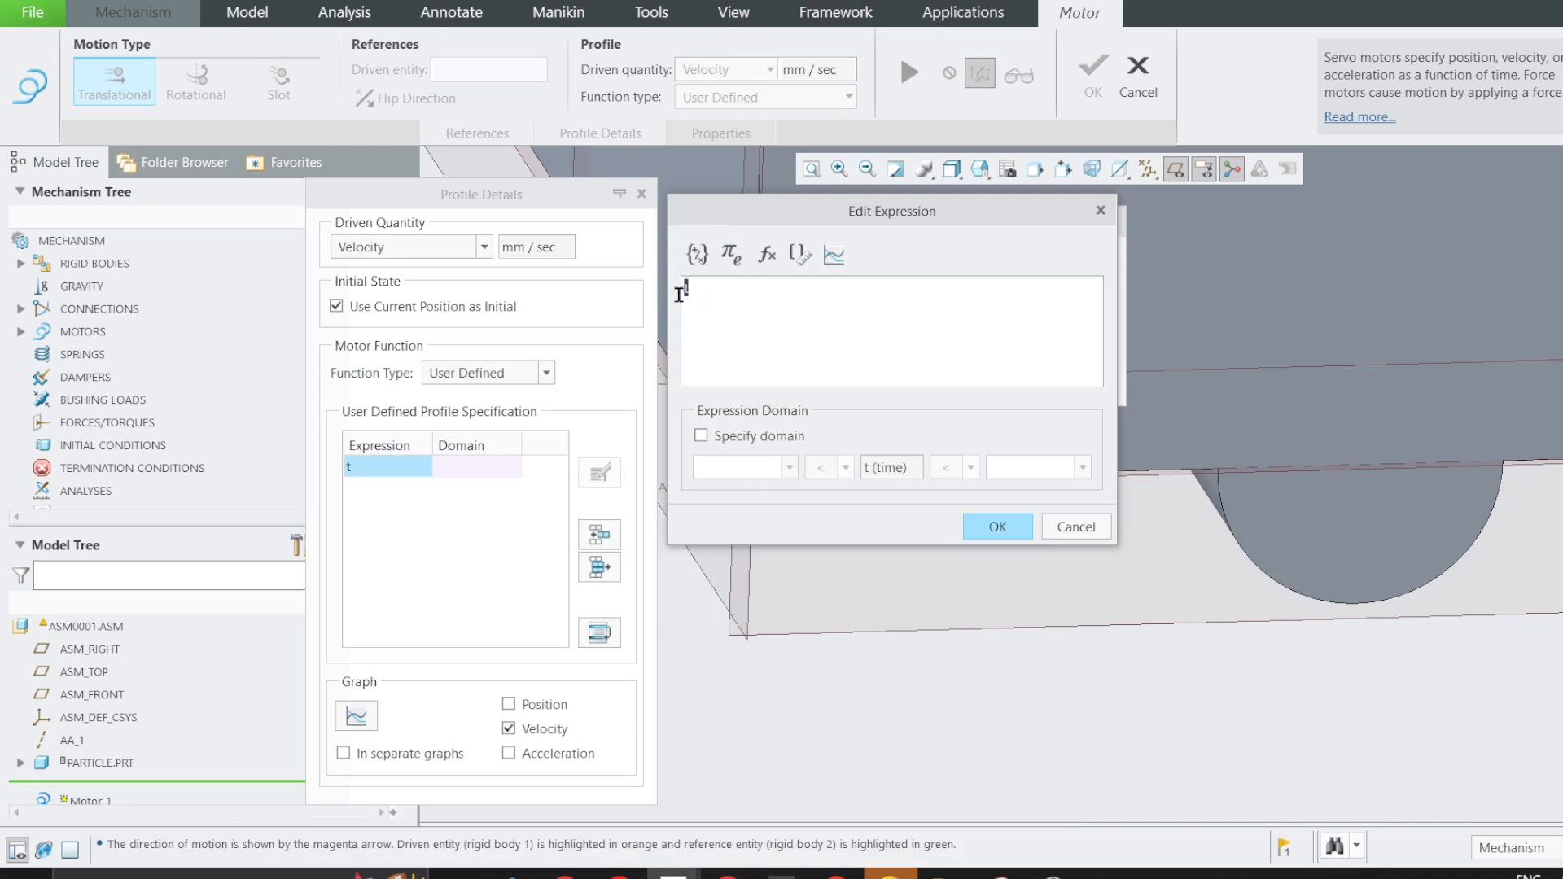
{"action": "type", "text": "v"}
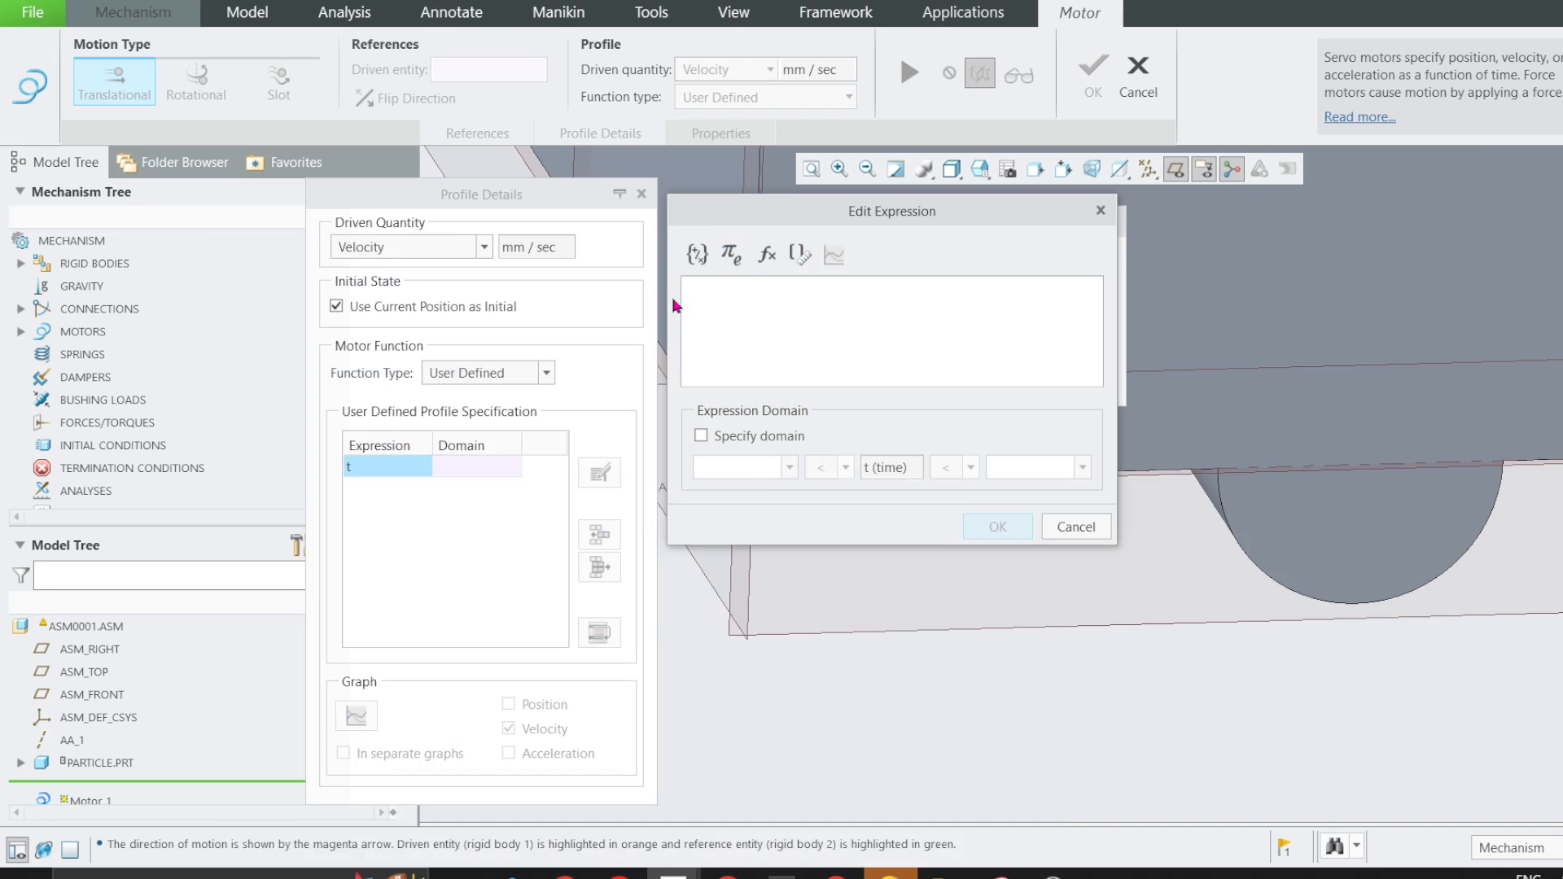
{"action": "type", "text": "400"}
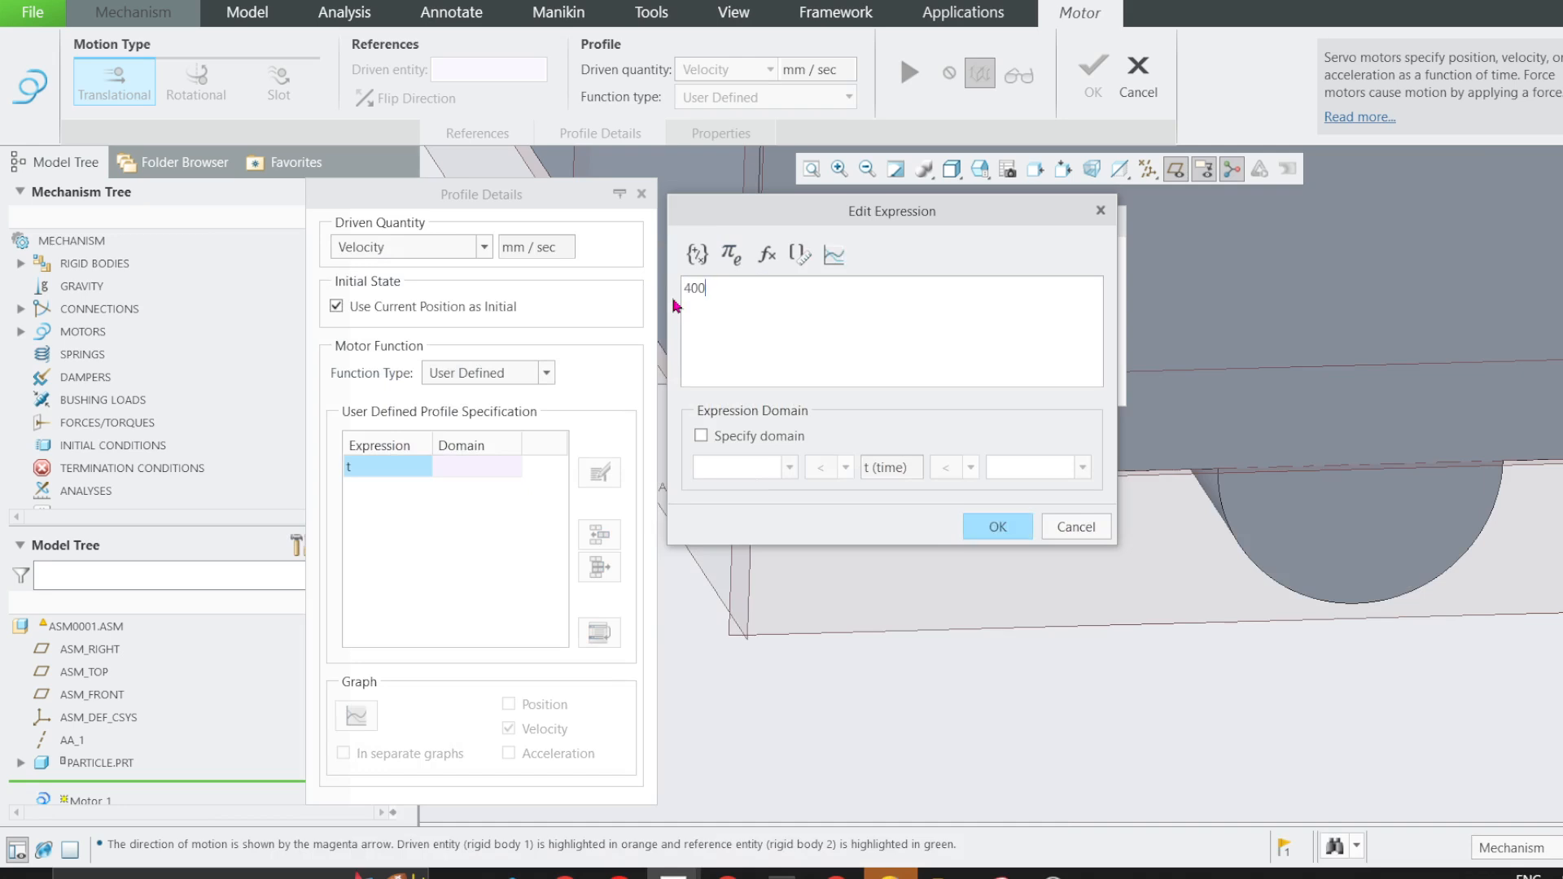
{"action": "type", "text": "-"}
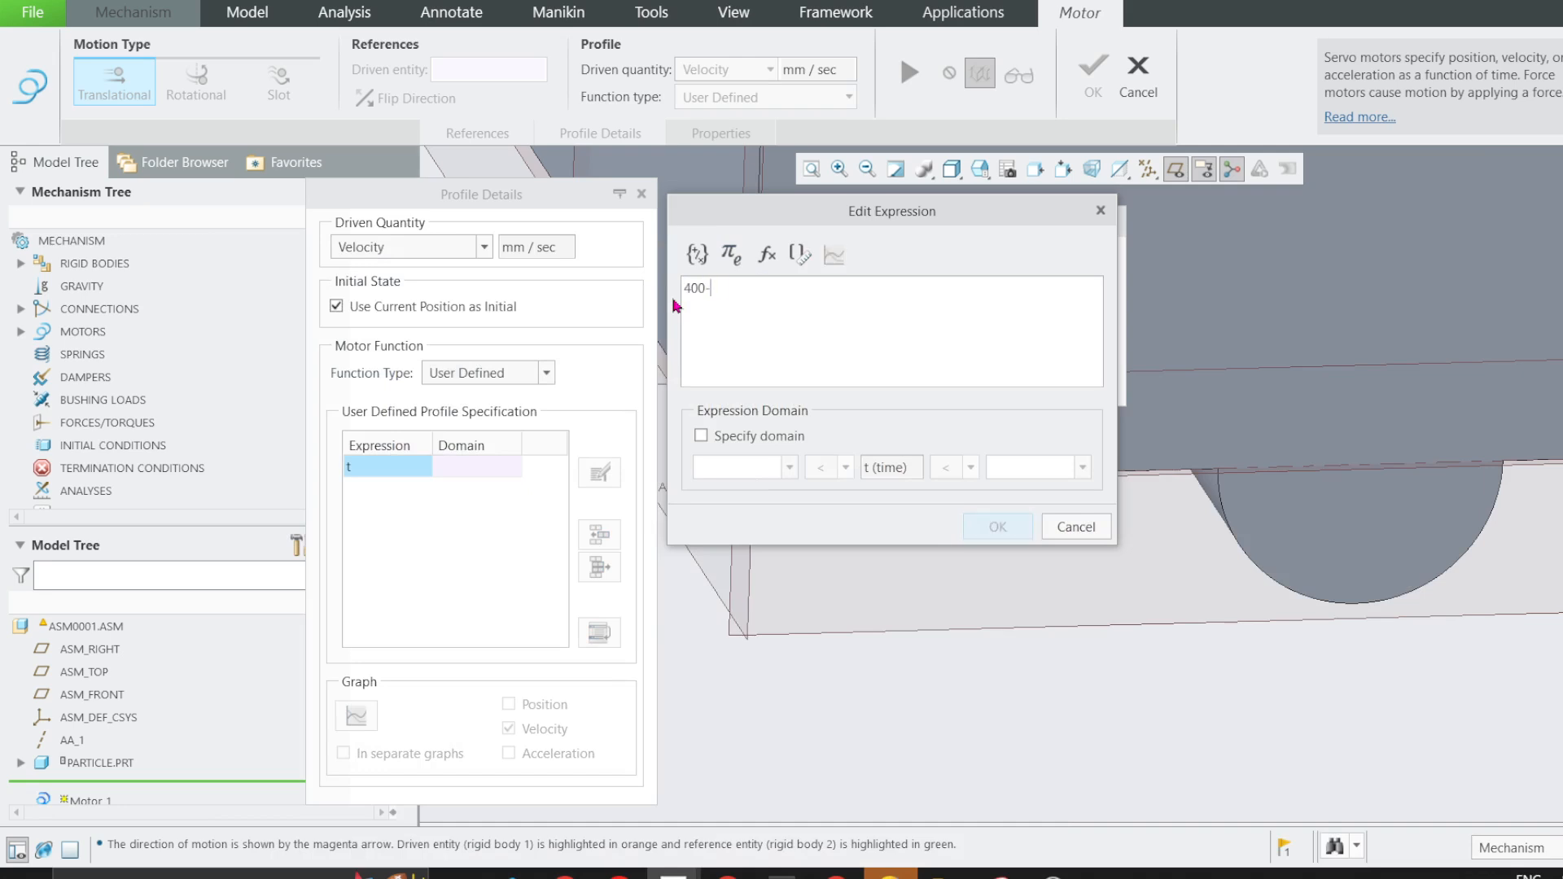
{"action": "type", "text": "16"}
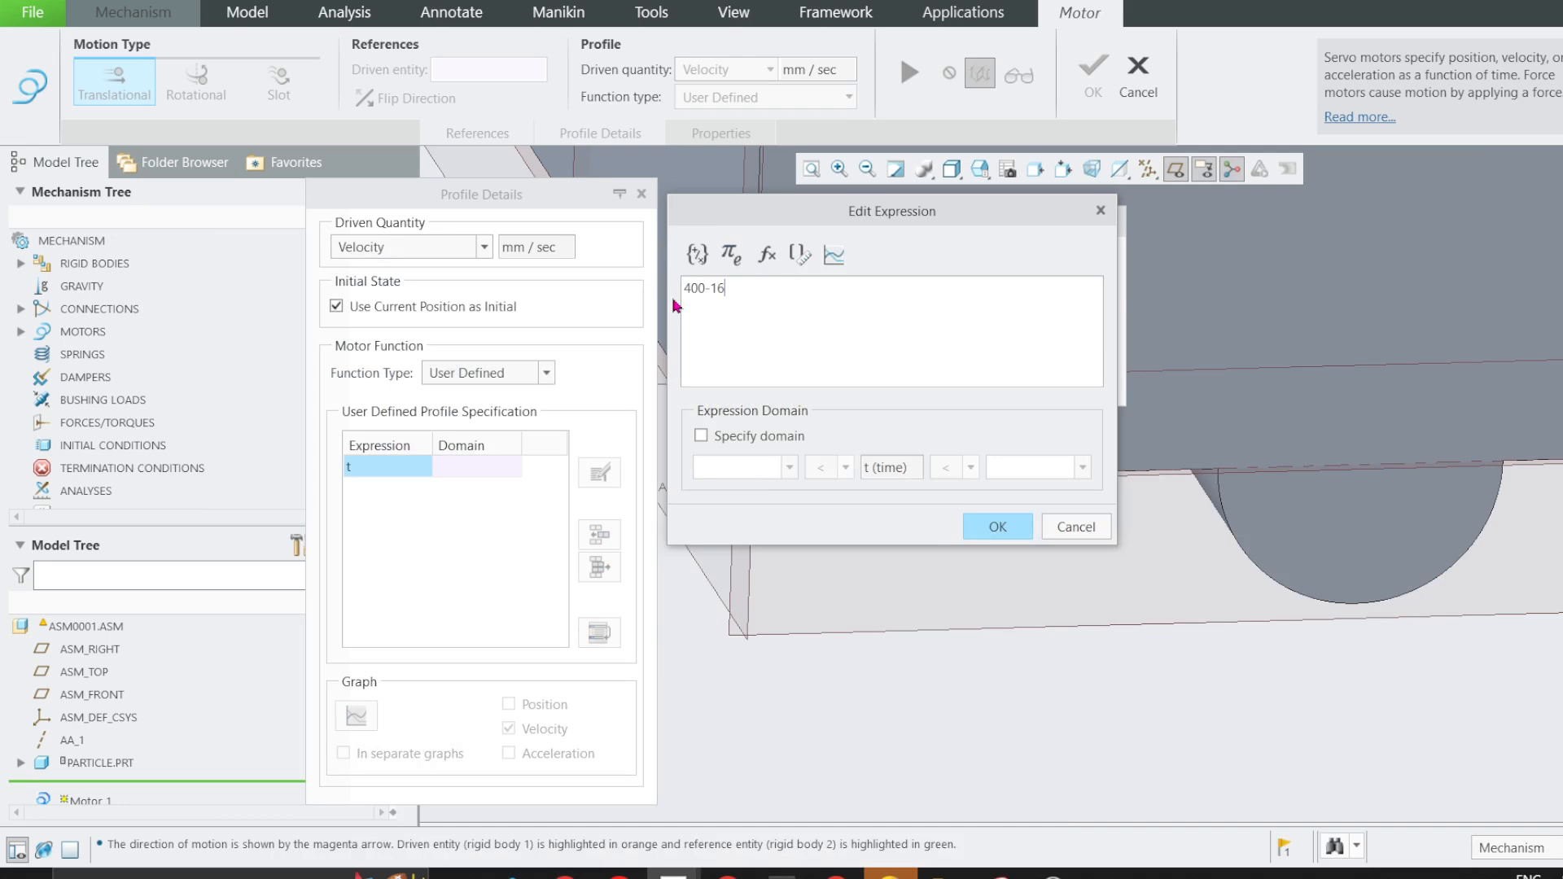
{"action": "type", "text": "*"}
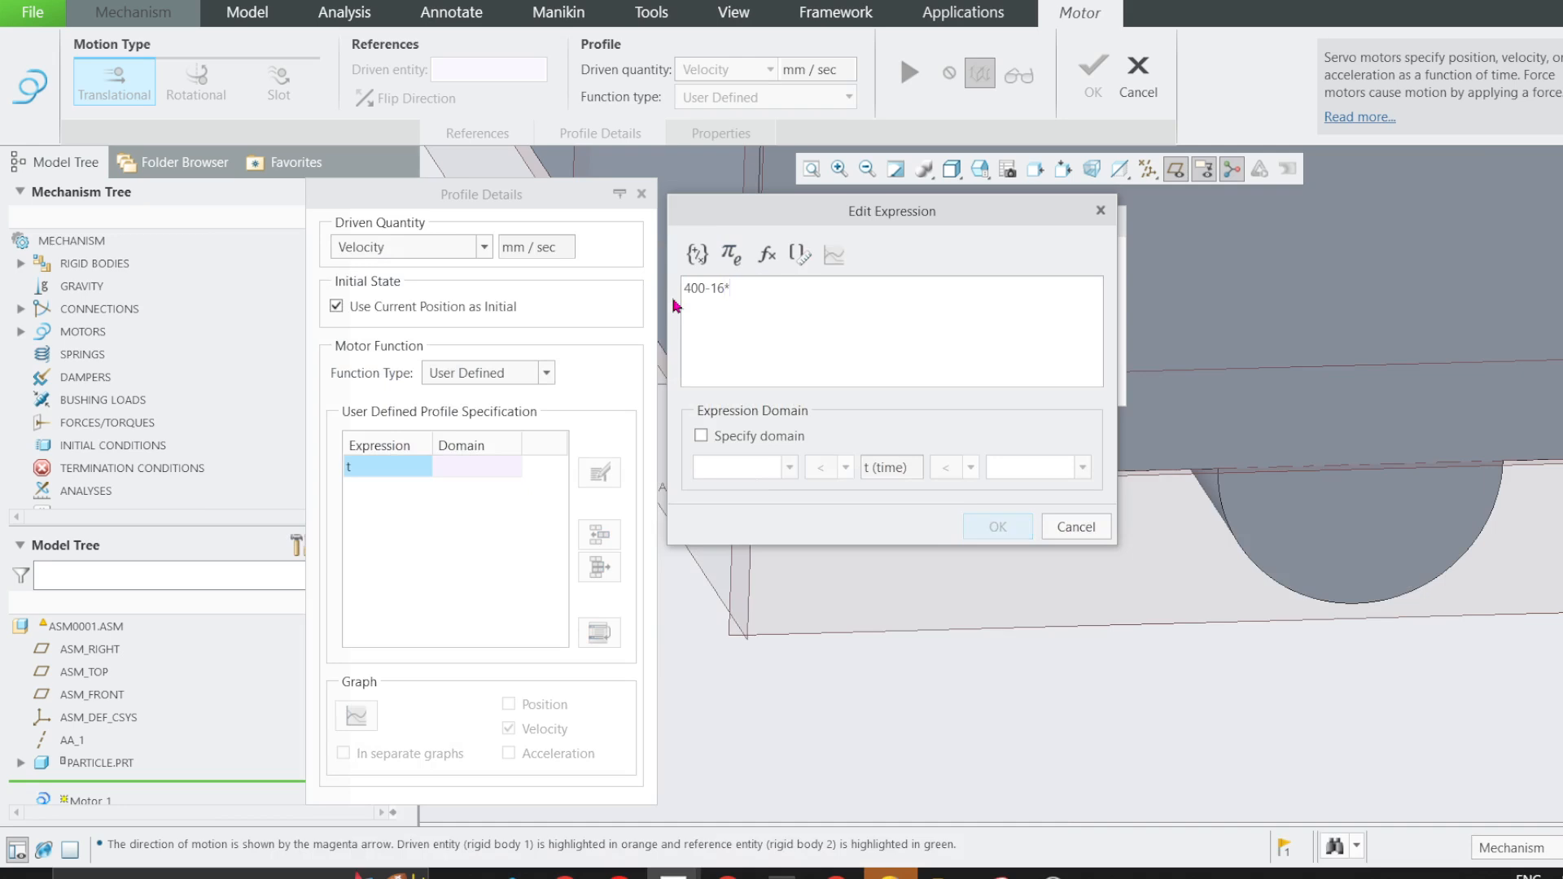
{"action": "type", "text": "t"}
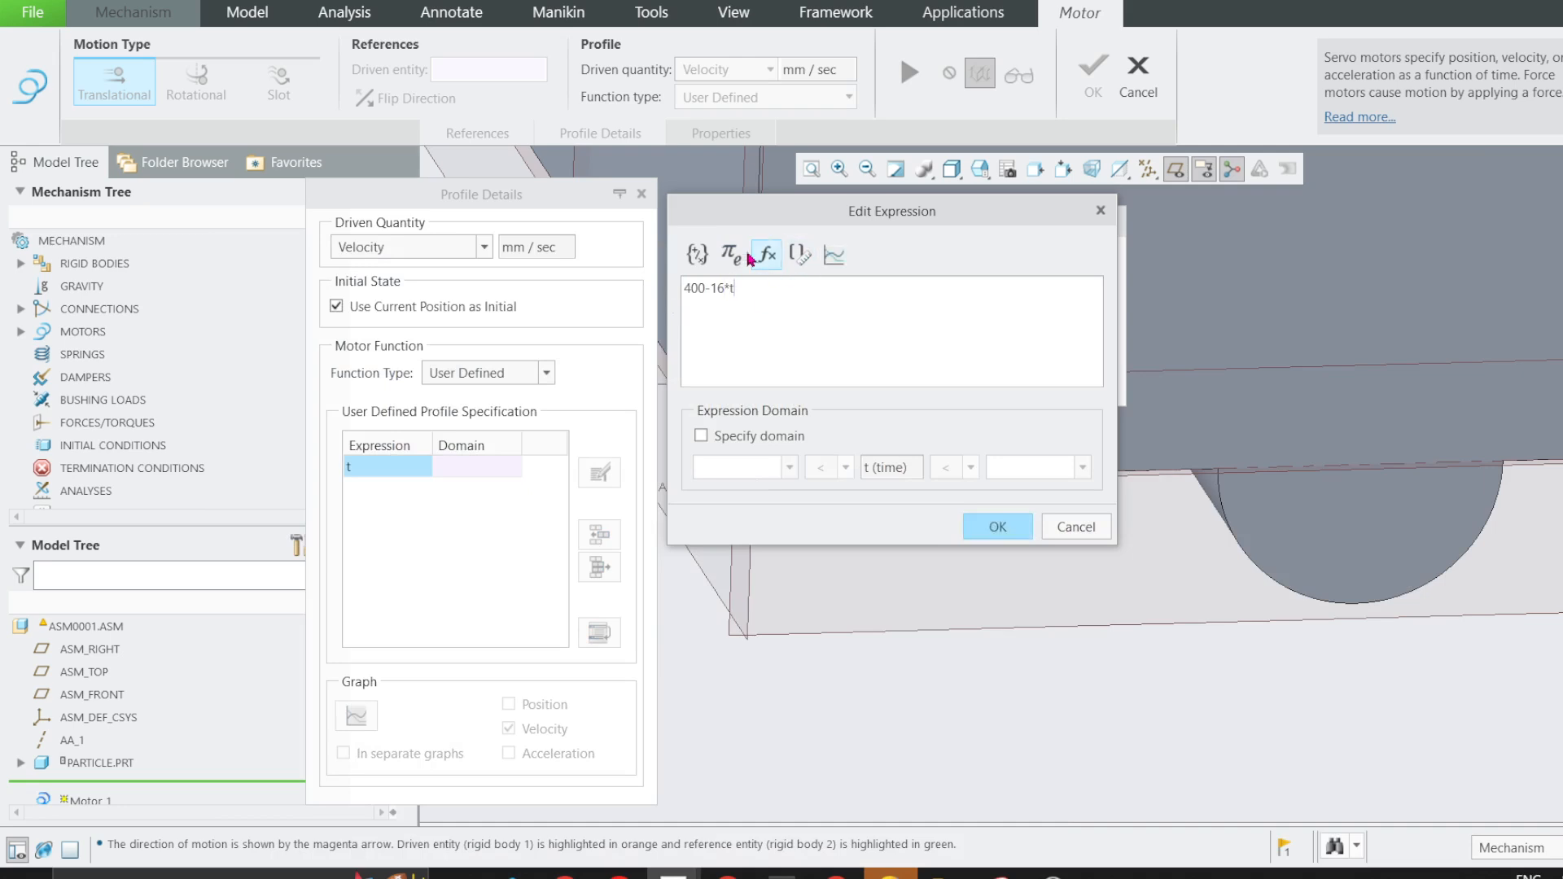
Insert the ^ operator and exponent 2 to complete the expression as 400-16*t^2, and create the servo motor.
{"action": "left_click", "coordinate": [751, 257]}
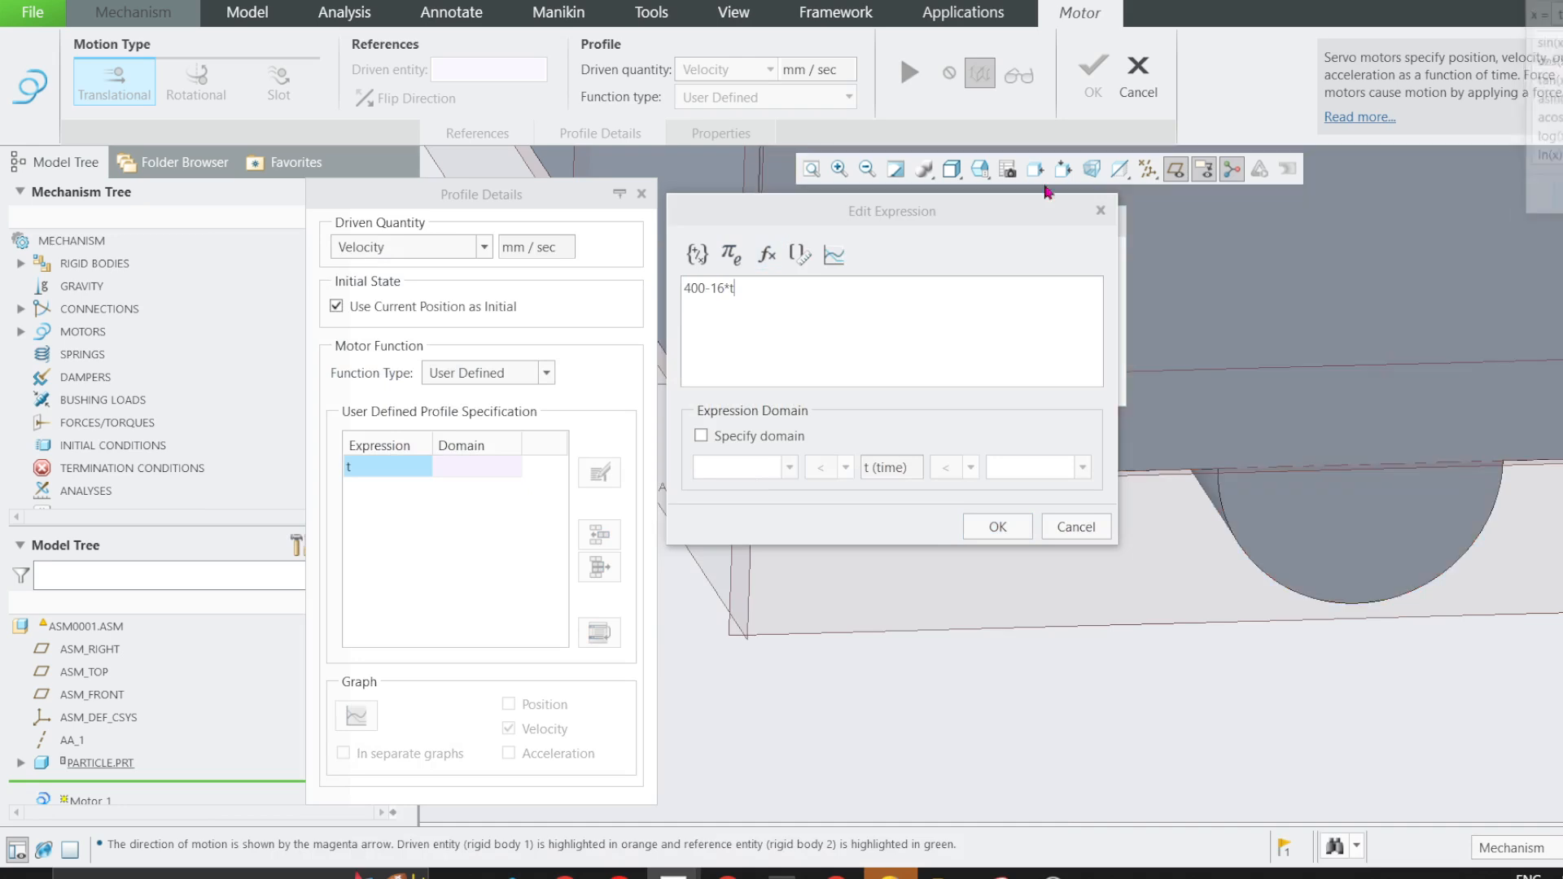
{"action": "left_click", "coordinate": [699, 256]}
{"action": "left_click_drag", "start_coordinate": [1541, 1], "coordinate": [1088, 204]}
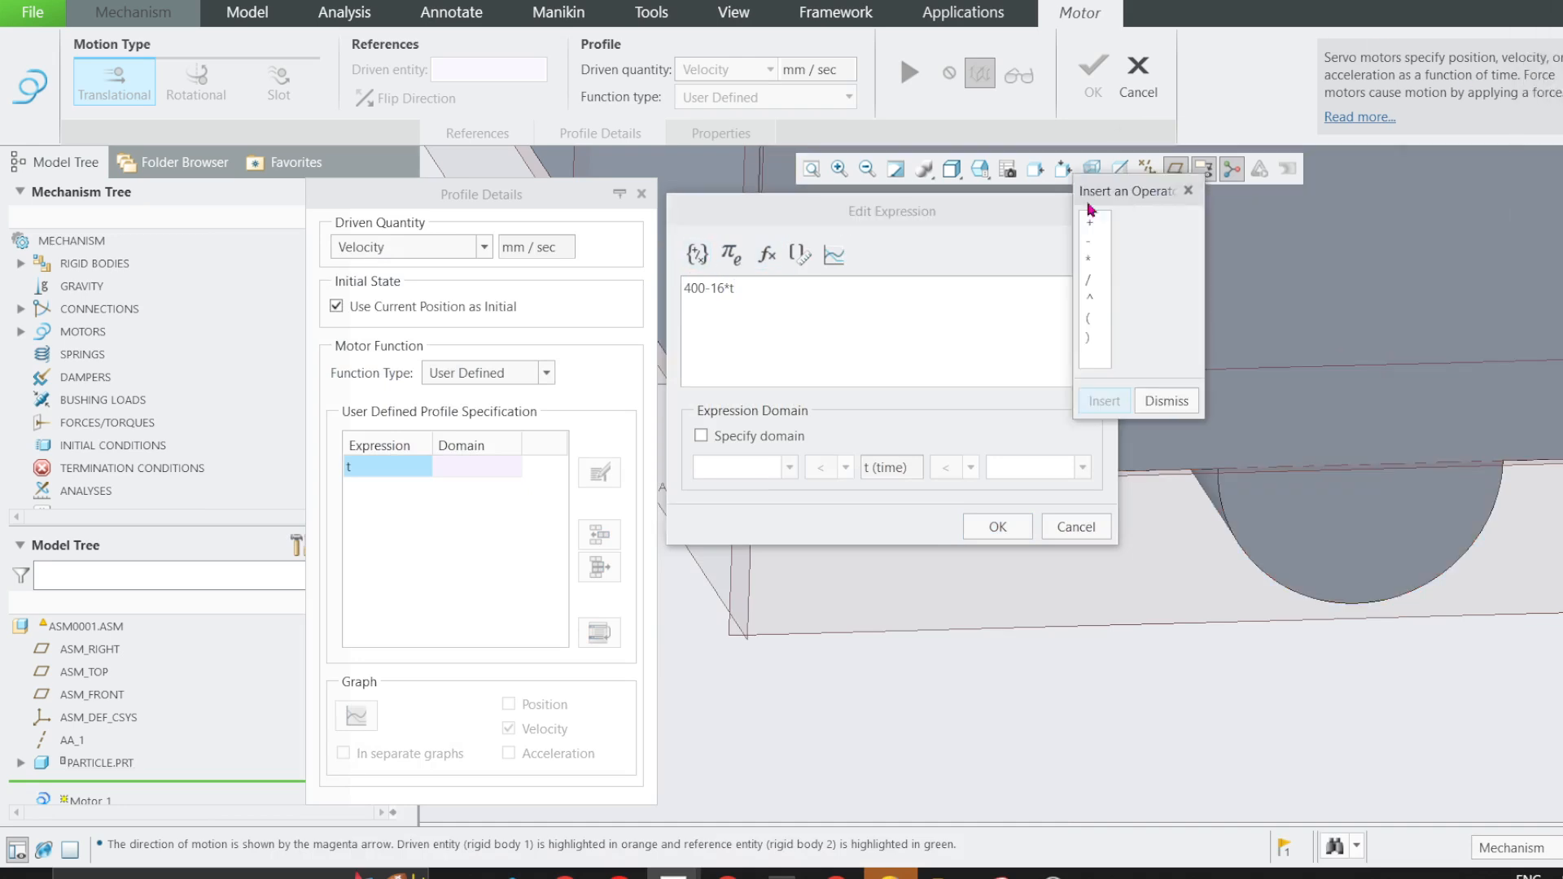
{"action": "double_click", "coordinate": [1088, 298]}
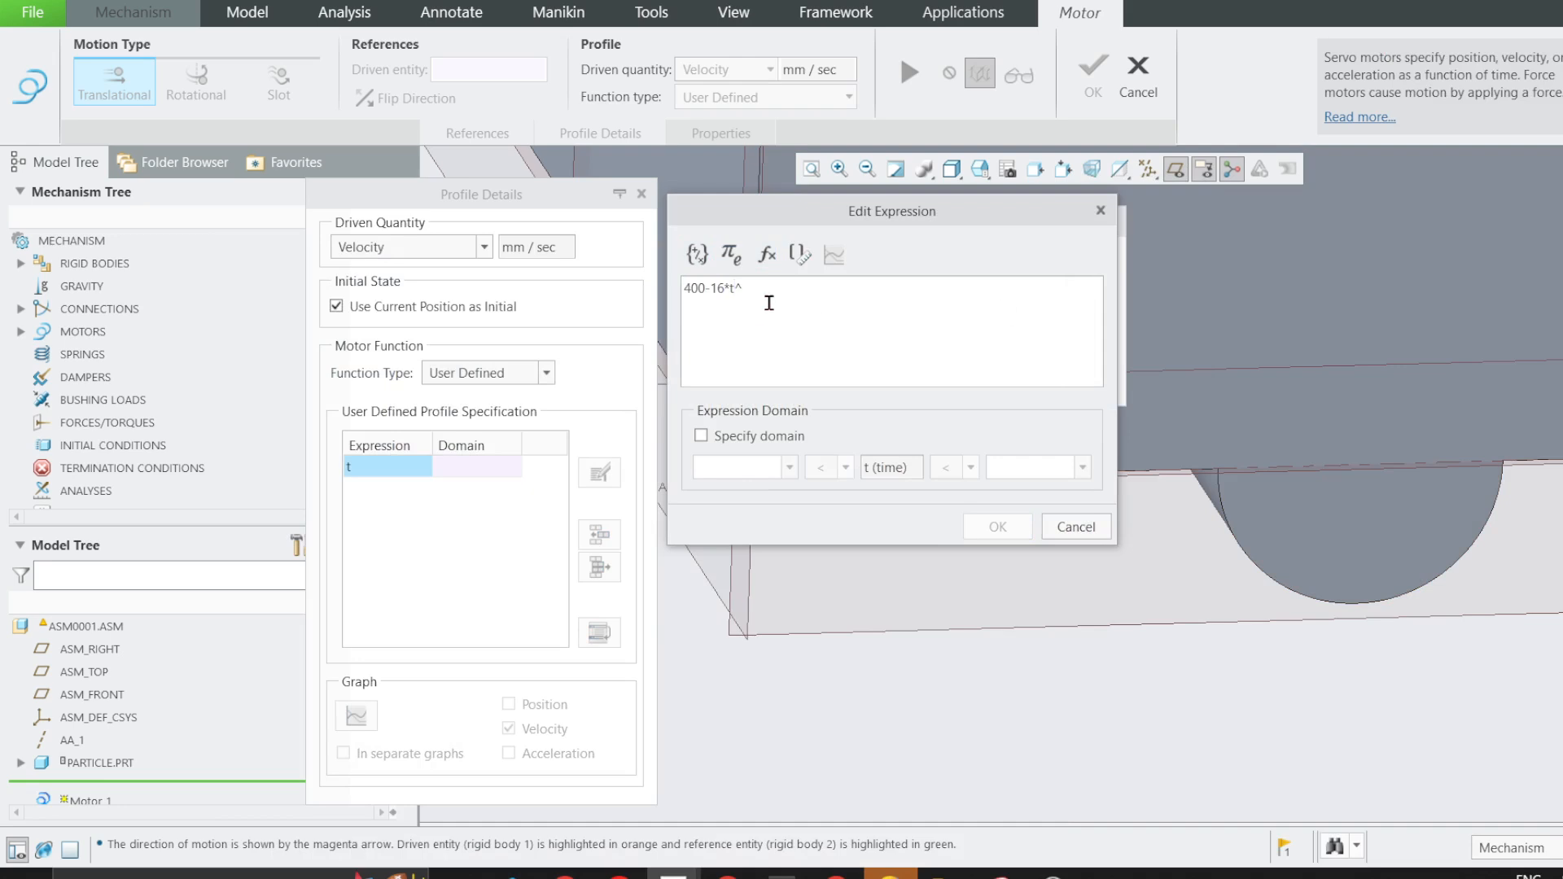
{"action": "type", "text": "2"}
{"action": "left_click", "coordinate": [995, 526]}
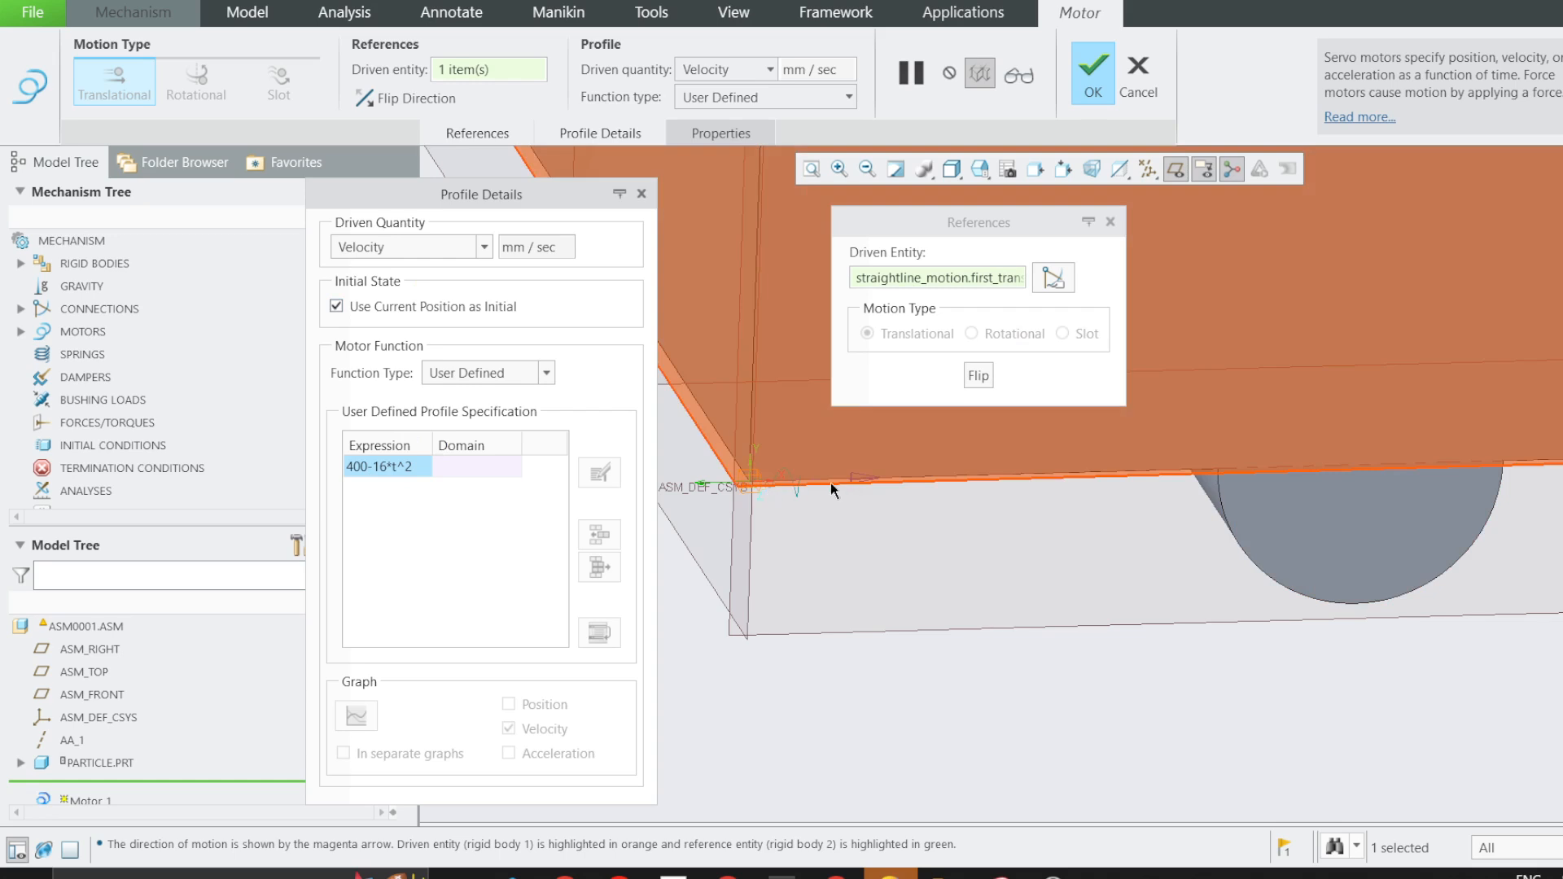
{"action": "left_click", "coordinate": [1091, 77]}
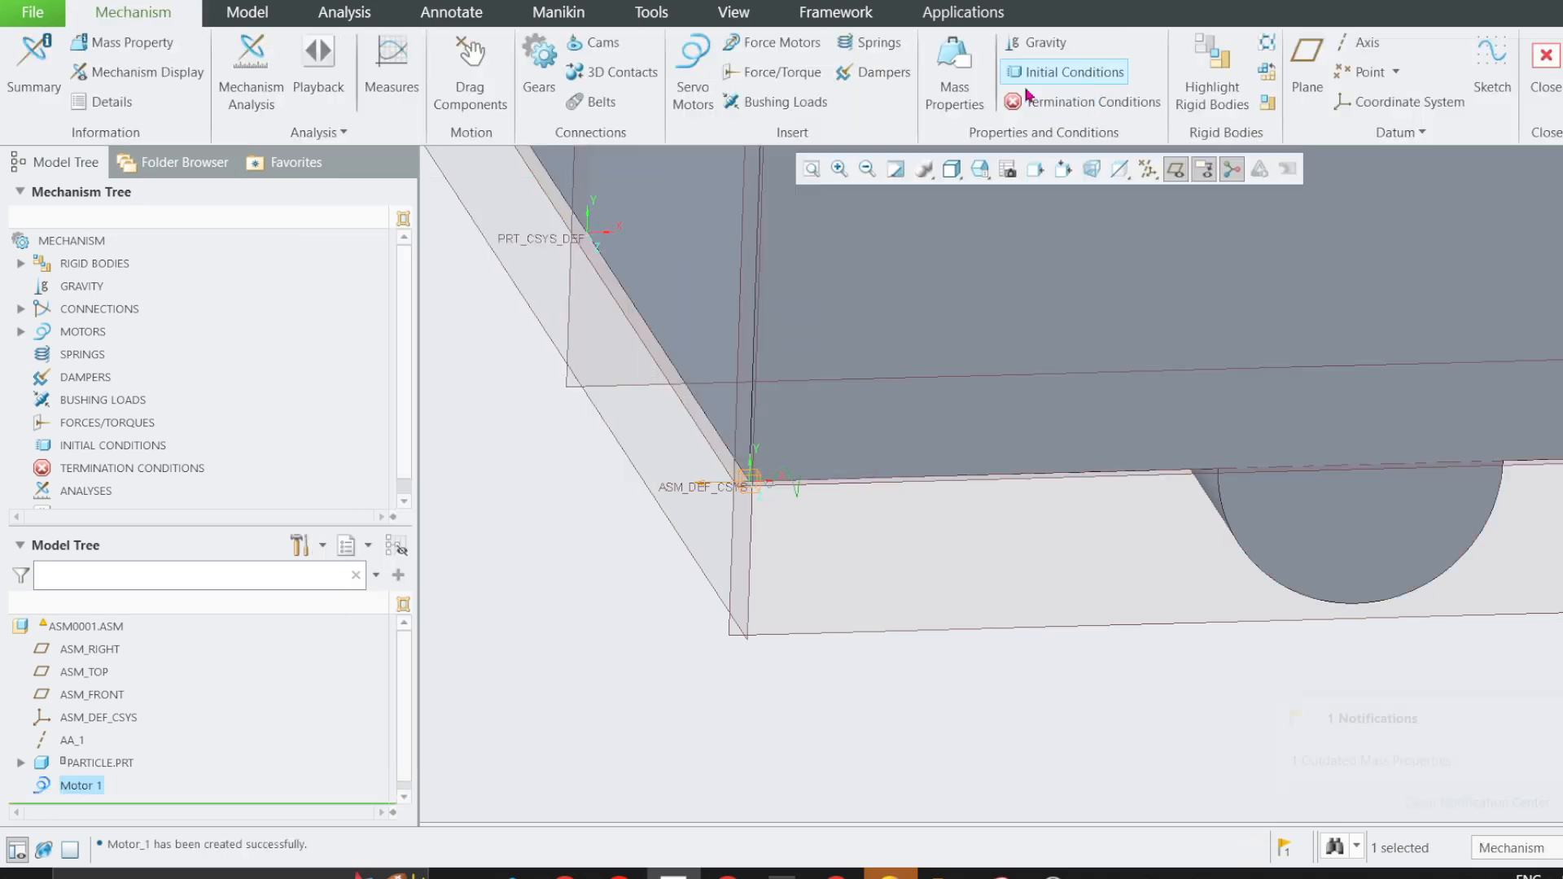
Reopen the definition of the servo motor from the mechanism's motors and rename it V_PROFILE.
{"action": "scroll", "coordinate": [94, 468], "scroll_direction": "down", "scroll_amount": 1}
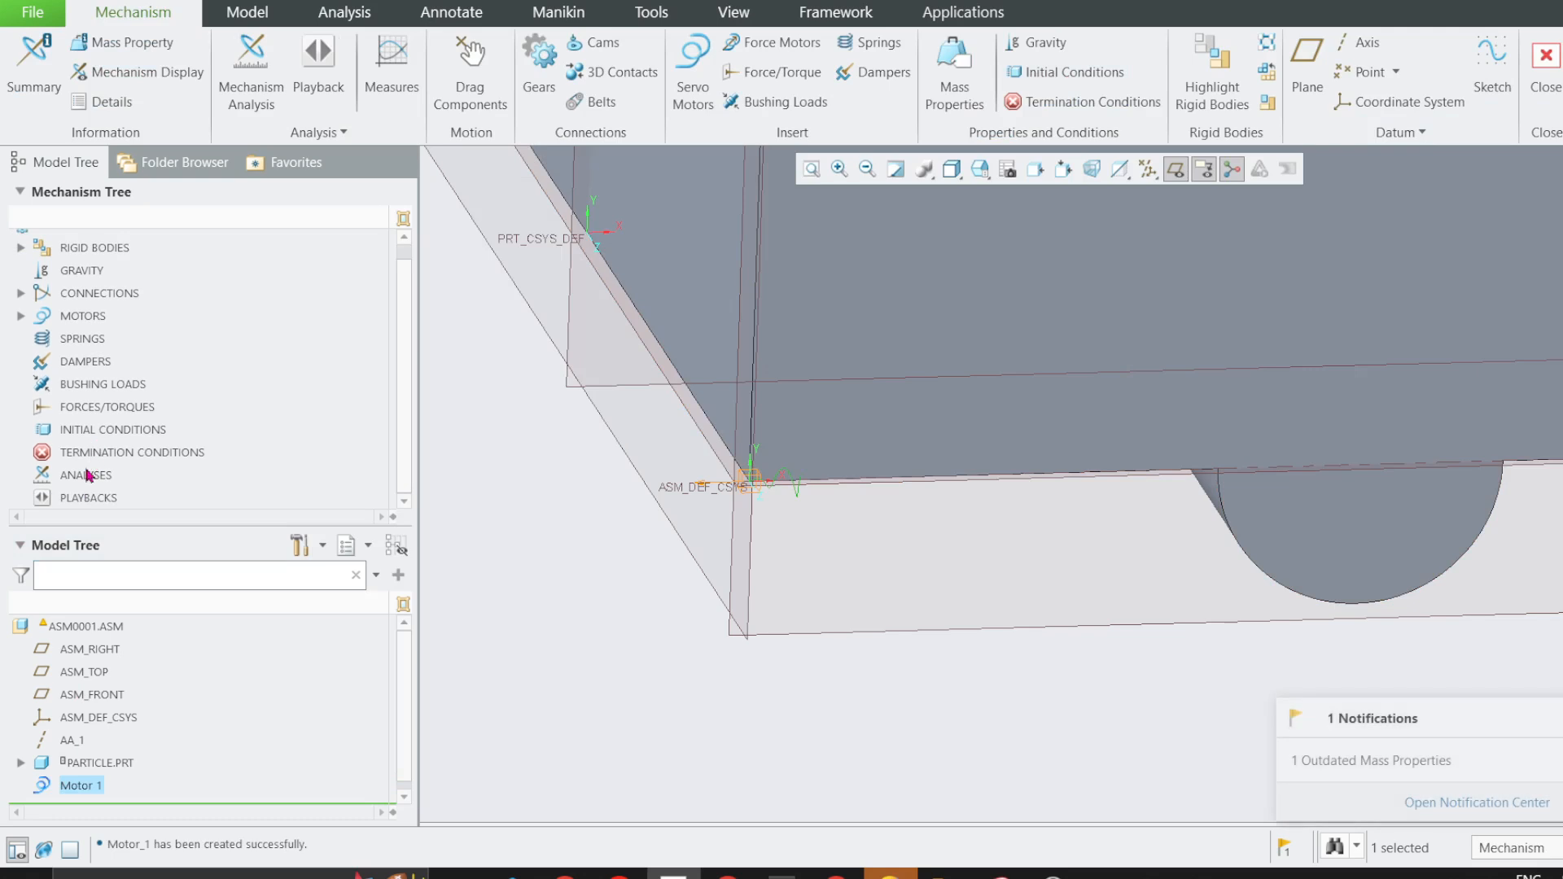
{"action": "left_click", "coordinate": [22, 295]}
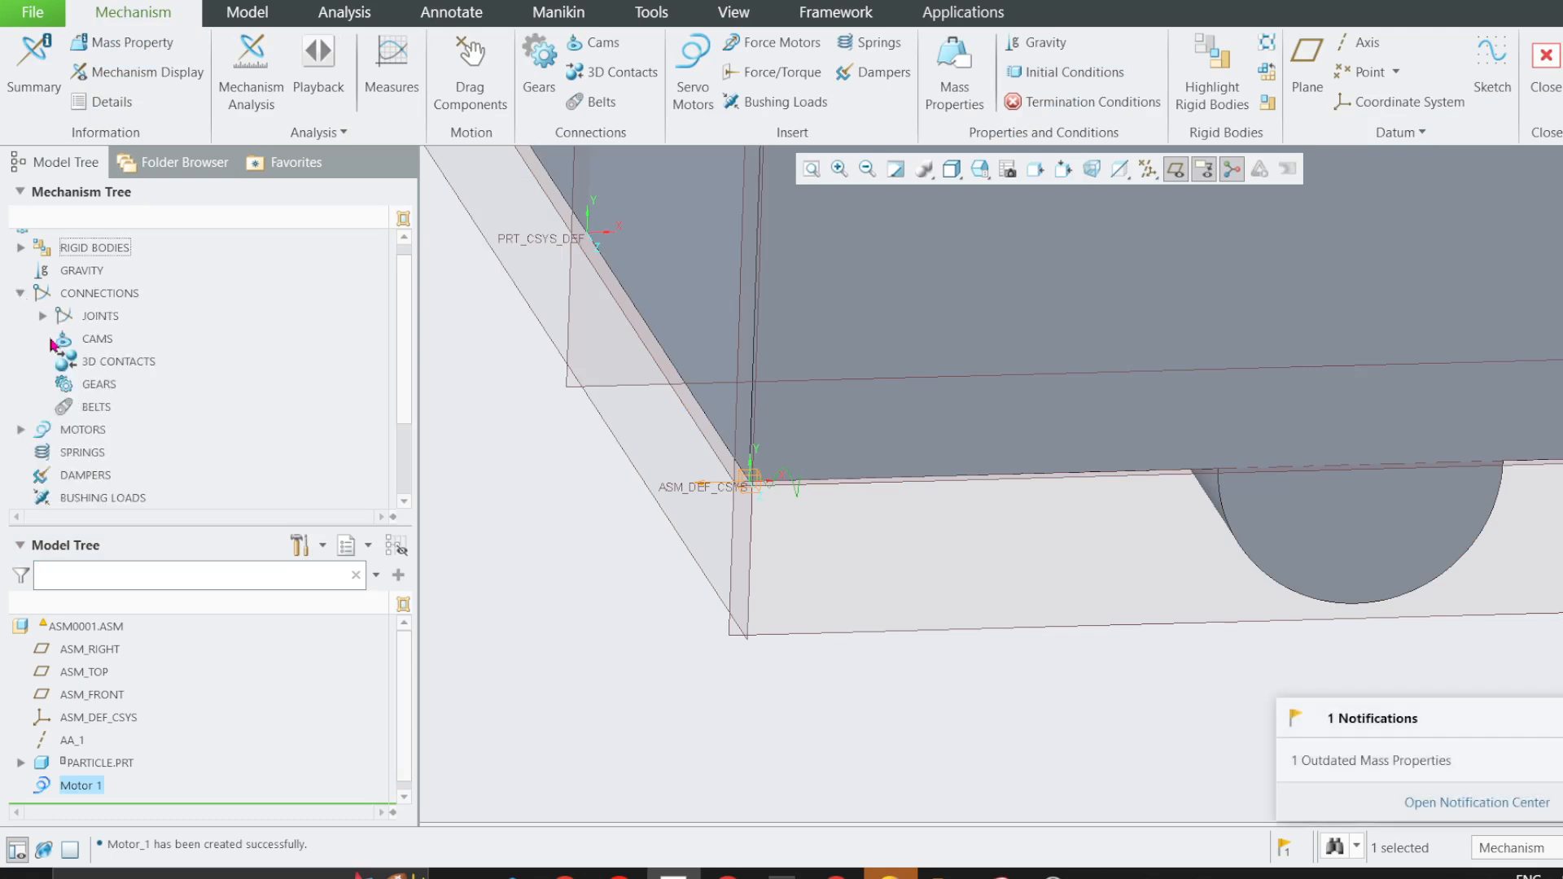
{"action": "left_click", "coordinate": [20, 432]}
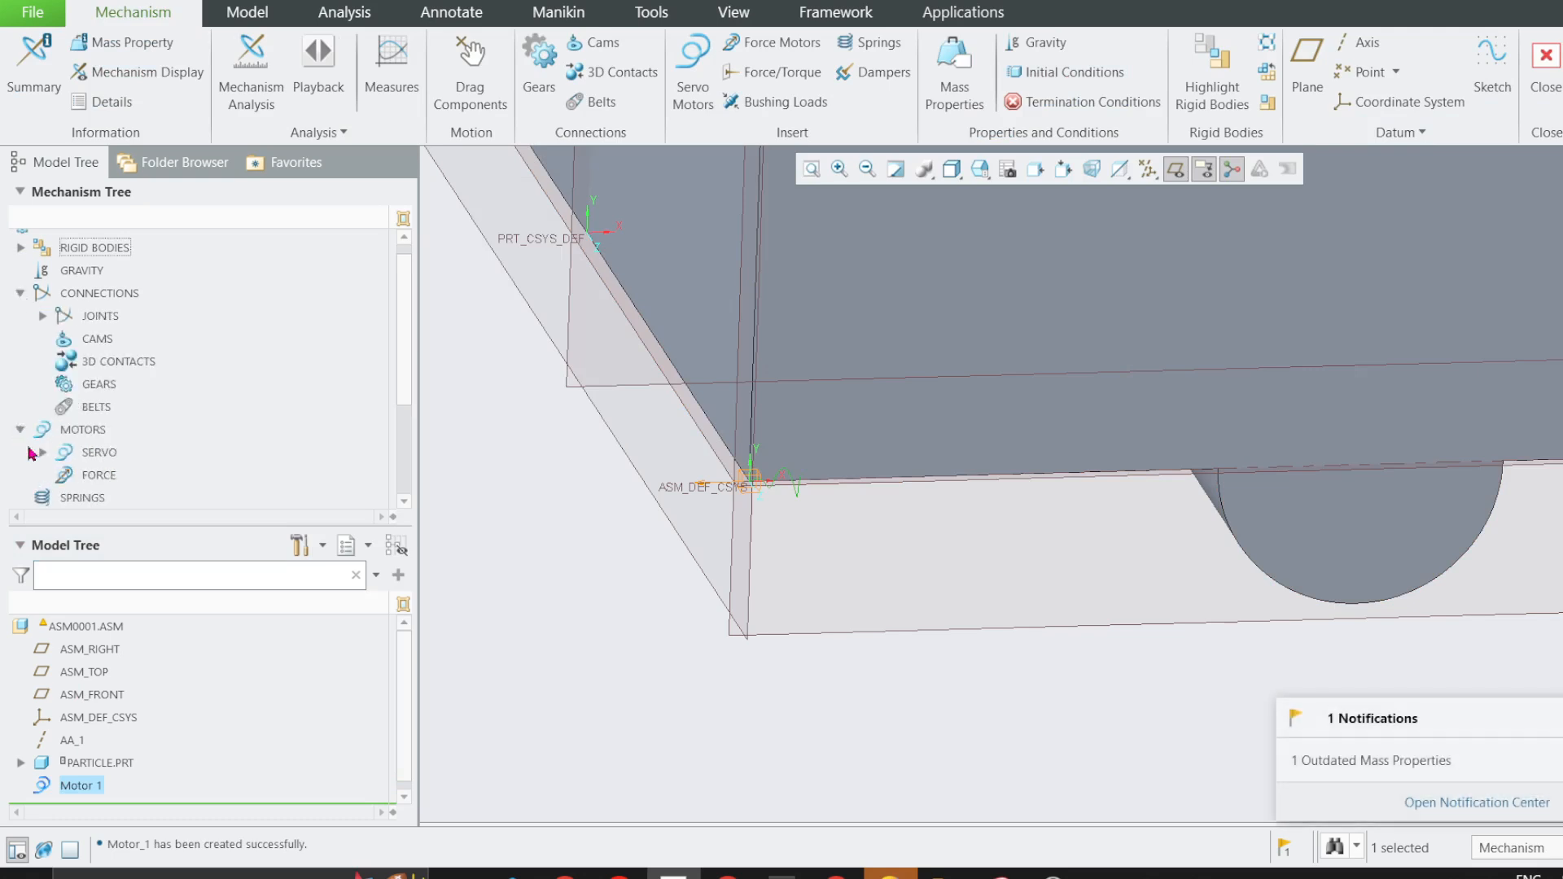
{"action": "left_click", "coordinate": [42, 453]}
{"action": "scroll", "coordinate": [128, 466], "scroll_direction": "down", "scroll_amount": 2}
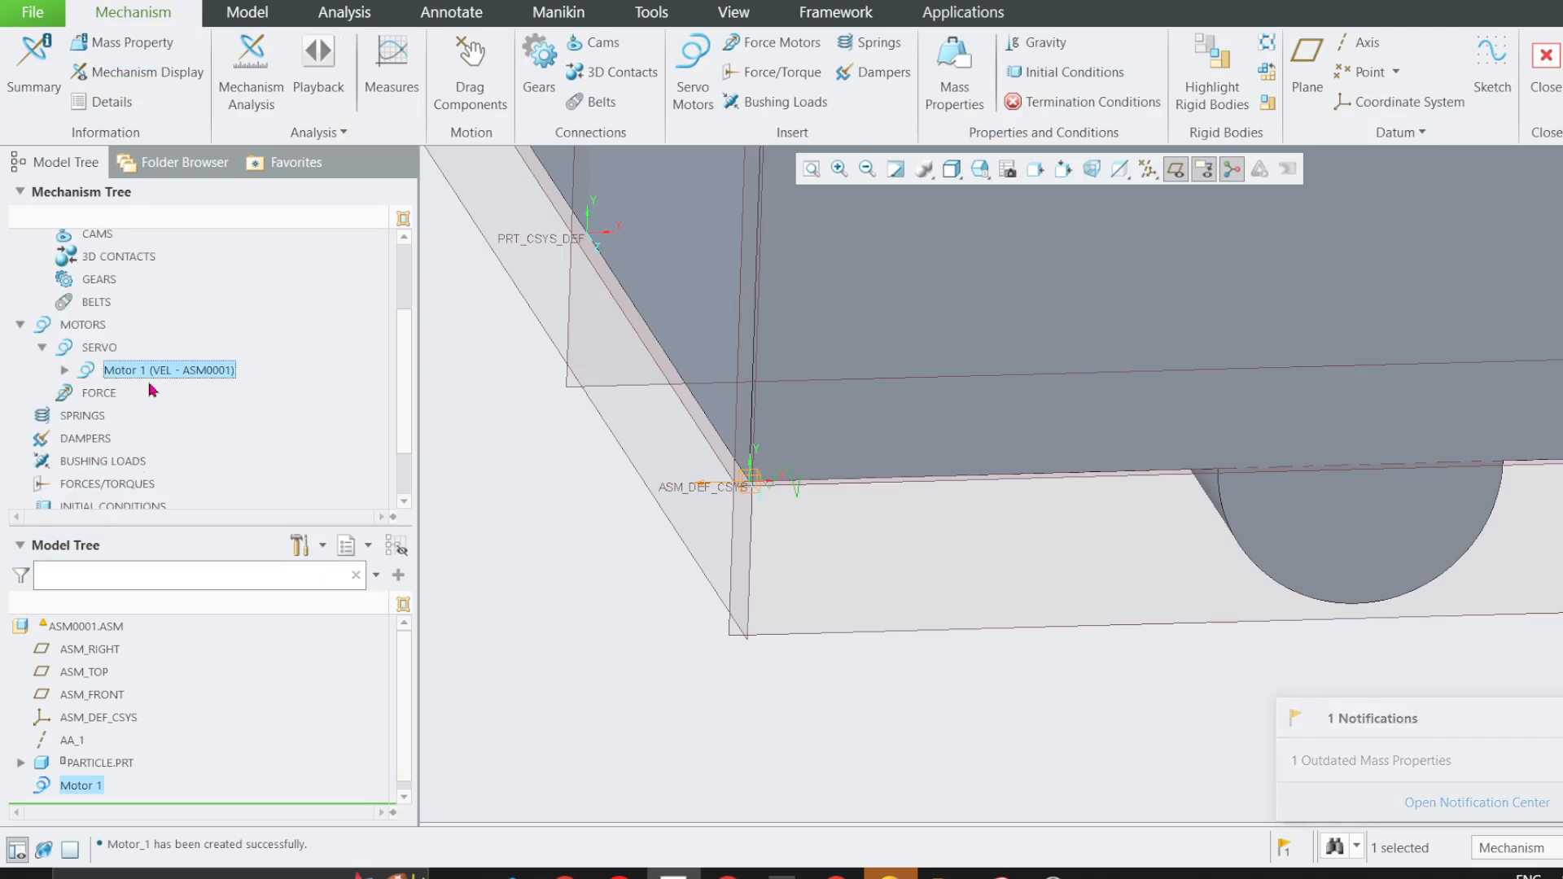
{"action": "right_click", "coordinate": [156, 378]}
{"action": "left_click", "coordinate": [155, 310]}
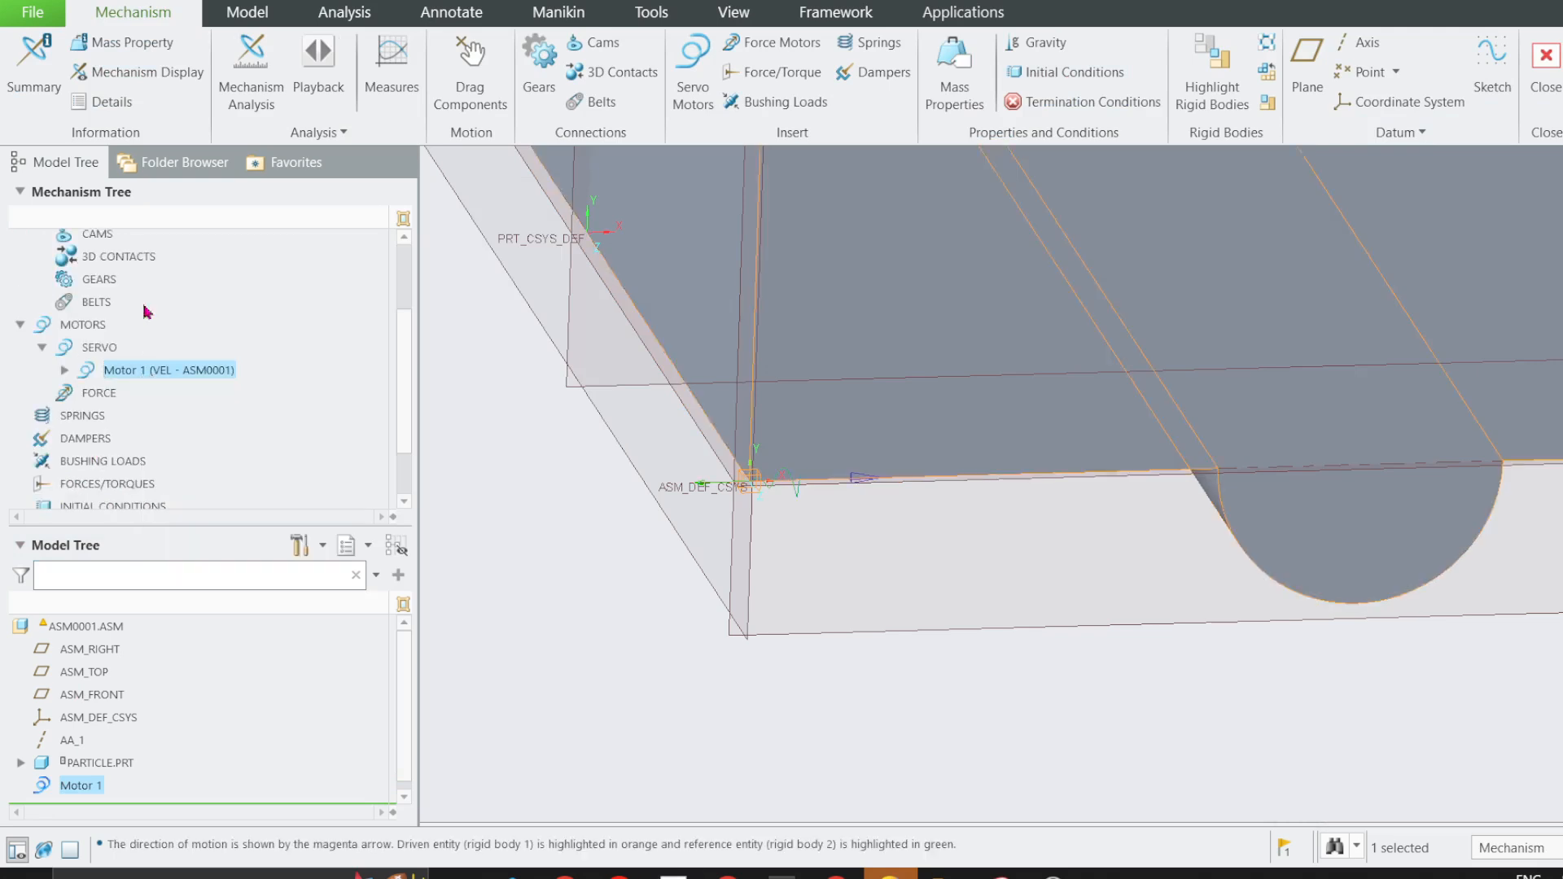
{"action": "left_click", "coordinate": [712, 134]}
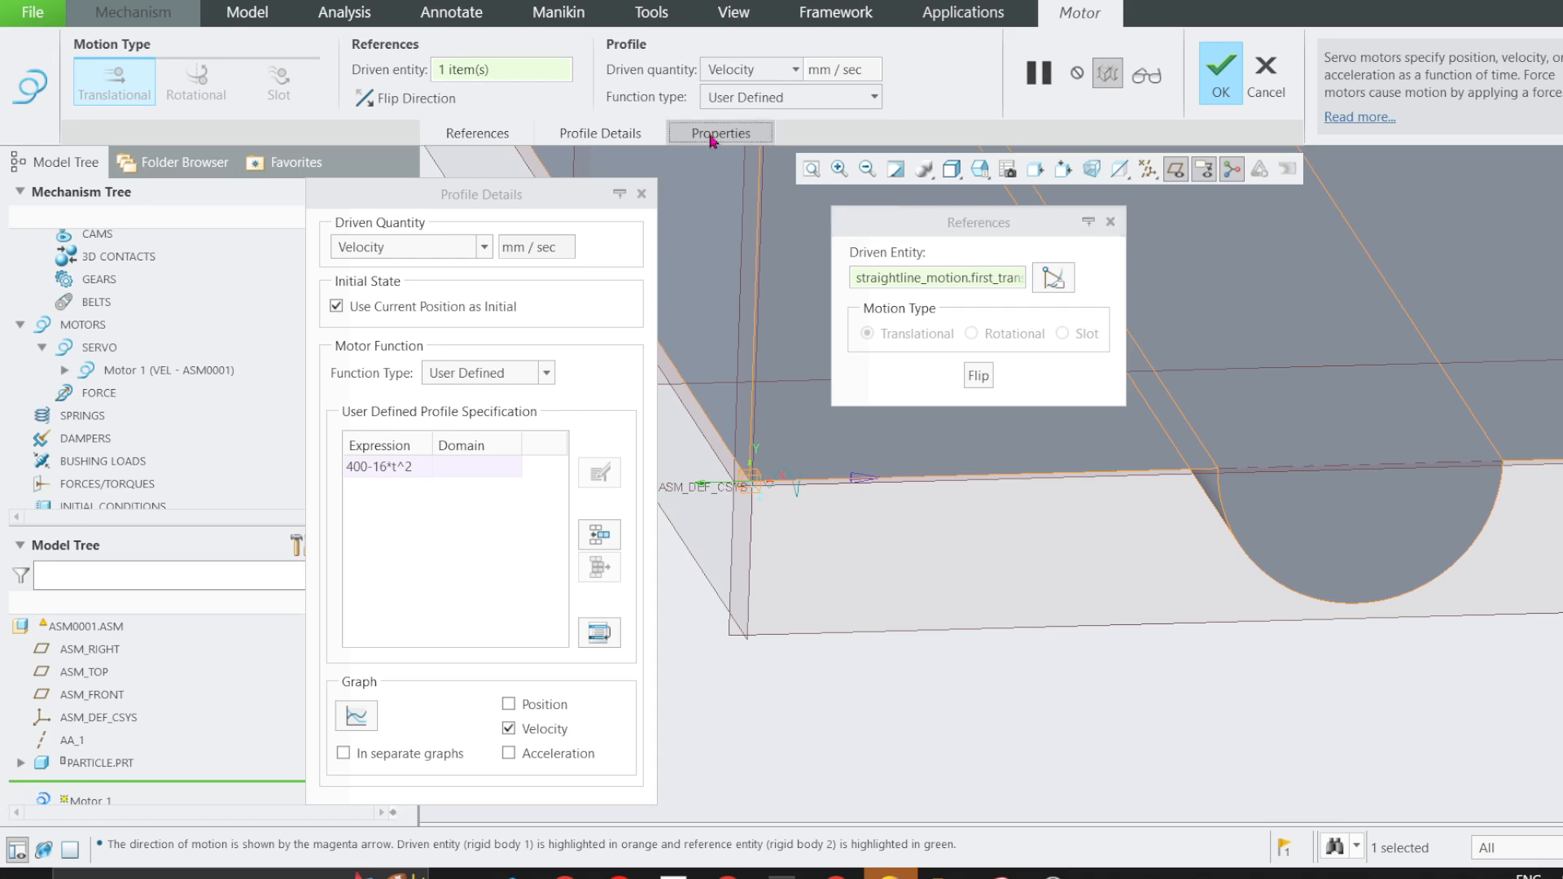
{"action": "left_click_drag", "start_coordinate": [781, 200], "coordinate": [711, 201]}
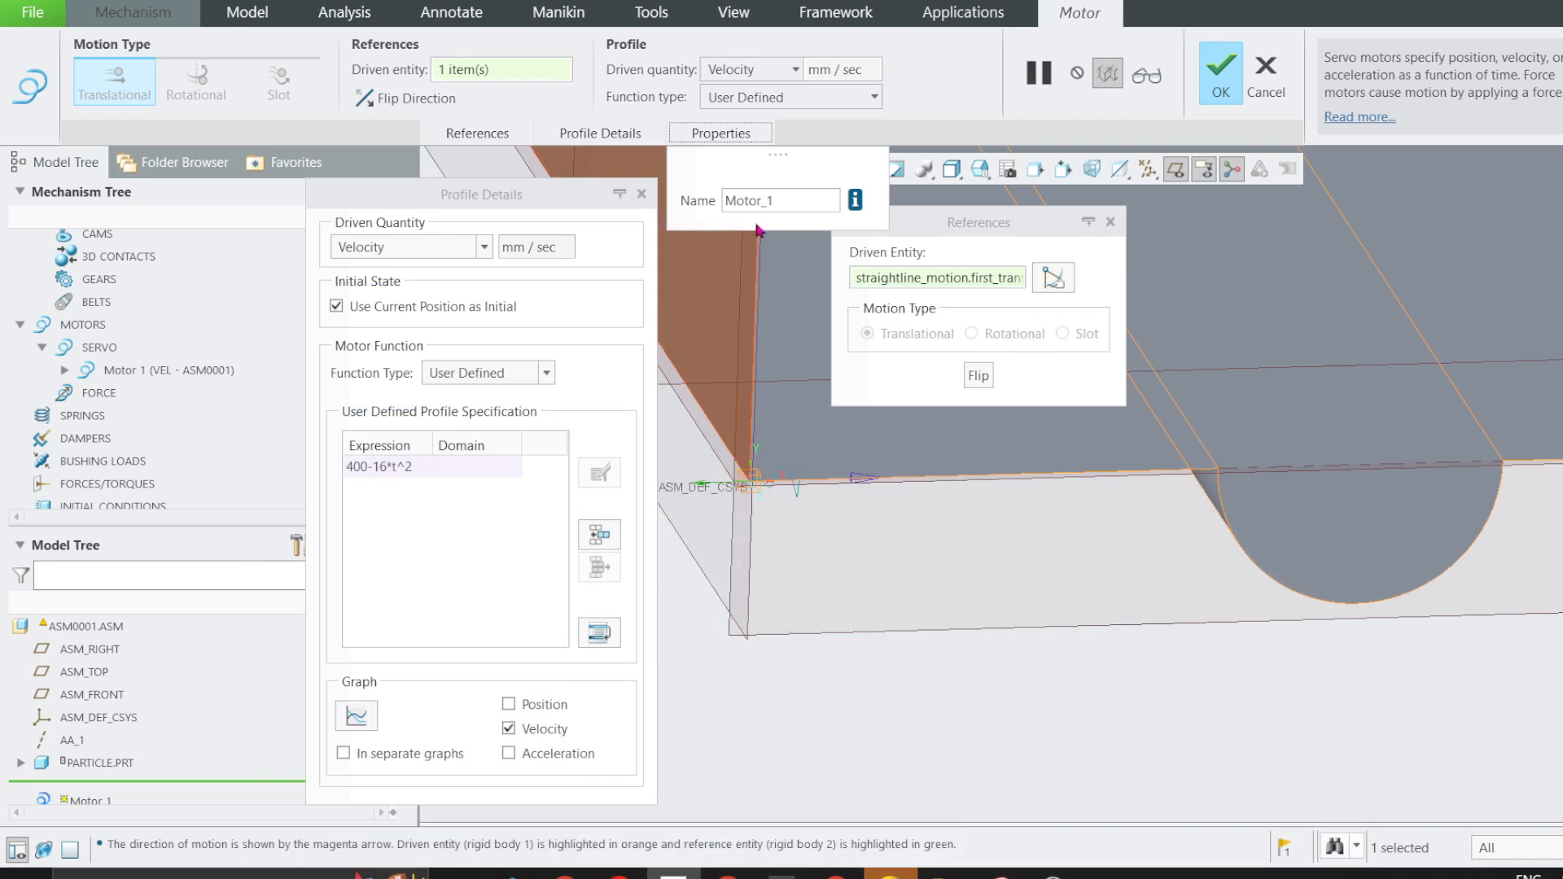
{"action": "left_click_drag", "start_coordinate": [780, 200], "coordinate": [725, 203]}
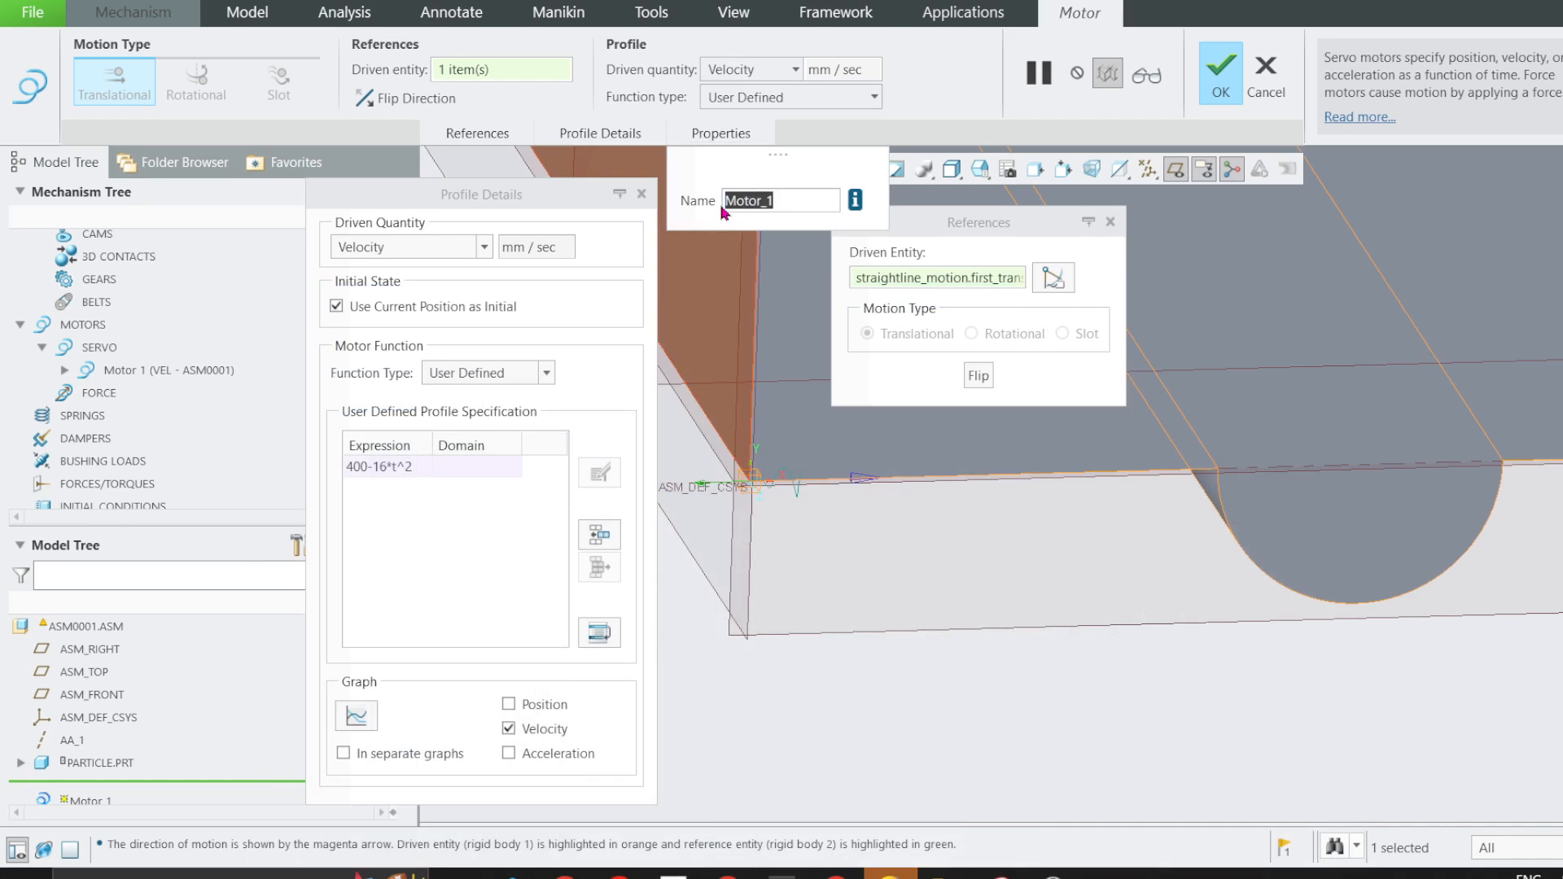
{"action": "type", "text": "V_profile"}
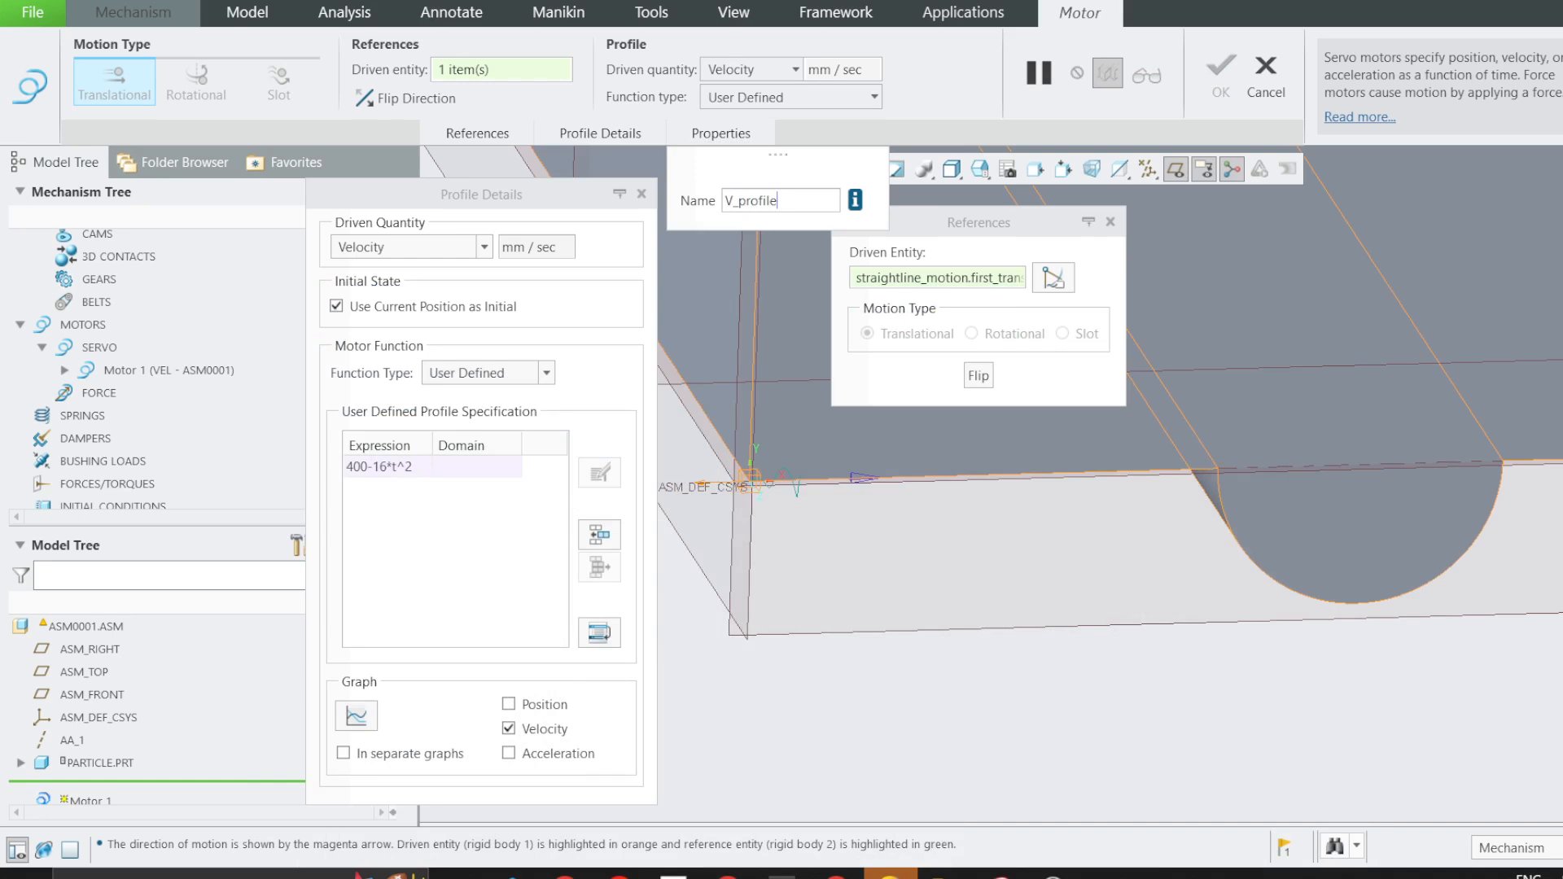
{"action": "key", "text": "Return"}
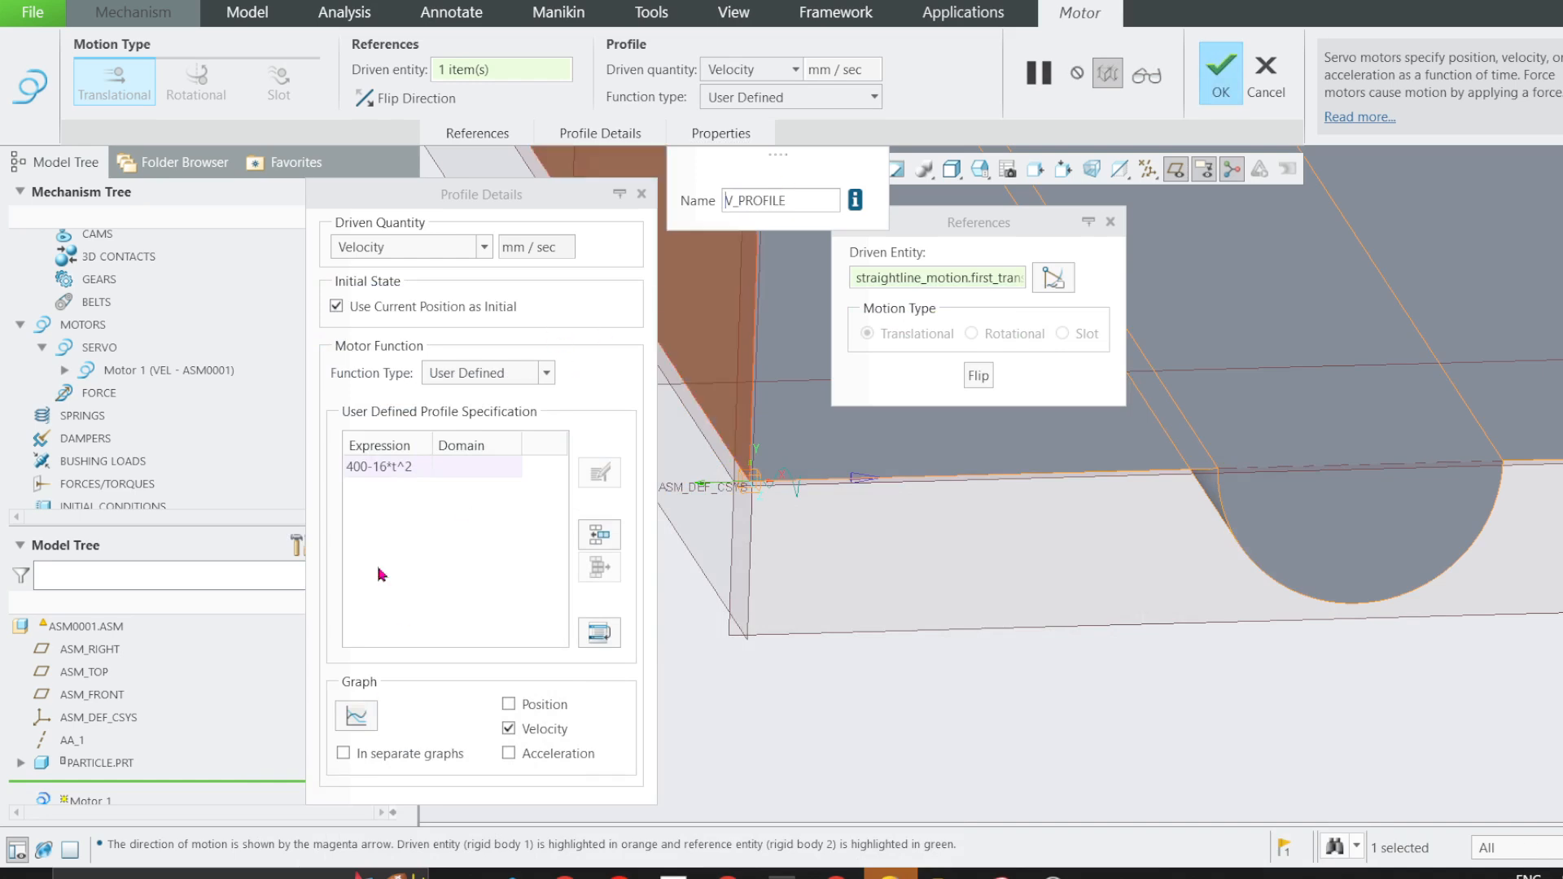
Graph the velocity of the 400-16*t^2 expression over the time range 0.00 to 10.00.
{"action": "left_click", "coordinate": [383, 467]}
{"action": "left_click", "coordinate": [357, 715]}
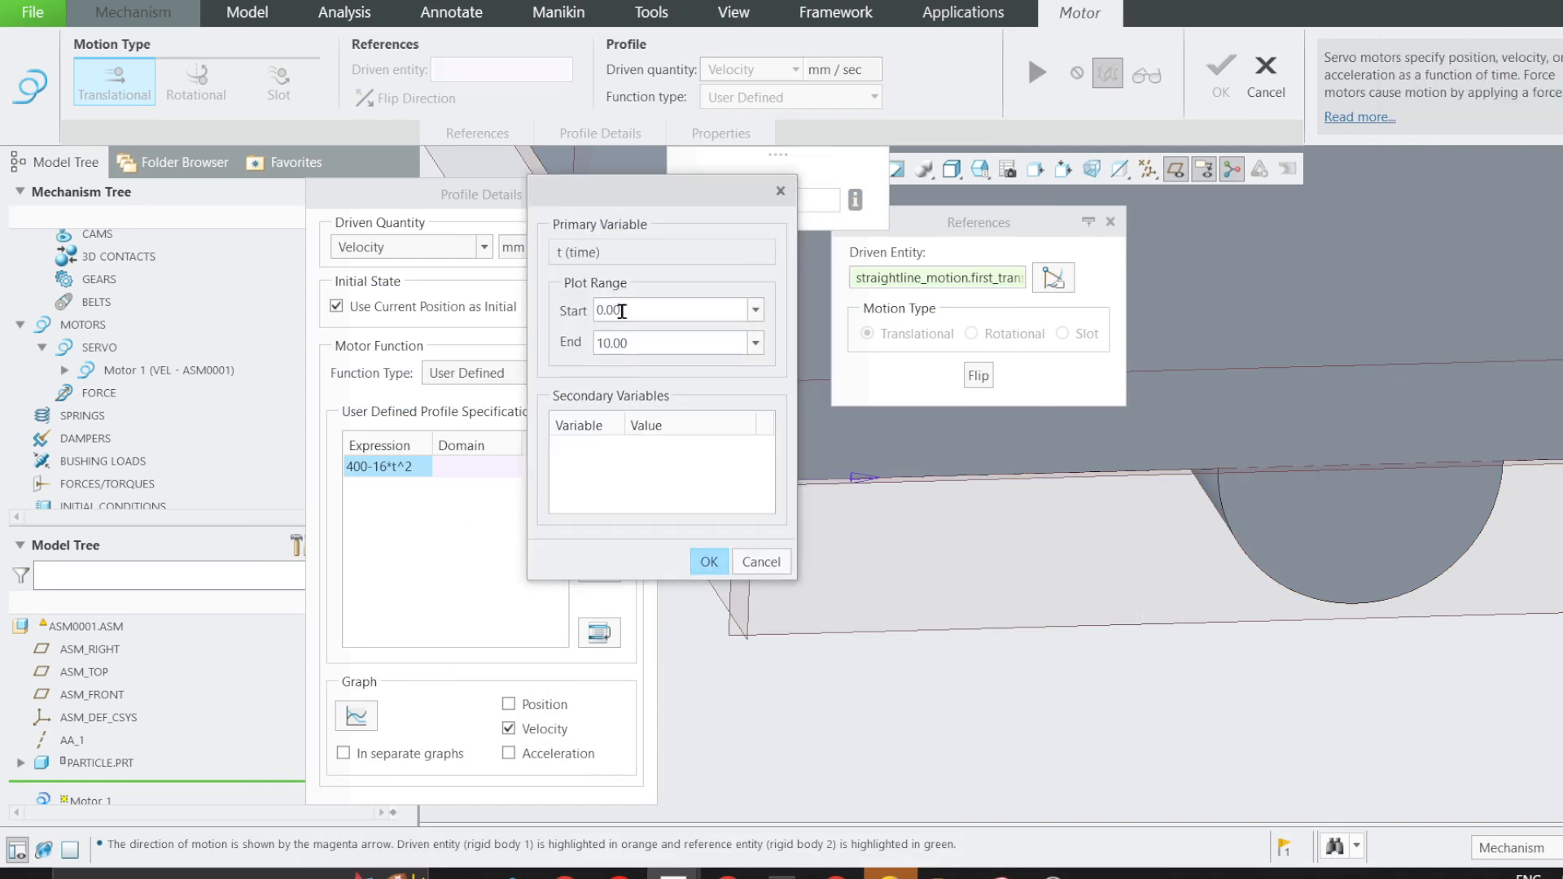
{"action": "left_click", "coordinate": [707, 561]}
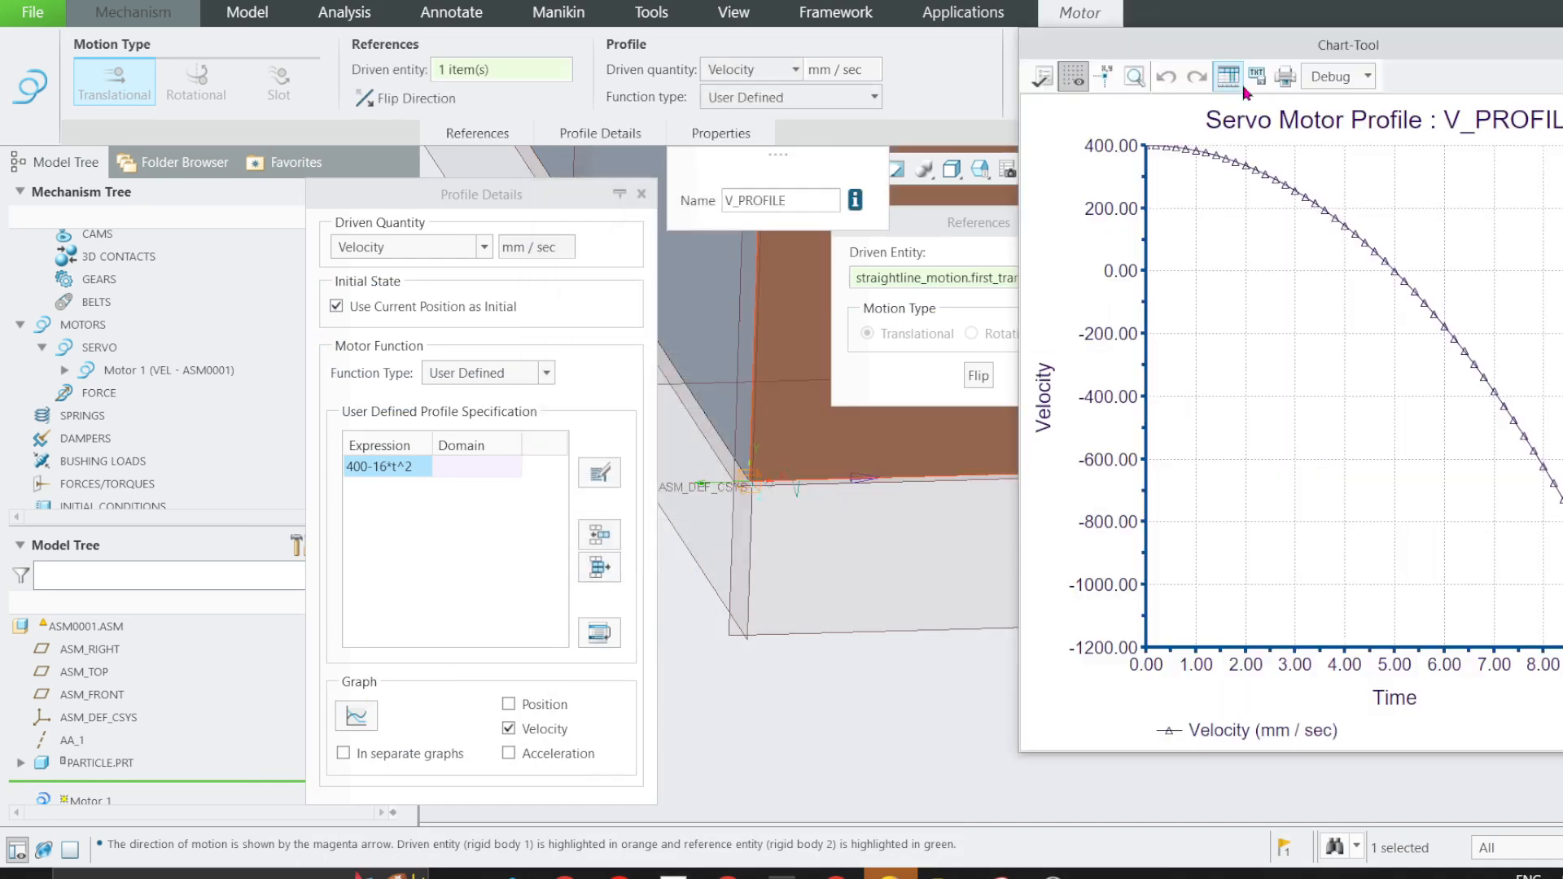
{"action": "left_click_drag", "start_coordinate": [1410, 37], "coordinate": [590, 82]}
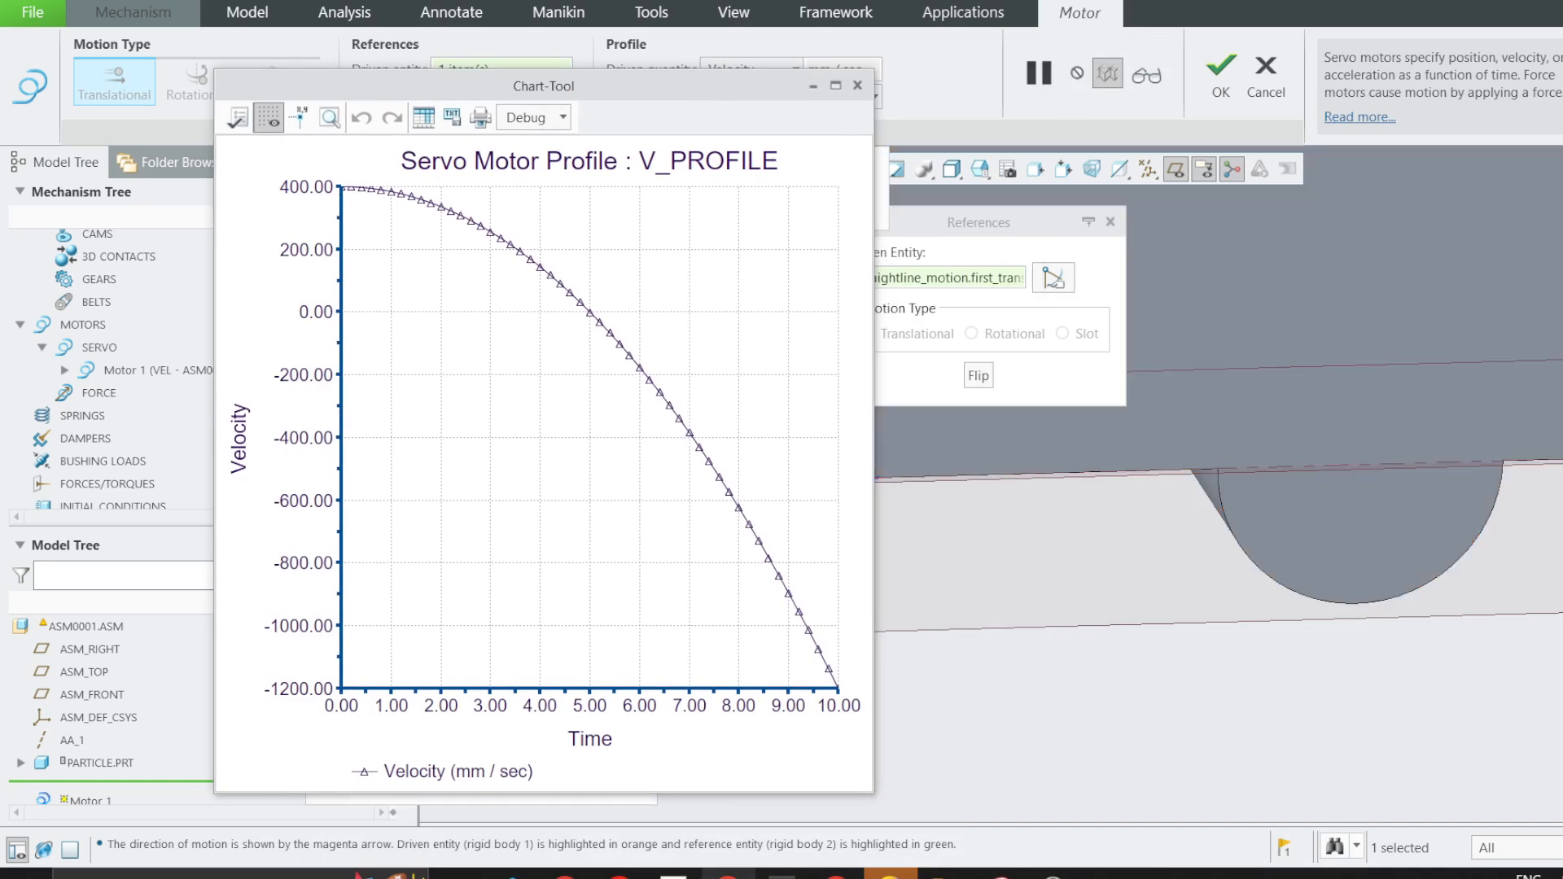
Compare the start and shape of the plotted velocity curve with the velocity function given in problem 2/8.
{"action": "left_click", "coordinate": [755, 840]}
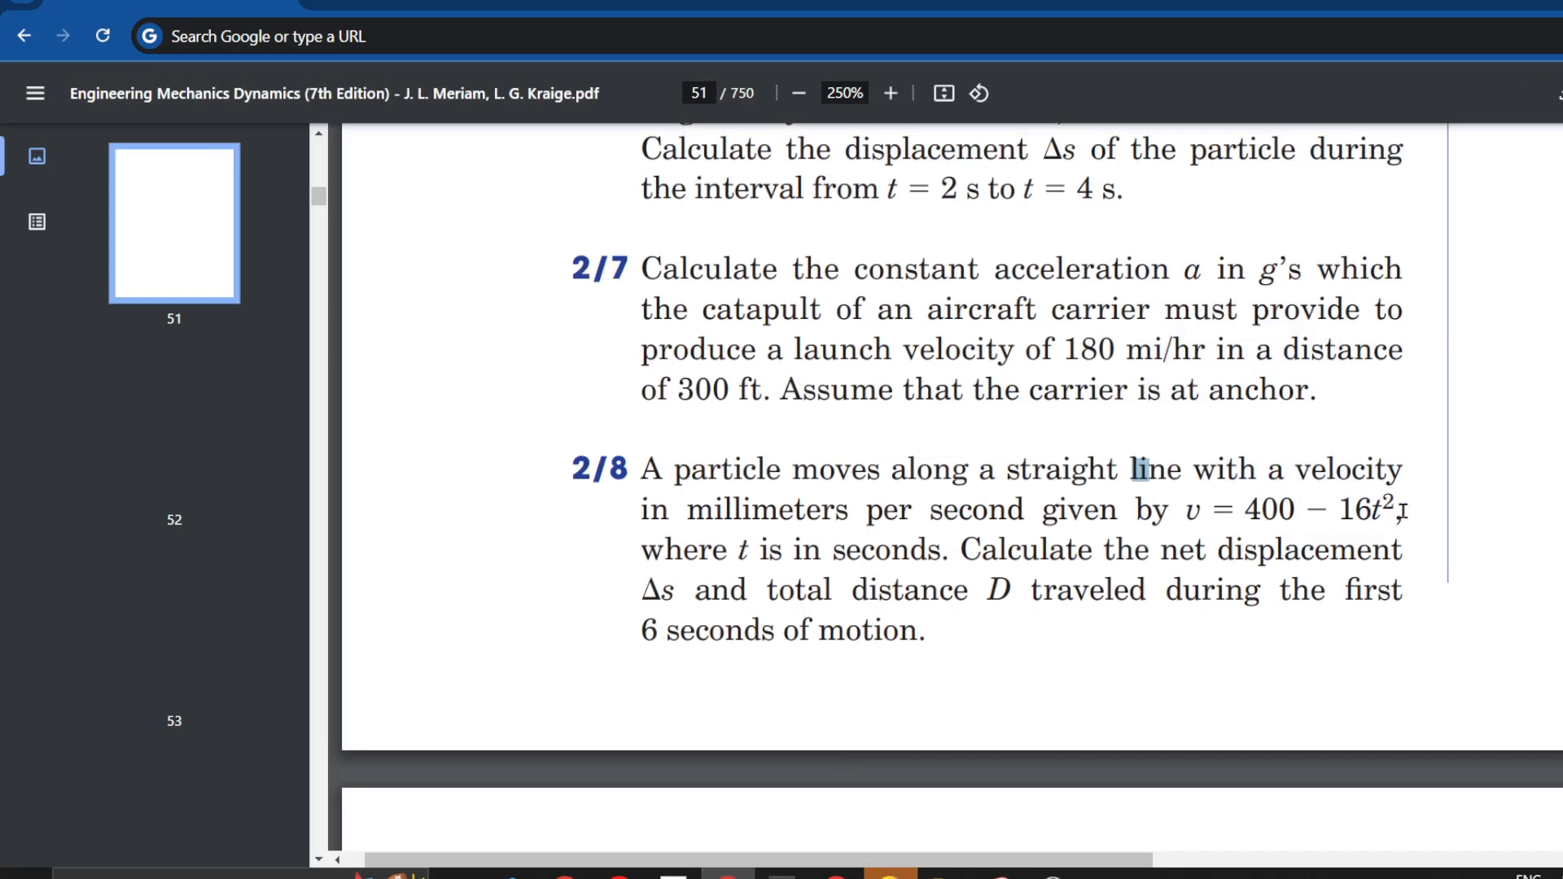
{"action": "left_click", "coordinate": [1550, 4]}
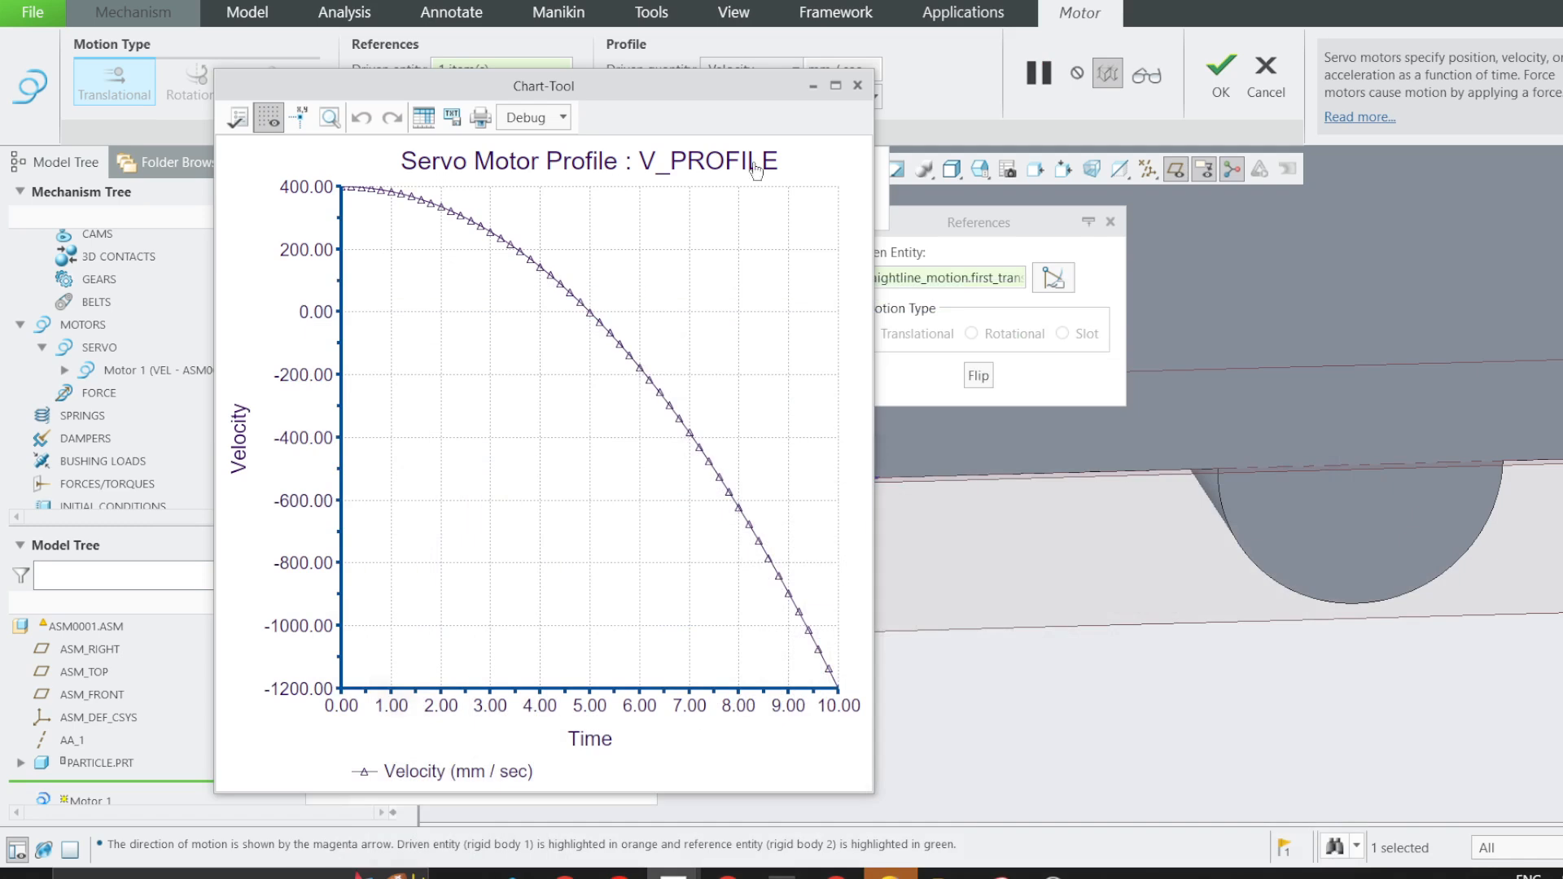
{"action": "left_click", "coordinate": [341, 193]}
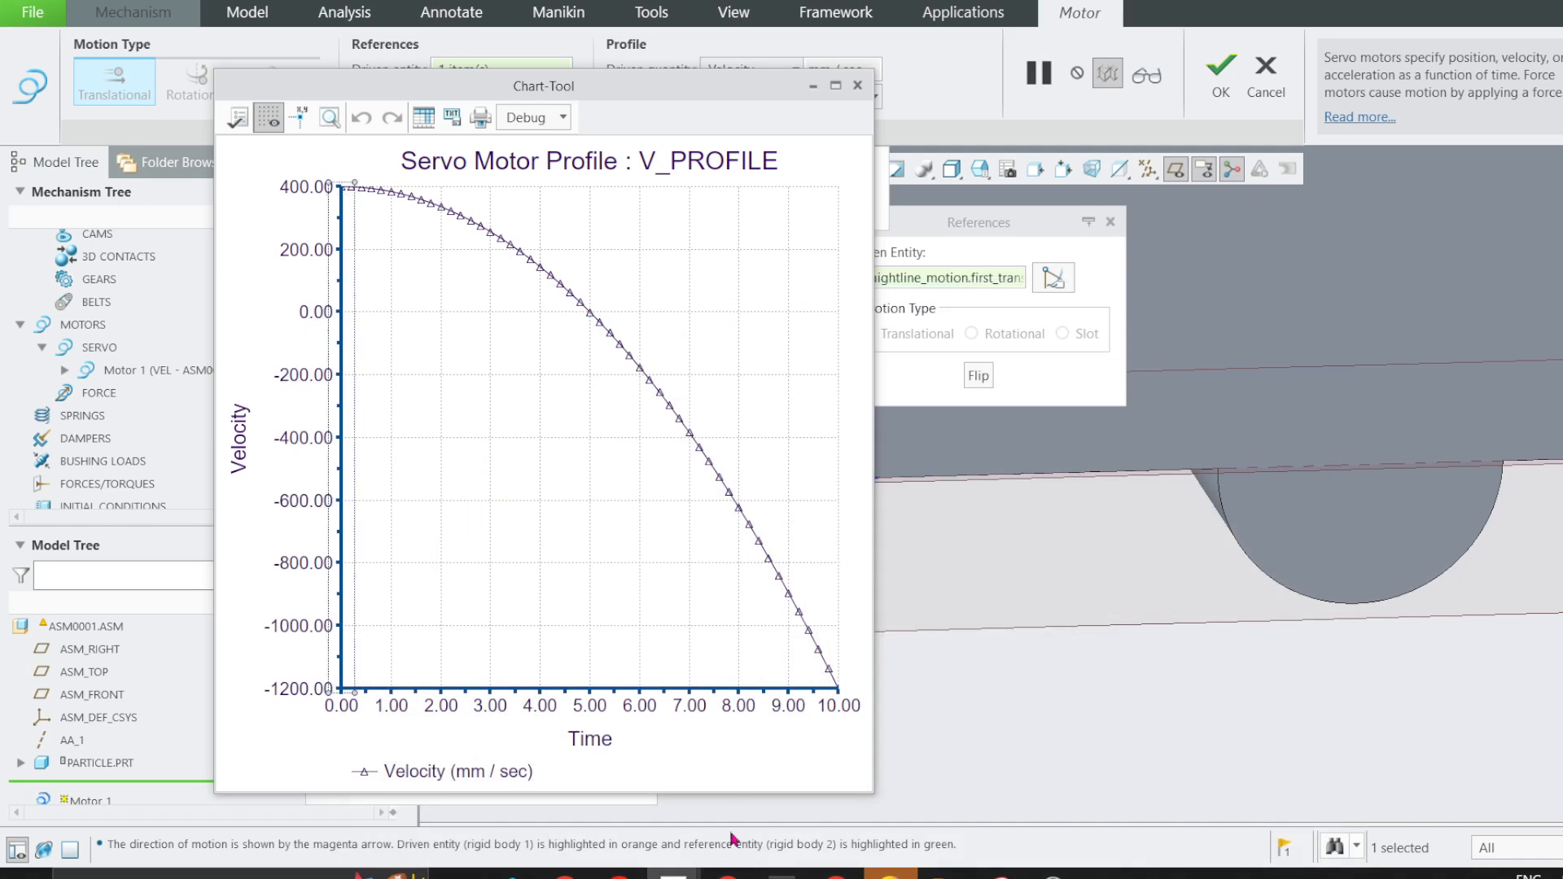
{"action": "left_click", "coordinate": [728, 873]}
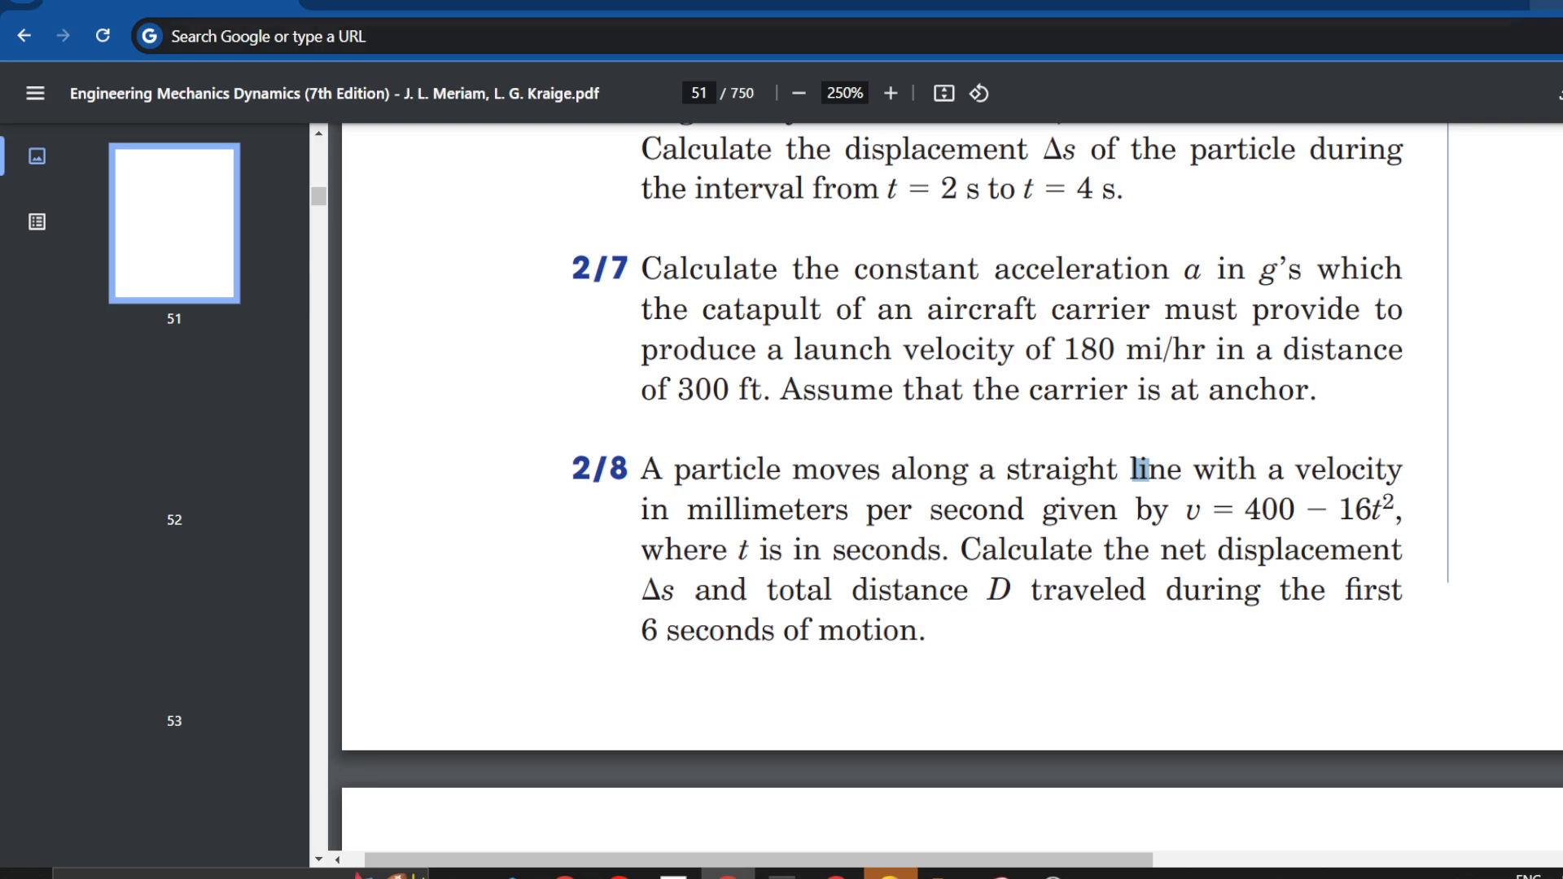
{"action": "left_click", "coordinate": [1554, 4]}
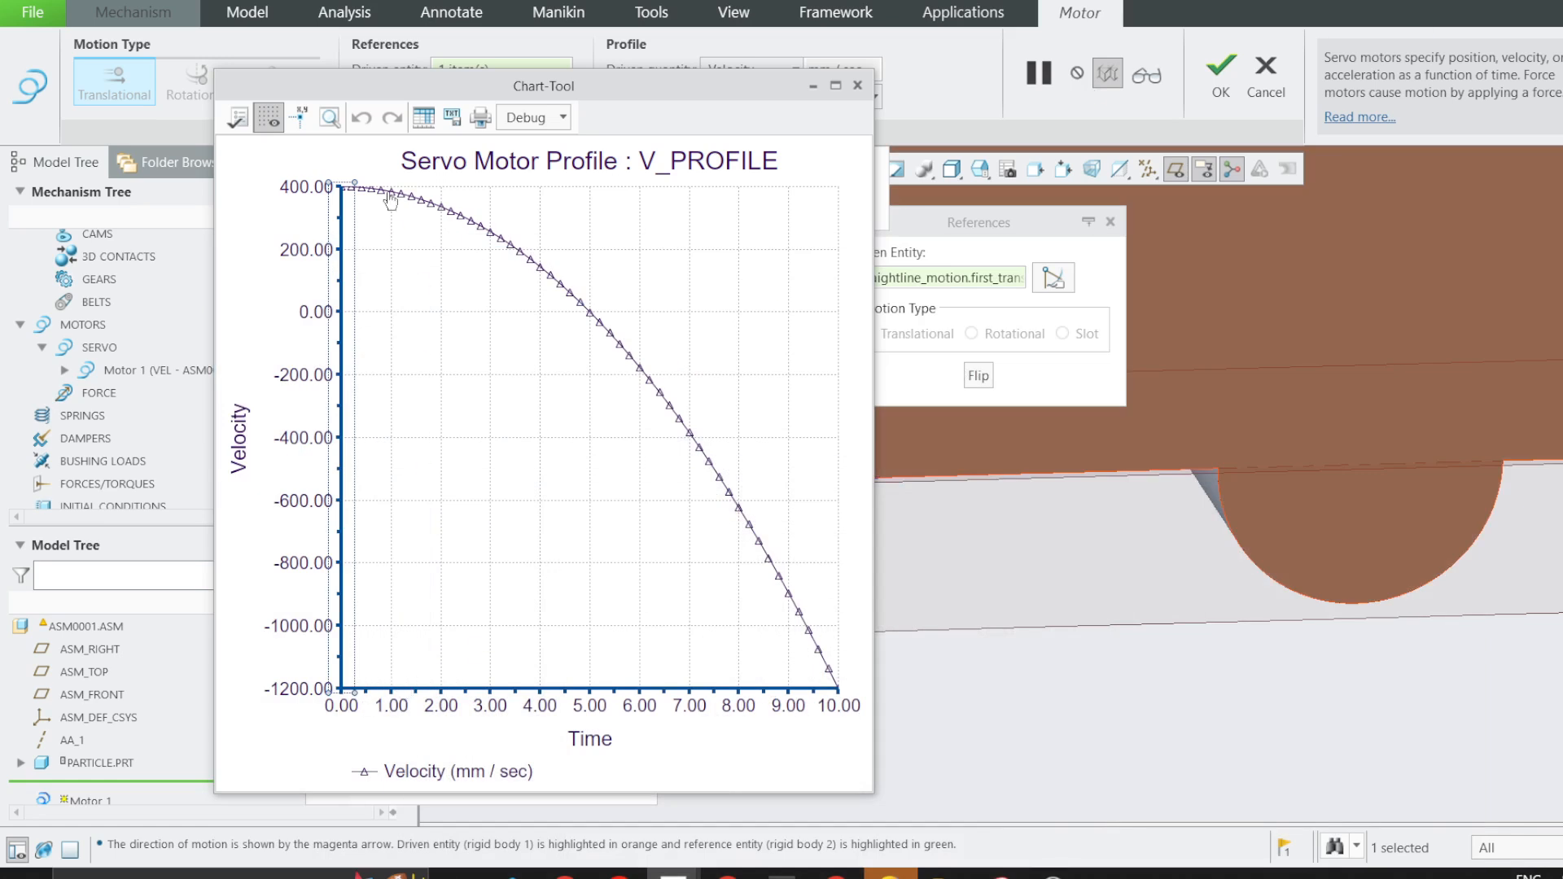
{"action": "mouse_move", "coordinate": [393, 200]}
Close the velocity graph and accept the edited servo motor definition.
{"action": "left_click", "coordinate": [857, 85]}
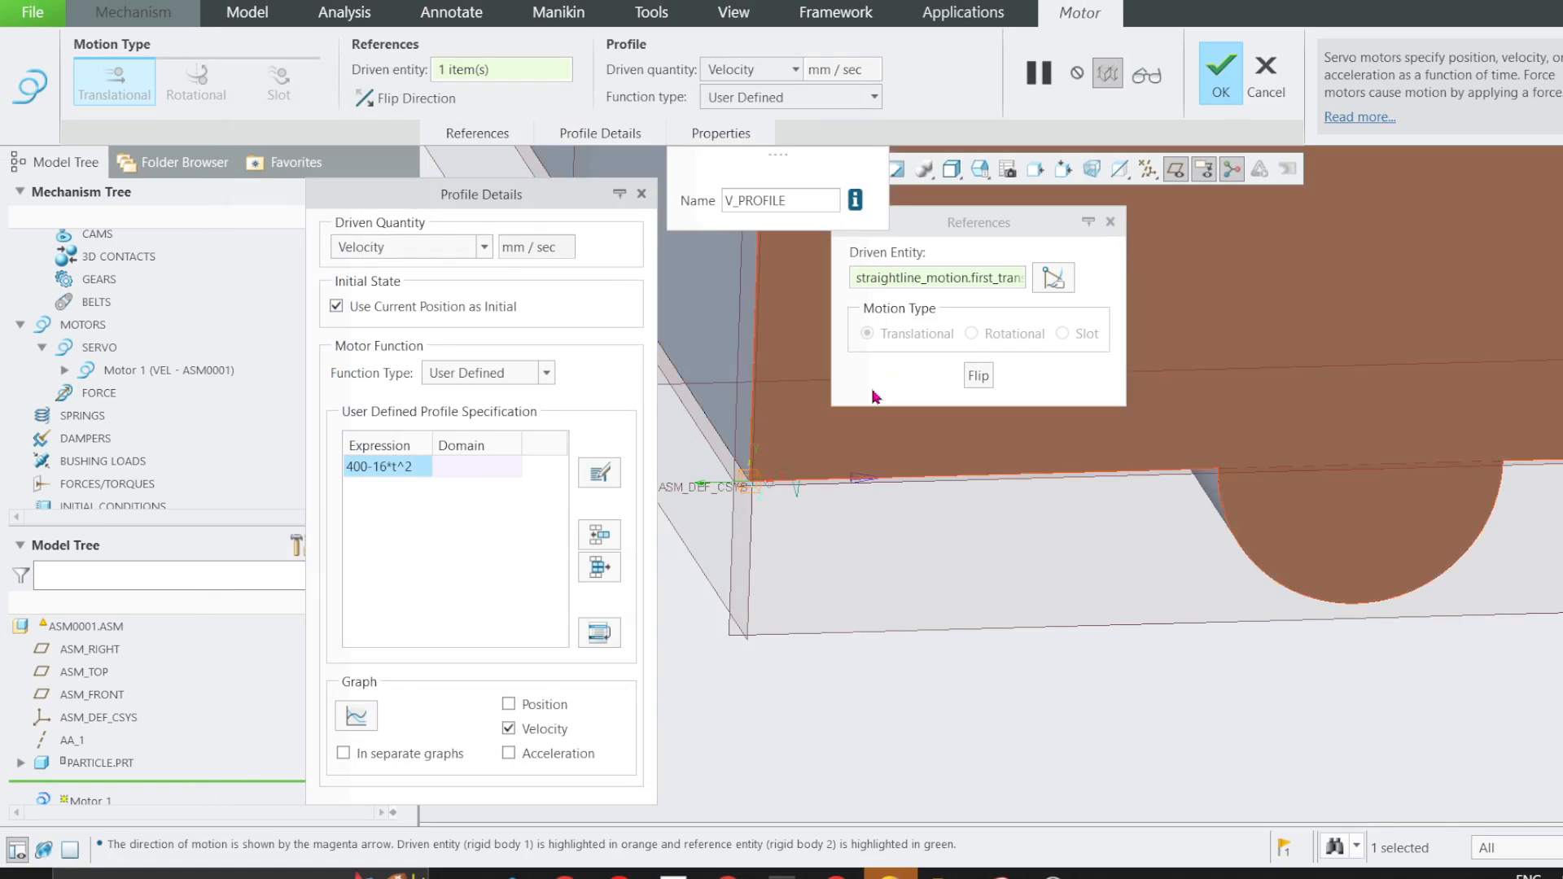
{"action": "left_click", "coordinate": [1221, 79]}
{"action": "scroll", "coordinate": [732, 495], "scroll_direction": "down", "scroll_amount": 5}
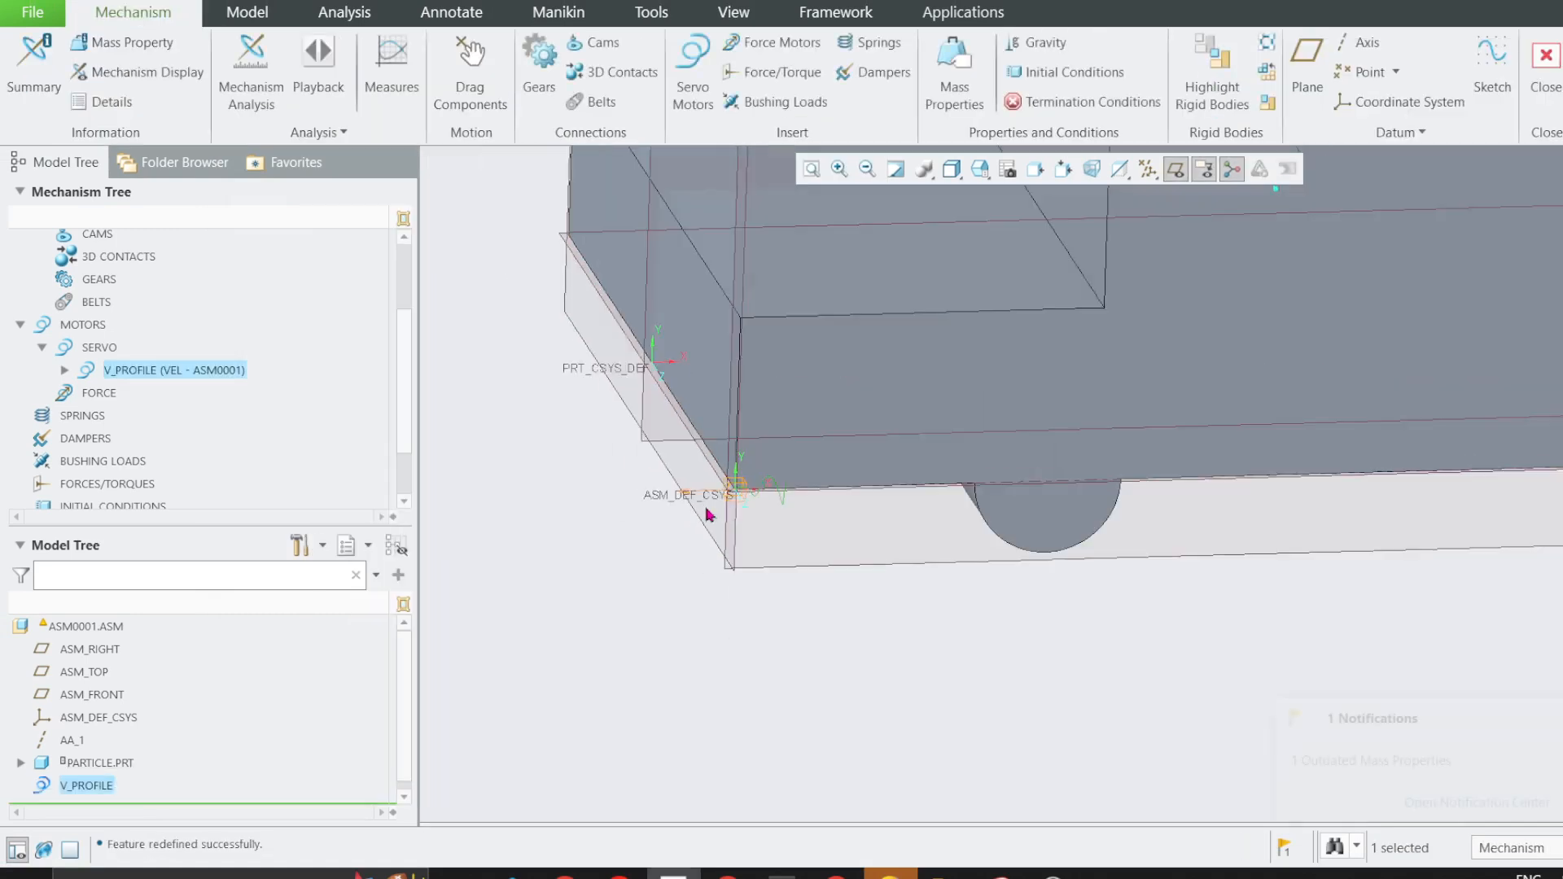
Define an initial condition that uses the zero_position snapshot, and hide the datum planes.
{"action": "scroll", "coordinate": [785, 506], "scroll_direction": "up", "scroll_amount": 2}
{"action": "scroll", "coordinate": [995, 384], "scroll_direction": "up", "scroll_amount": 2}
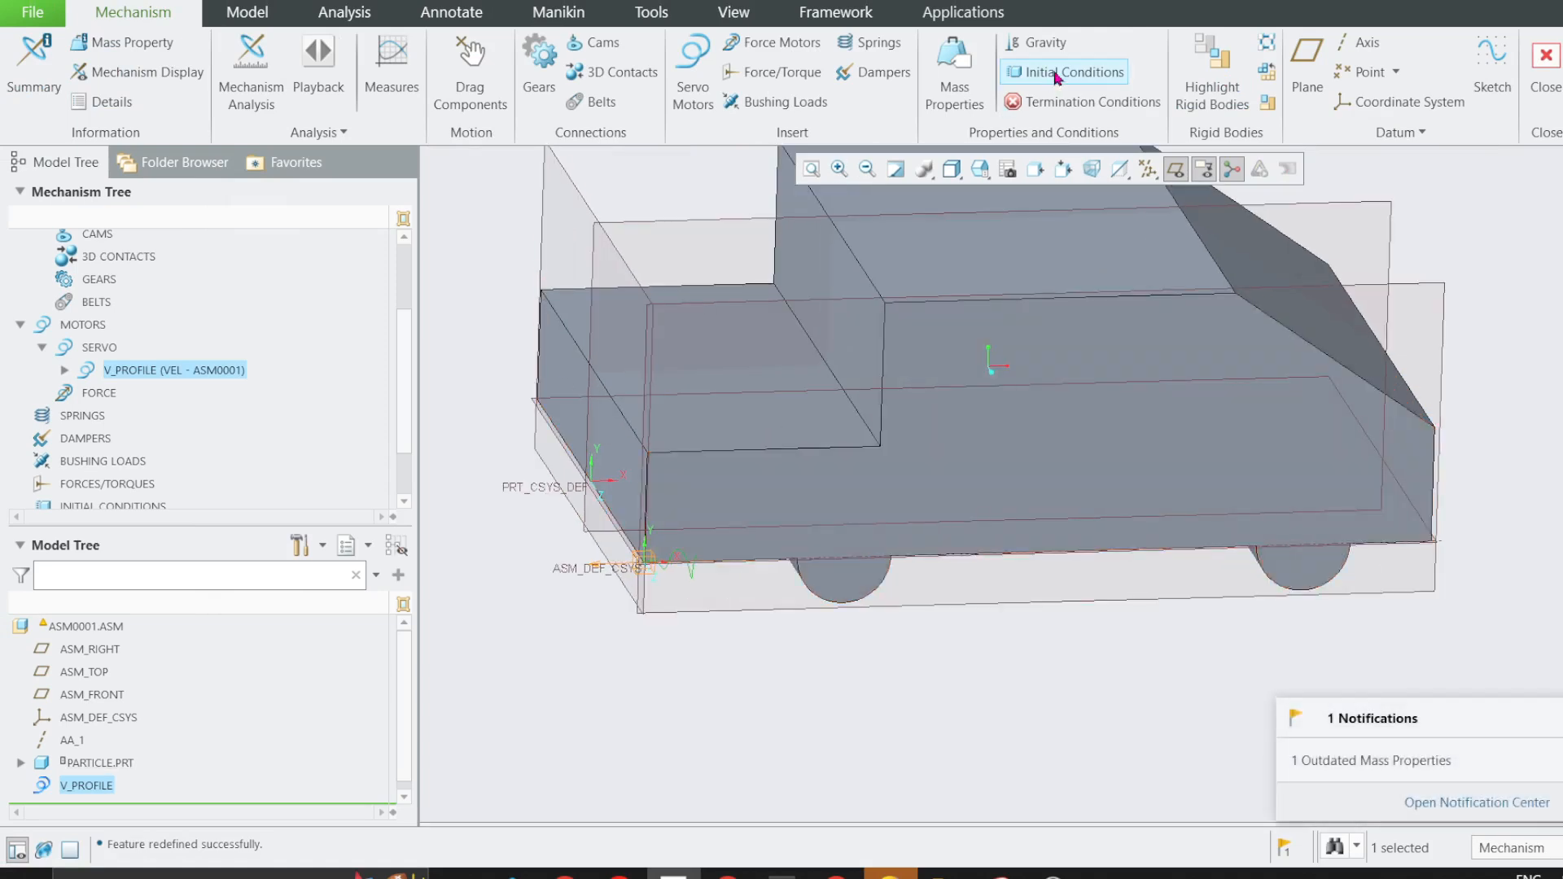
{"action": "left_click", "coordinate": [1075, 87]}
{"action": "left_click_drag", "start_coordinate": [1445, 167], "coordinate": [753, 208]}
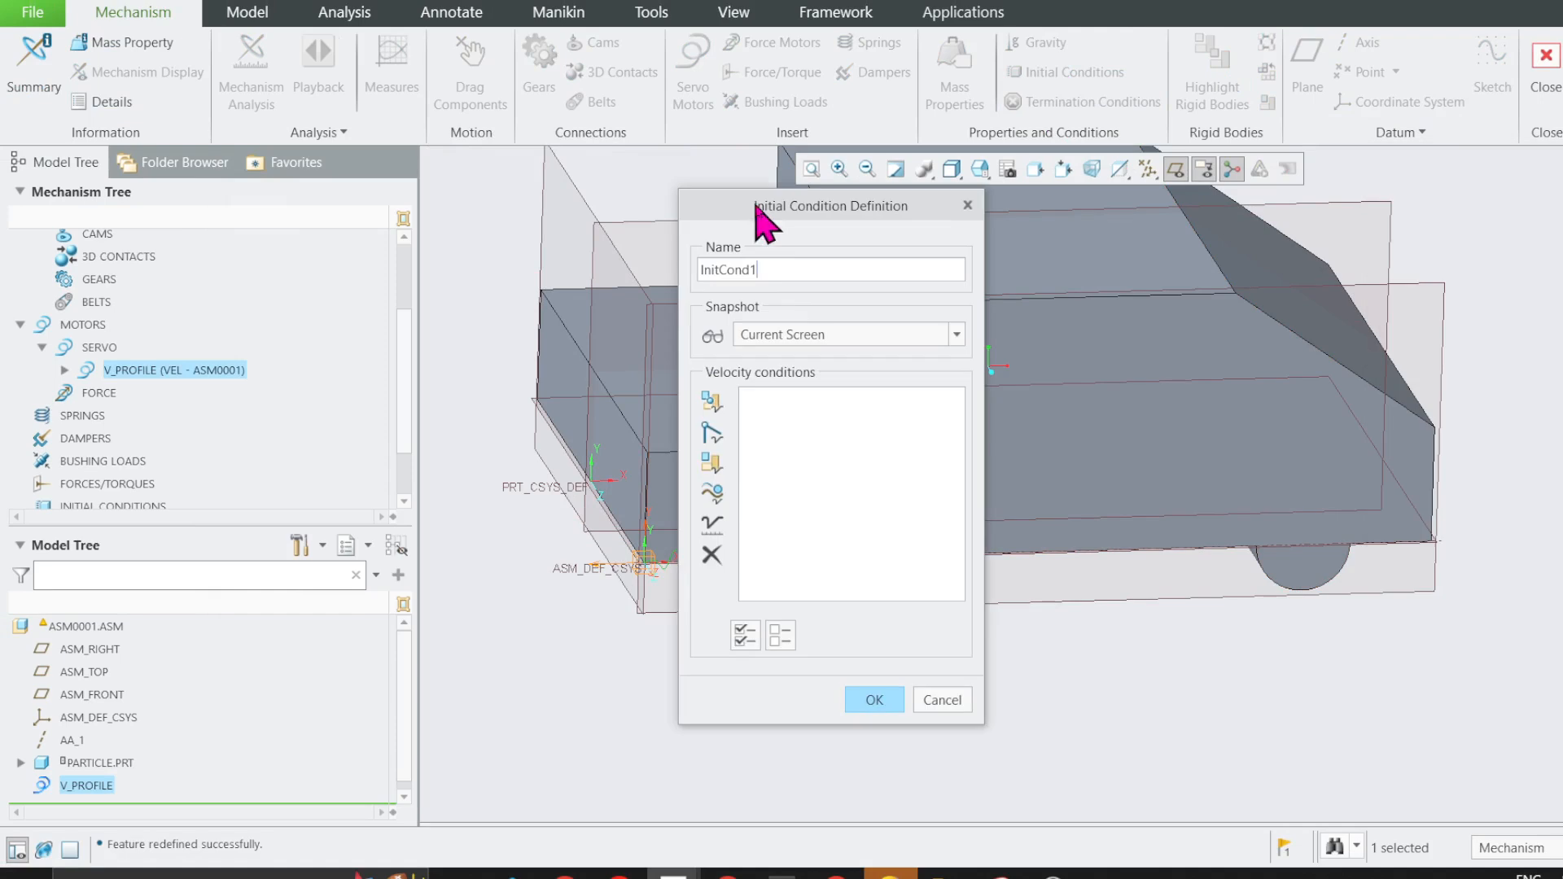
{"action": "left_click", "coordinate": [800, 334]}
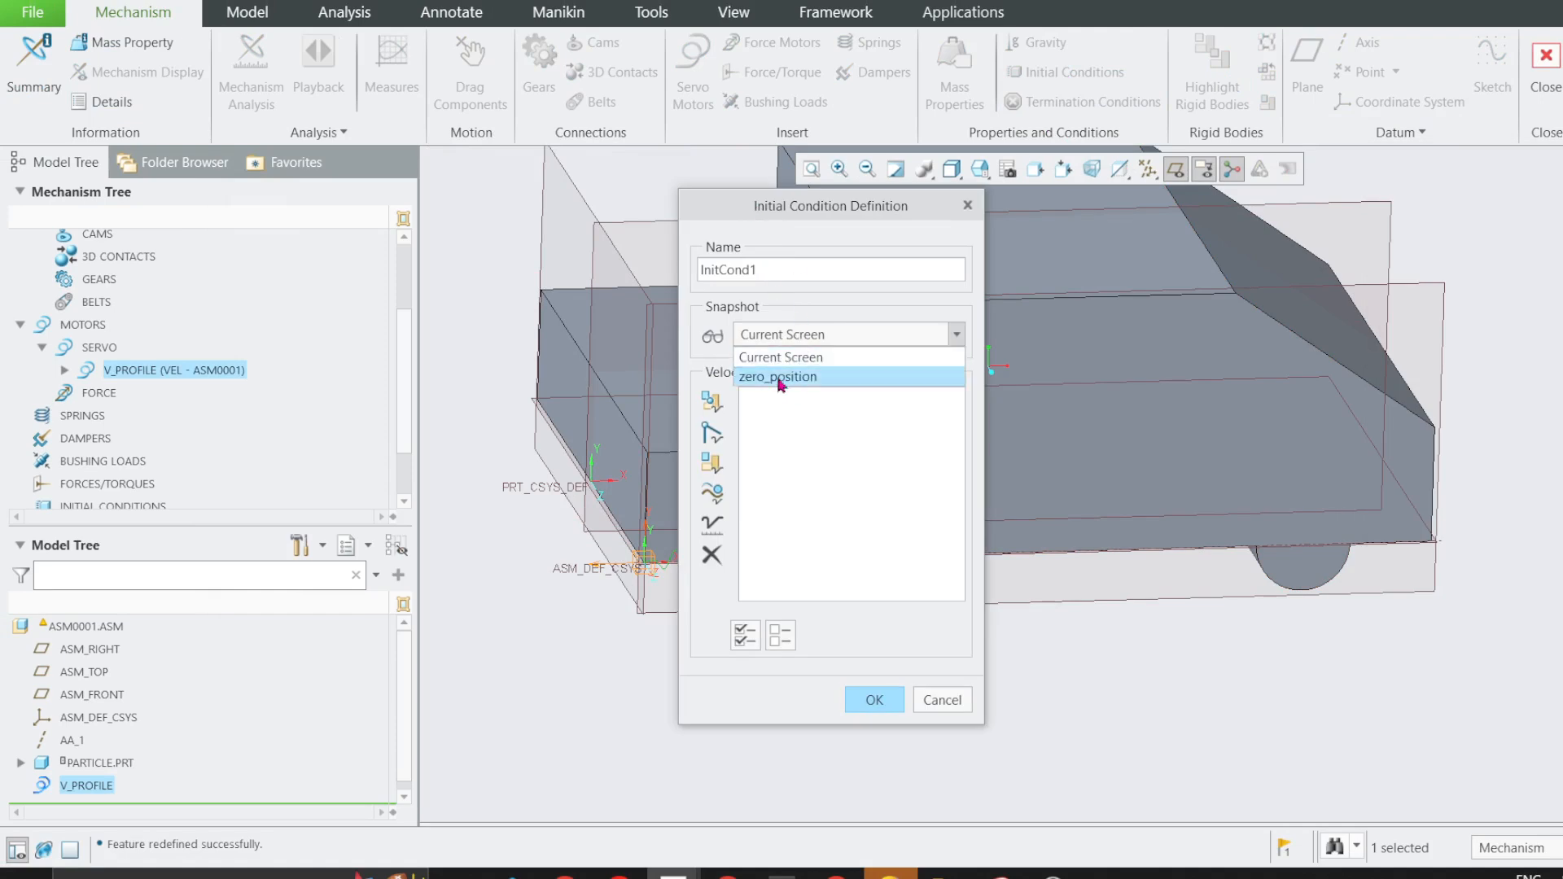
{"action": "left_click", "coordinate": [780, 379]}
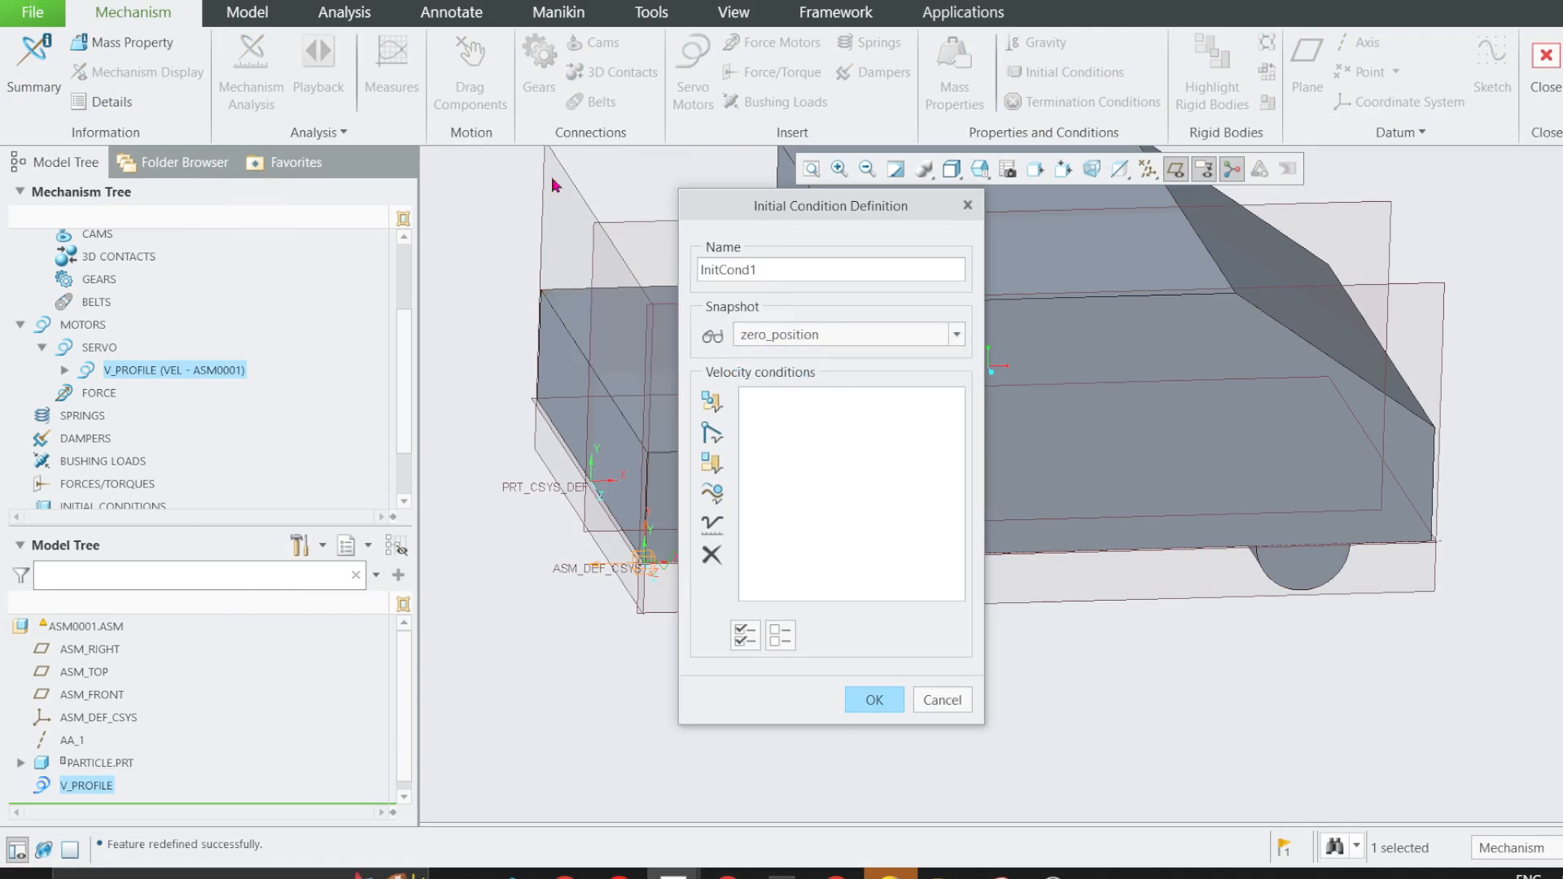
{"action": "left_click", "coordinate": [871, 700]}
{"action": "scroll", "coordinate": [869, 705], "scroll_direction": "down", "scroll_amount": 2}
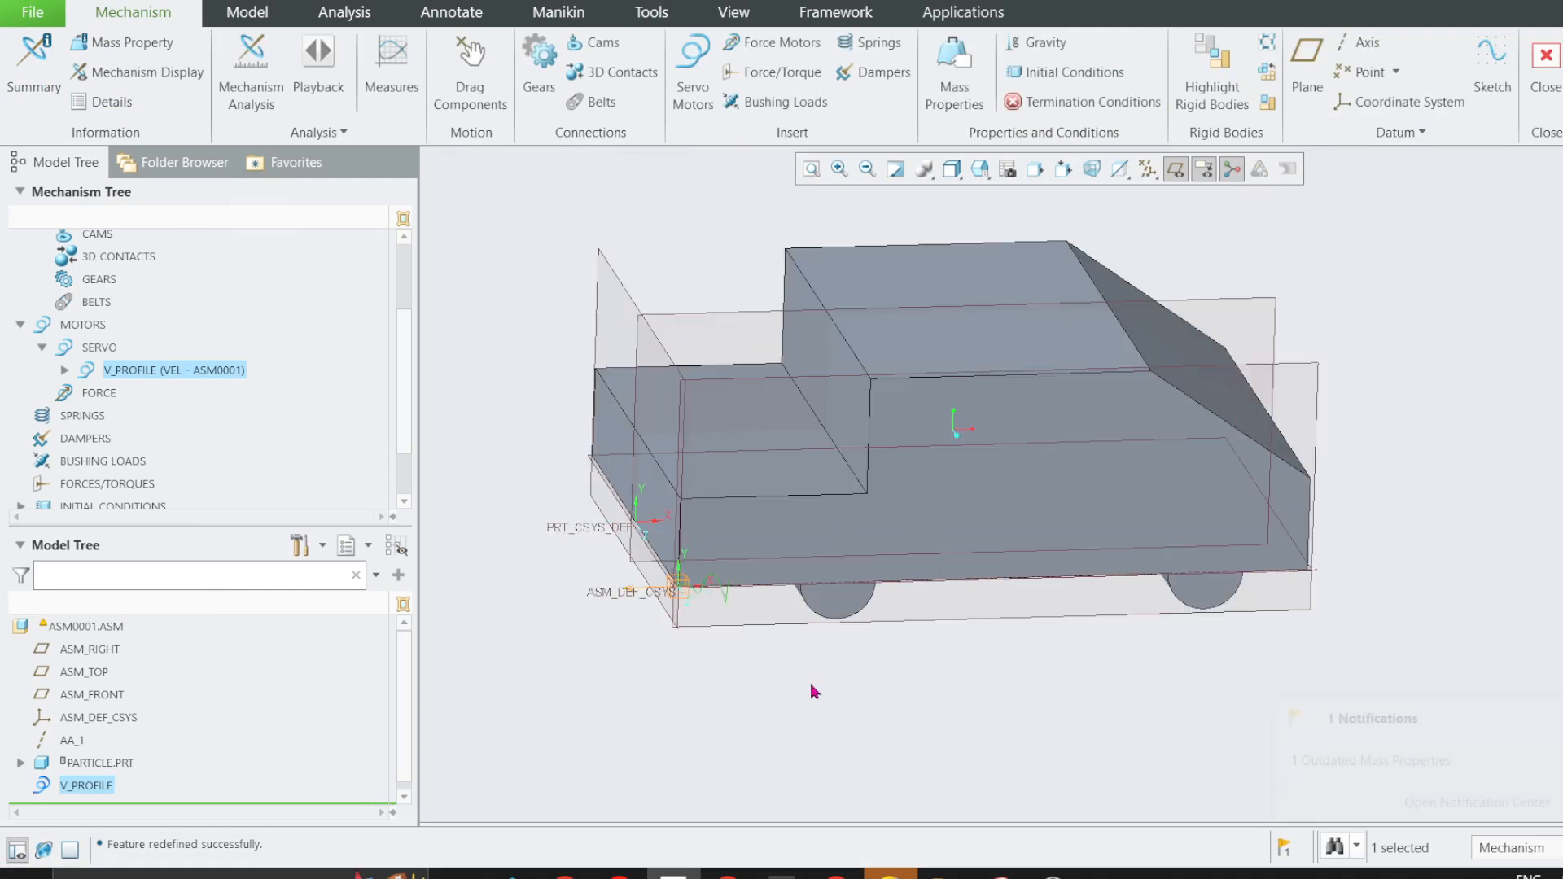
{"action": "left_click", "coordinate": [1176, 168]}
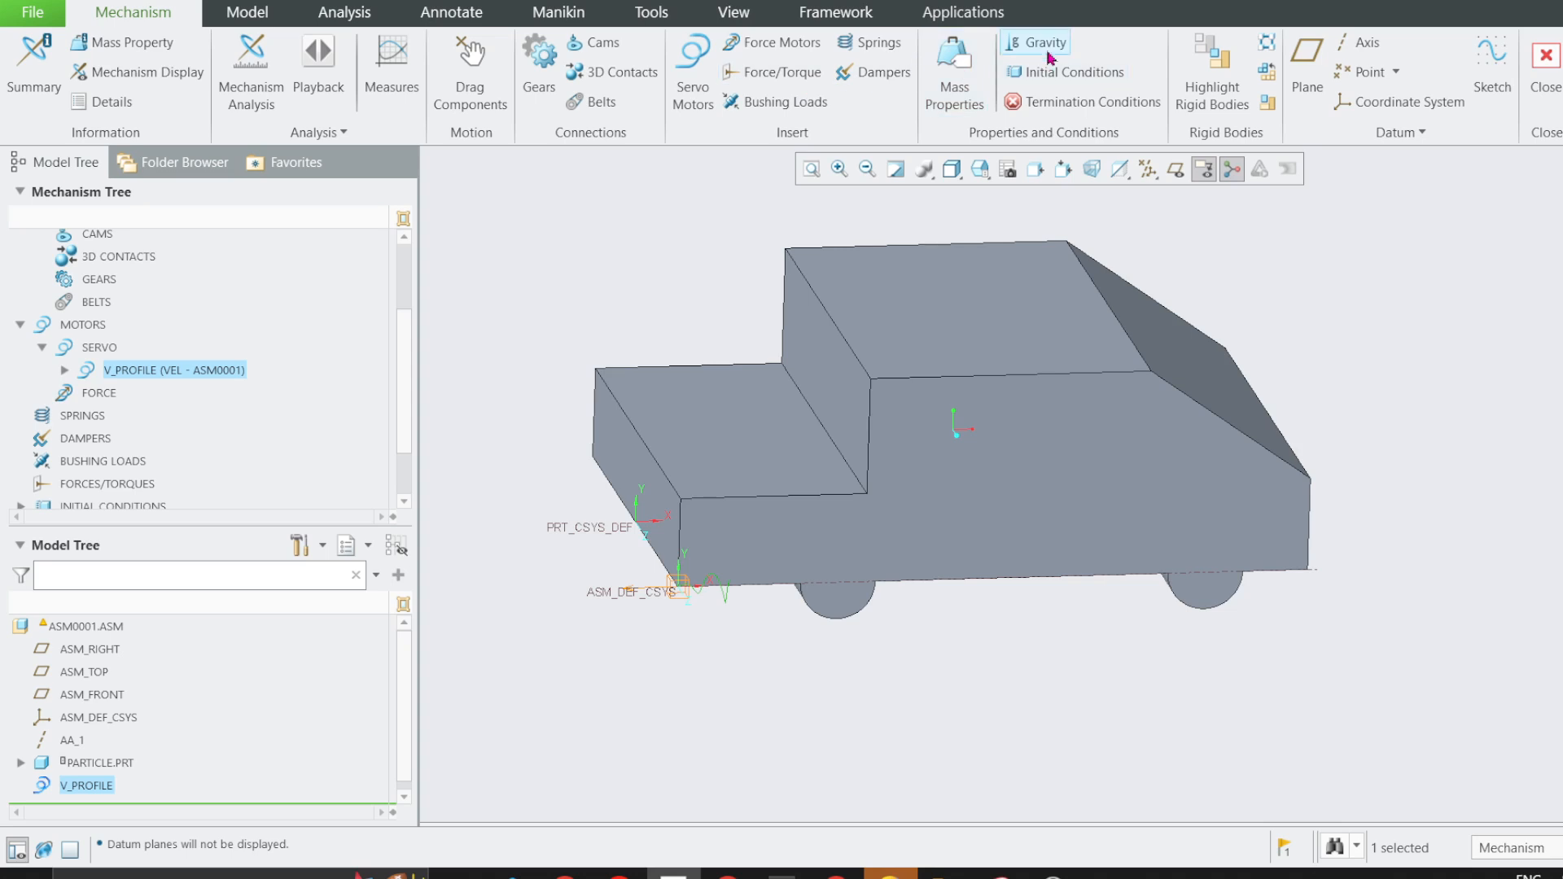
Start a new mechanism analysis definition and set its type to Kinematic.
{"action": "left_click", "coordinate": [251, 73]}
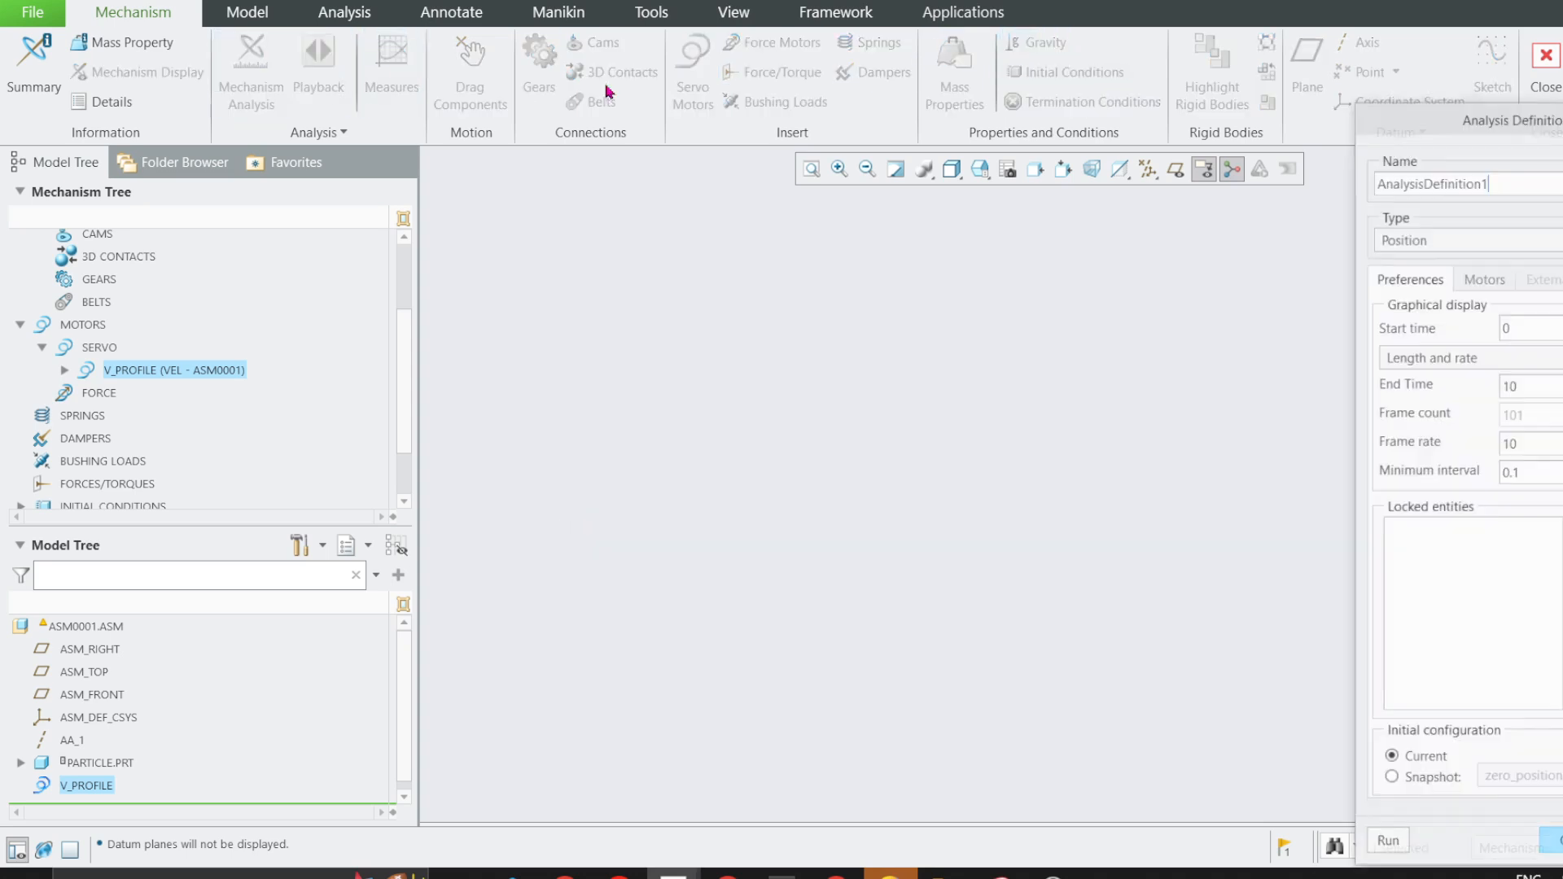
{"action": "left_click_drag", "start_coordinate": [1416, 126], "coordinate": [556, 126]}
{"action": "left_click", "coordinate": [568, 249]}
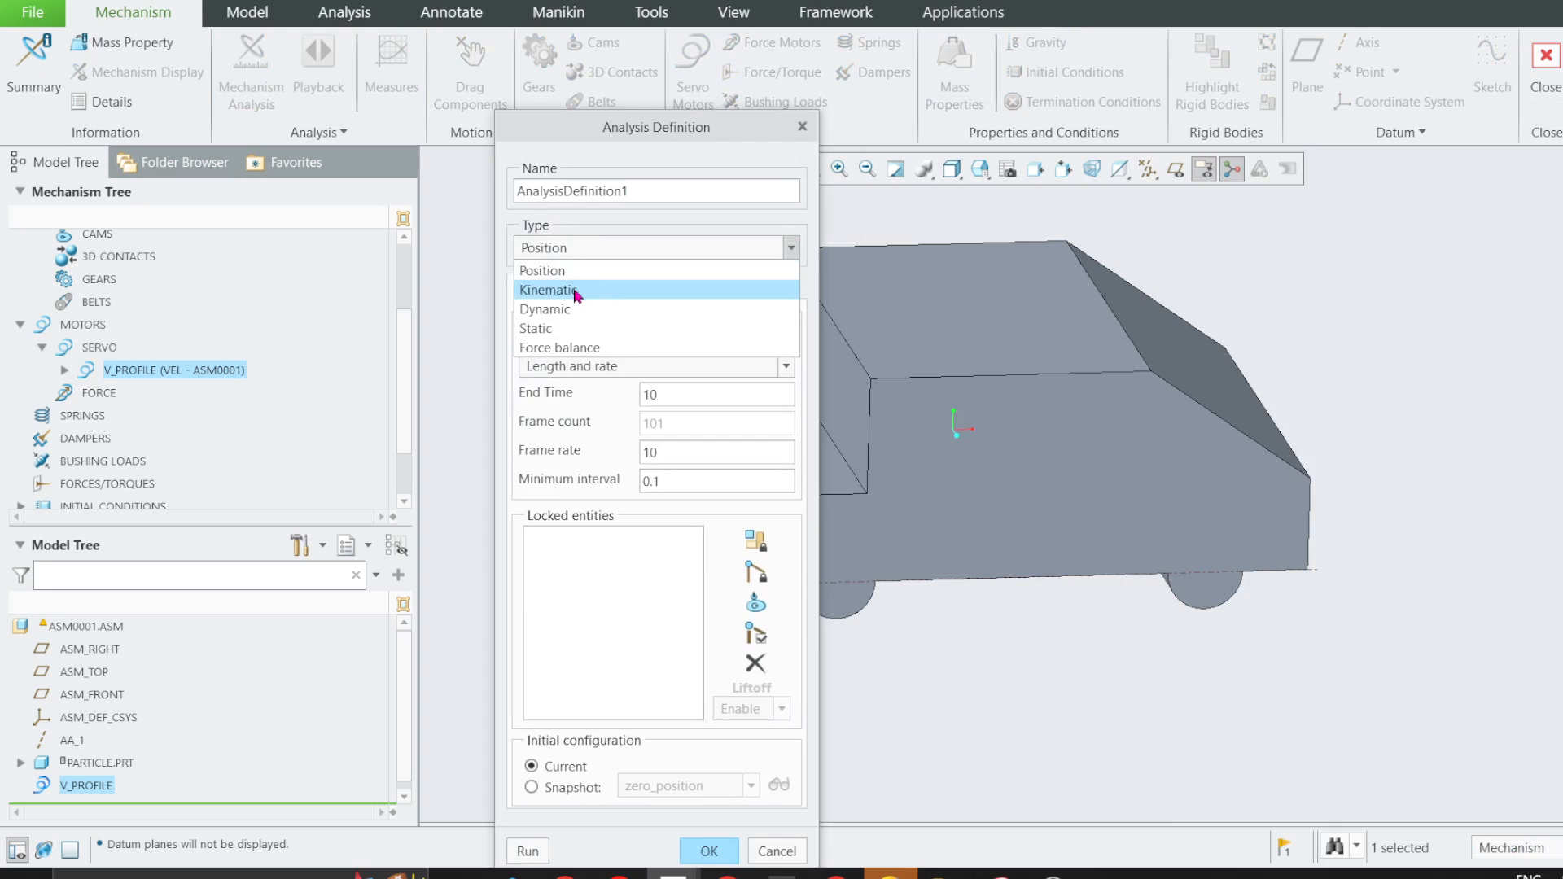
{"action": "left_click", "coordinate": [531, 309]}
{"action": "left_click", "coordinate": [737, 295]}
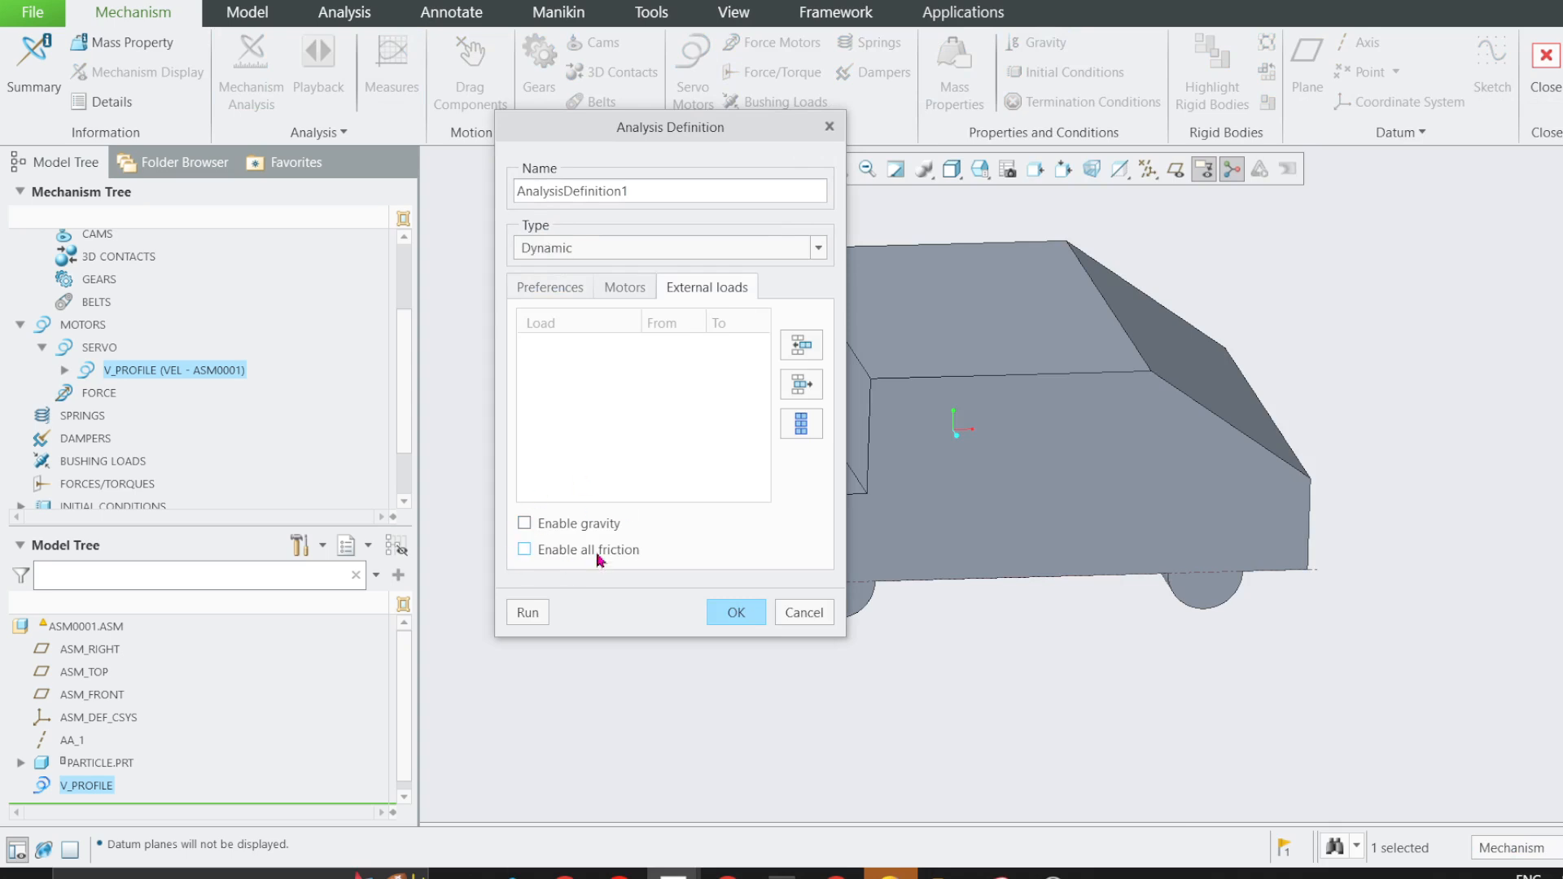
{"action": "left_click", "coordinate": [576, 249]}
{"action": "left_click", "coordinate": [568, 292]}
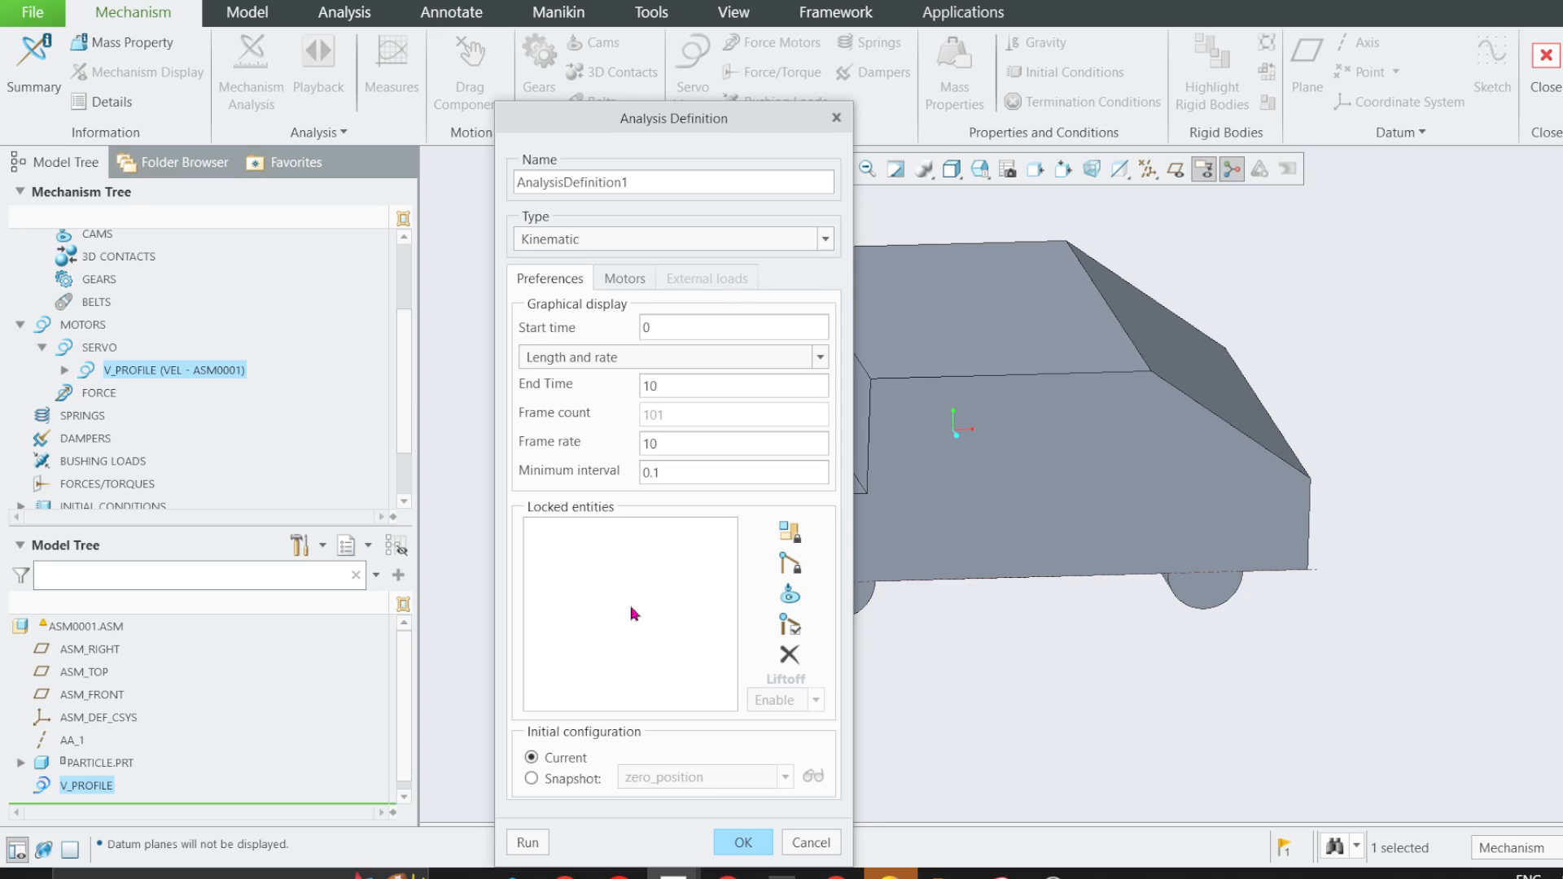
{"action": "left_click_drag", "start_coordinate": [663, 122], "coordinate": [695, 78]}
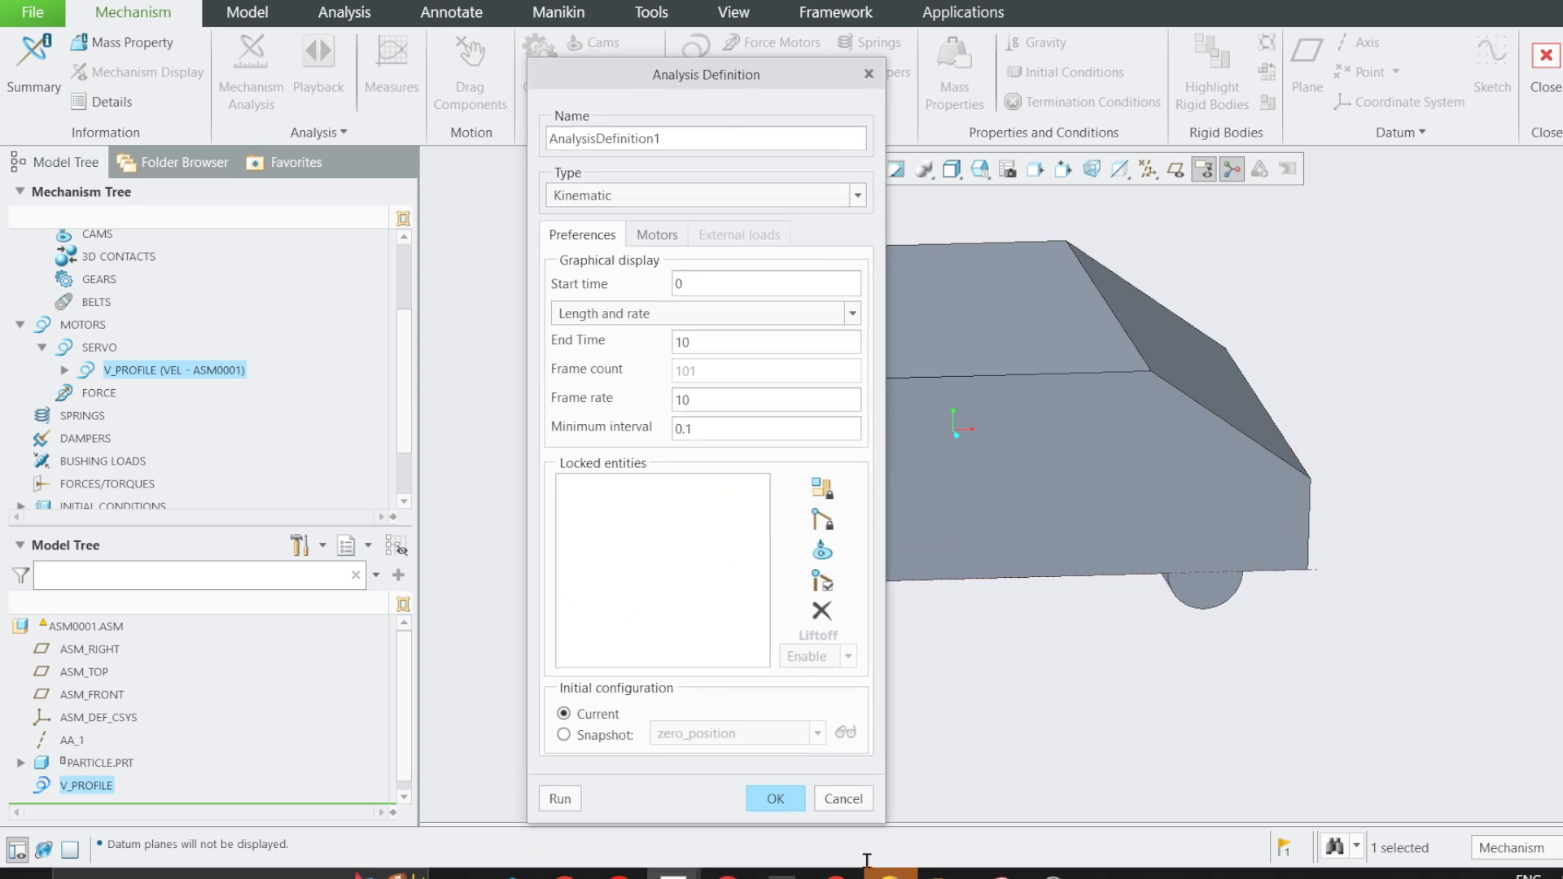
Check the motion duration in problem 2/8 and set the analysis end time to 6.
{"action": "left_click", "coordinate": [728, 873]}
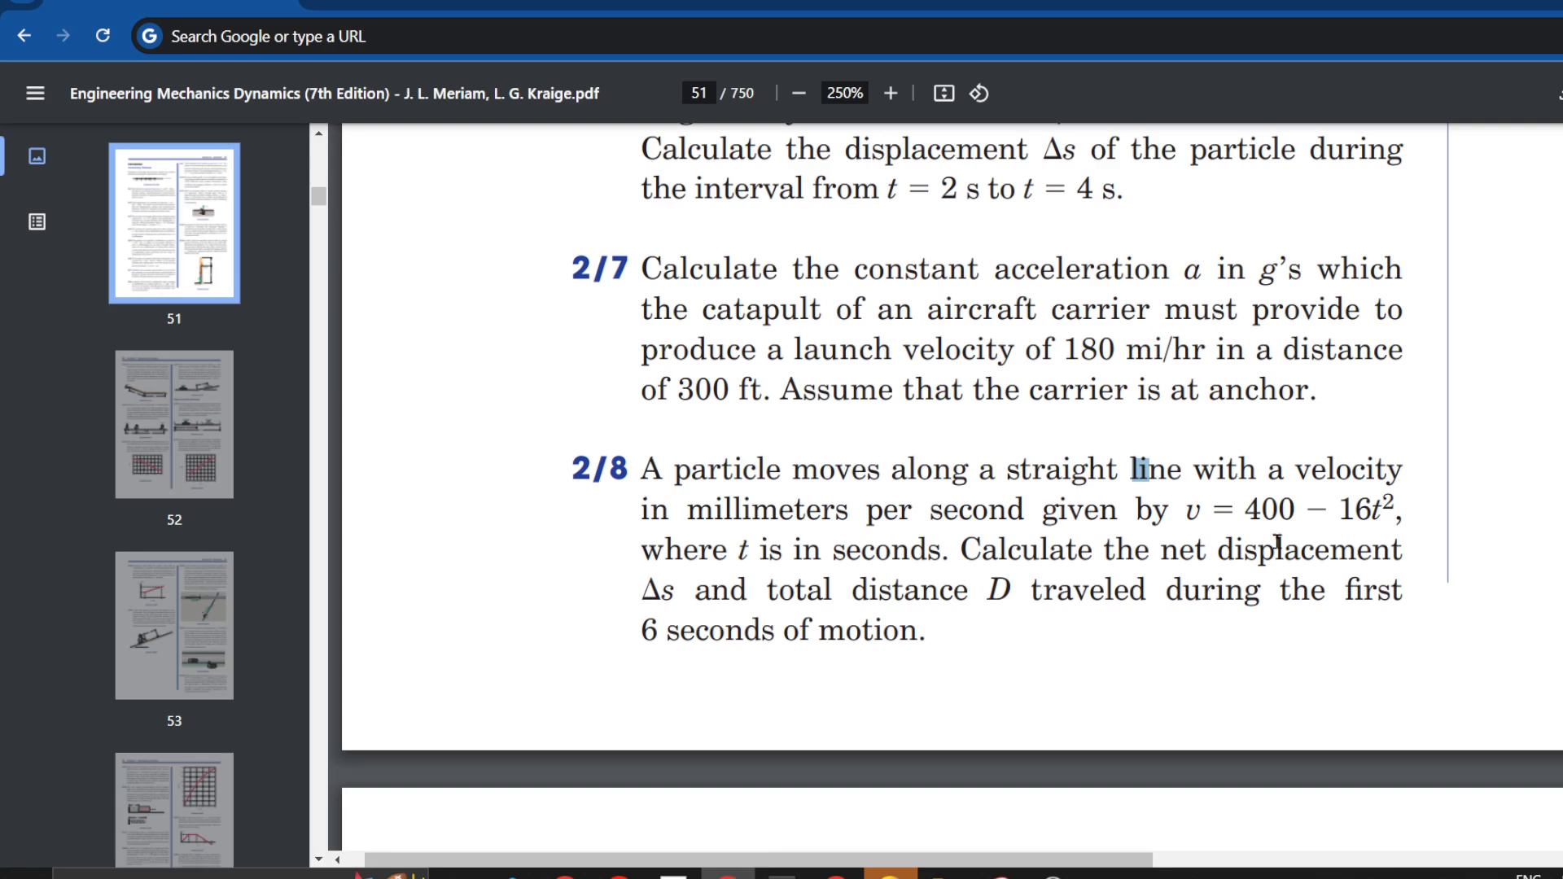
{"action": "left_click_drag", "start_coordinate": [634, 634], "coordinate": [697, 632]}
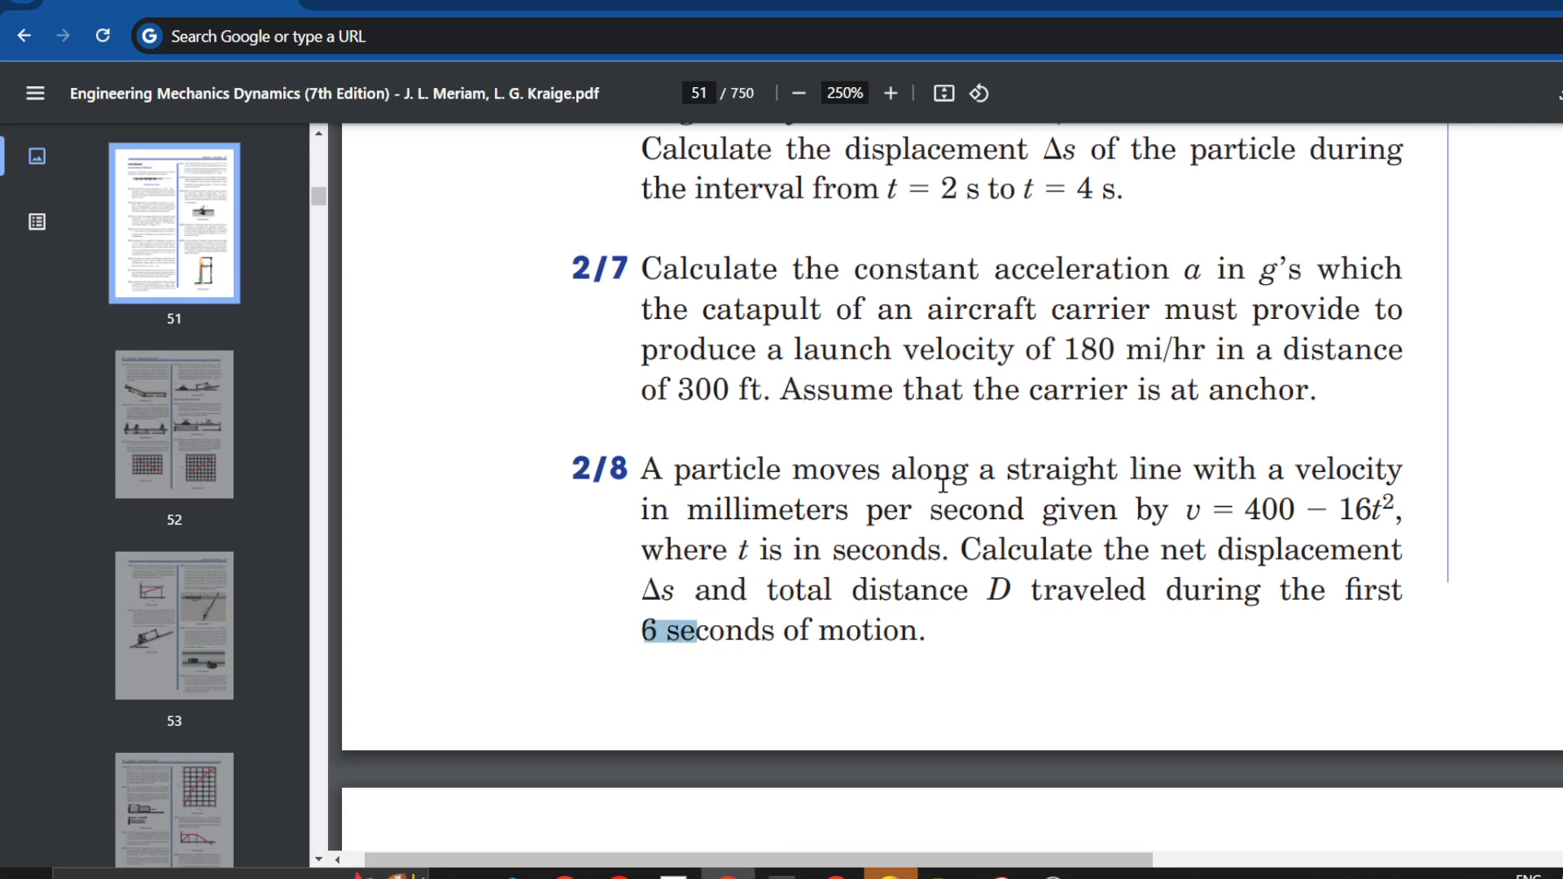
{"action": "left_click", "coordinate": [1551, 1]}
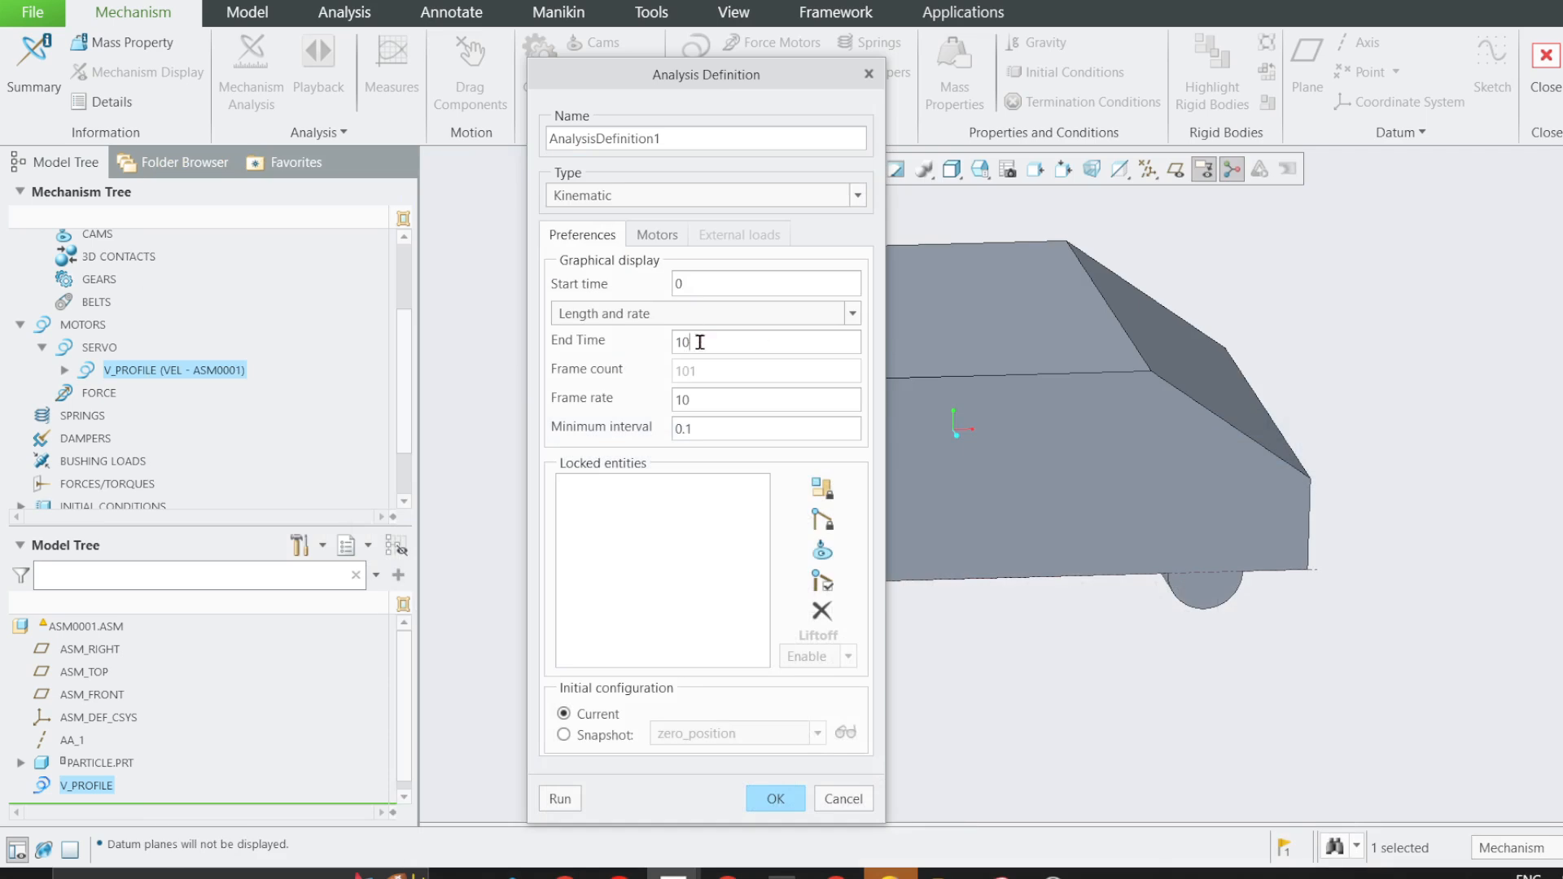
{"action": "double_click", "coordinate": [697, 342]}
{"action": "type", "text": "6"}
{"action": "left_click", "coordinate": [693, 427]}
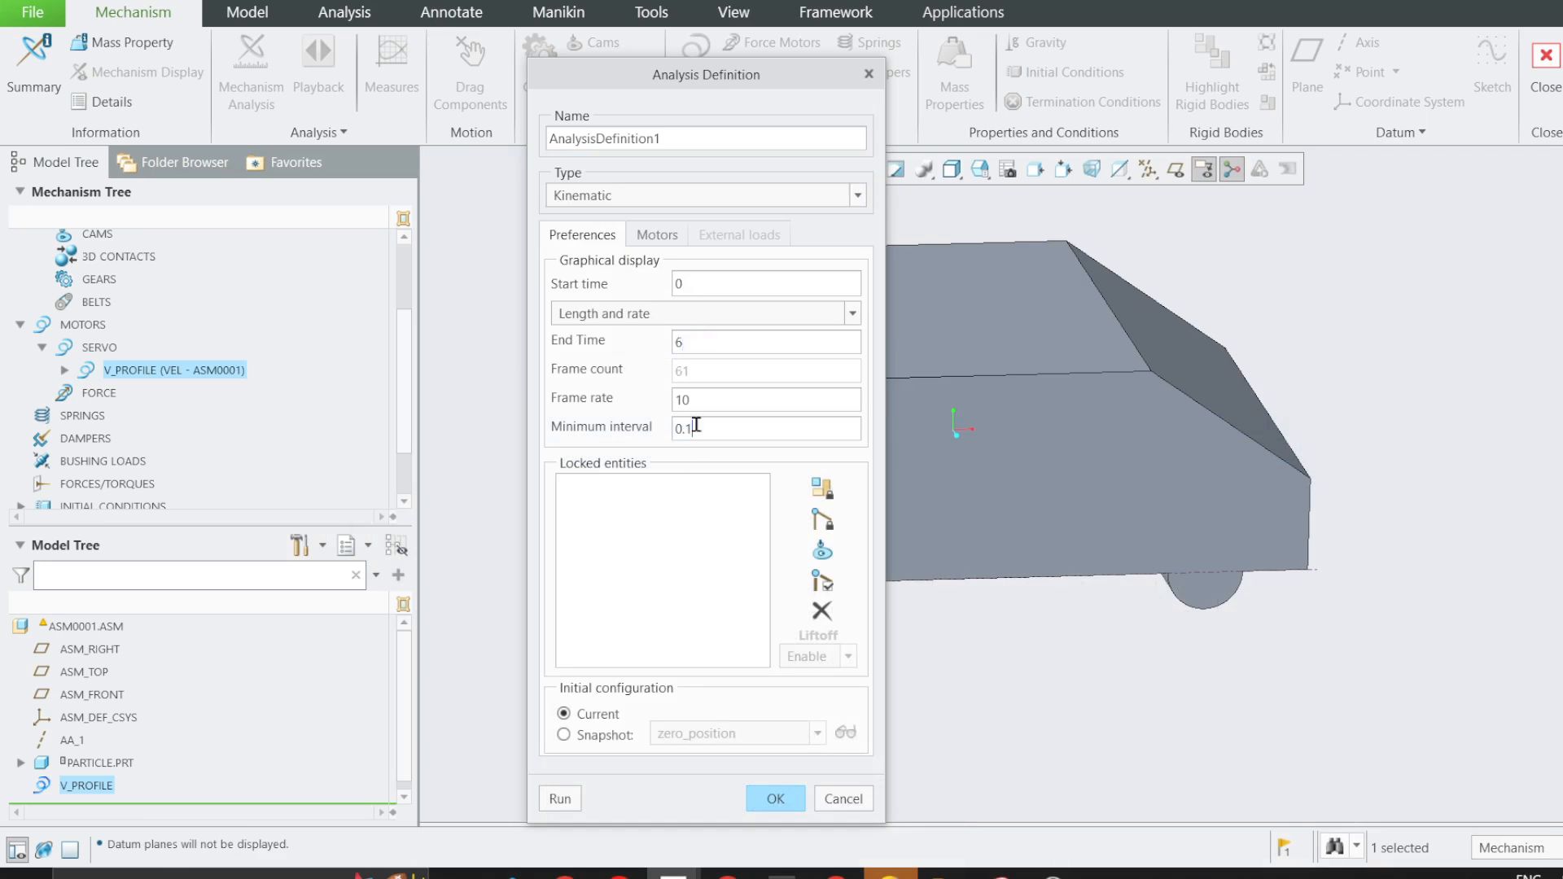
Set the analysis to start from the zero_position snapshot and accept the analysis definition.
{"action": "left_click", "coordinate": [570, 735]}
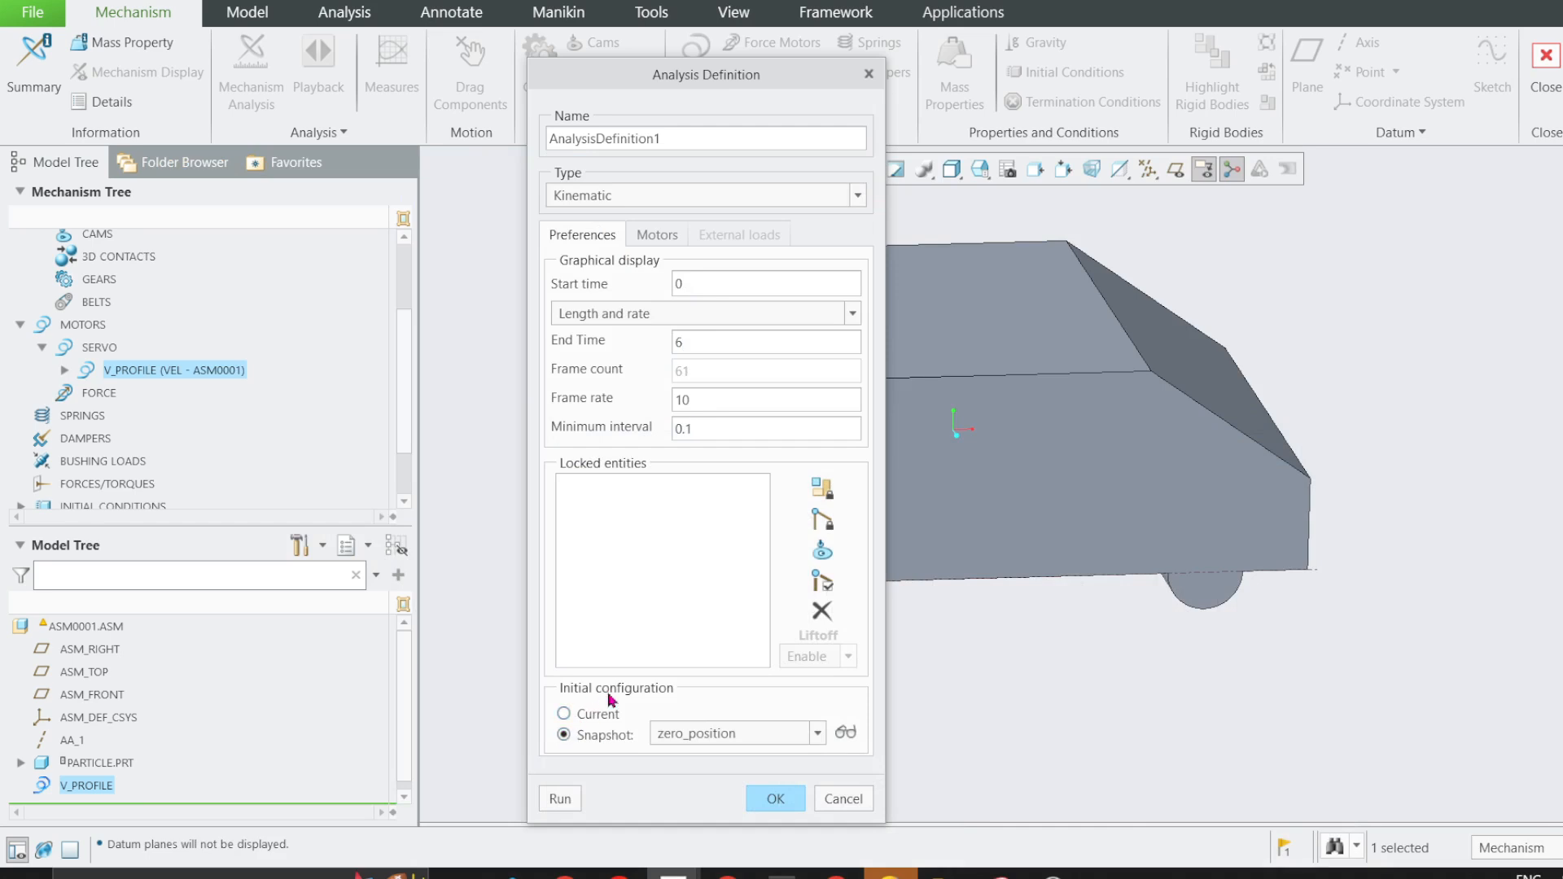
{"action": "left_click", "coordinate": [695, 738]}
{"action": "left_click", "coordinate": [692, 751]}
{"action": "left_click", "coordinate": [680, 734]}
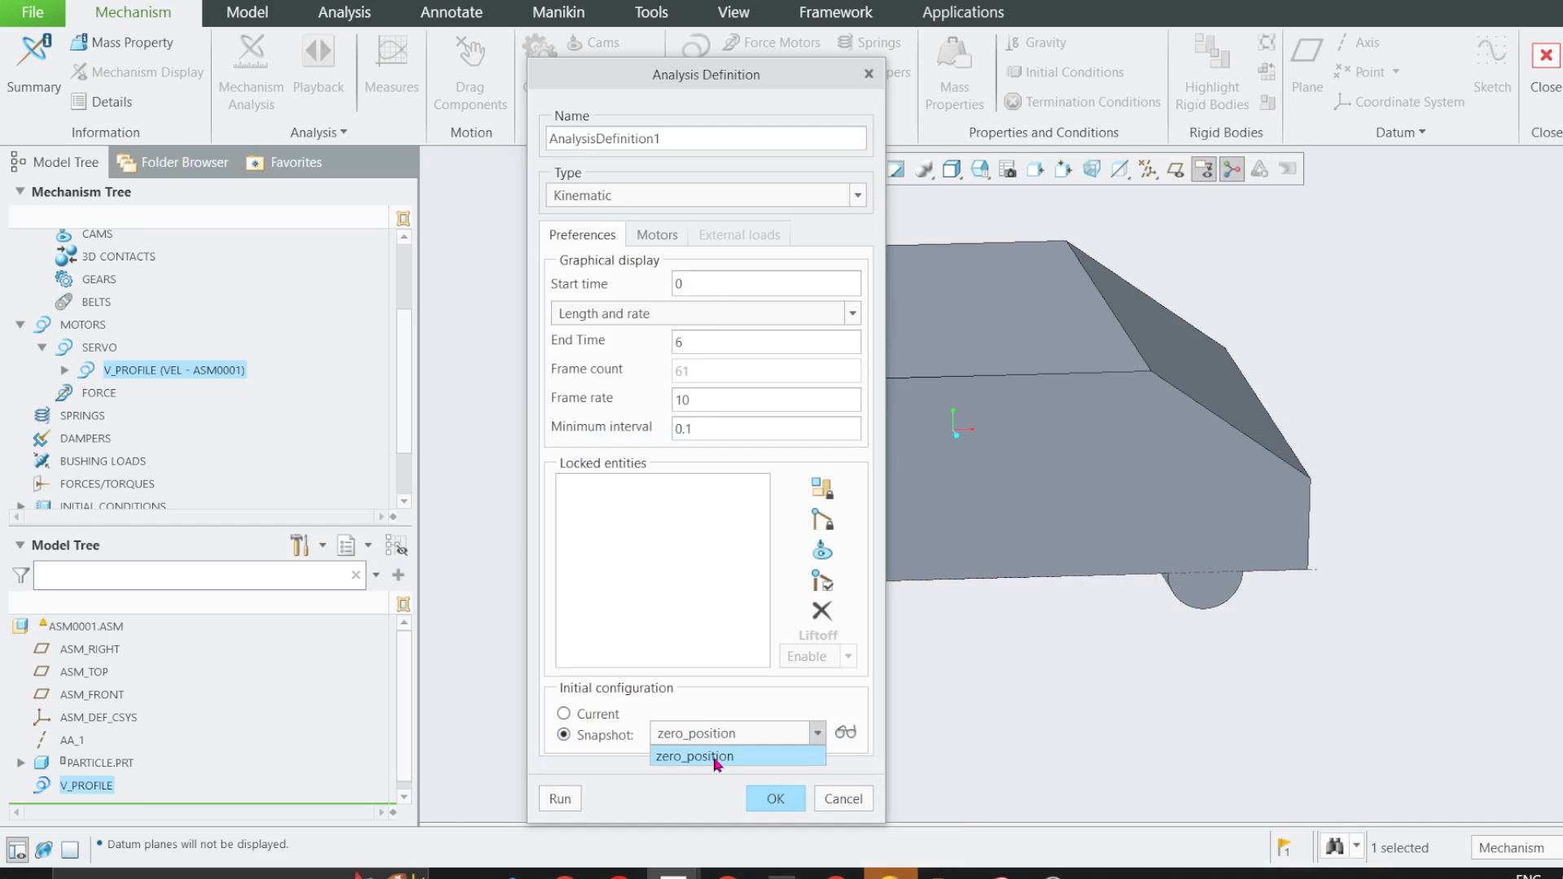
{"action": "left_click", "coordinate": [716, 757]}
{"action": "left_click", "coordinate": [776, 801]}
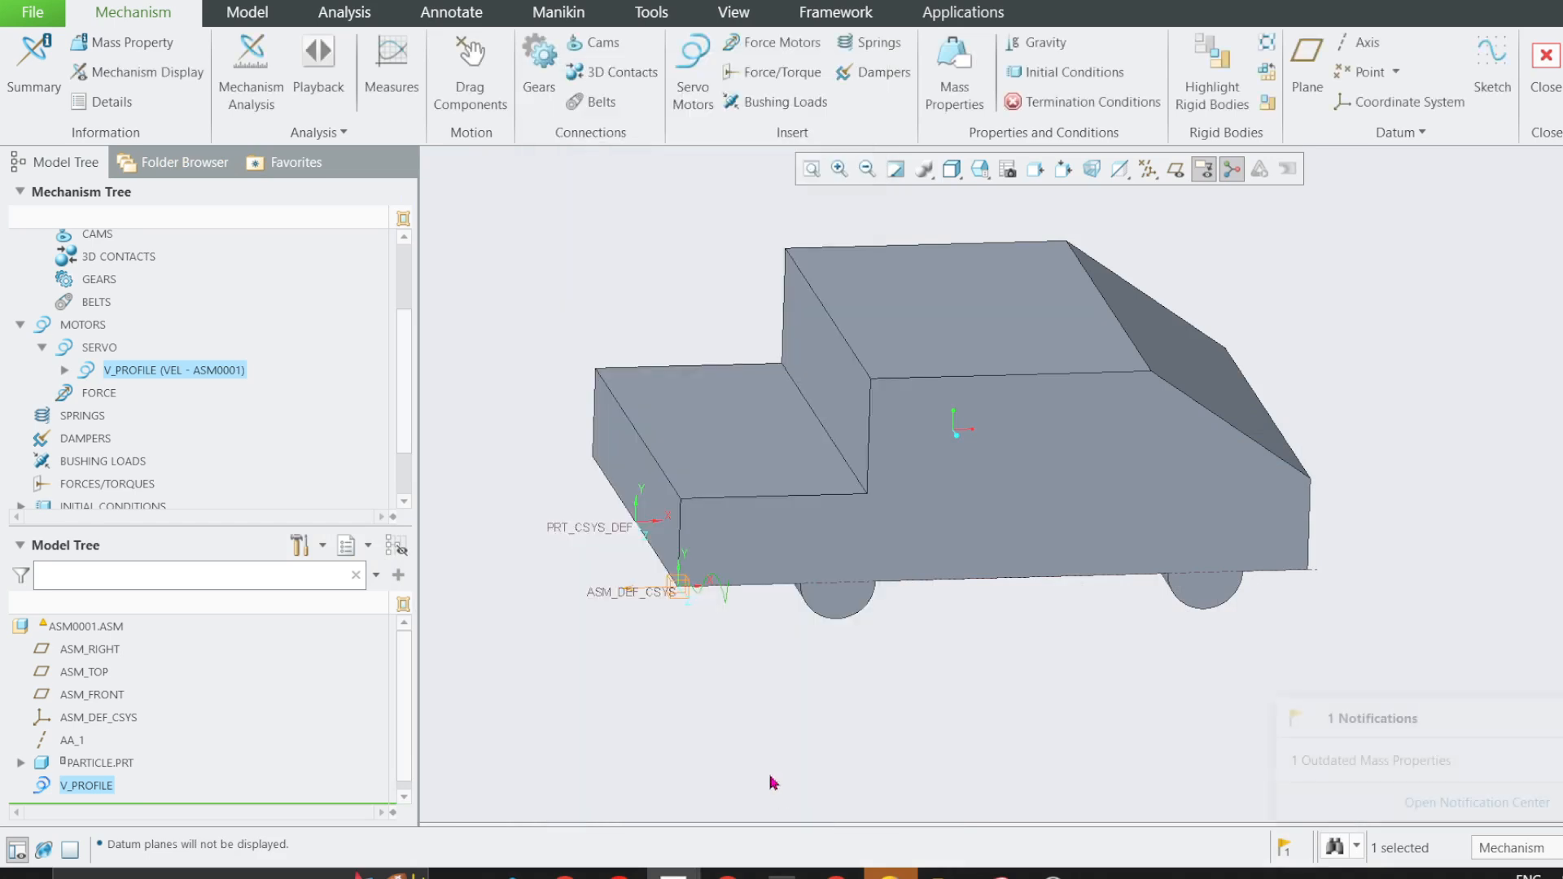
{"action": "left_click", "coordinate": [509, 293]}
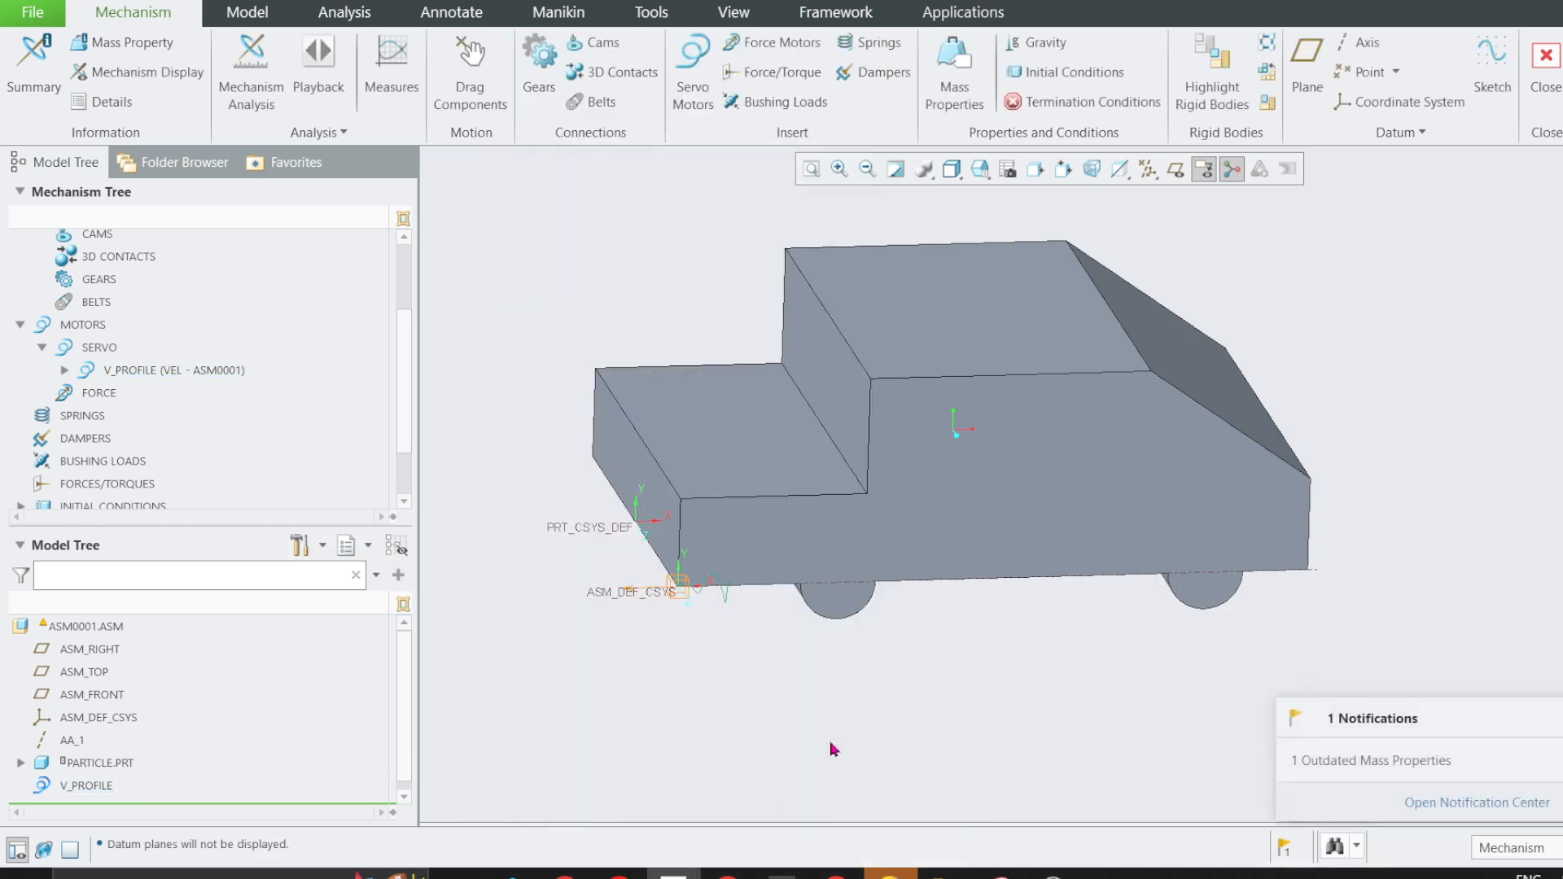
Check the quantities requested in problem 2/8 and create a new measure named Full_Motion.
{"action": "left_click", "coordinate": [728, 874]}
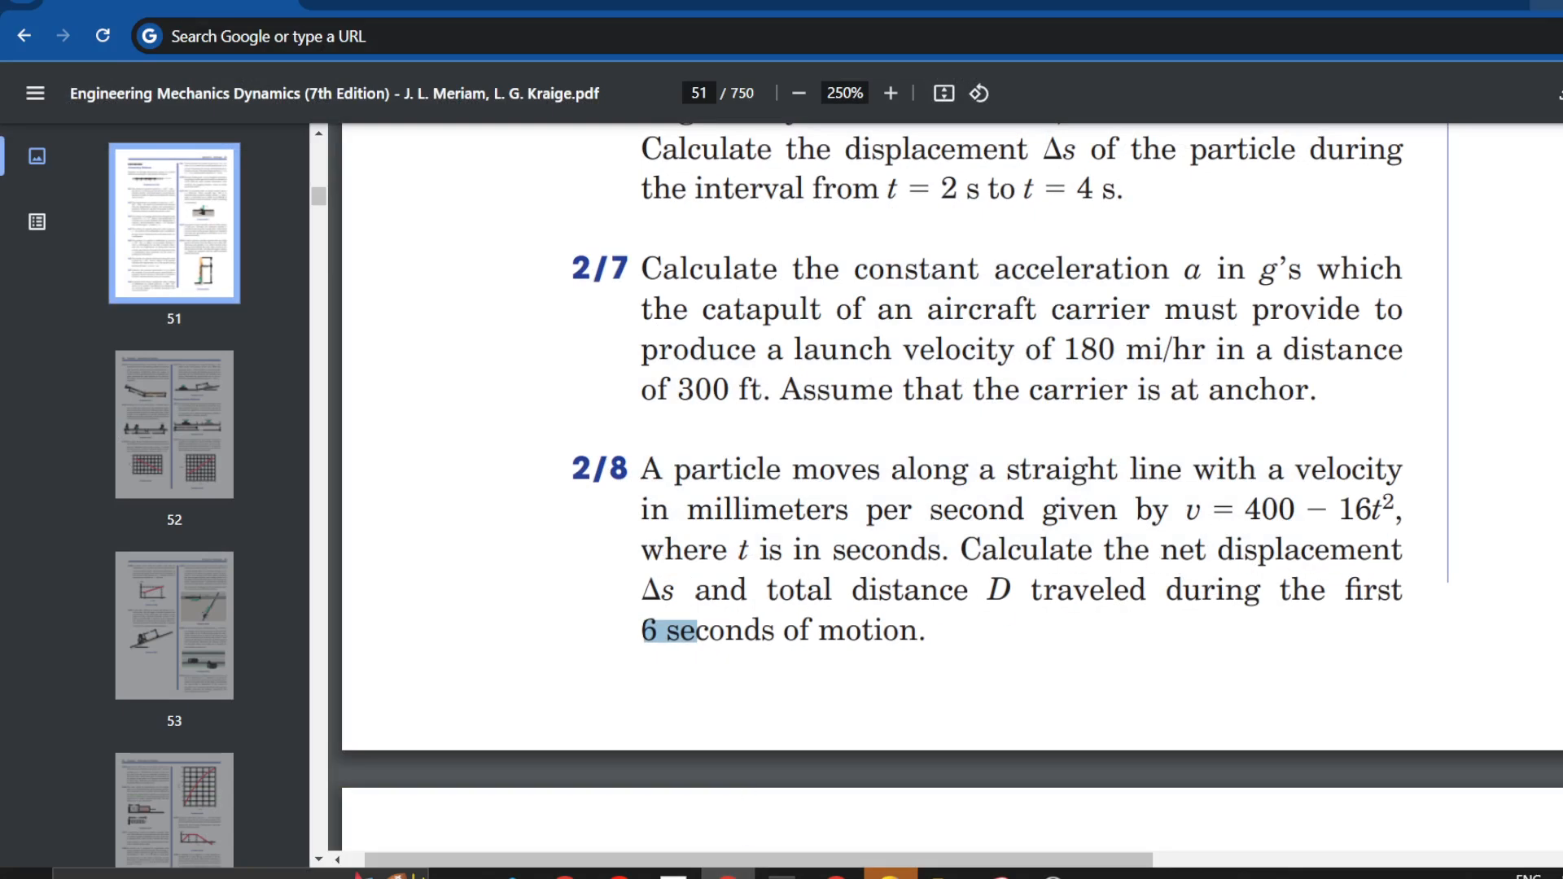
{"action": "left_click", "coordinate": [1549, 4]}
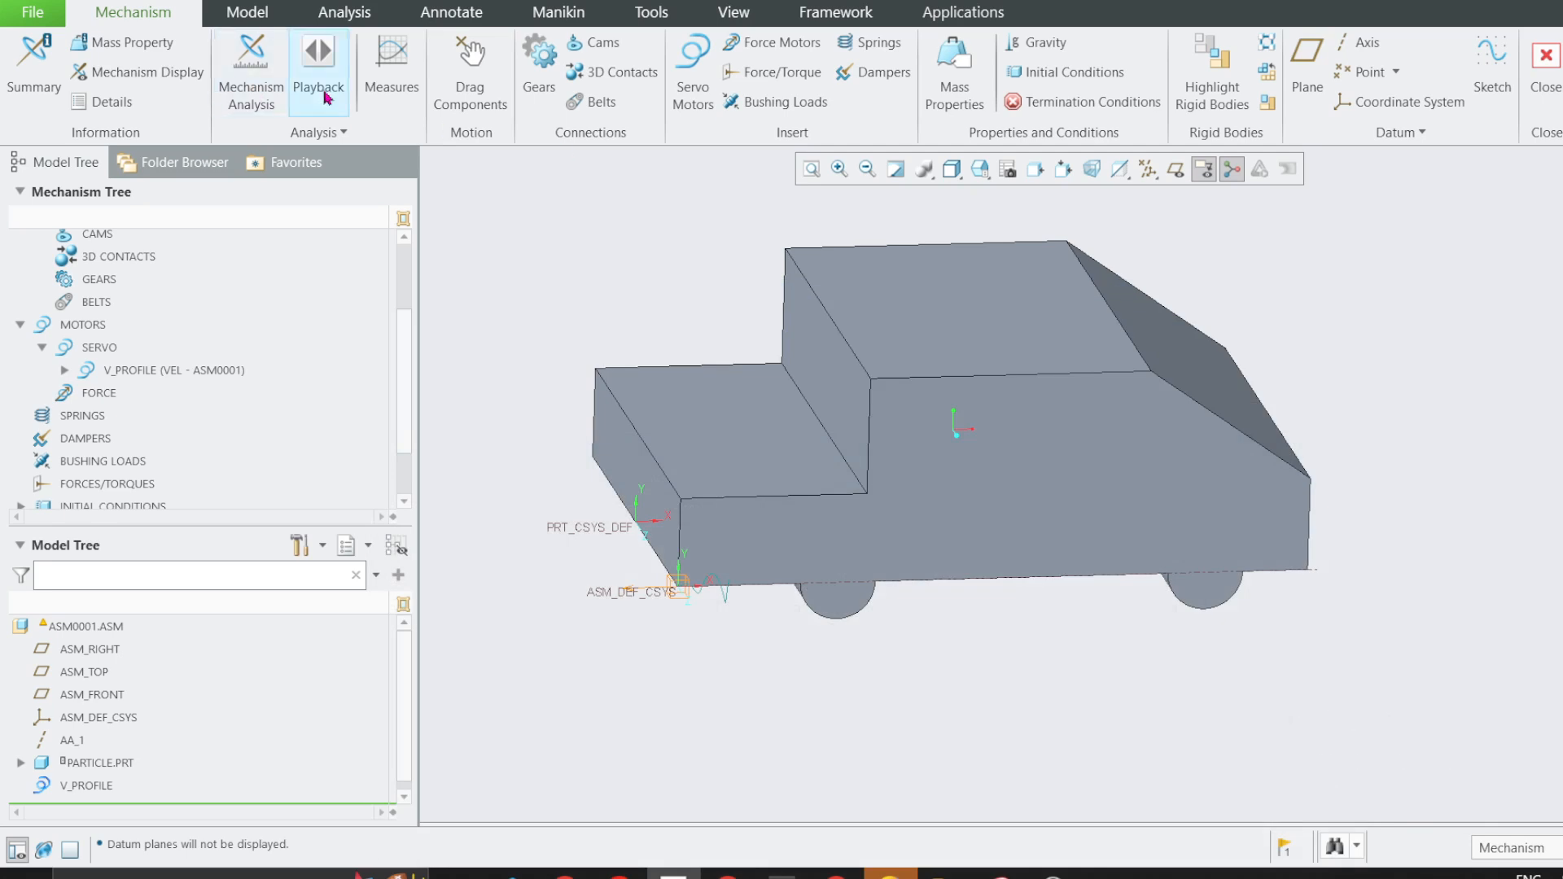
{"action": "left_click", "coordinate": [391, 69]}
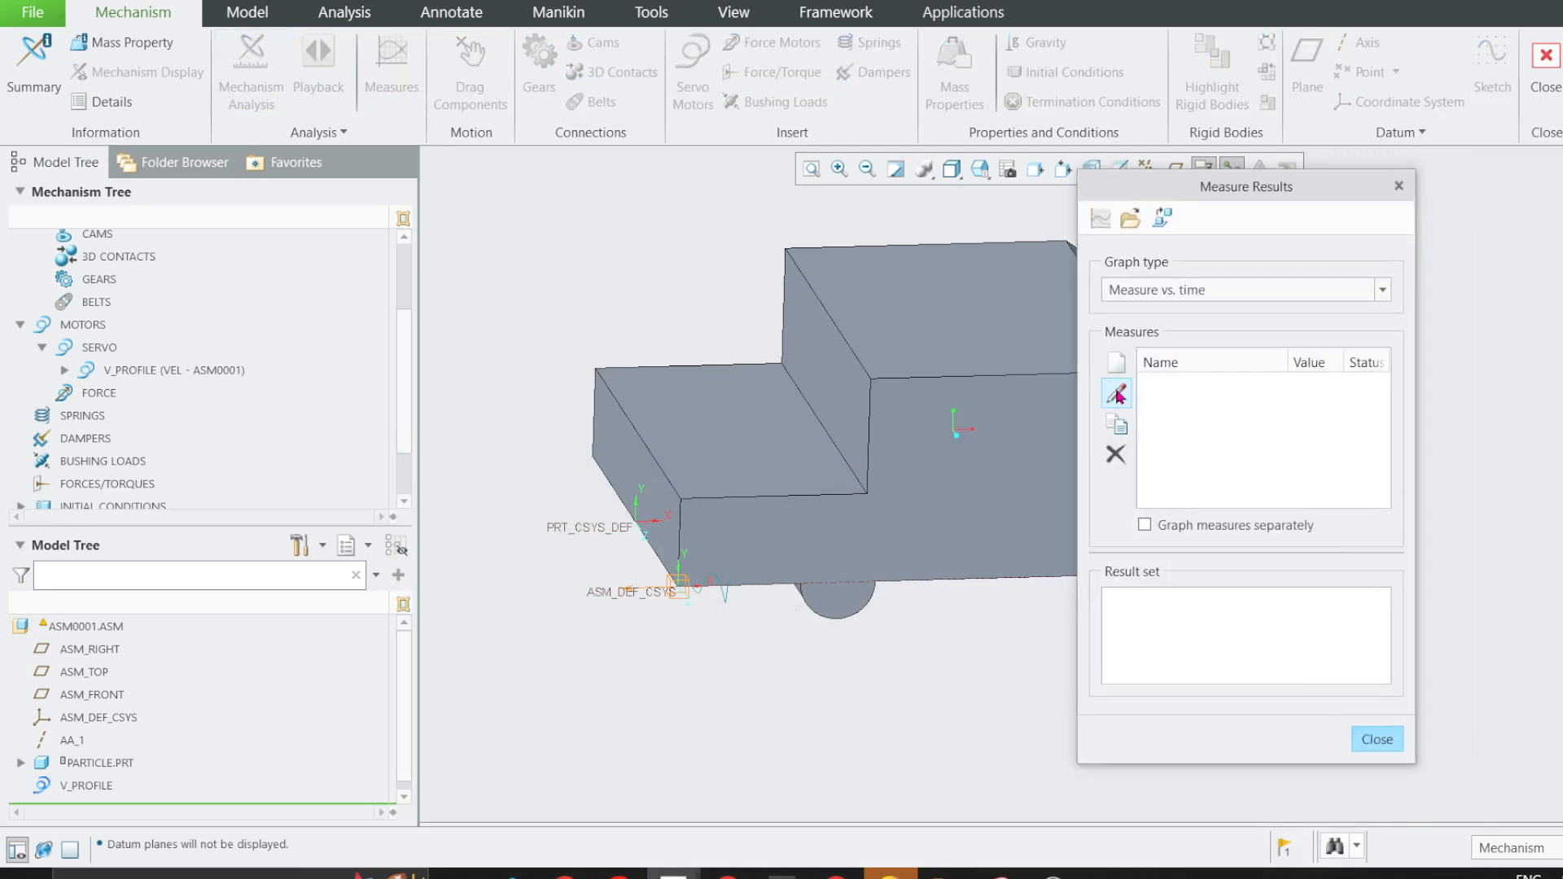
{"action": "left_click", "coordinate": [1119, 360]}
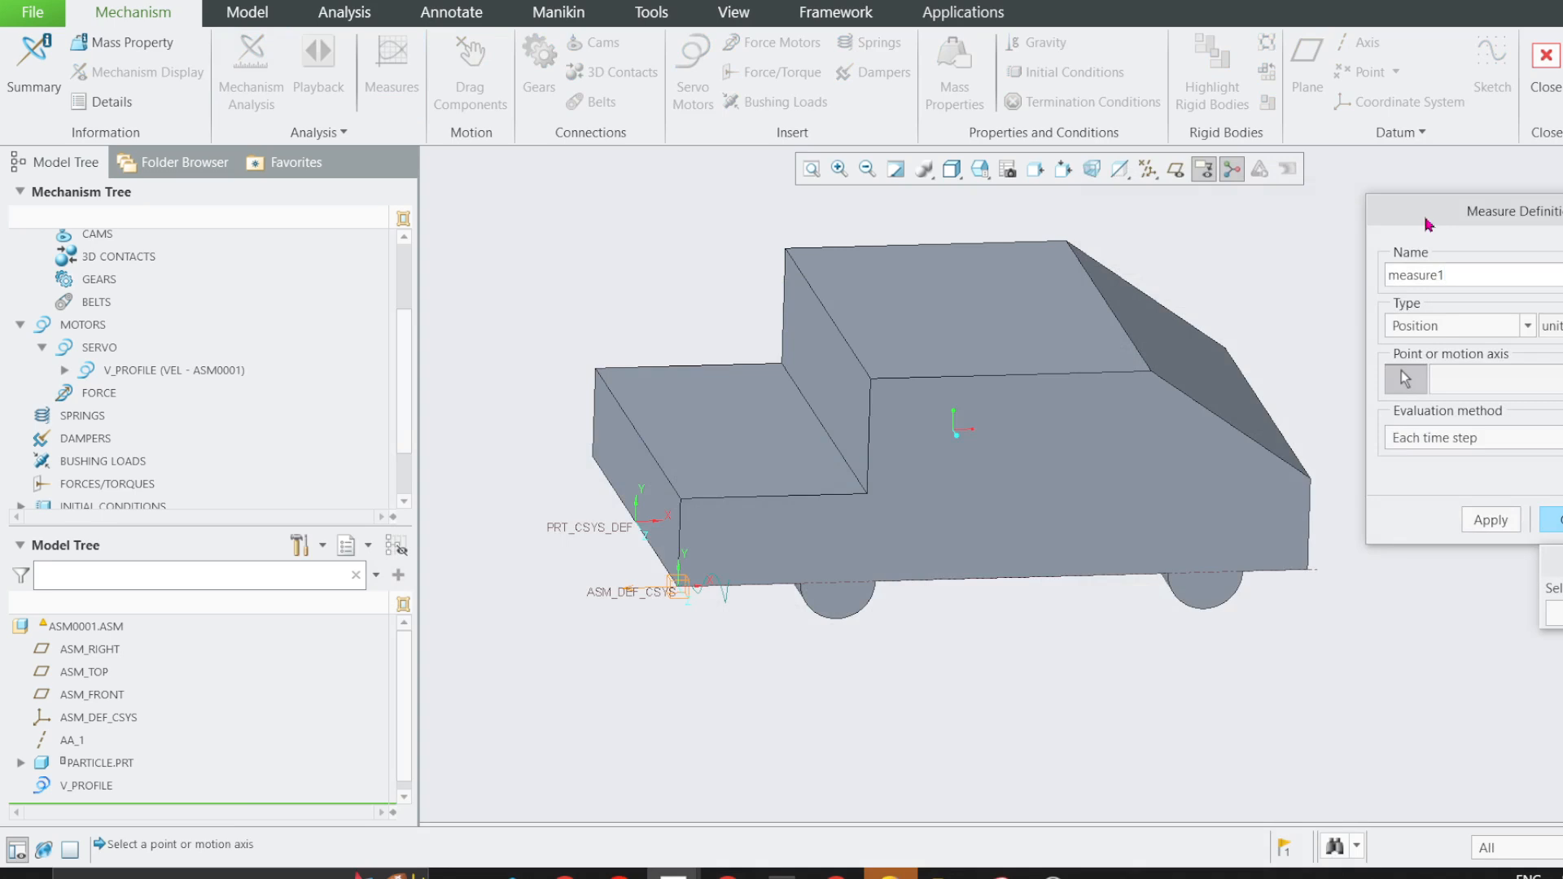
{"action": "left_click_drag", "start_coordinate": [1428, 217], "coordinate": [967, 226]}
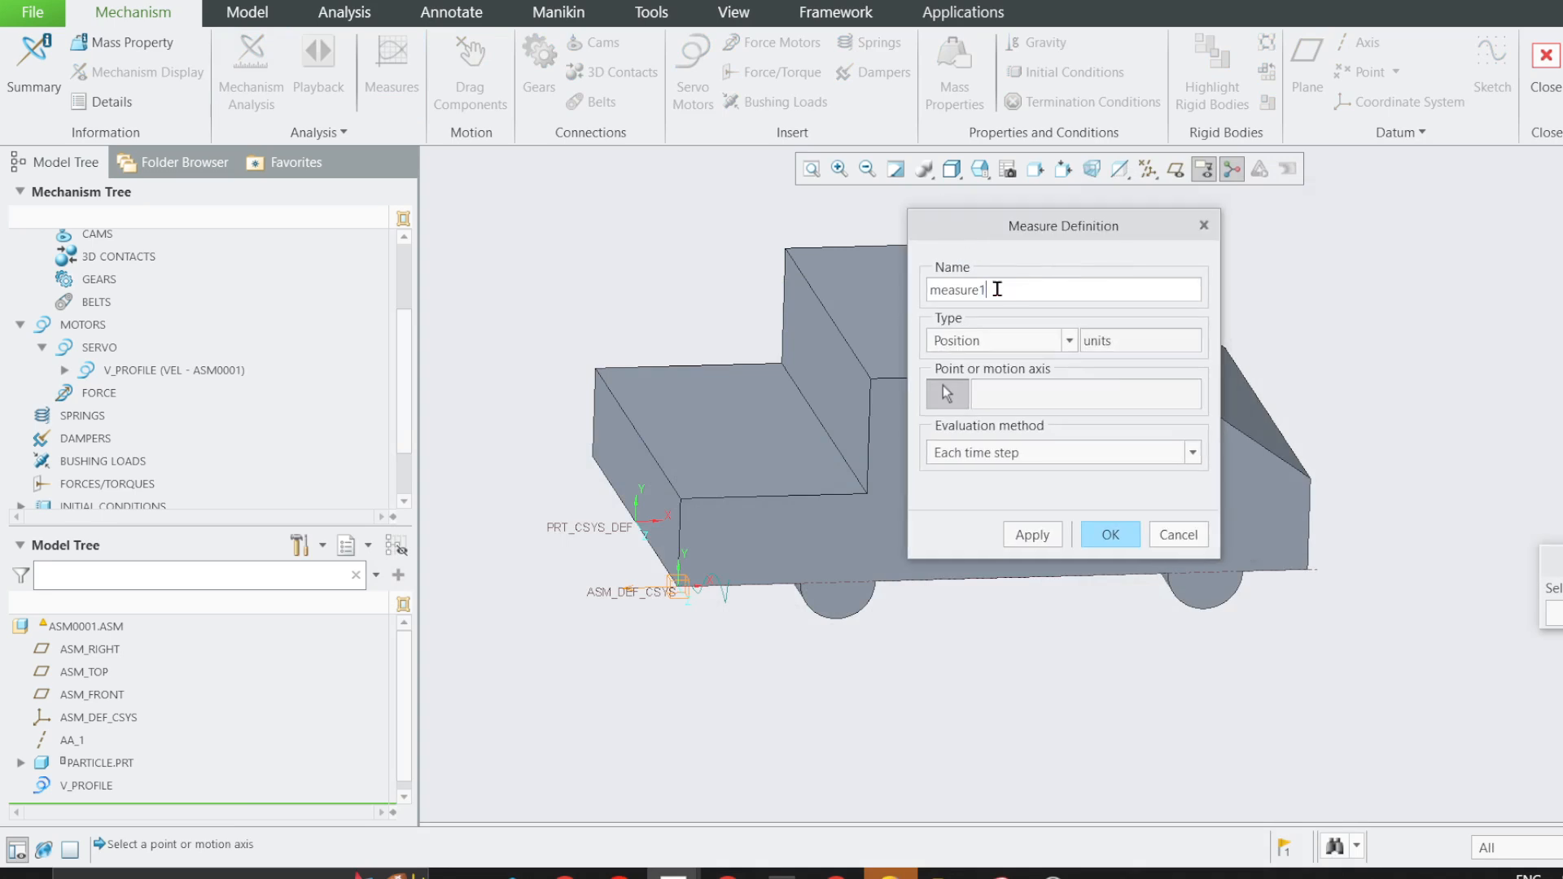
{"action": "left_click_drag", "start_coordinate": [997, 290], "coordinate": [930, 291]}
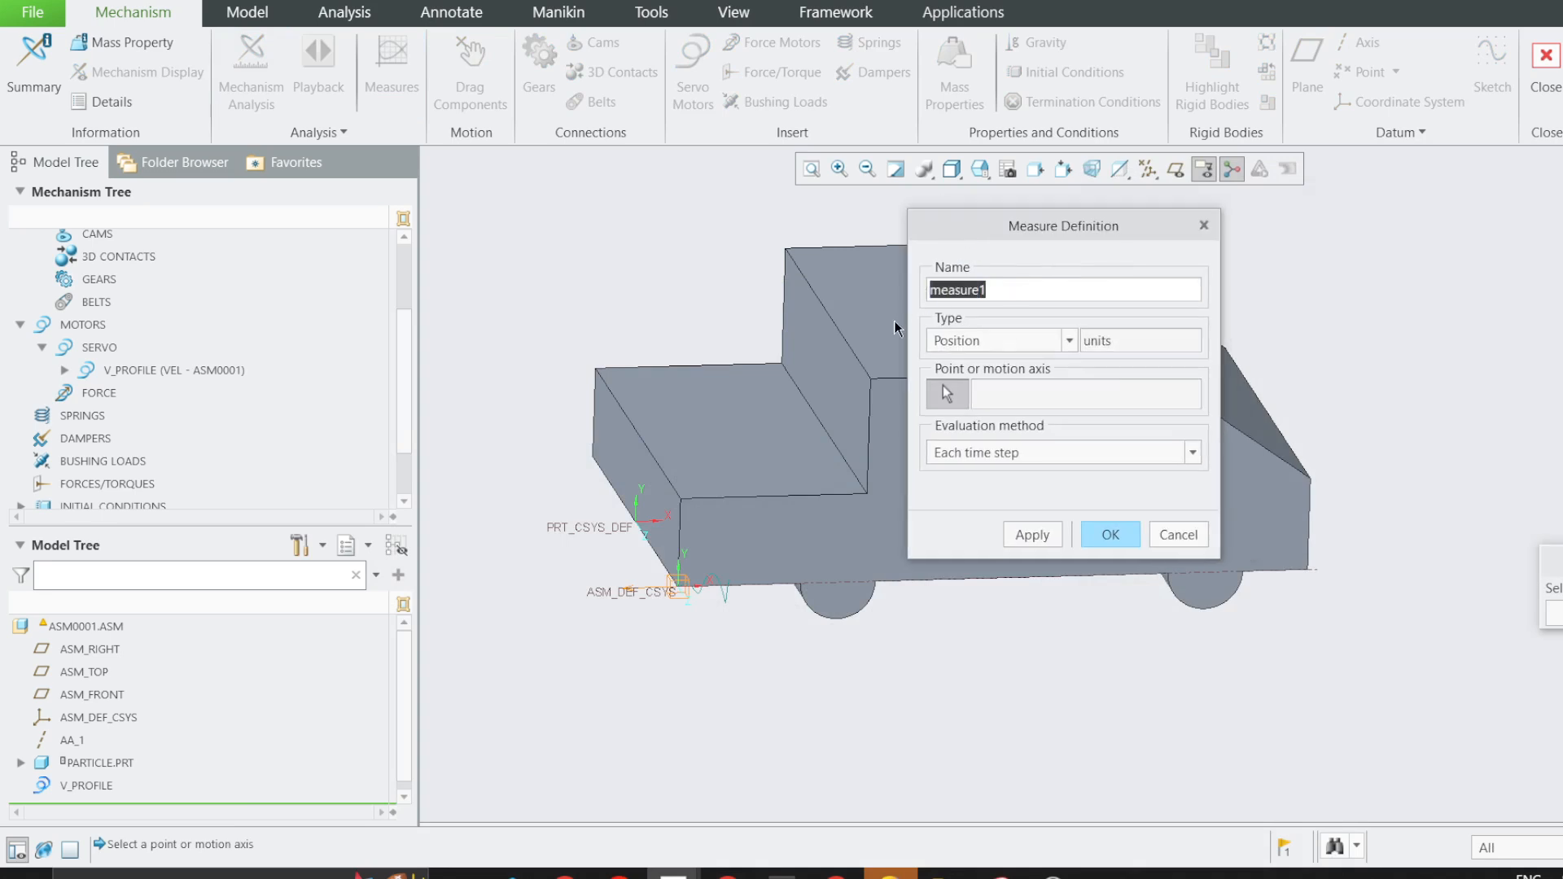
{"action": "type", "text": "Motion_p"}
{"action": "key", "text": "BackSpace"}
{"action": "key", "text": "BackSpace"}
{"action": "key", "text": "Home"}
{"action": "type", "text": "Full_"}
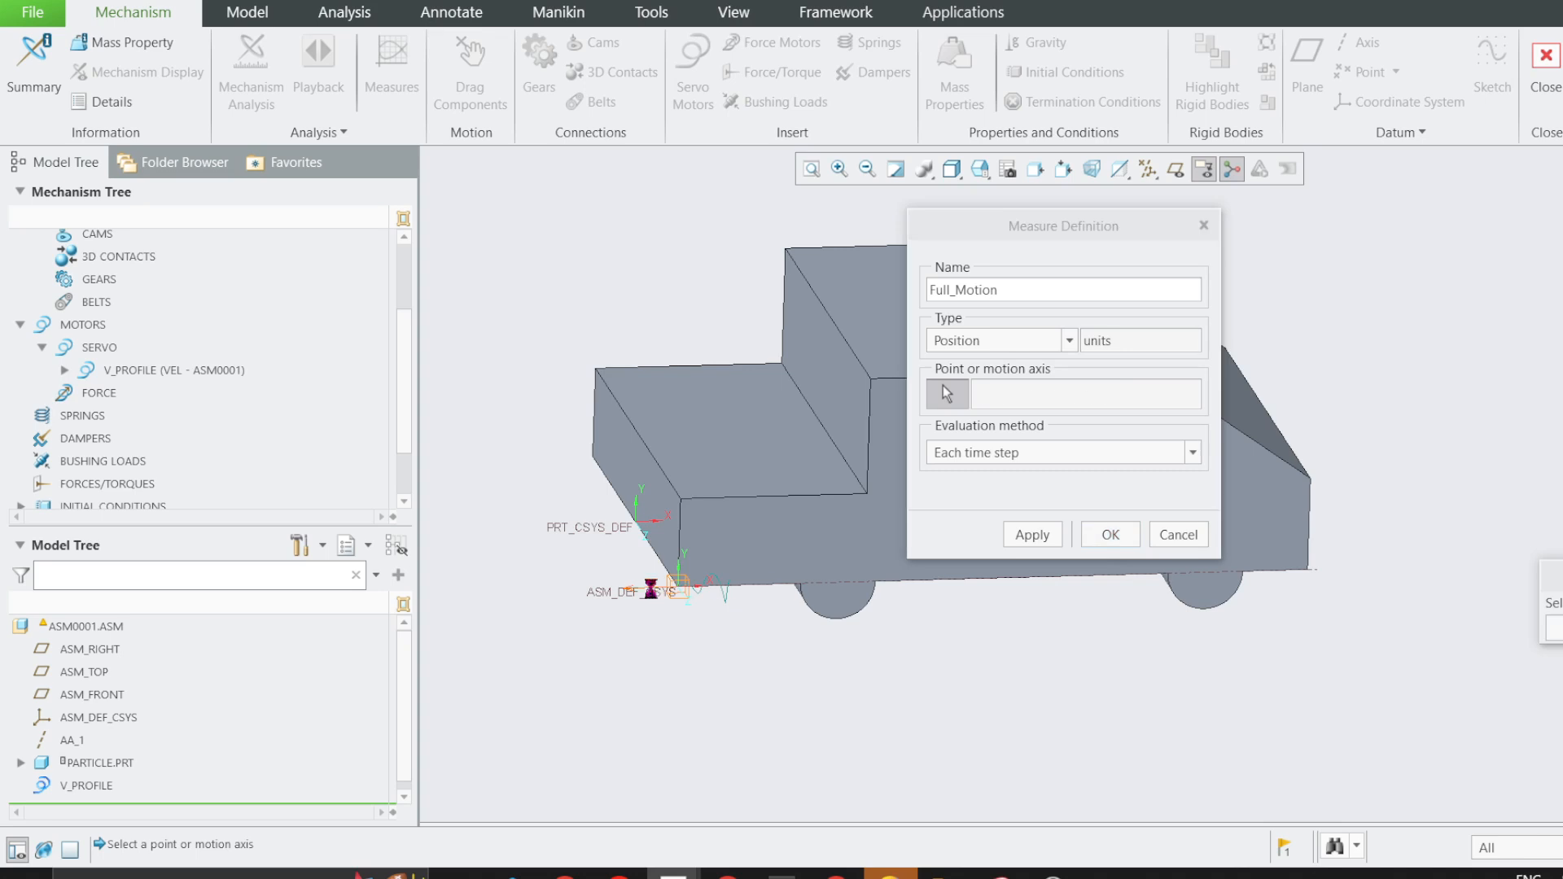
Assign the straightline_motion slider axis to the Full_Motion position measure, evaluate it at each time step and accept it.
{"action": "left_click", "coordinate": [654, 592]}
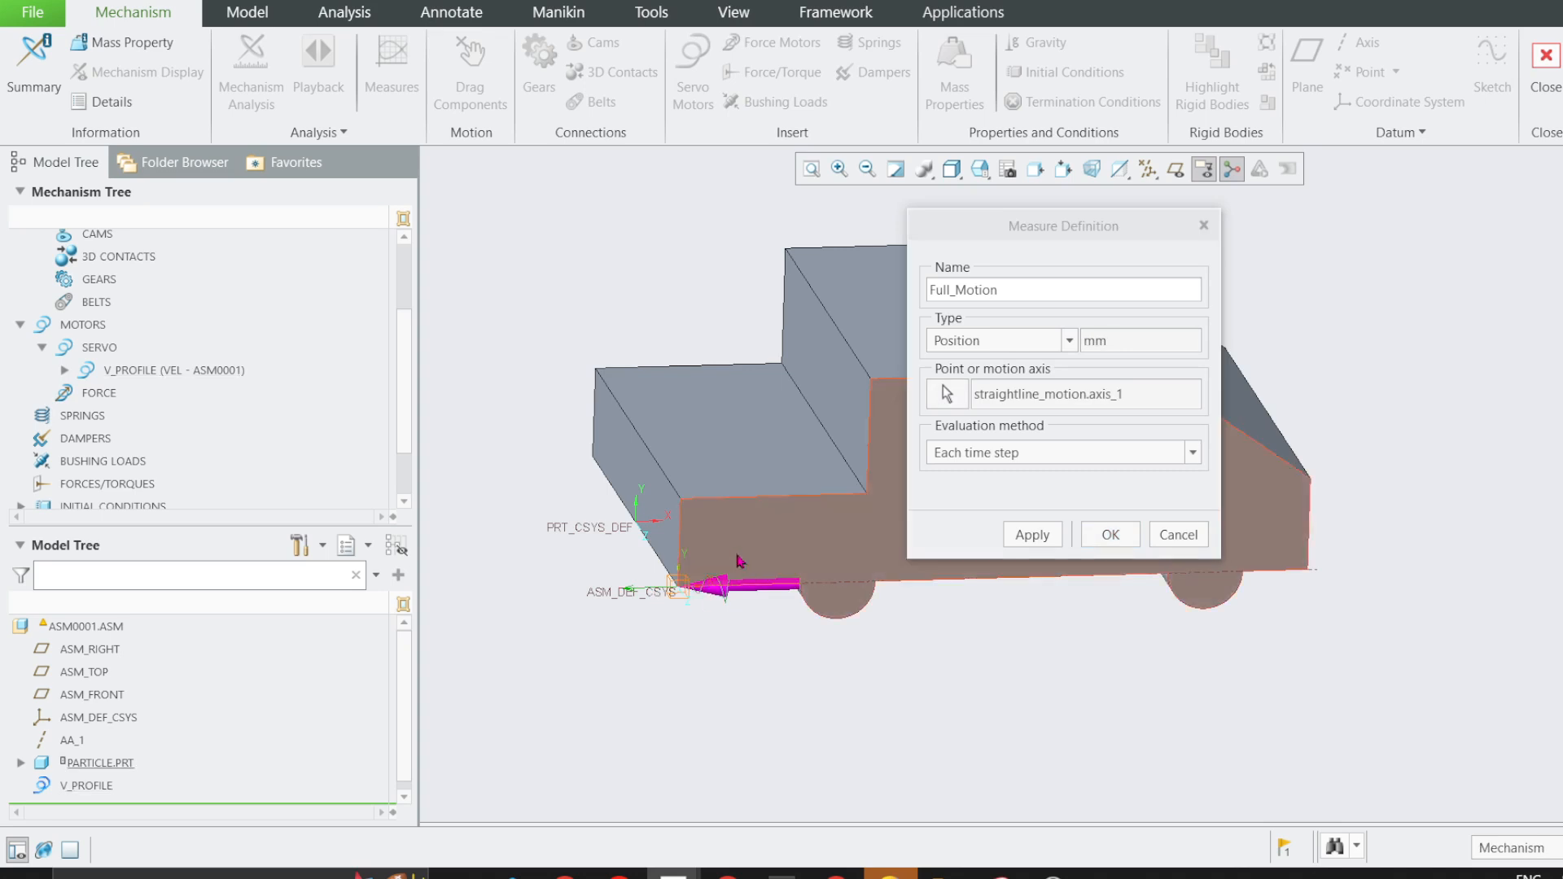
{"action": "left_click", "coordinate": [954, 454]}
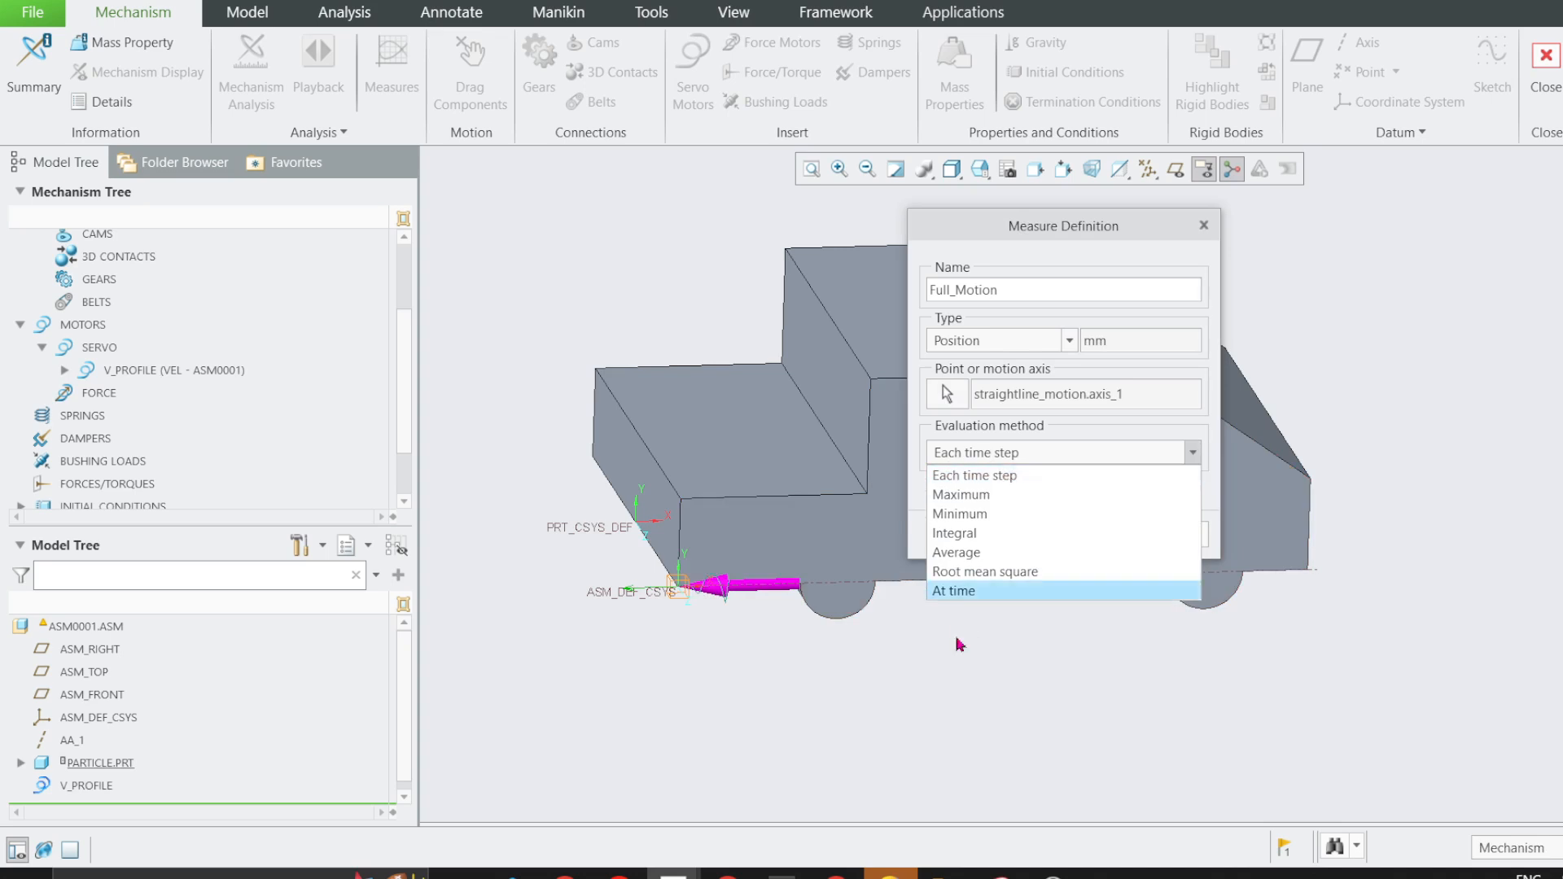
{"action": "left_click", "coordinate": [971, 593]}
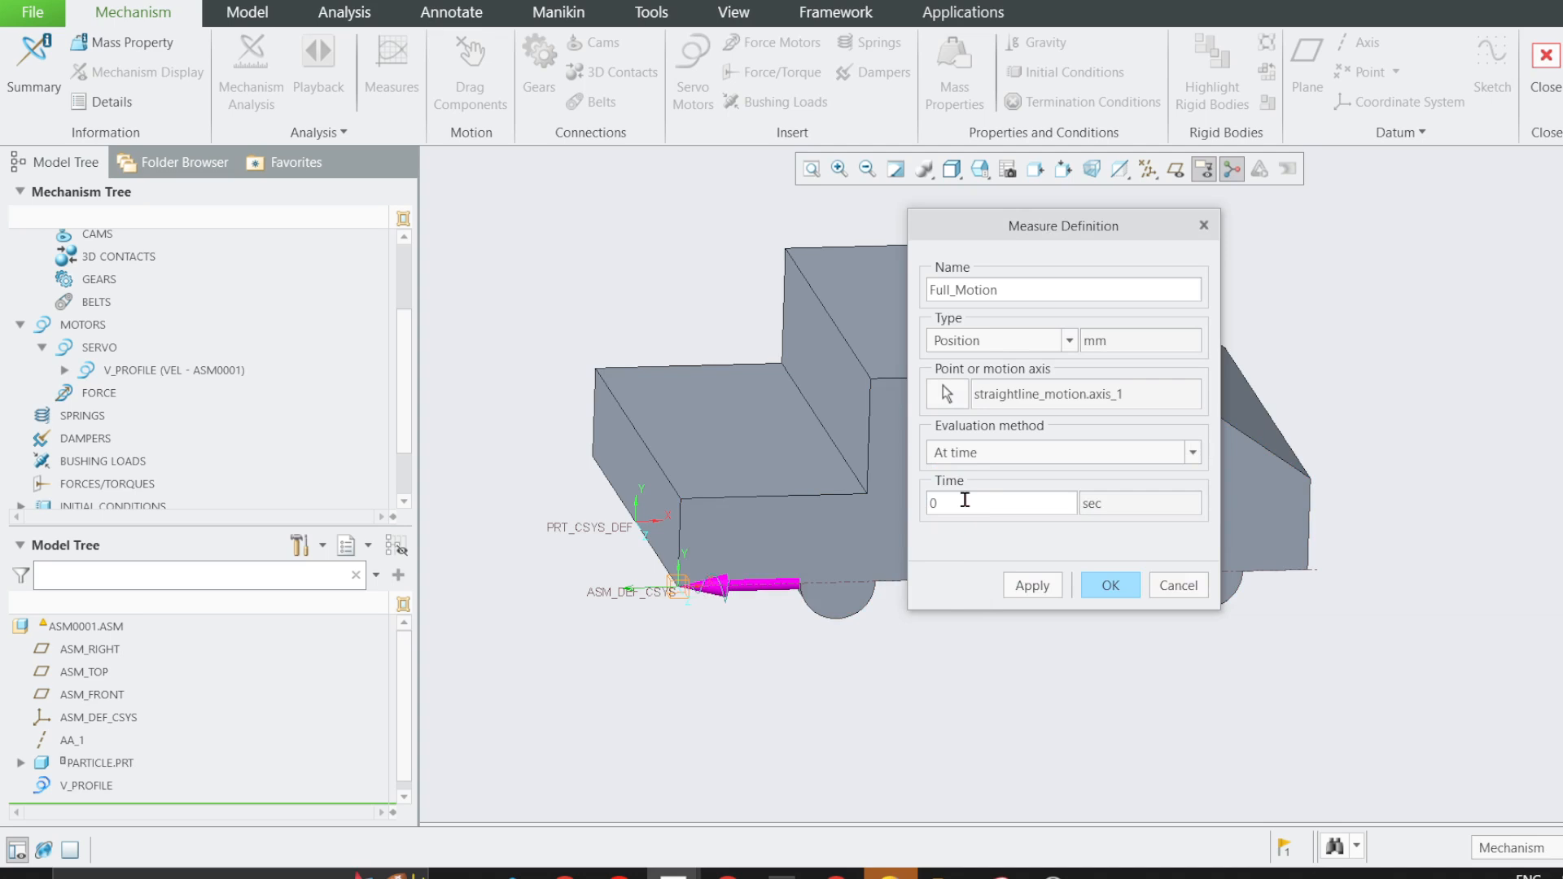
{"action": "left_click", "coordinate": [983, 452]}
{"action": "left_click", "coordinate": [996, 482]}
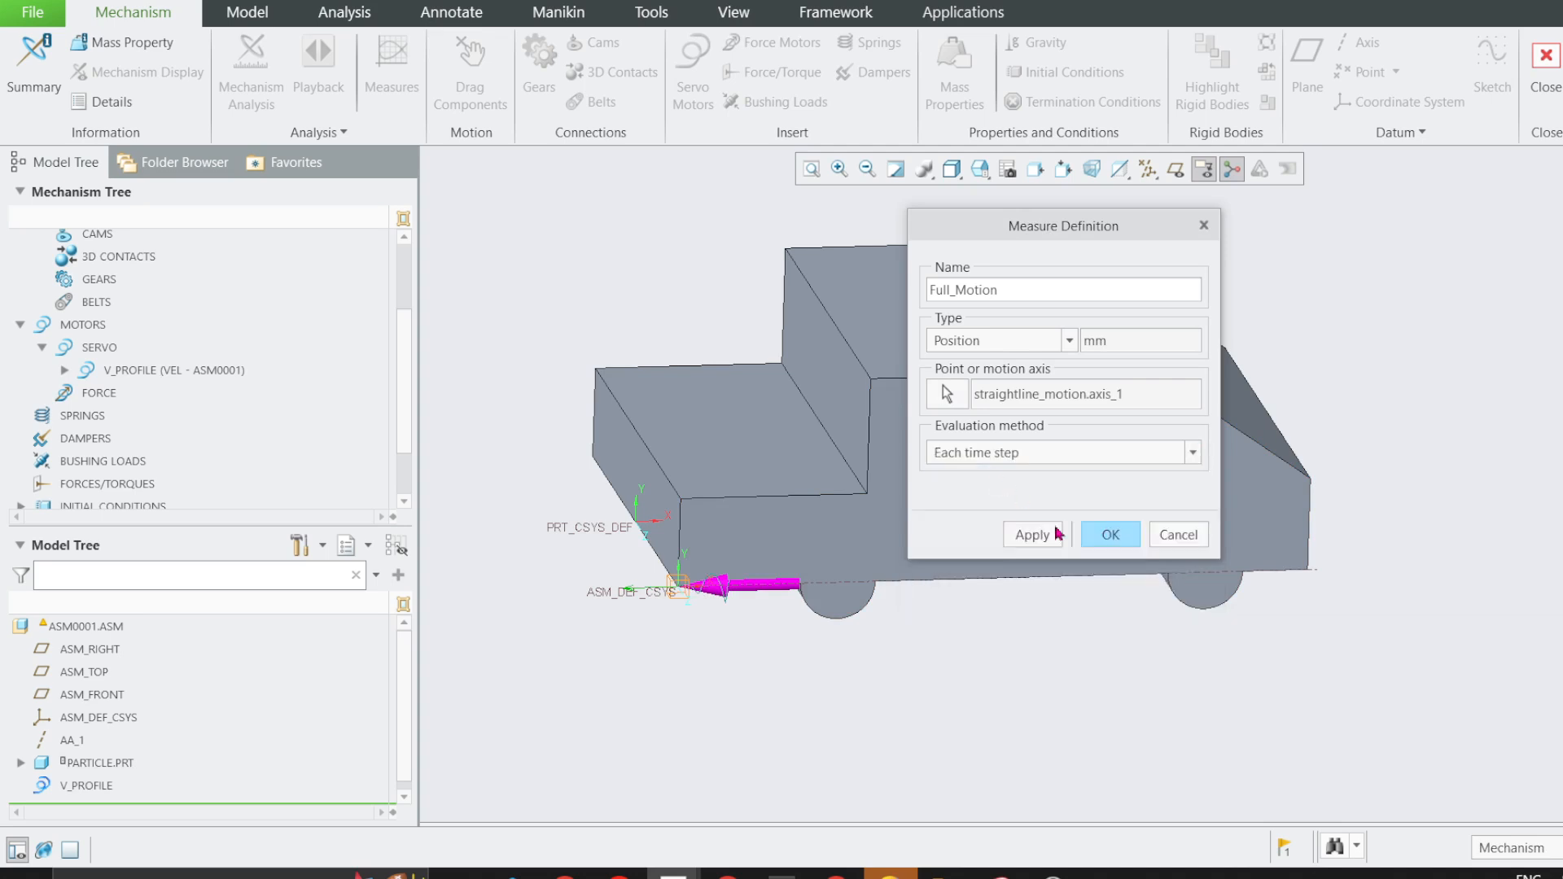
{"action": "left_click", "coordinate": [1102, 534]}
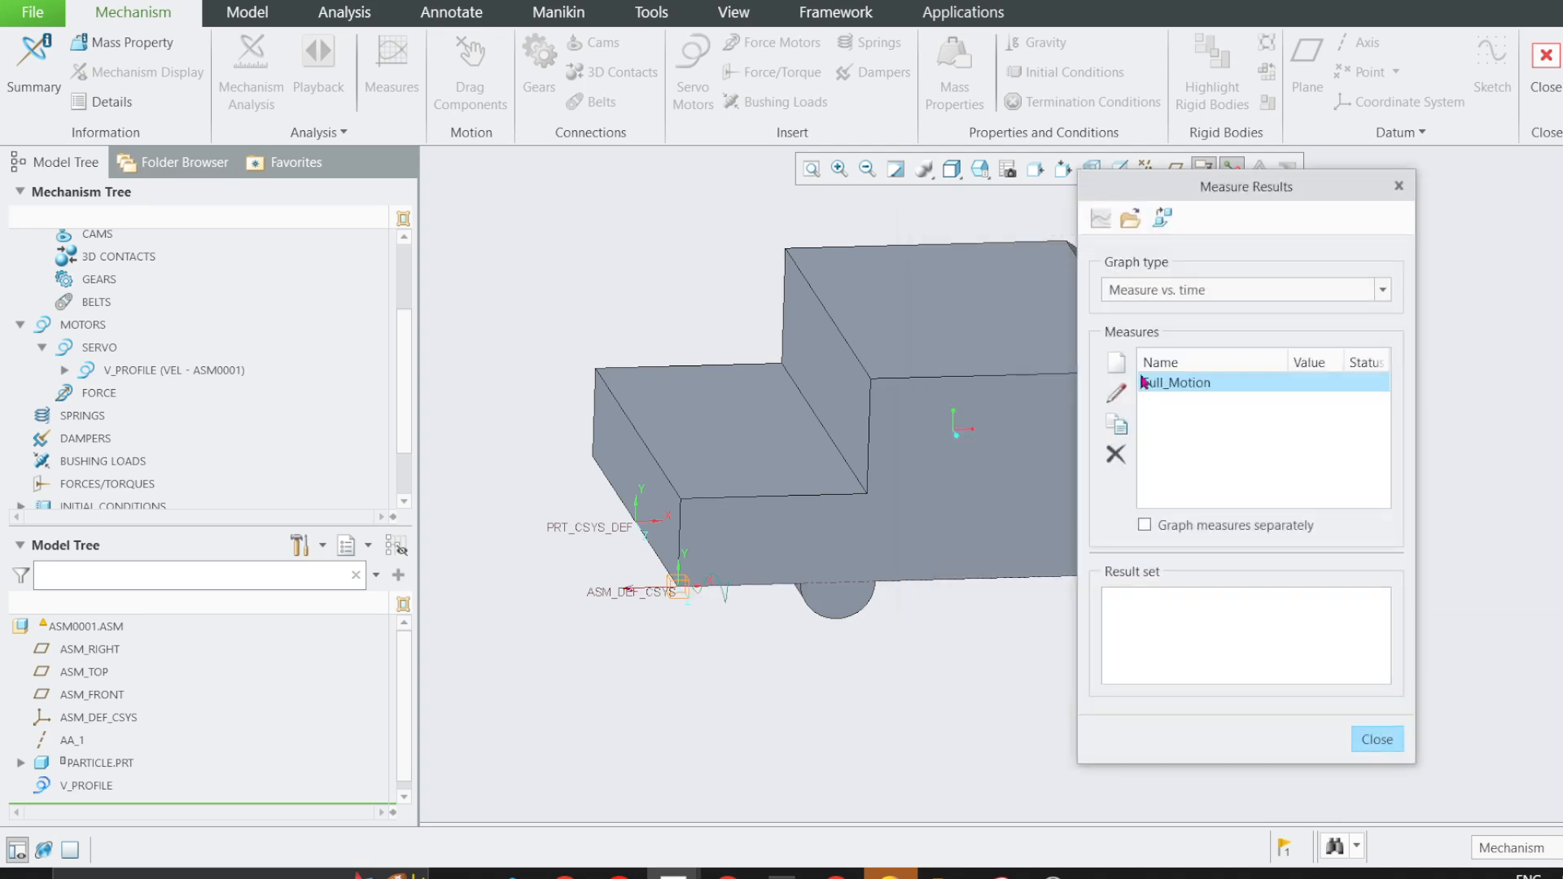
Create another position measure named Dist_t6 on the straightline_motion slider axis.
{"action": "left_click", "coordinate": [1113, 360]}
{"action": "left_click_drag", "start_coordinate": [983, 290], "coordinate": [917, 309]}
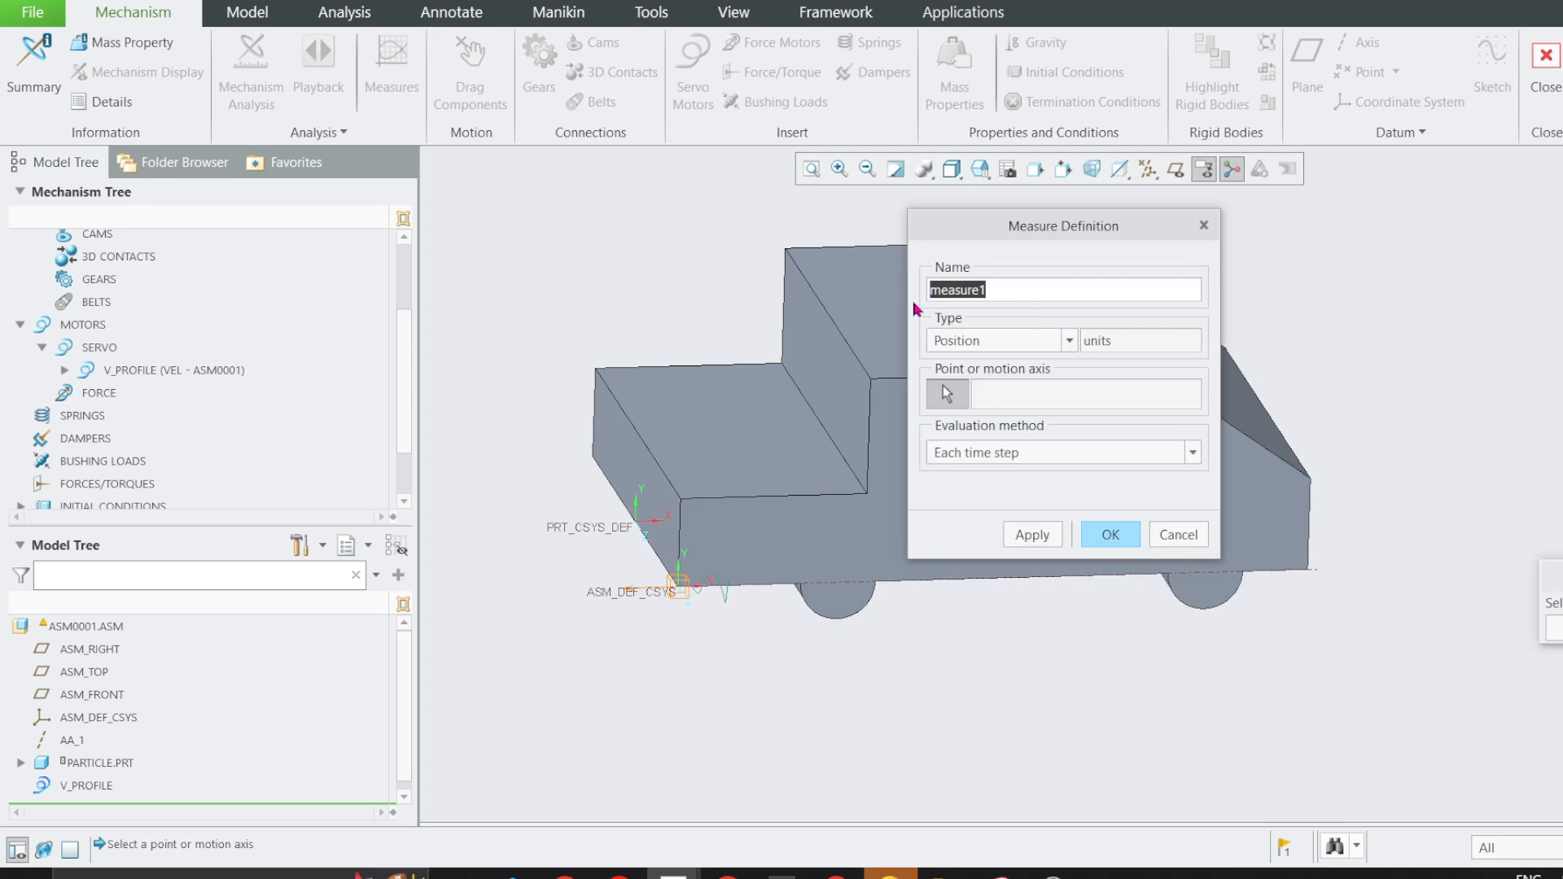
{"action": "type", "text": "Dist_t6"}
{"action": "left_click", "coordinate": [646, 592]}
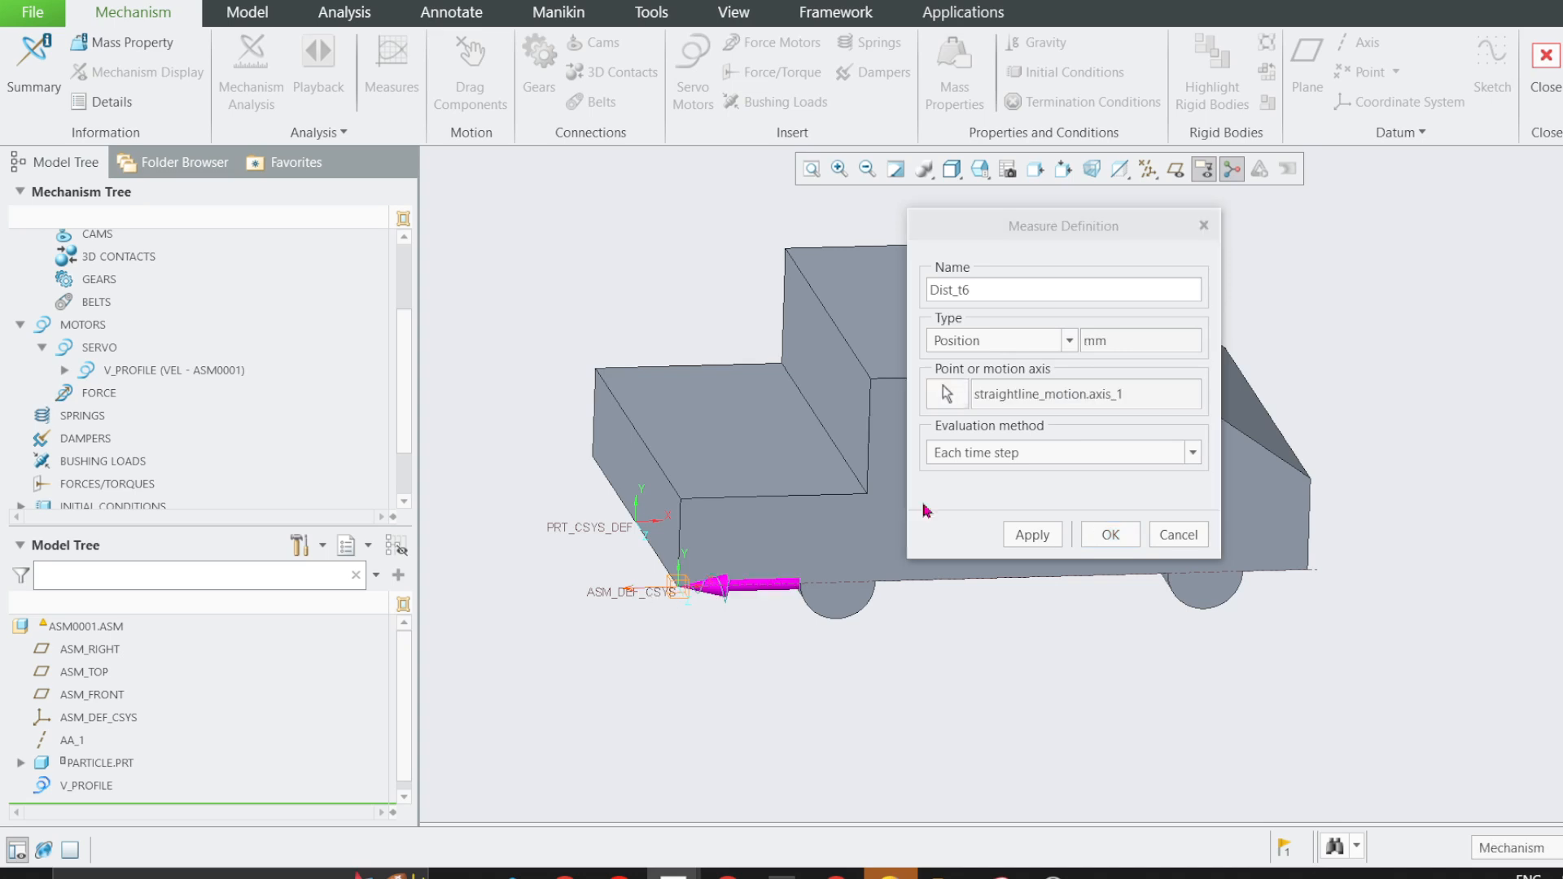
Evaluate the Dist_t6 measure at a time of 6 sec, accept it and close the measure results.
{"action": "left_click", "coordinate": [1038, 455]}
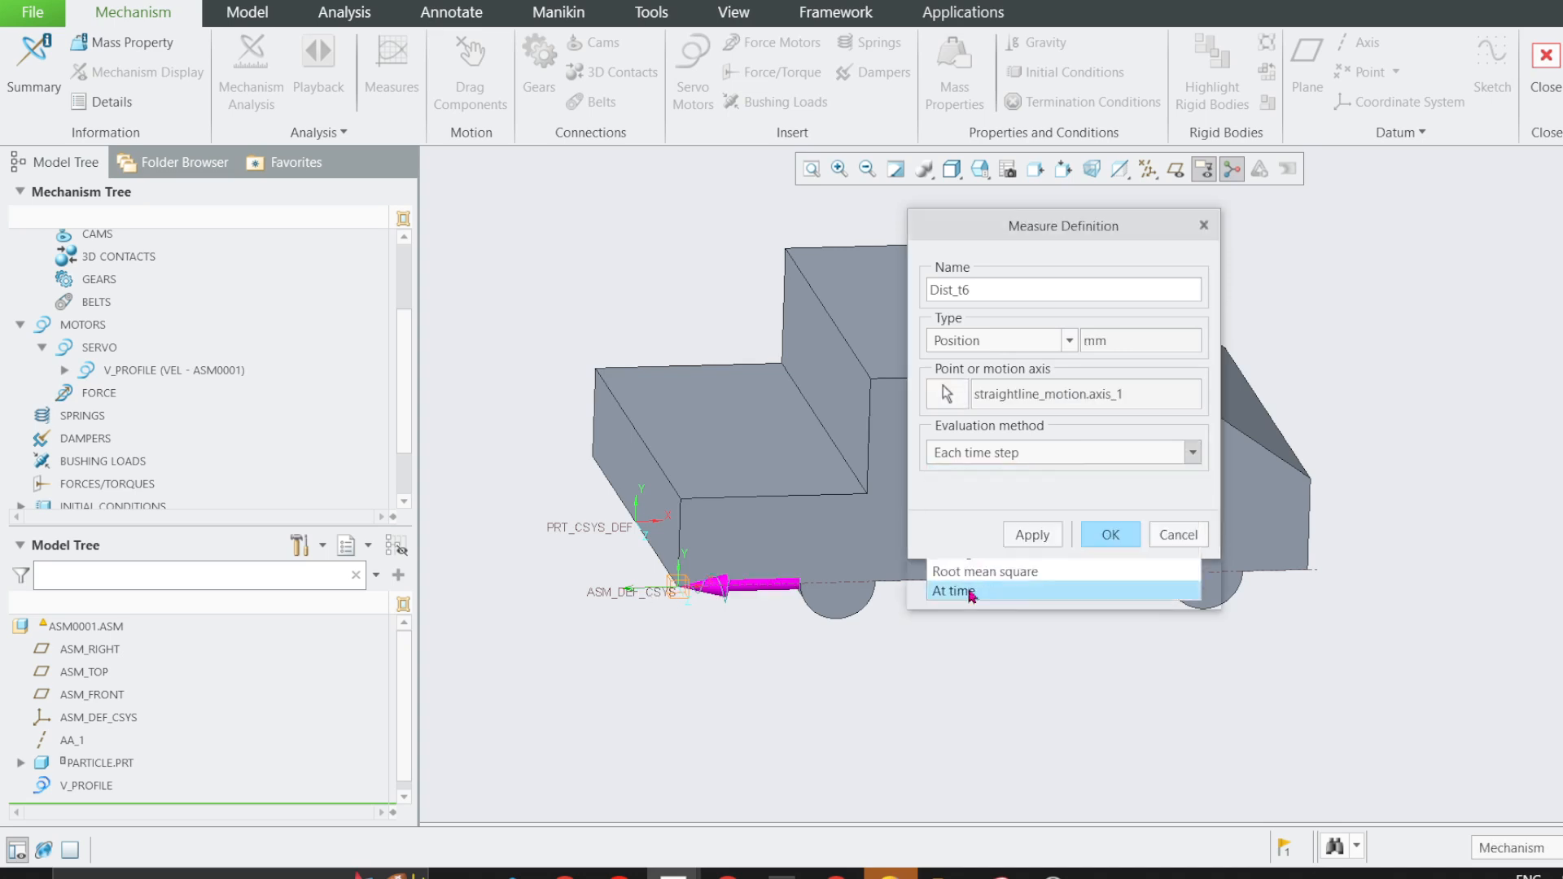
{"action": "left_click", "coordinate": [977, 594]}
{"action": "left_click_drag", "start_coordinate": [950, 499], "coordinate": [902, 514]}
{"action": "type", "text": "6"}
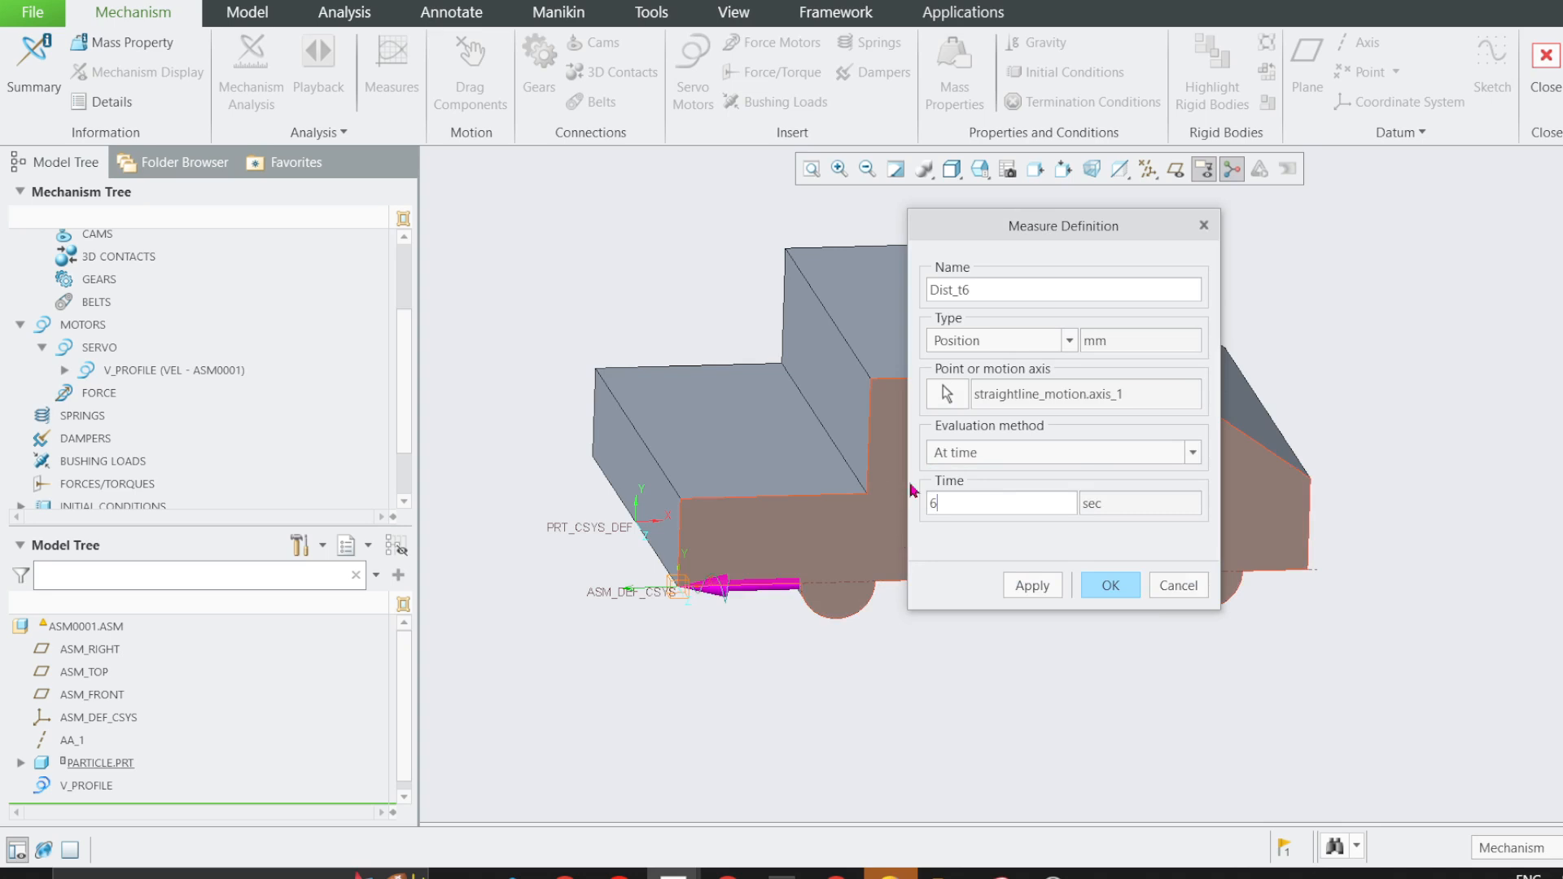
{"action": "left_click", "coordinate": [1097, 586]}
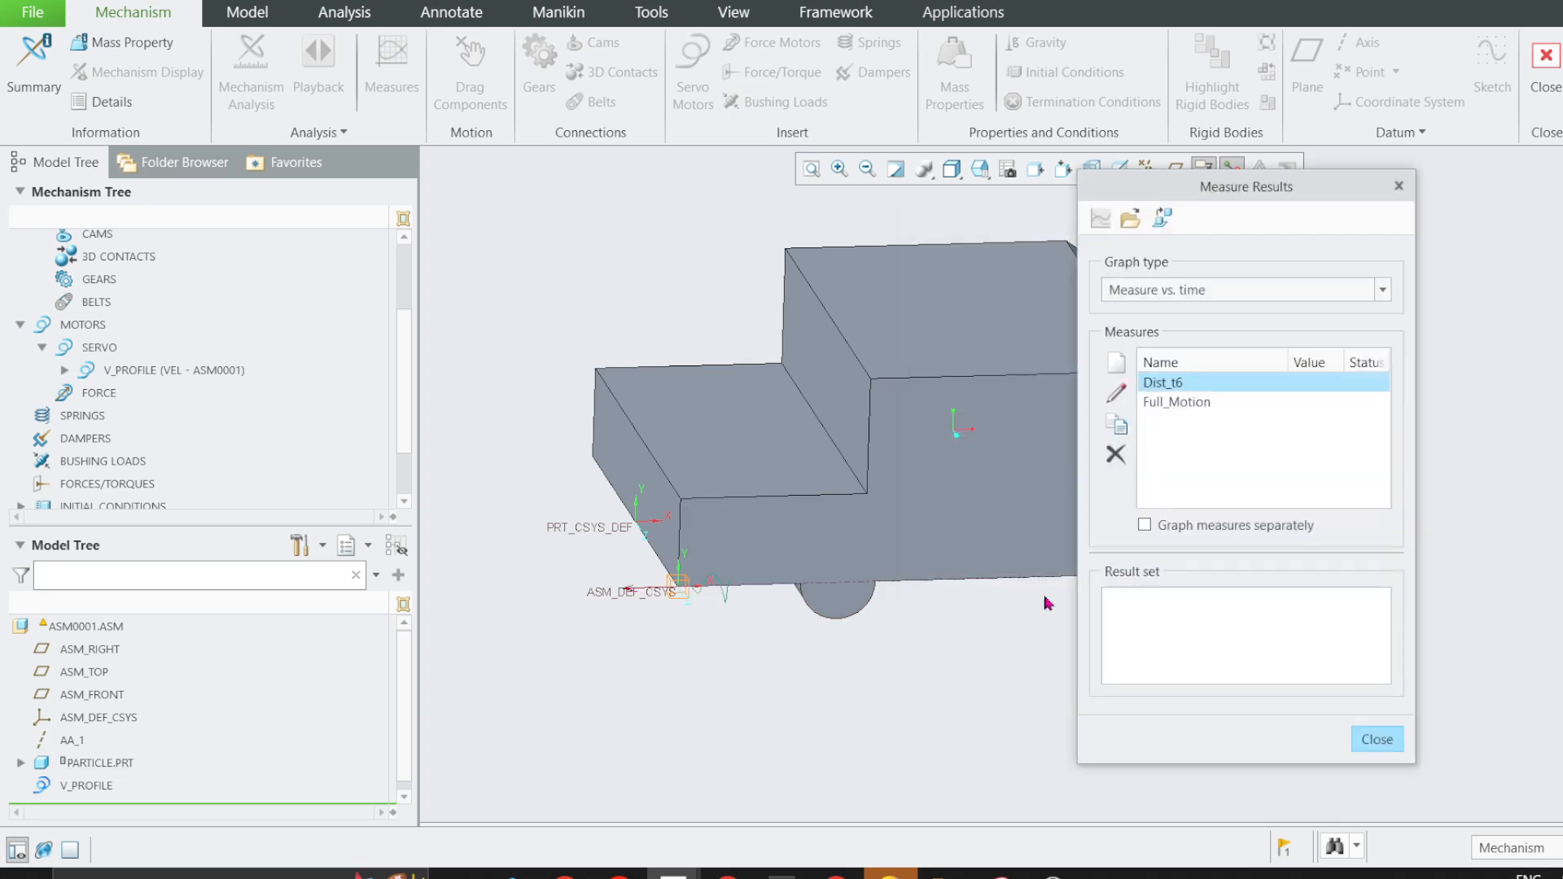
{"action": "left_click", "coordinate": [1376, 737]}
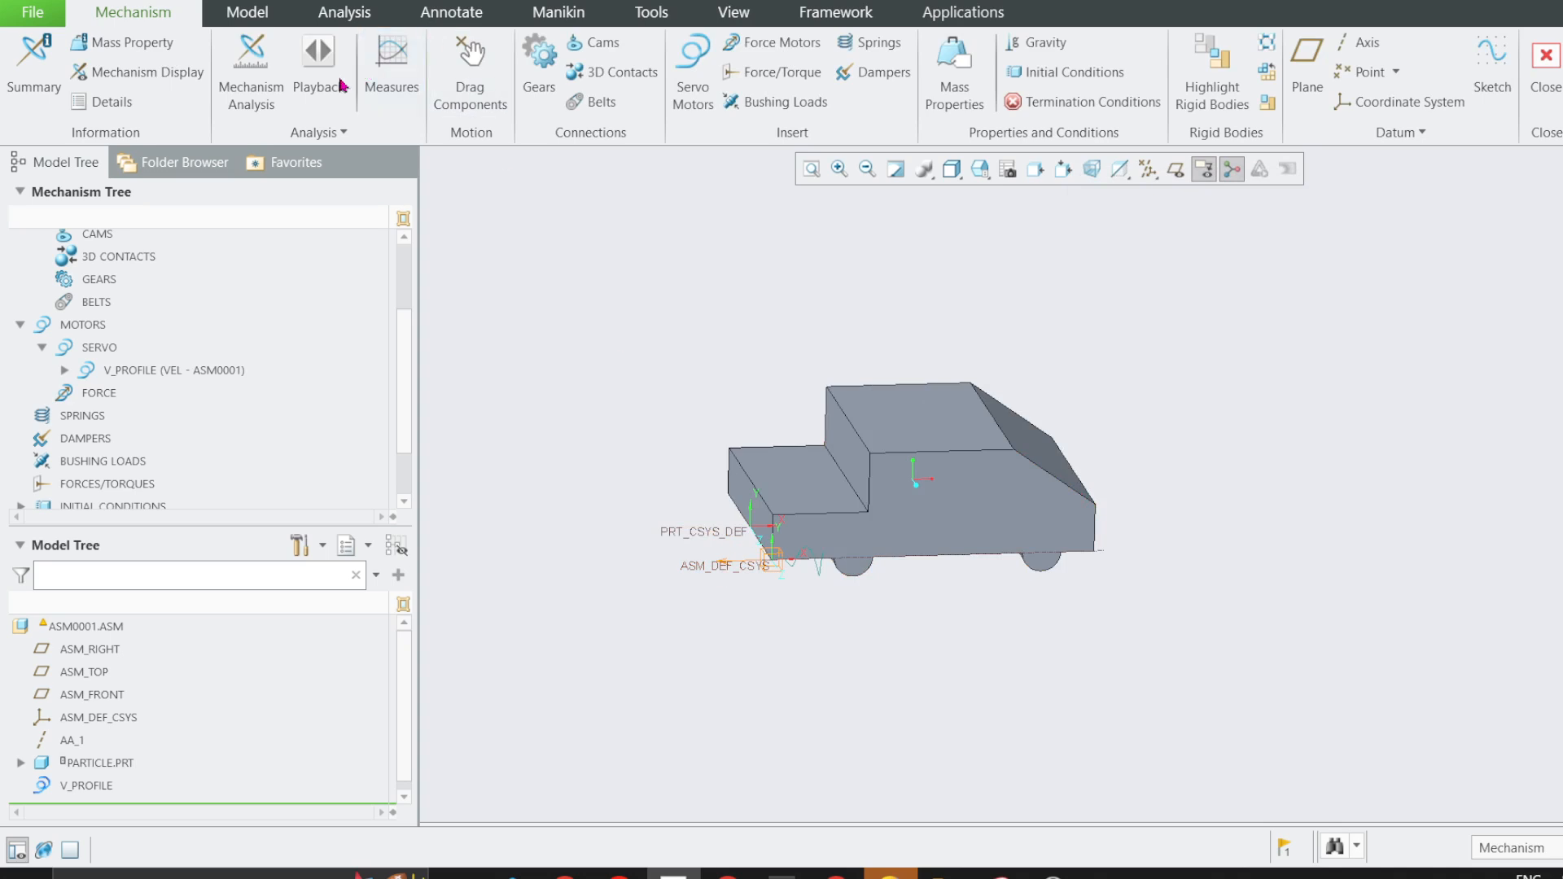
Run the AnalysisDefinition1 kinematic analysis.
{"action": "scroll", "coordinate": [91, 454], "scroll_direction": "down", "scroll_amount": 1}
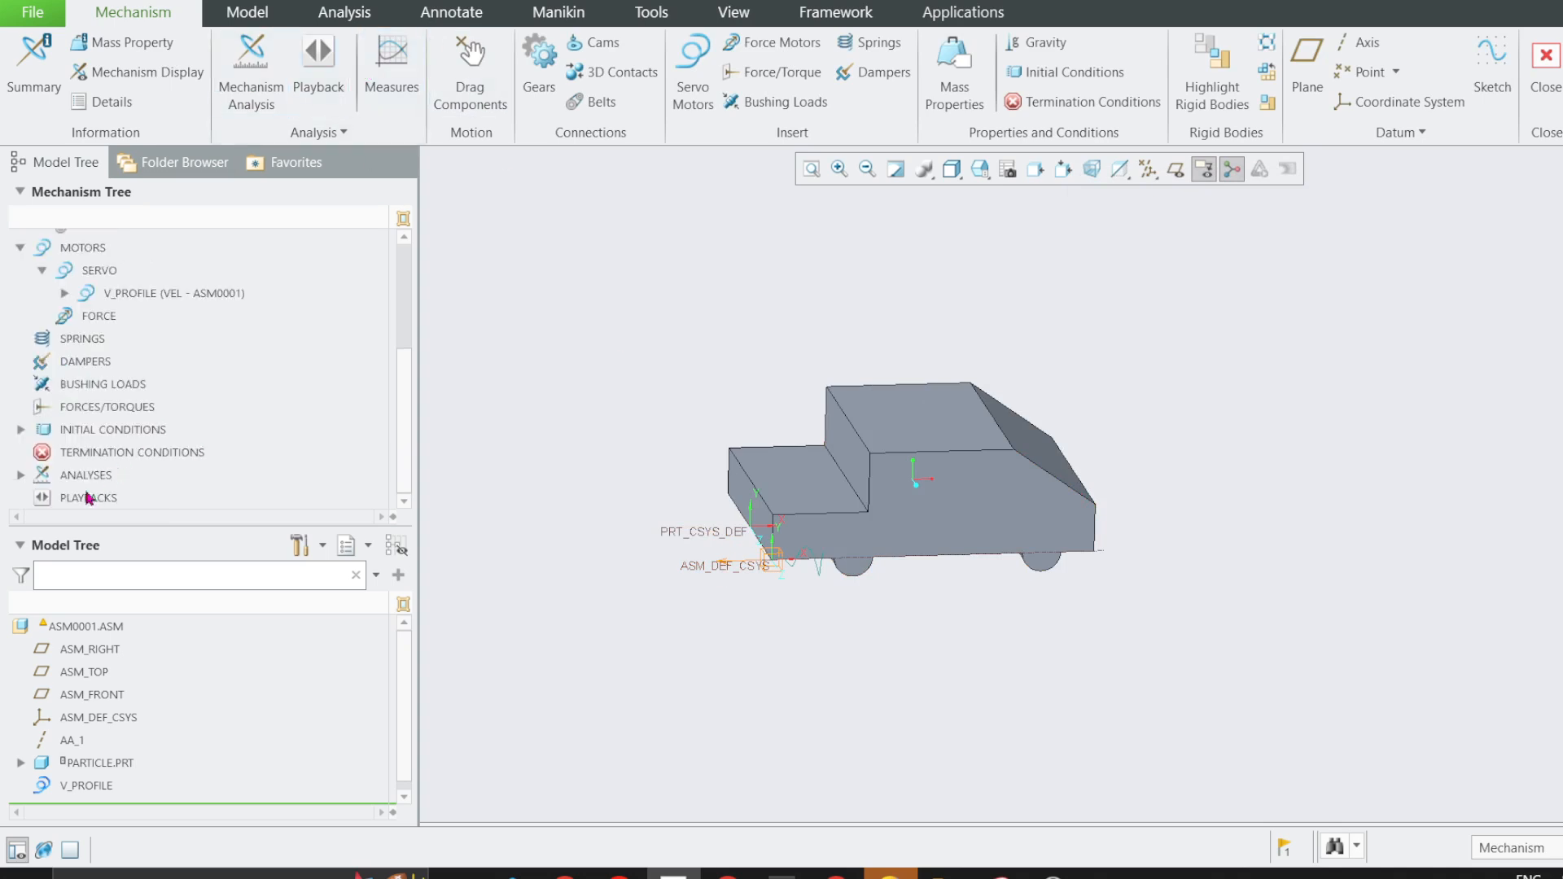
{"action": "left_click", "coordinate": [21, 476]}
{"action": "right_click", "coordinate": [126, 497]}
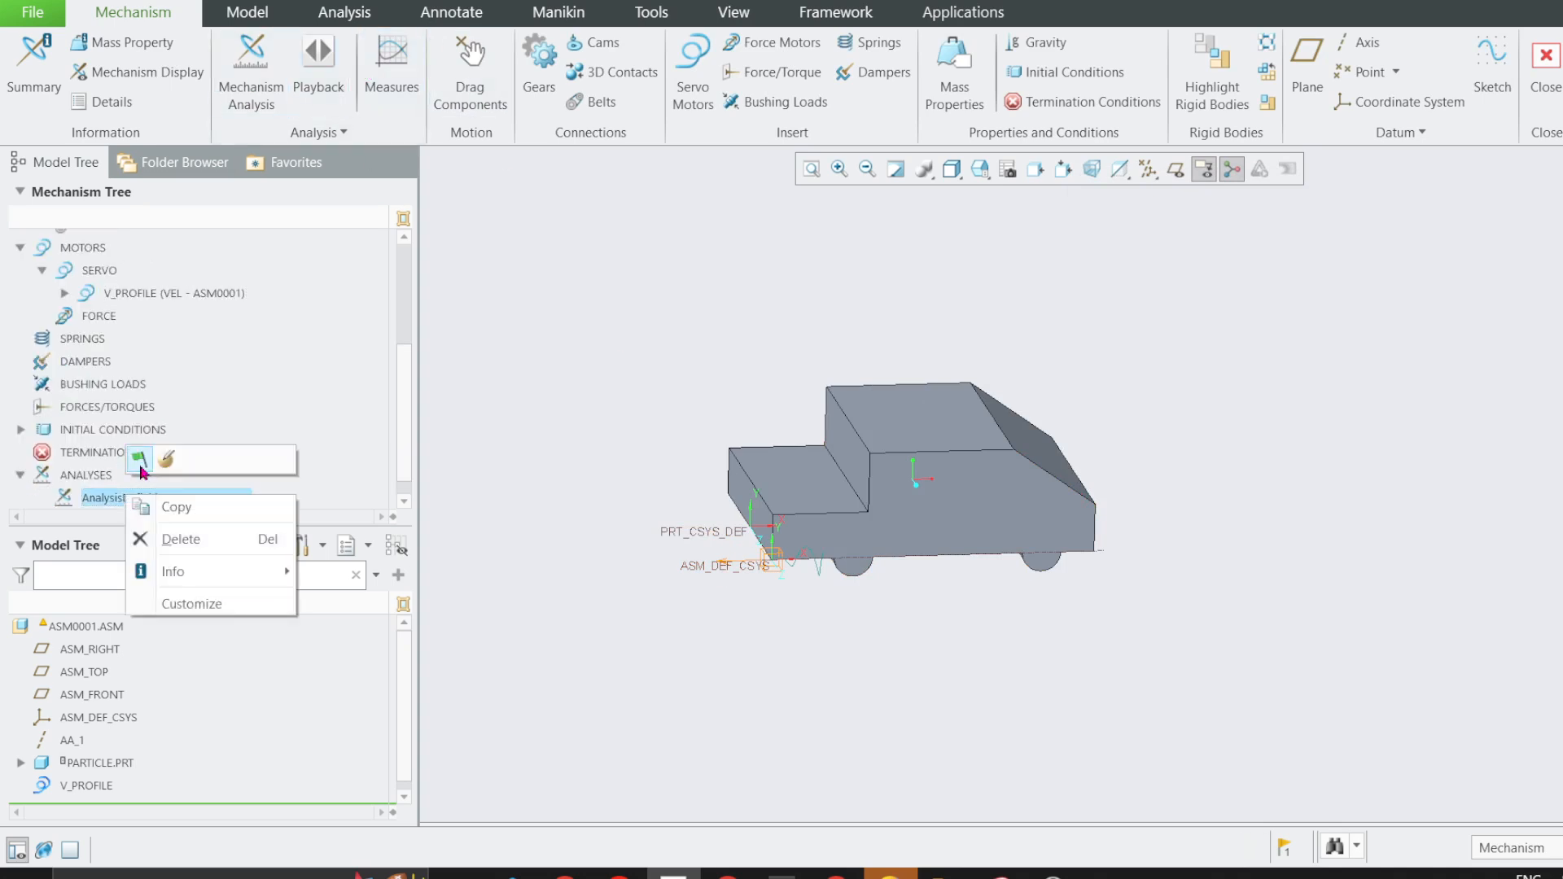
{"action": "left_click", "coordinate": [139, 460]}
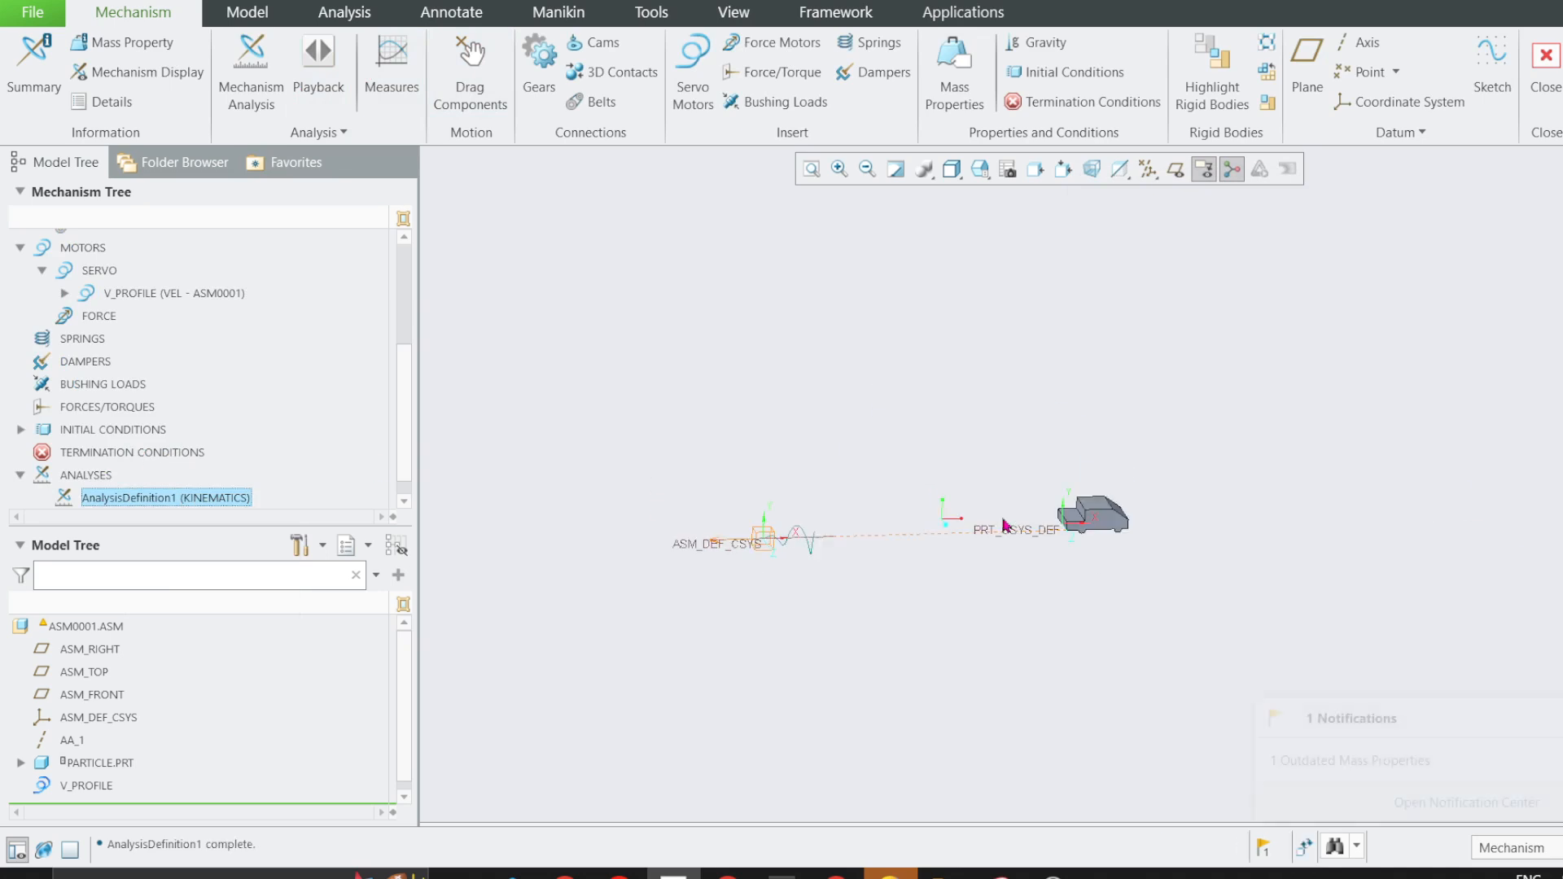
Orient the assembly to the saved FRONT view to show the particle's travel from the assembly origin.
{"action": "scroll", "coordinate": [1041, 527], "scroll_direction": "down", "scroll_amount": 1}
{"action": "scroll", "coordinate": [1042, 527], "scroll_direction": "down", "scroll_amount": 2}
{"action": "scroll", "coordinate": [1091, 531], "scroll_direction": "up", "scroll_amount": 1}
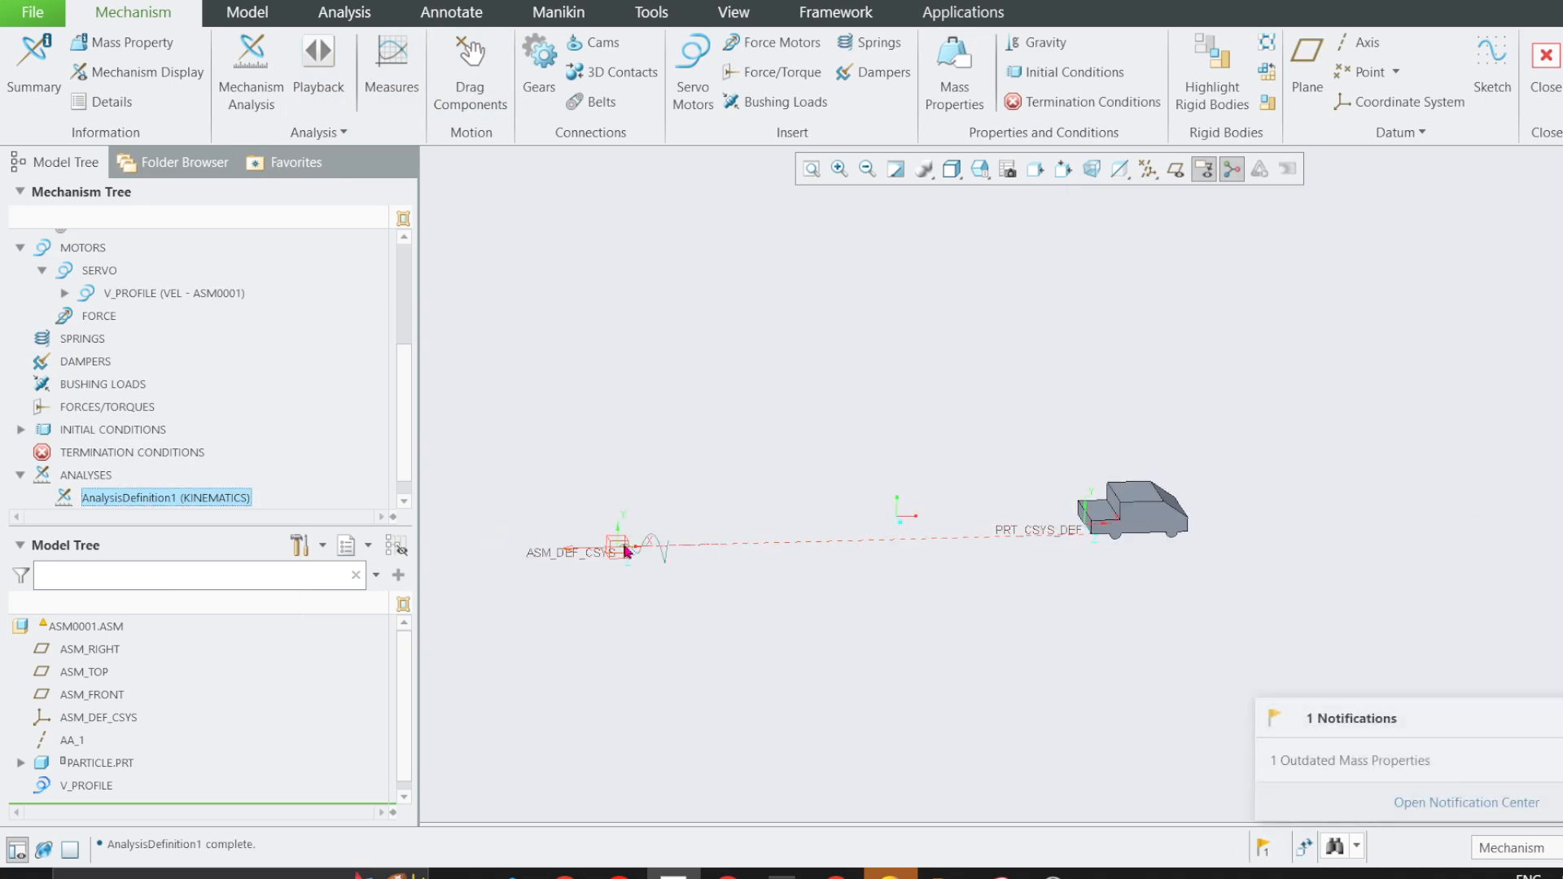
{"action": "scroll", "coordinate": [624, 544], "scroll_direction": "up", "scroll_amount": 1}
{"action": "scroll", "coordinate": [1024, 538], "scroll_direction": "down", "scroll_amount": 2}
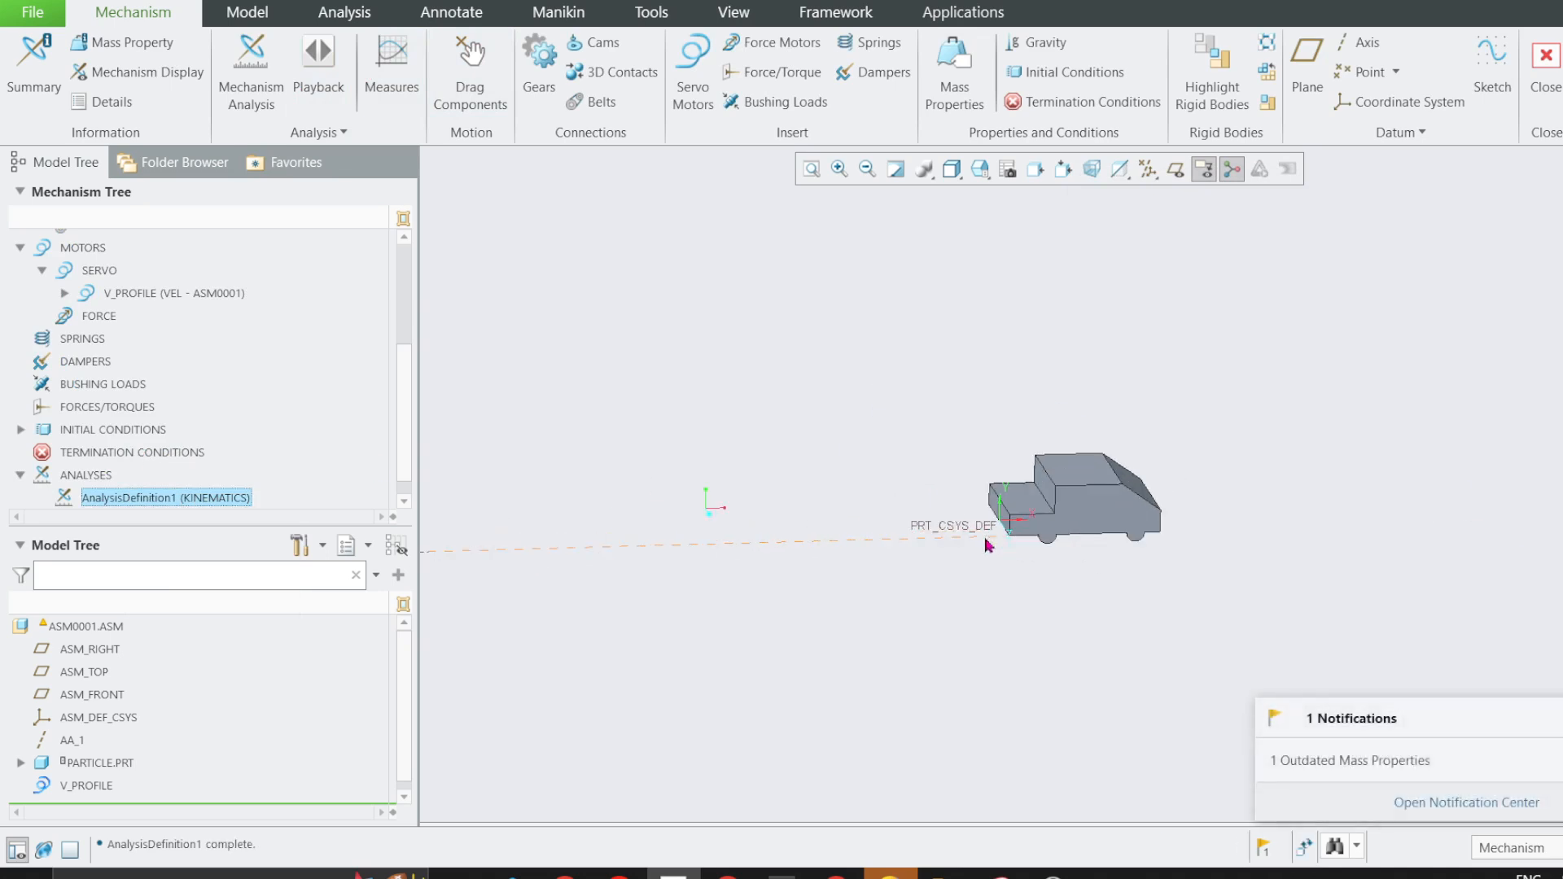
{"action": "left_click", "coordinate": [962, 173]}
{"action": "left_click", "coordinate": [981, 168]}
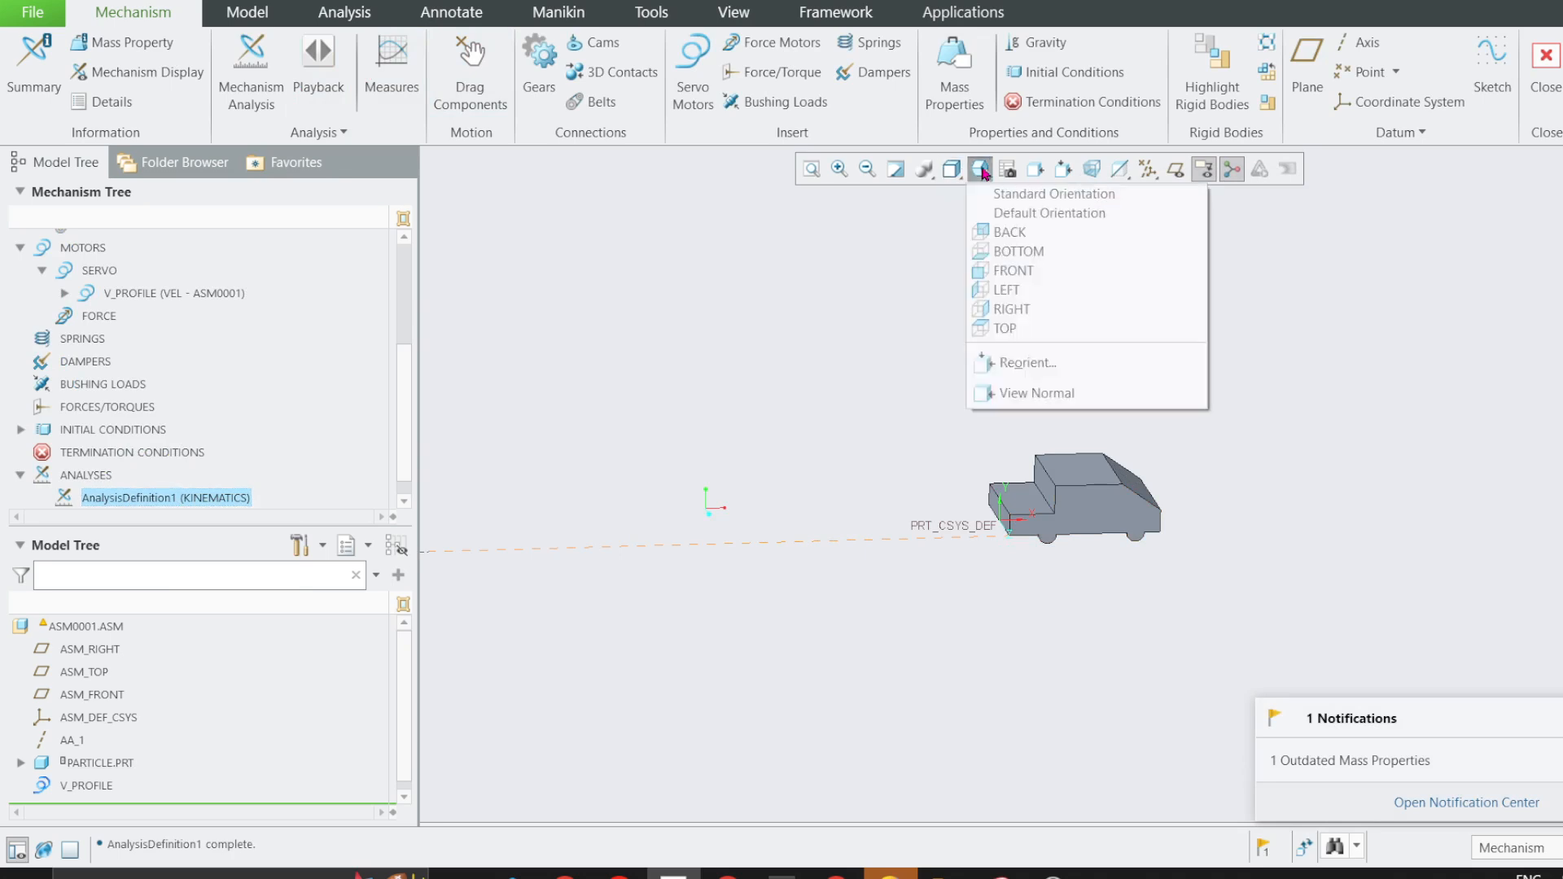
{"action": "left_click", "coordinate": [1009, 279]}
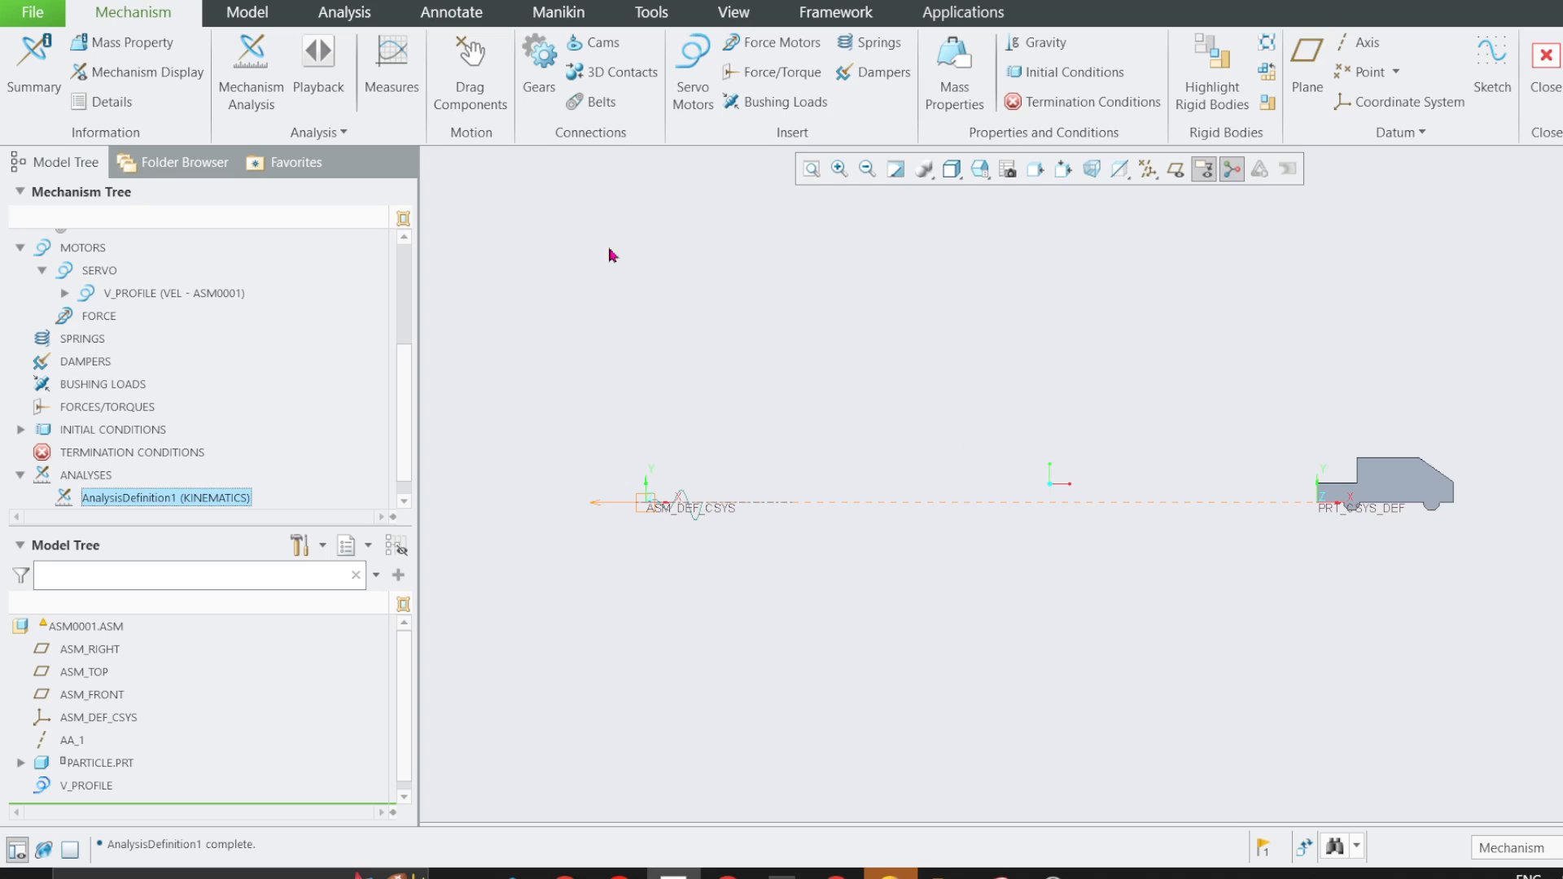
{"action": "scroll", "coordinate": [1297, 495], "scroll_direction": "down", "scroll_amount": 1}
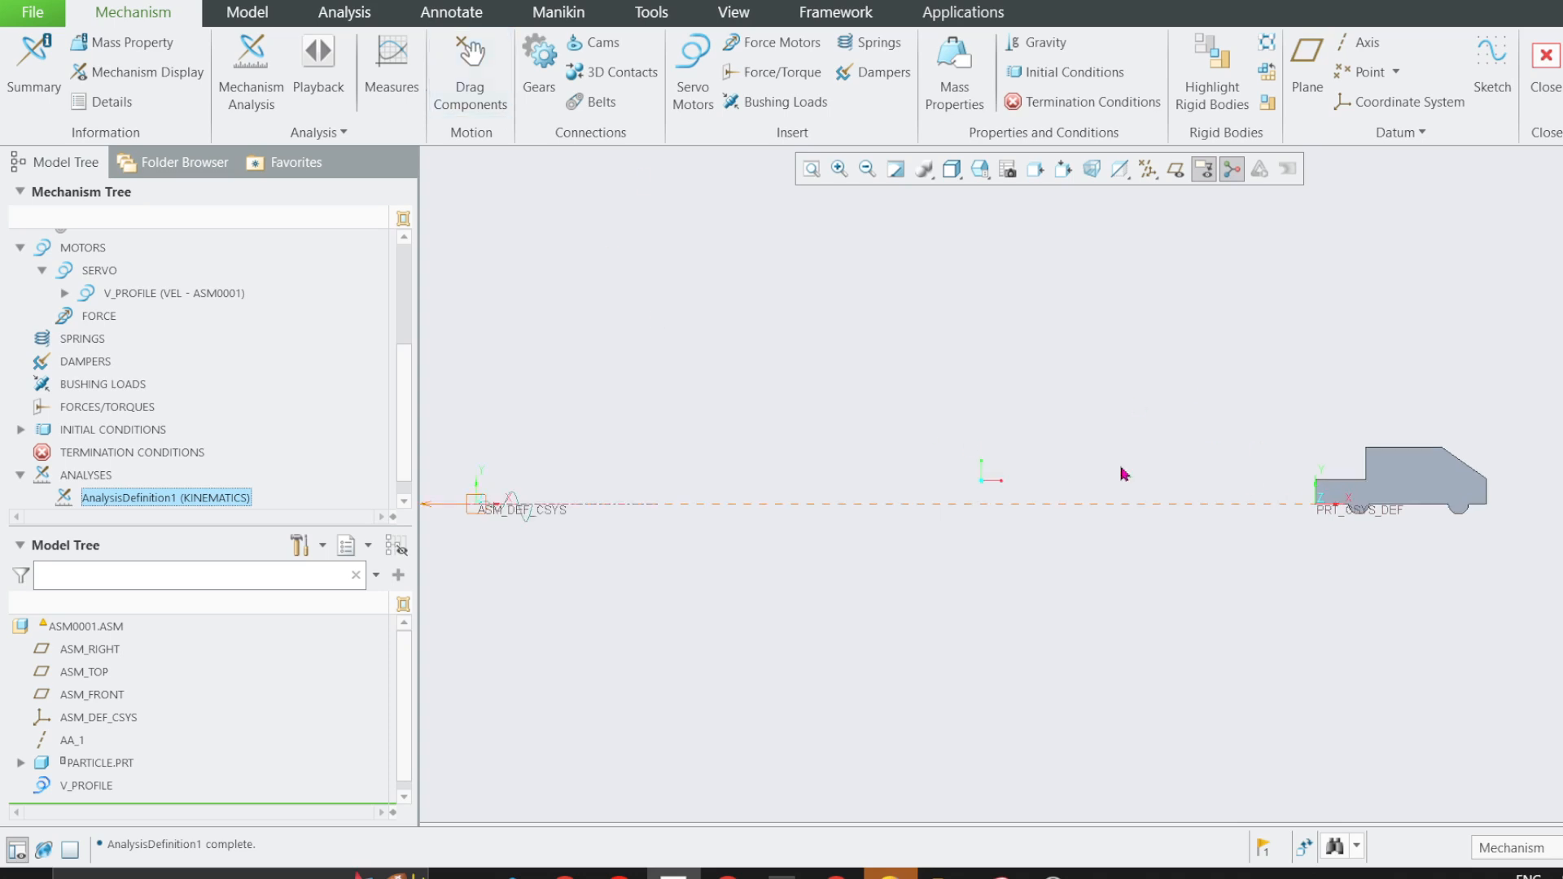
Evaluate the Dist_t6 and Full_Motion measures for the AnalysisDefinition1 result set, then close the results.
{"action": "left_click", "coordinate": [393, 65]}
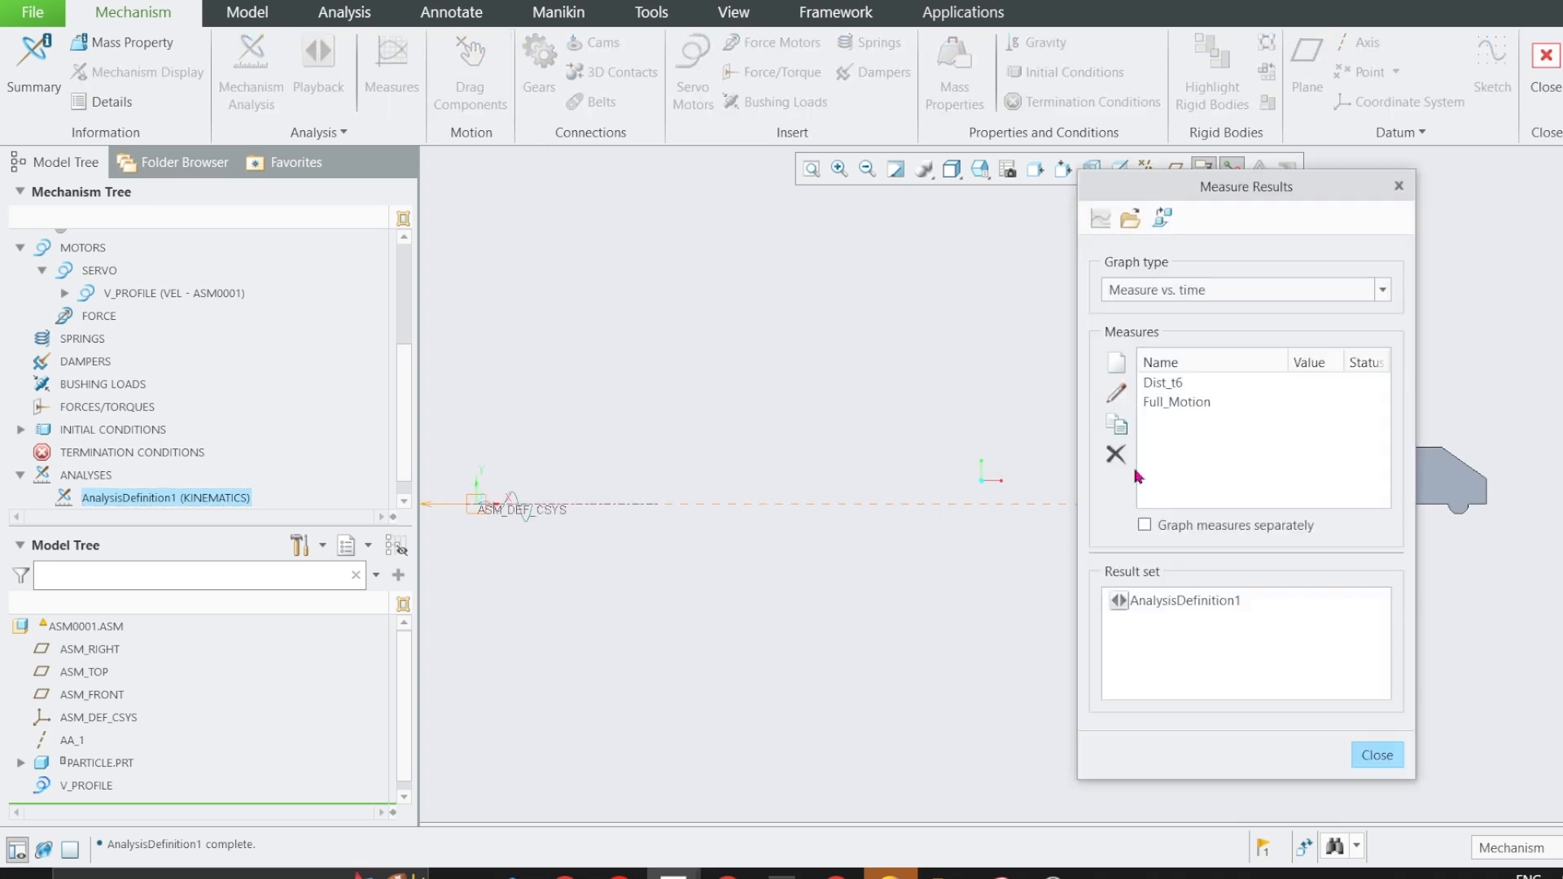
{"action": "left_click", "coordinate": [1164, 383]}
{"action": "left_click", "coordinate": [1176, 402]}
{"action": "left_click", "coordinate": [1175, 602]}
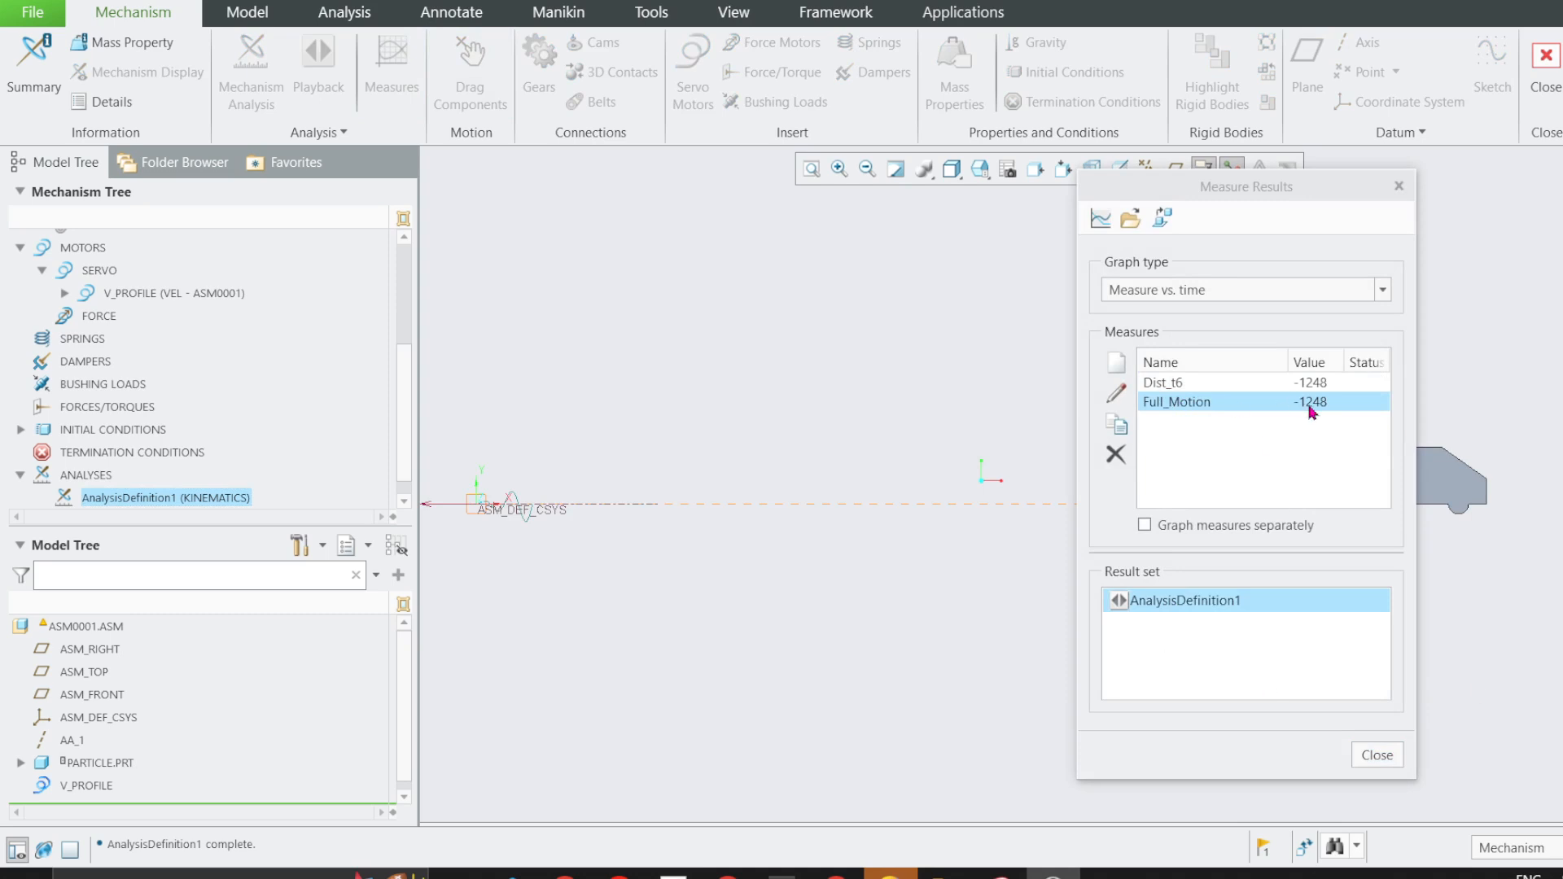
{"action": "left_click_drag", "start_coordinate": [1221, 186], "coordinate": [892, 194]}
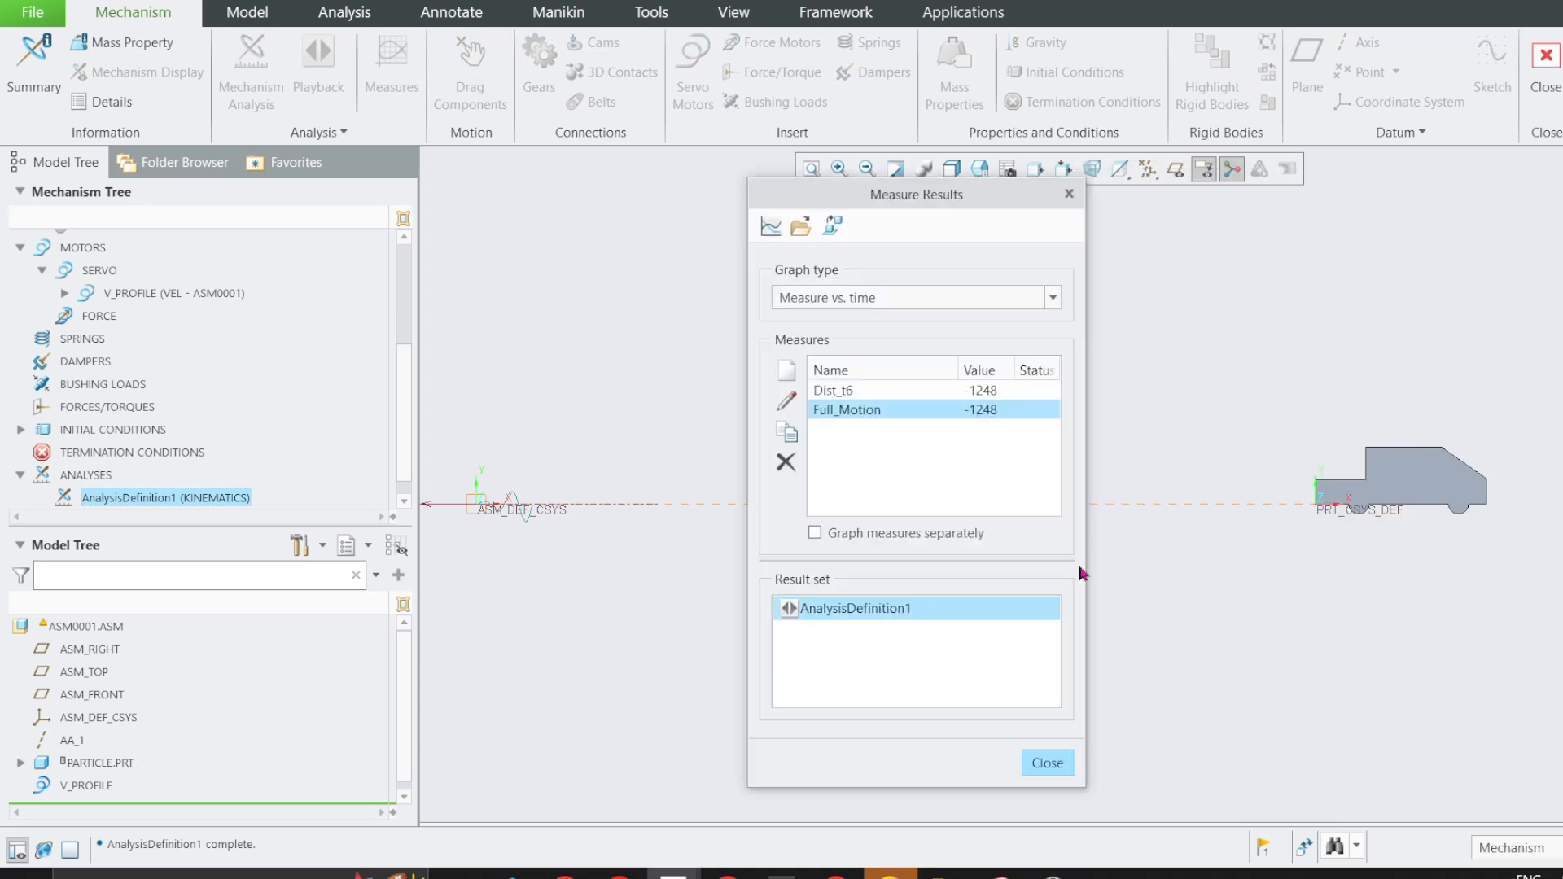
{"action": "left_click", "coordinate": [1047, 764]}
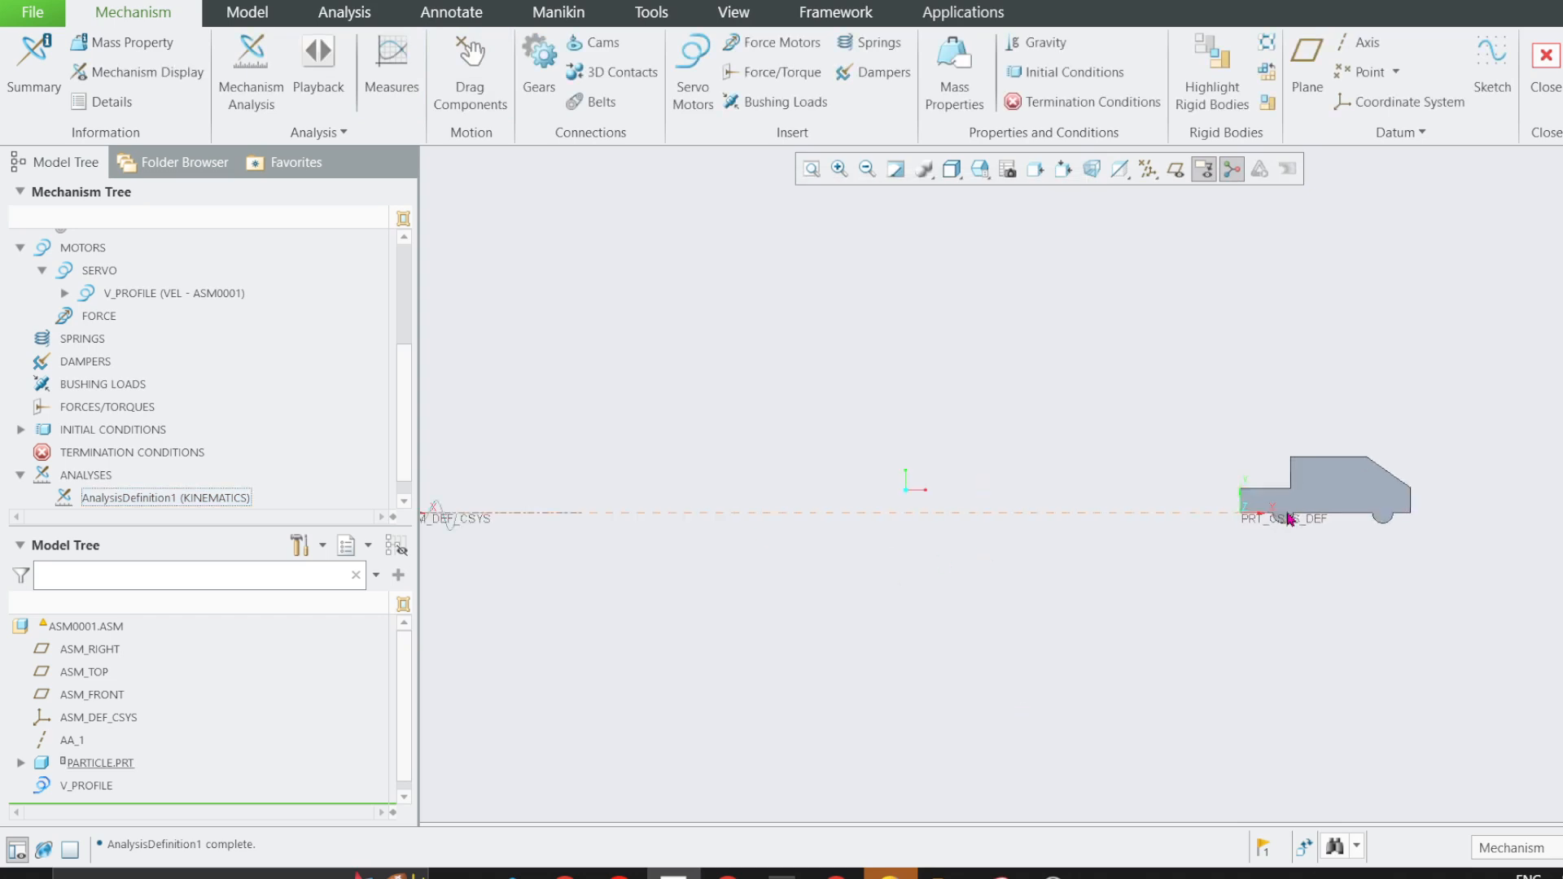
Recheck the velocity equation and the requested net displacement and total distance in problem 2/8.
{"action": "scroll", "coordinate": [1288, 518], "scroll_direction": "up", "scroll_amount": 1}
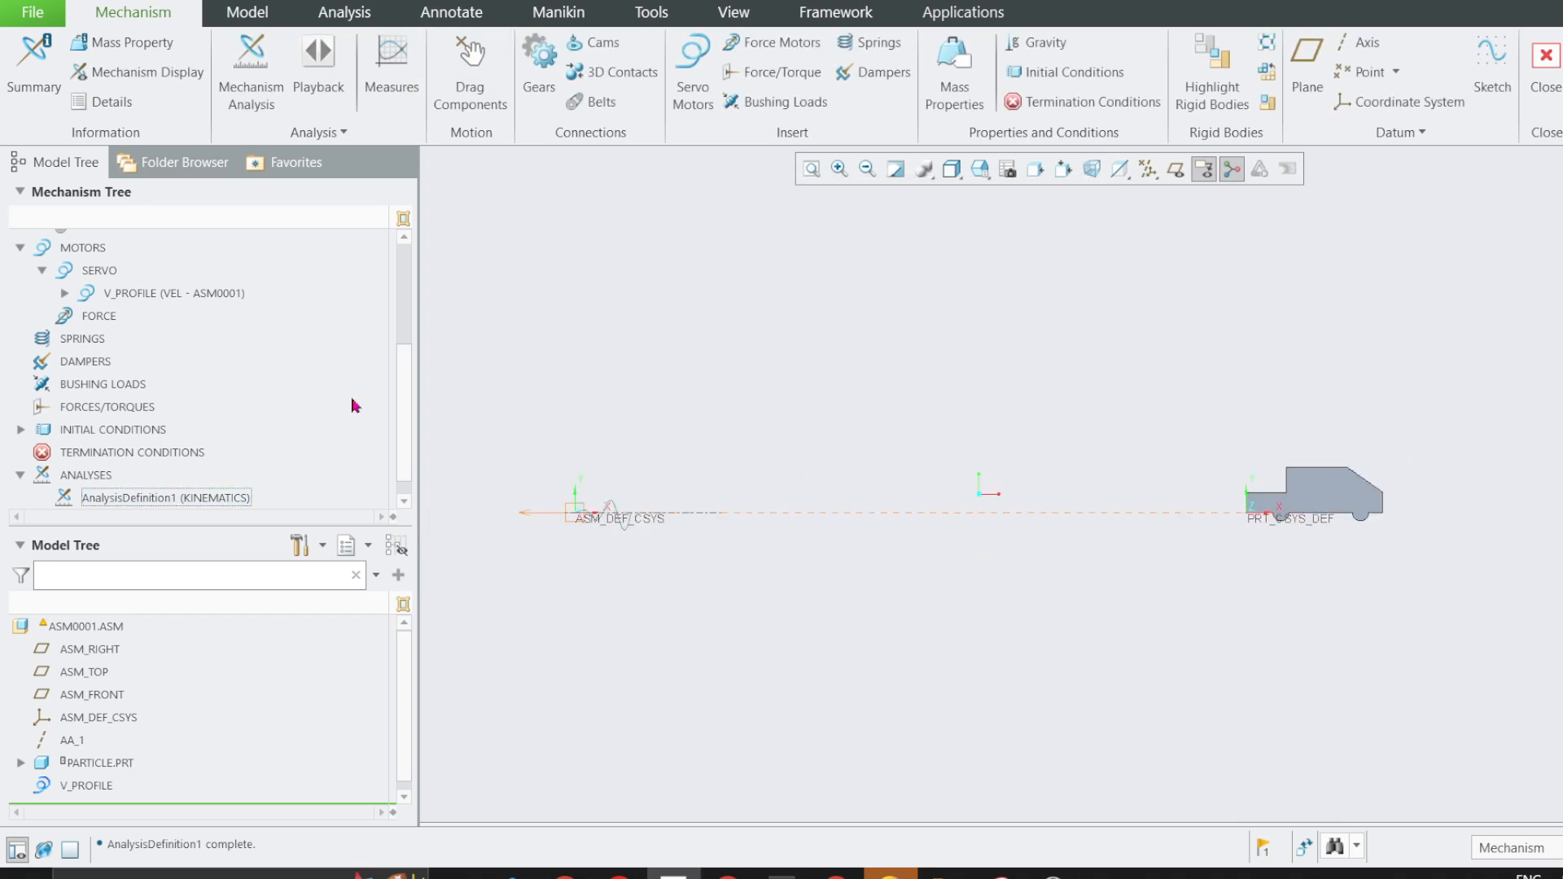
{"action": "scroll", "coordinate": [96, 403], "scroll_direction": "down", "scroll_amount": 1}
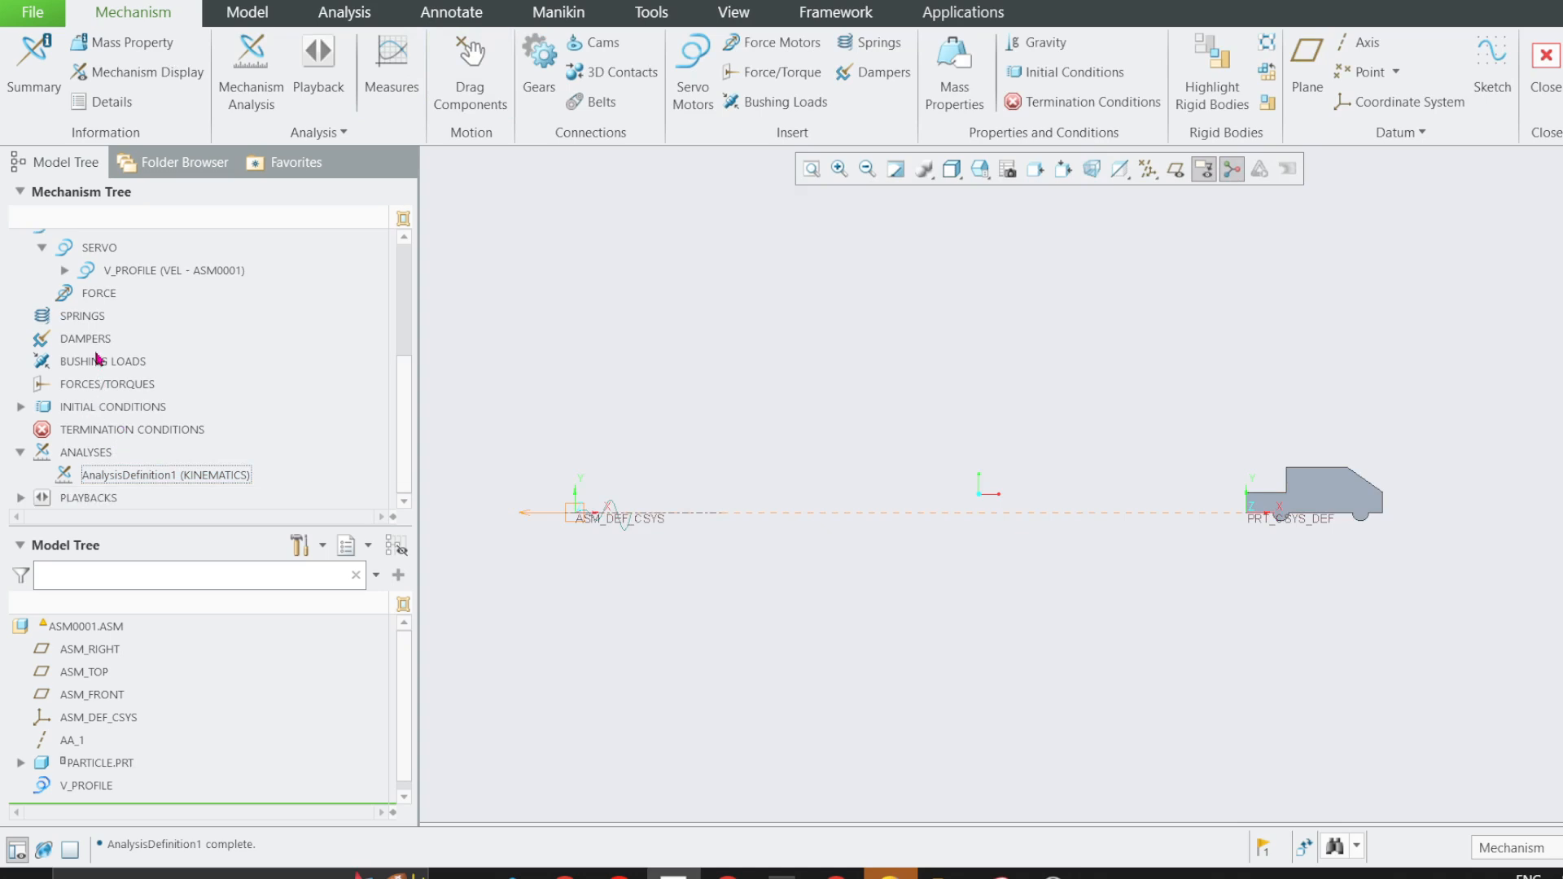
{"action": "scroll", "coordinate": [96, 358], "scroll_direction": "up", "scroll_amount": 2}
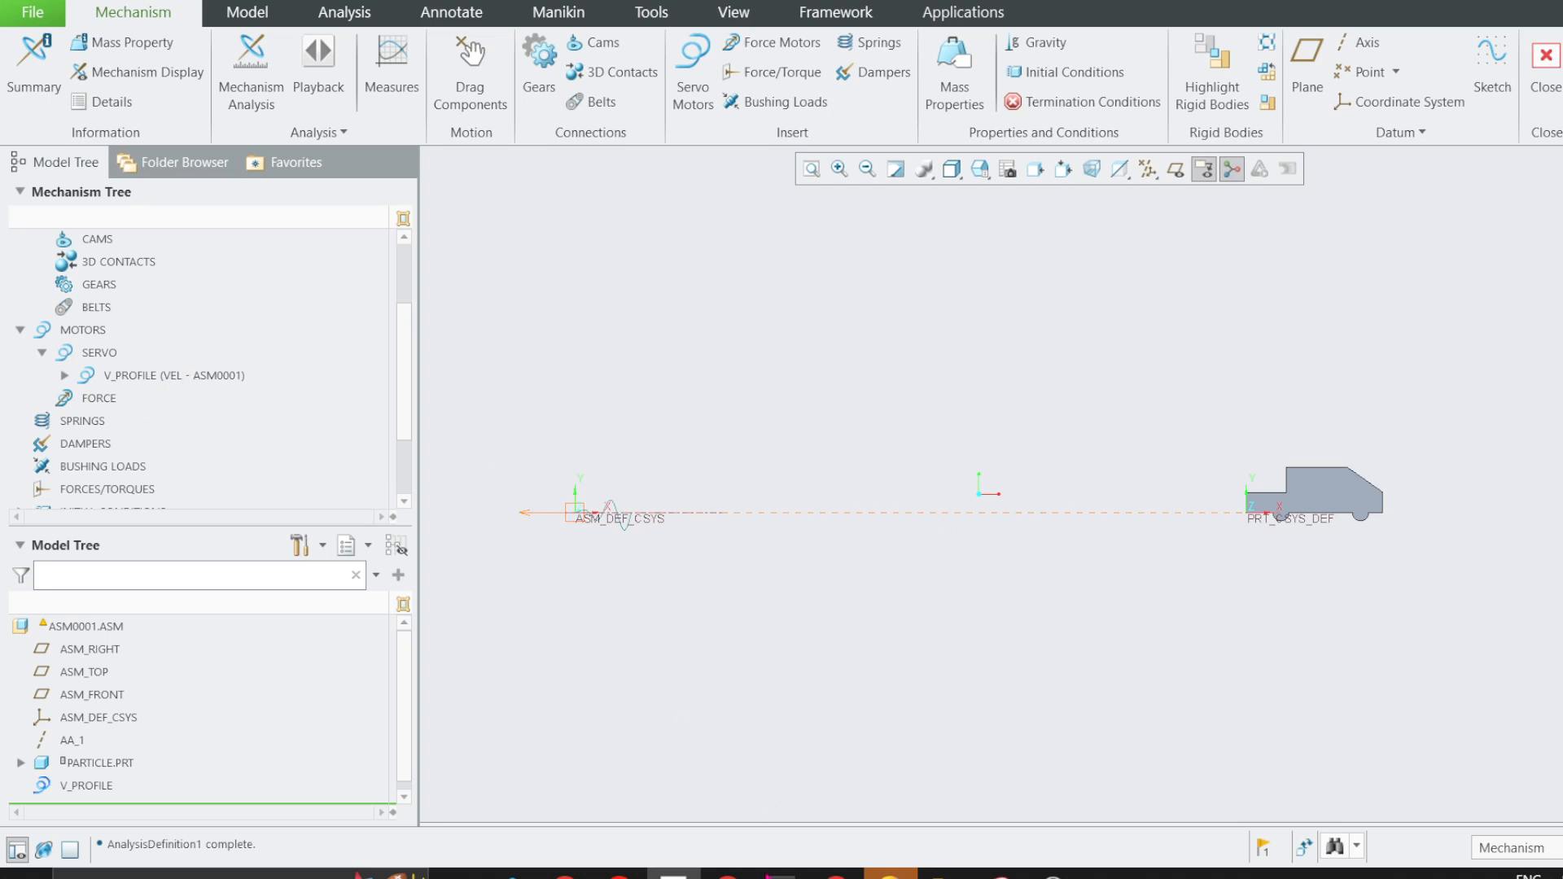
{"action": "left_click", "coordinate": [728, 873]}
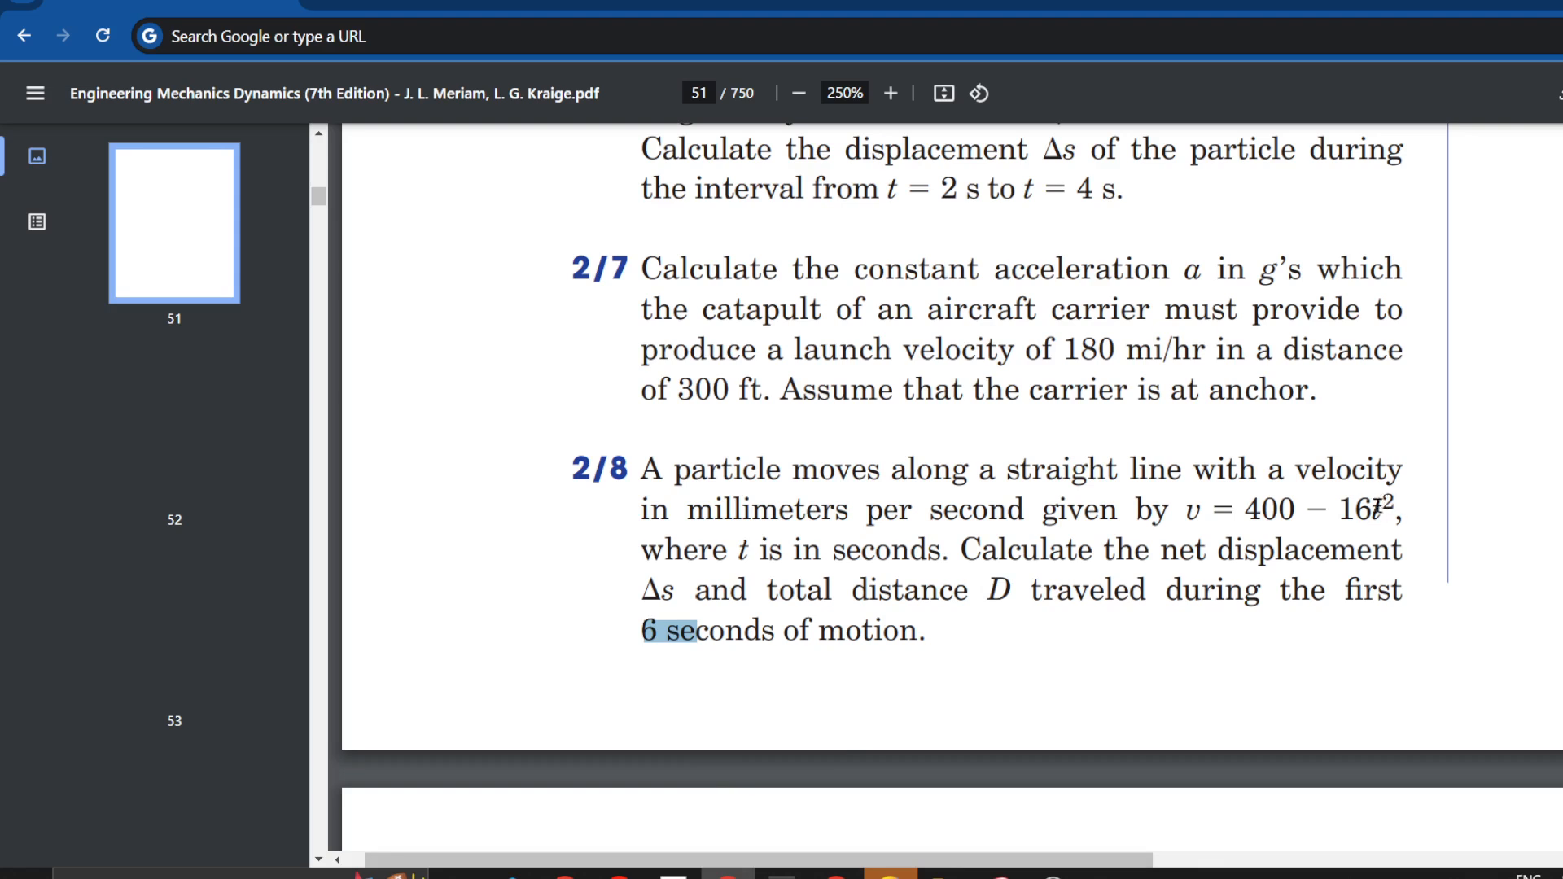
{"action": "left_click_drag", "start_coordinate": [1210, 506], "coordinate": [1192, 512]}
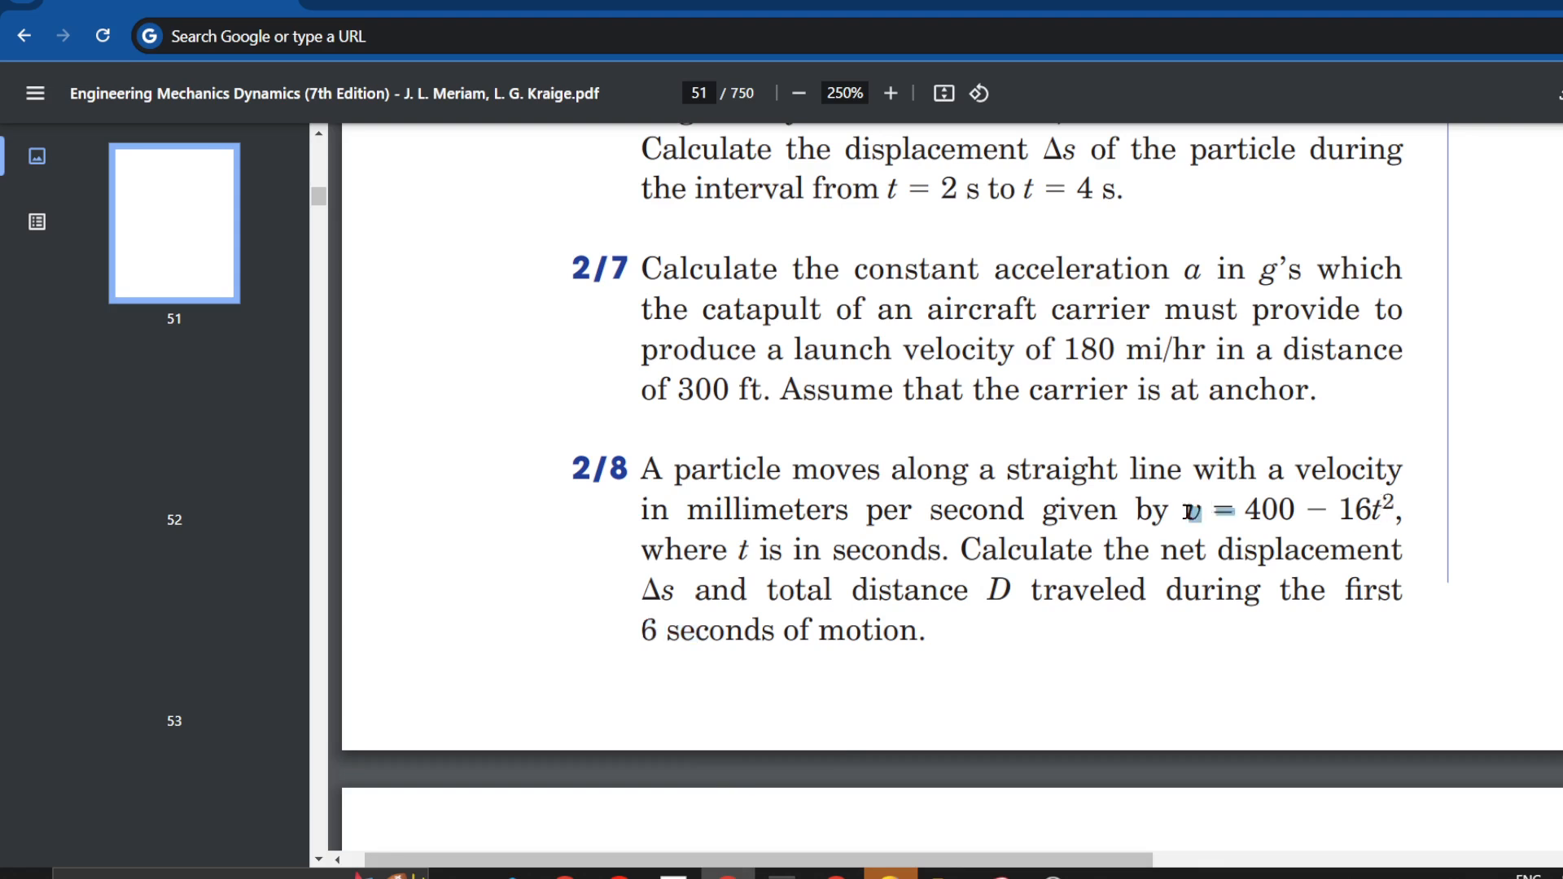
{"action": "left_click", "coordinate": [1546, 3]}
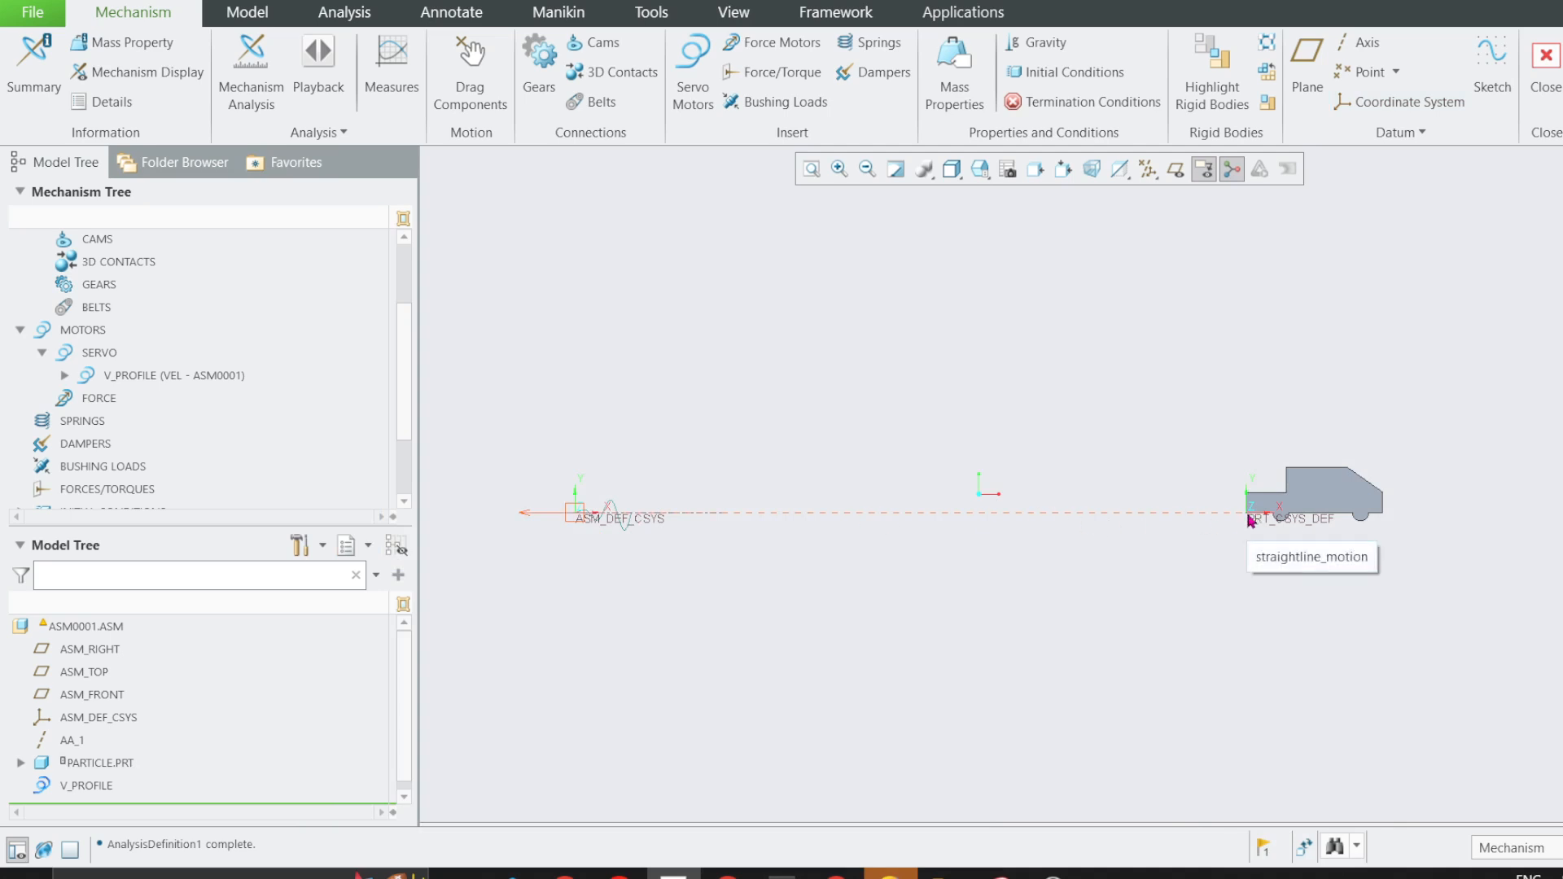
Start a 2D trace curve with assembly ASM0001 as the paper part and the particle's lower front vertex as the traced point.
{"action": "left_click", "coordinate": [319, 131]}
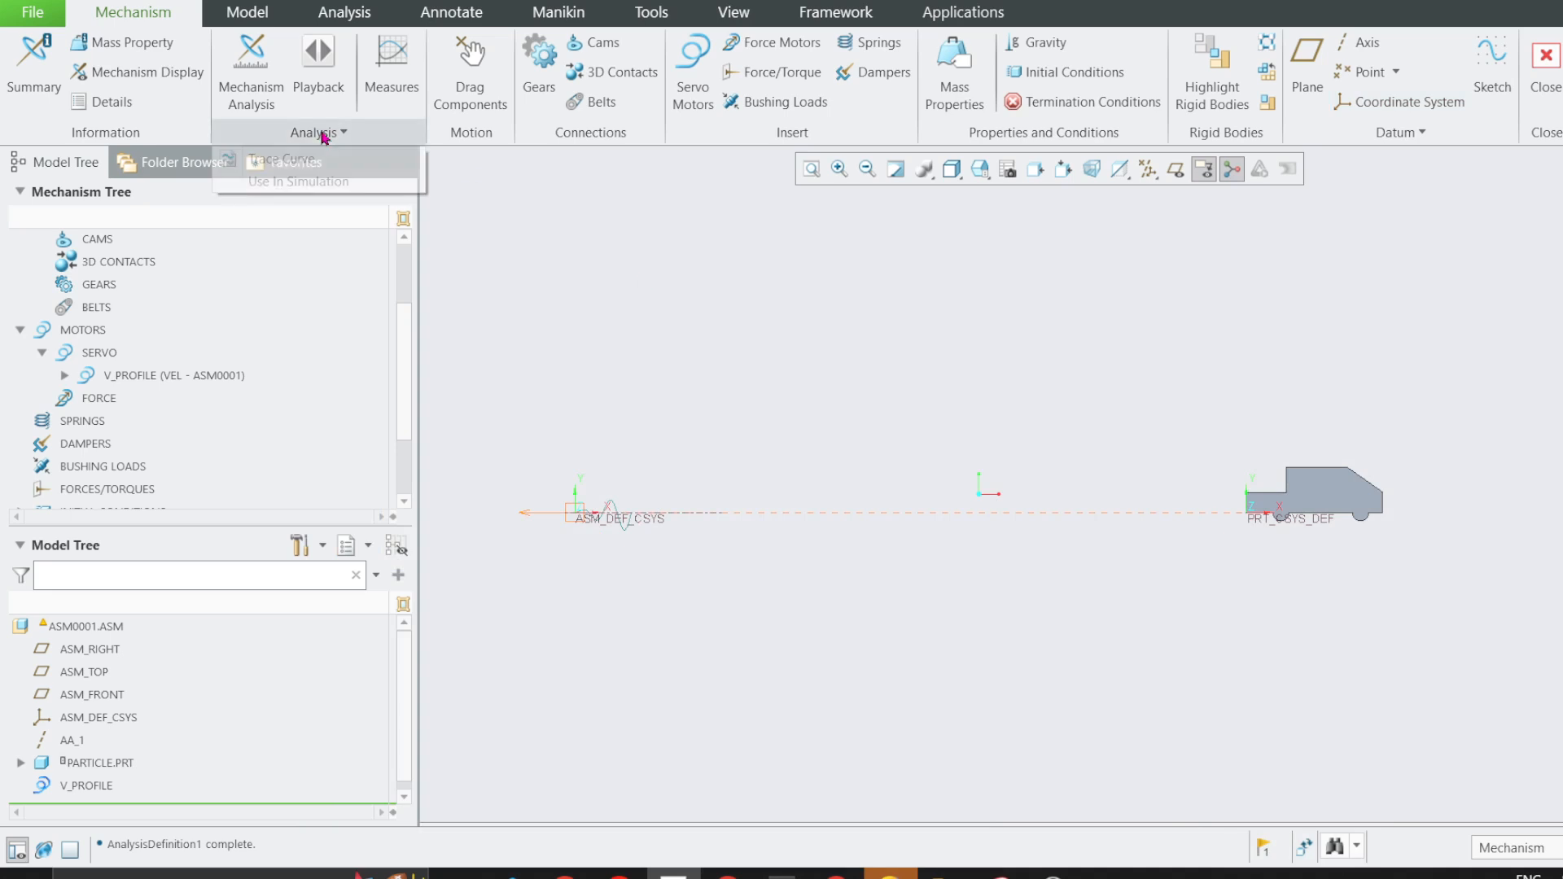
{"action": "left_click", "coordinate": [297, 159]}
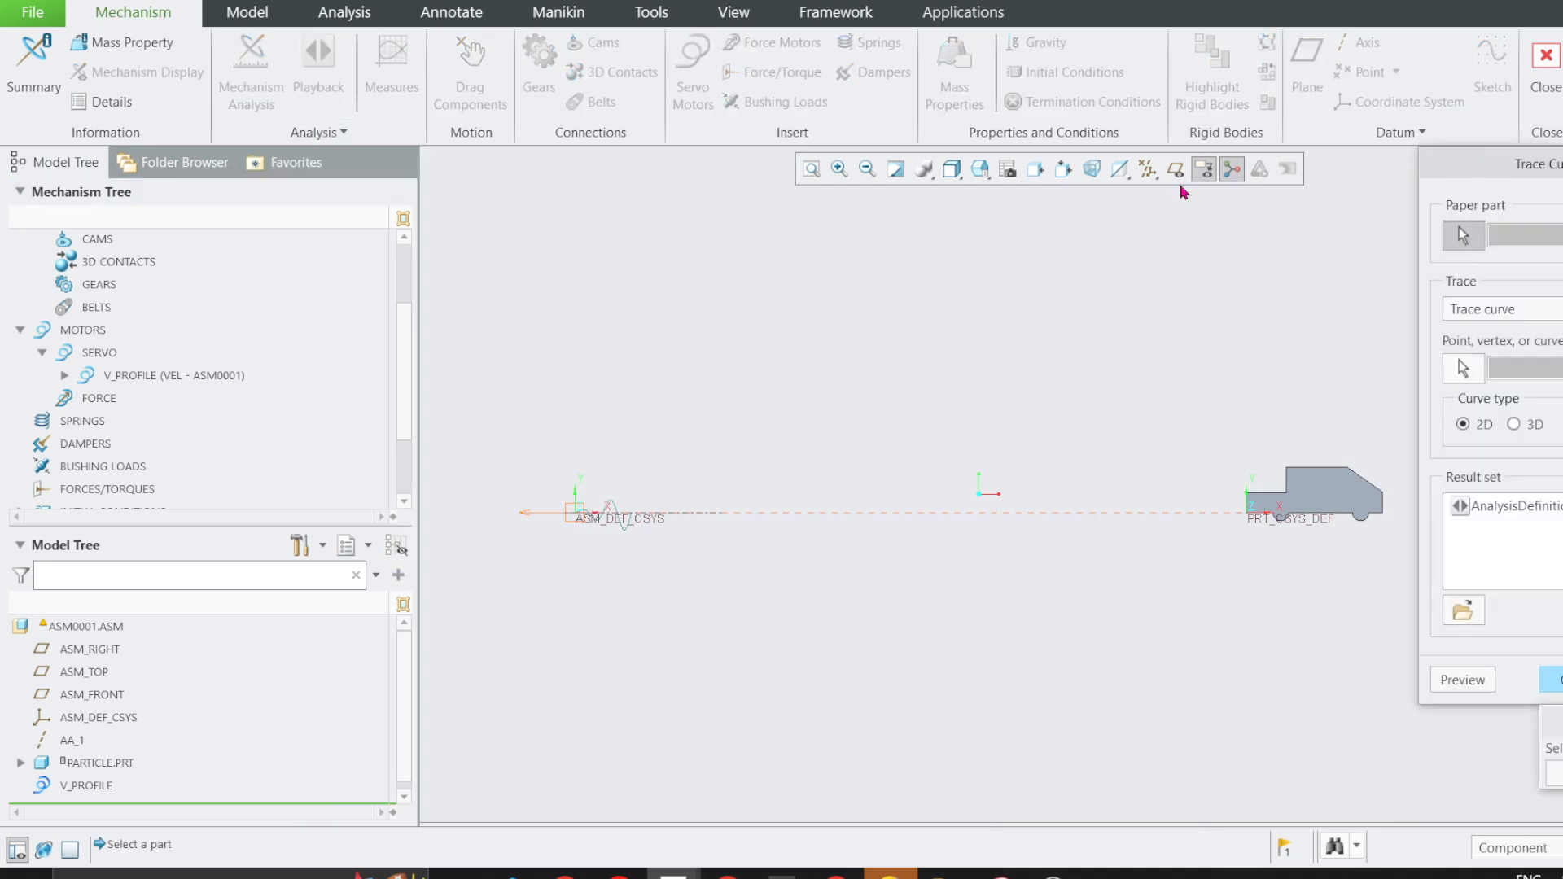
{"action": "left_click_drag", "start_coordinate": [1453, 169], "coordinate": [680, 281]}
{"action": "left_click", "coordinate": [1027, 258]}
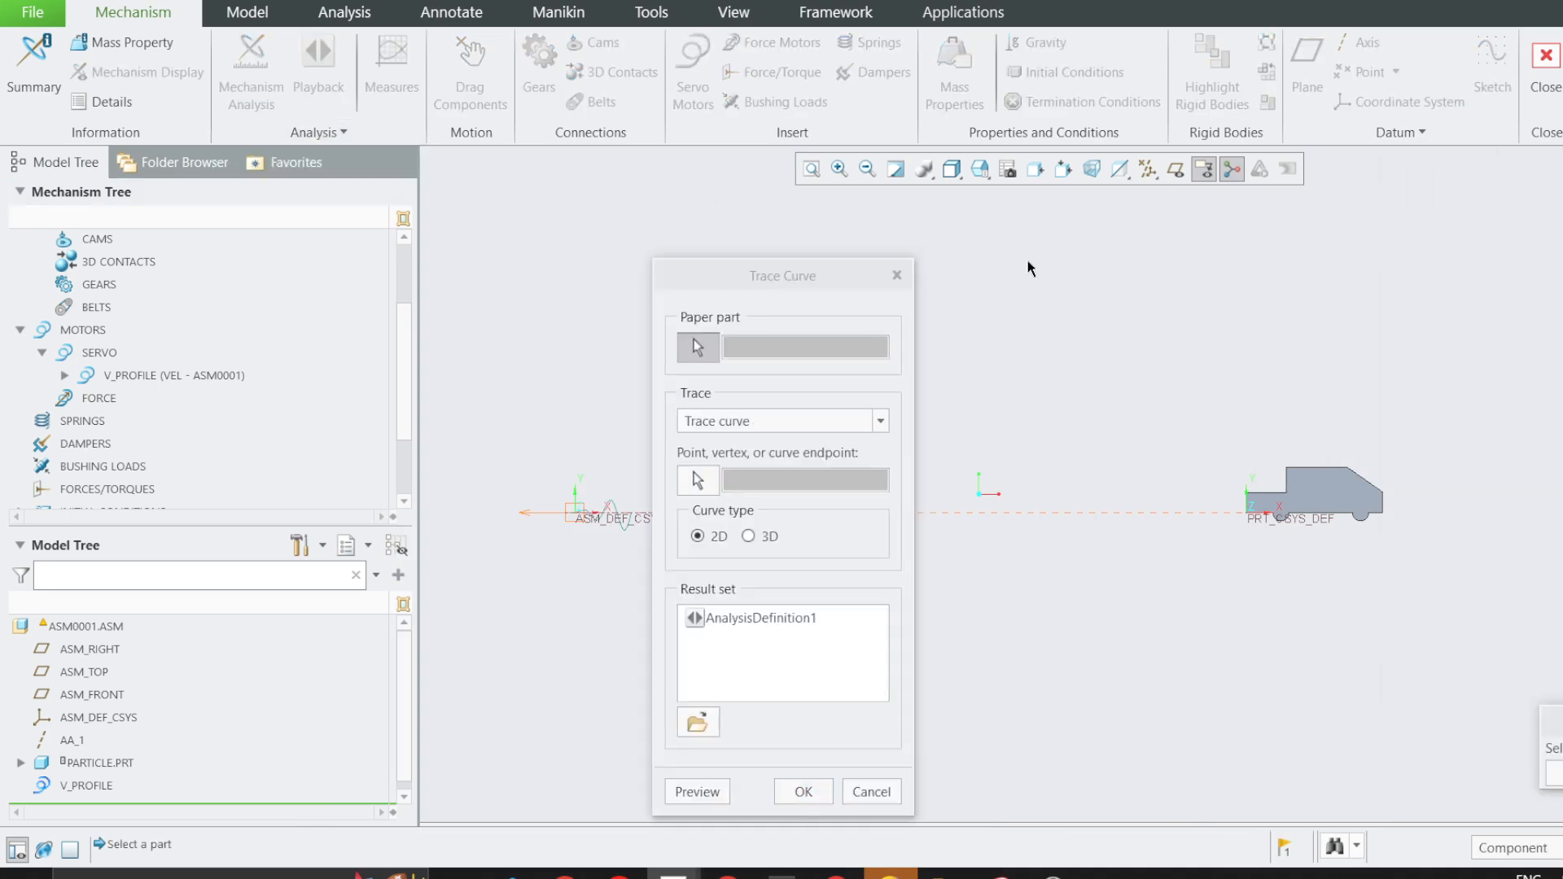
{"action": "middle_click", "coordinate": [996, 308]}
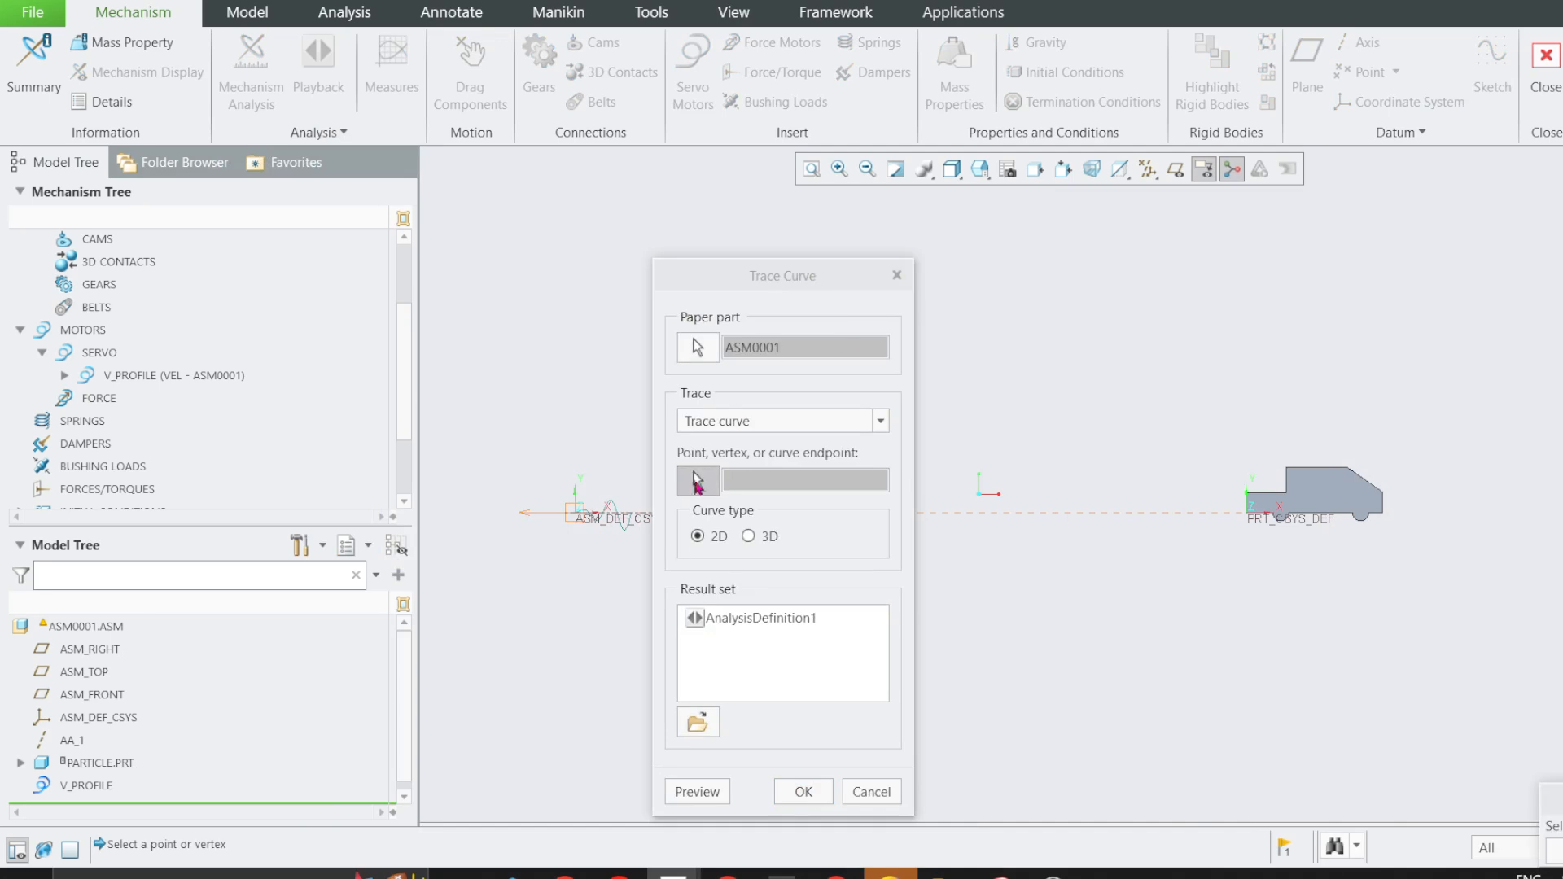
{"action": "scroll", "coordinate": [1249, 519], "scroll_direction": "up", "scroll_amount": 5}
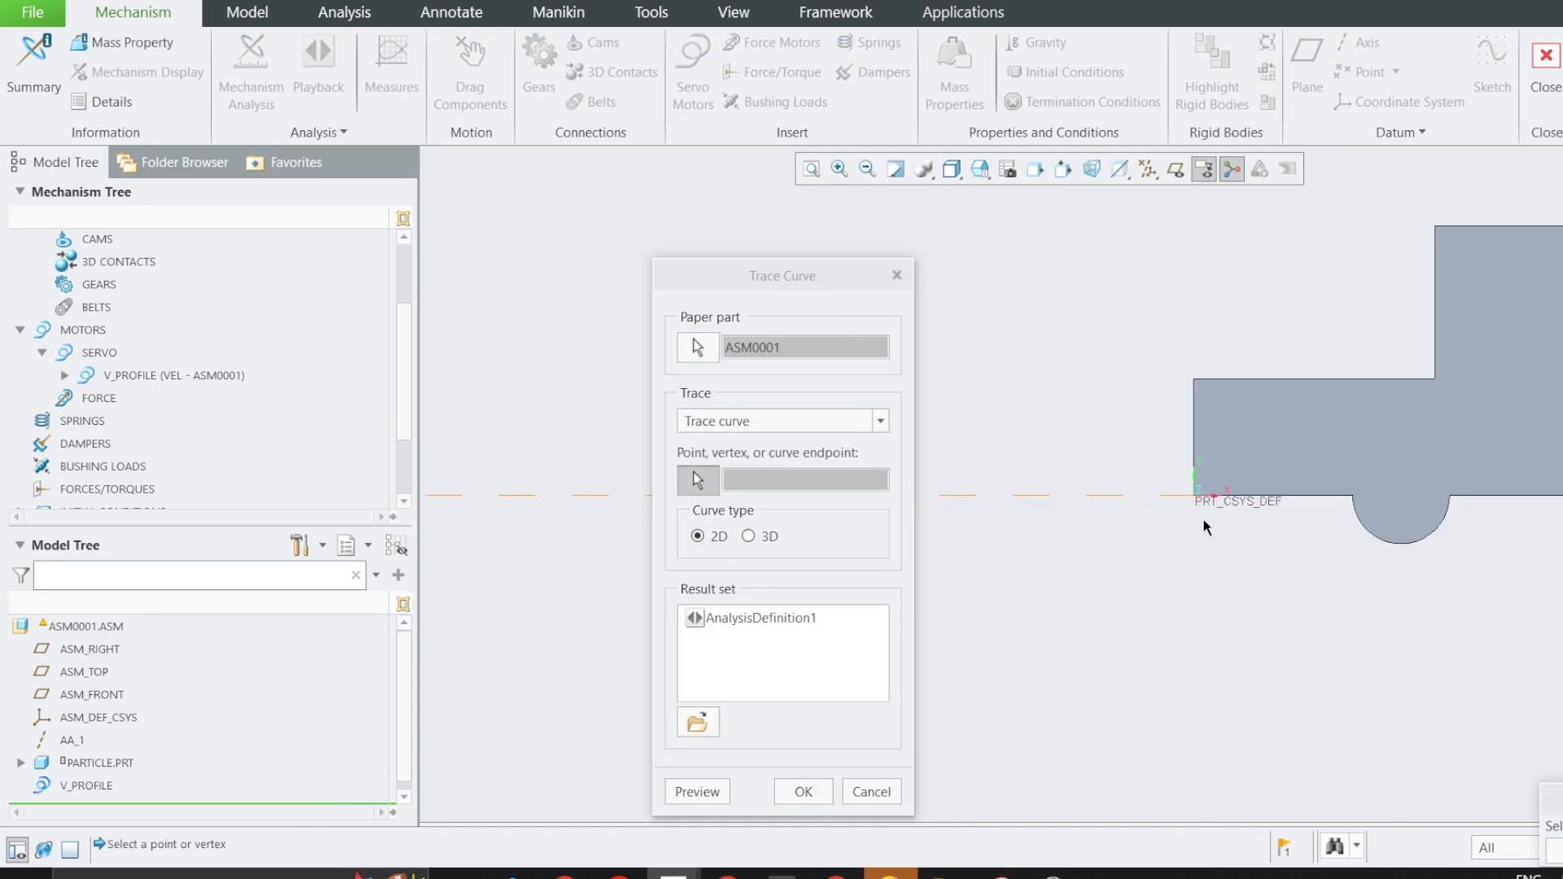
{"action": "left_click", "coordinate": [1191, 496]}
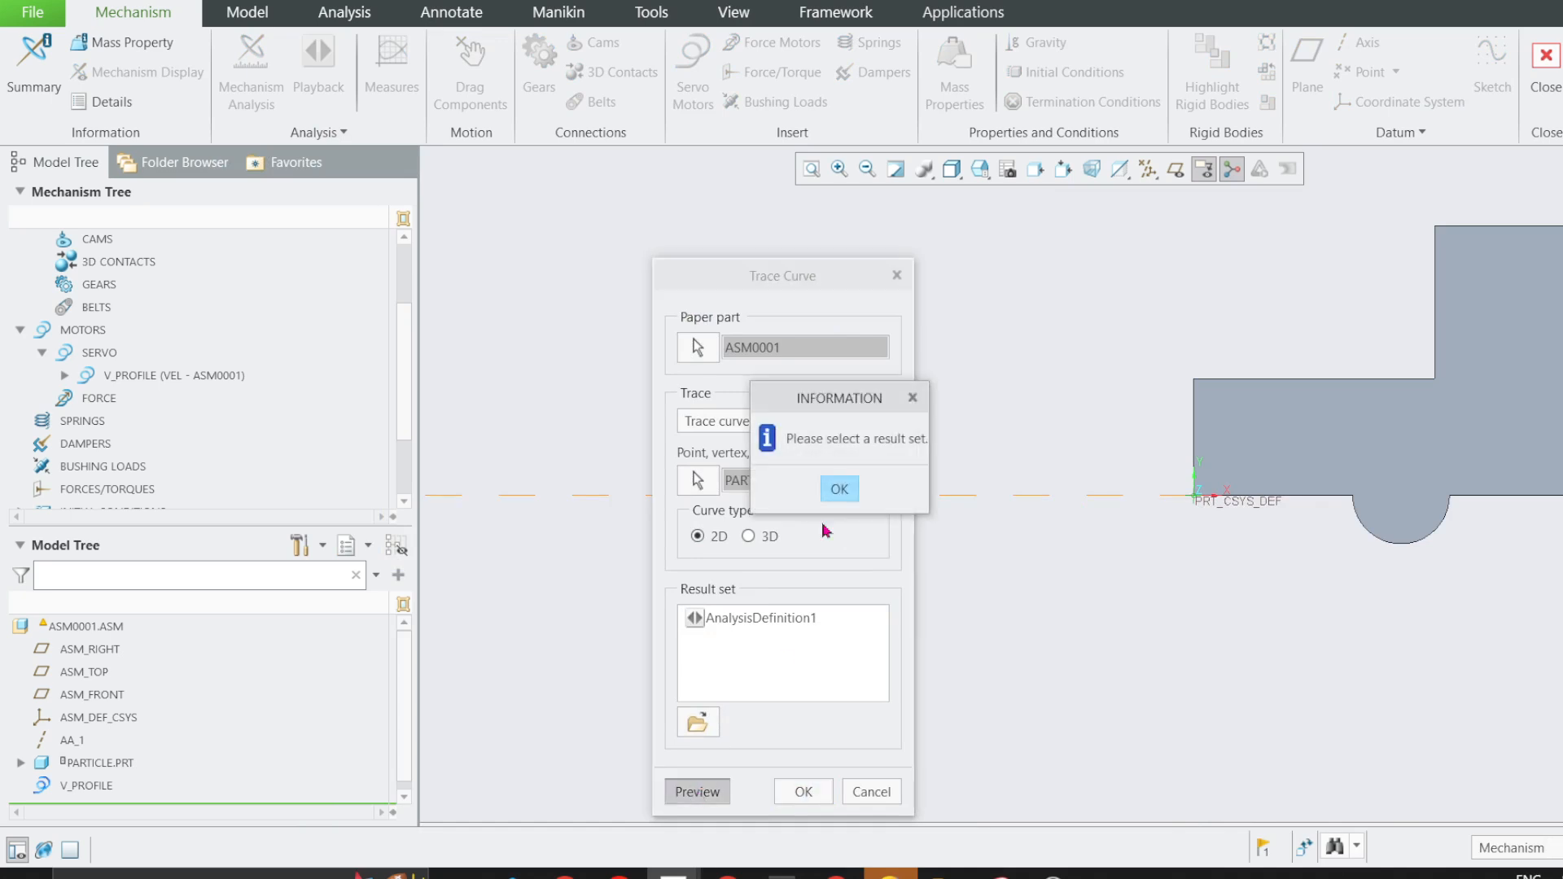
Assign the AnalysisDefinition1 result set to the trace curve, preview it and create the curve.
{"action": "left_click", "coordinate": [839, 489]}
{"action": "left_click", "coordinate": [760, 621]}
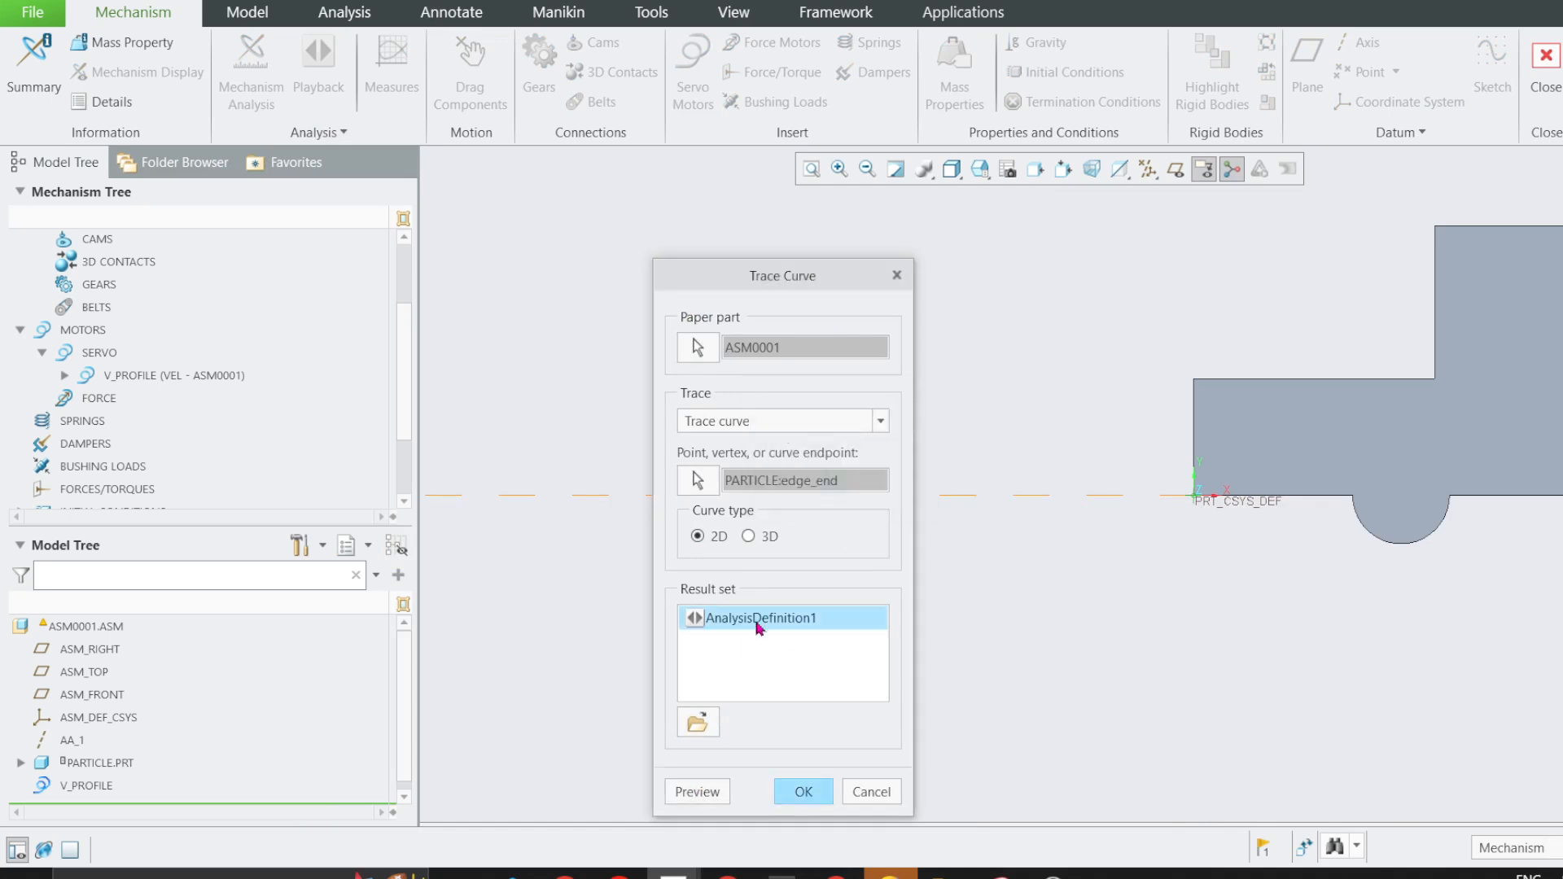
{"action": "left_click", "coordinate": [705, 794]}
{"action": "left_click", "coordinate": [804, 794]}
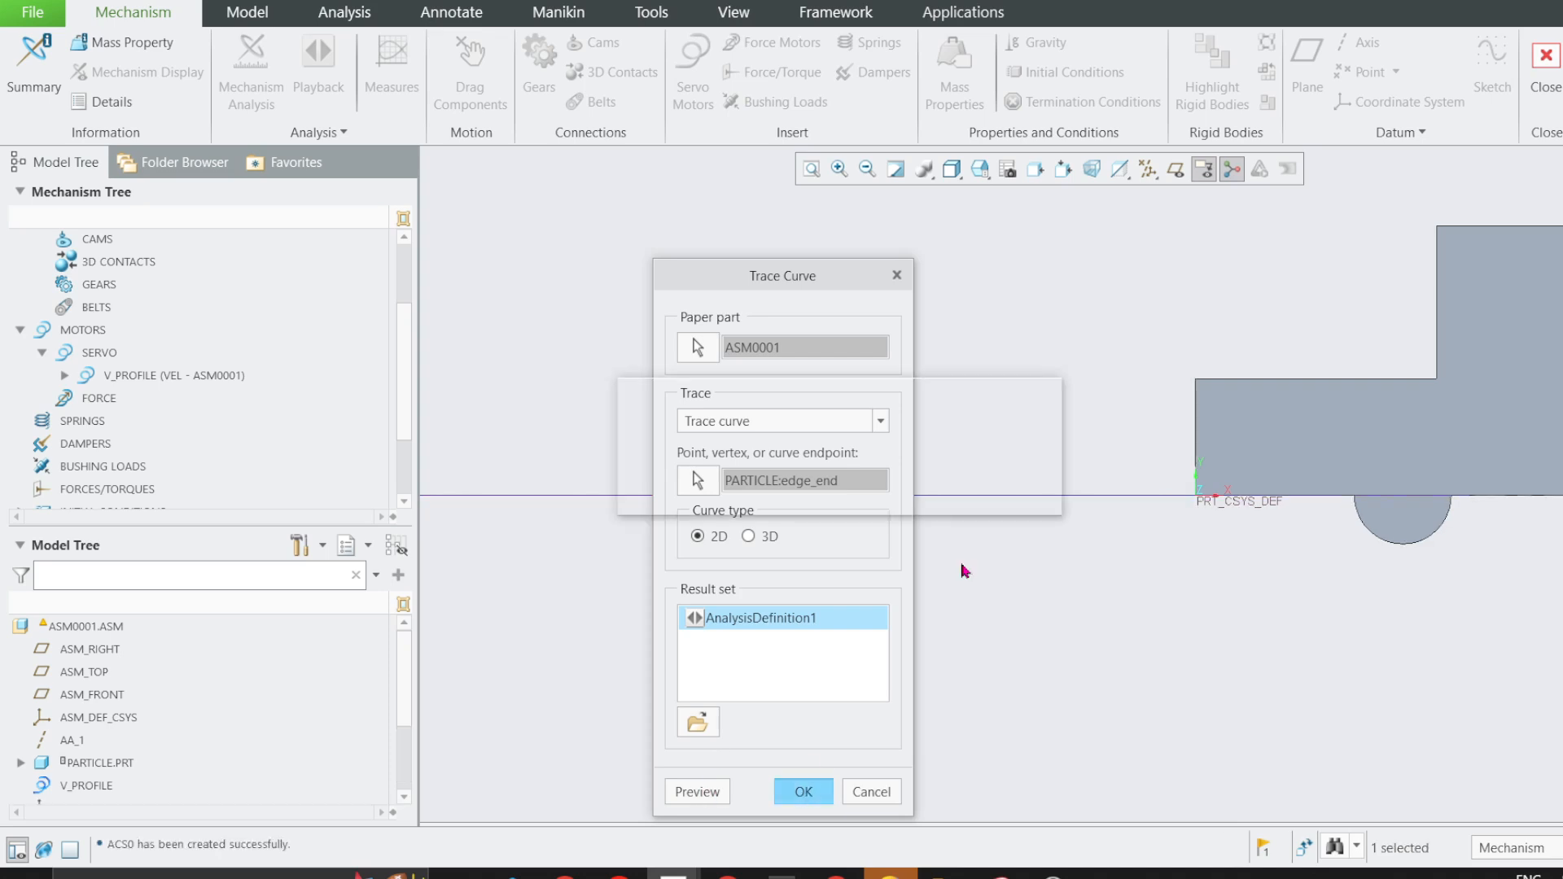
Select the TRACE1 curve inside the TRACE2D group and examine where it ends relative to the particle.
{"action": "scroll", "coordinate": [1034, 513], "scroll_direction": "down", "scroll_amount": 5}
{"action": "scroll", "coordinate": [1251, 493], "scroll_direction": "up", "scroll_amount": 5}
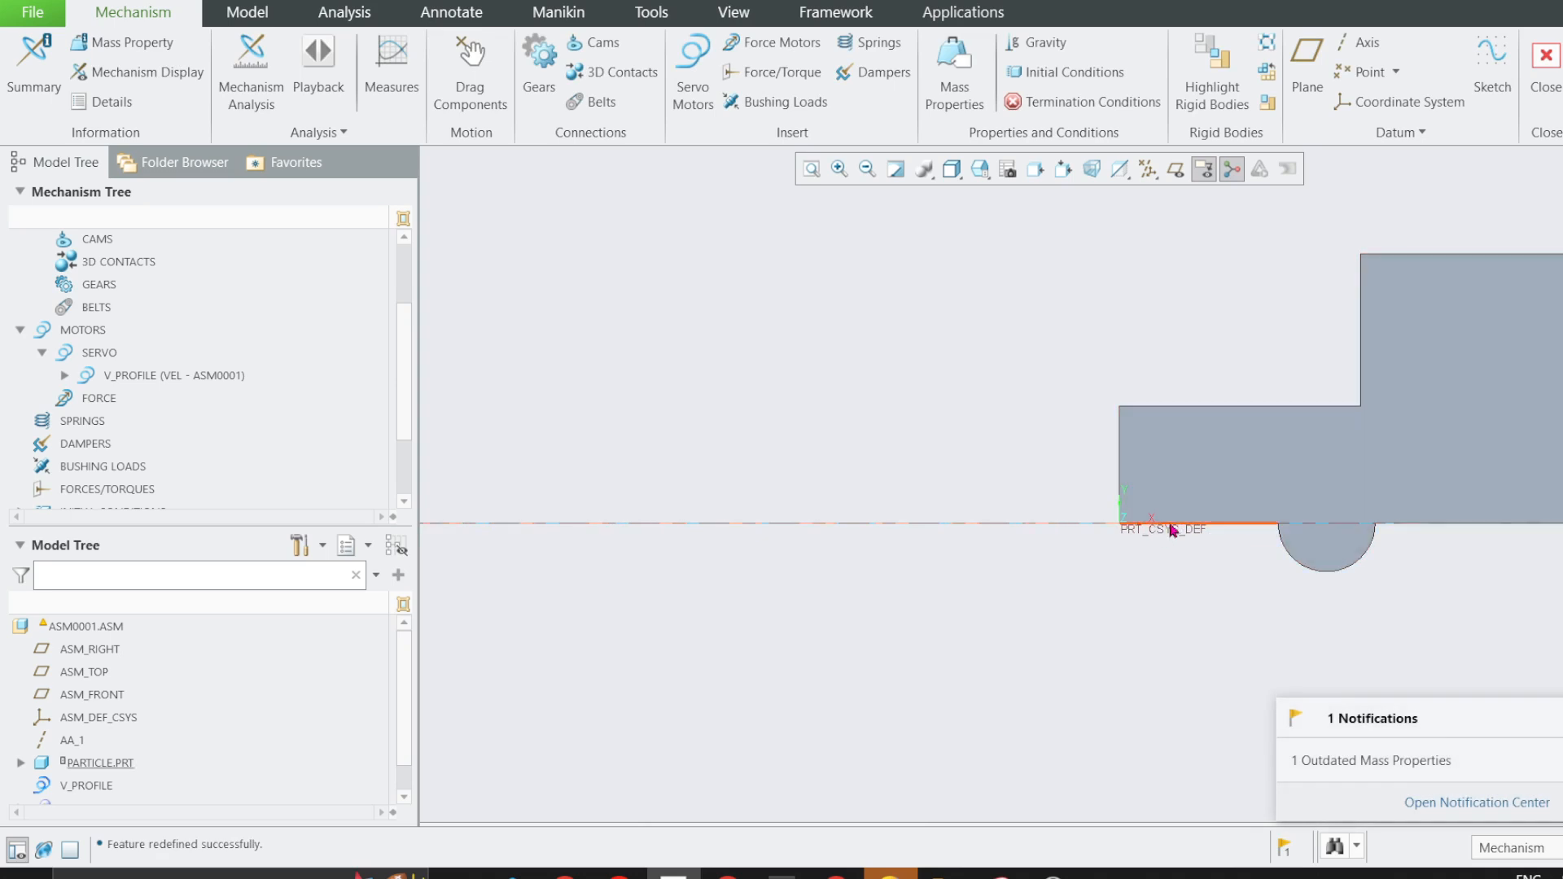
{"action": "scroll", "coordinate": [1093, 553], "scroll_direction": "down", "scroll_amount": 2}
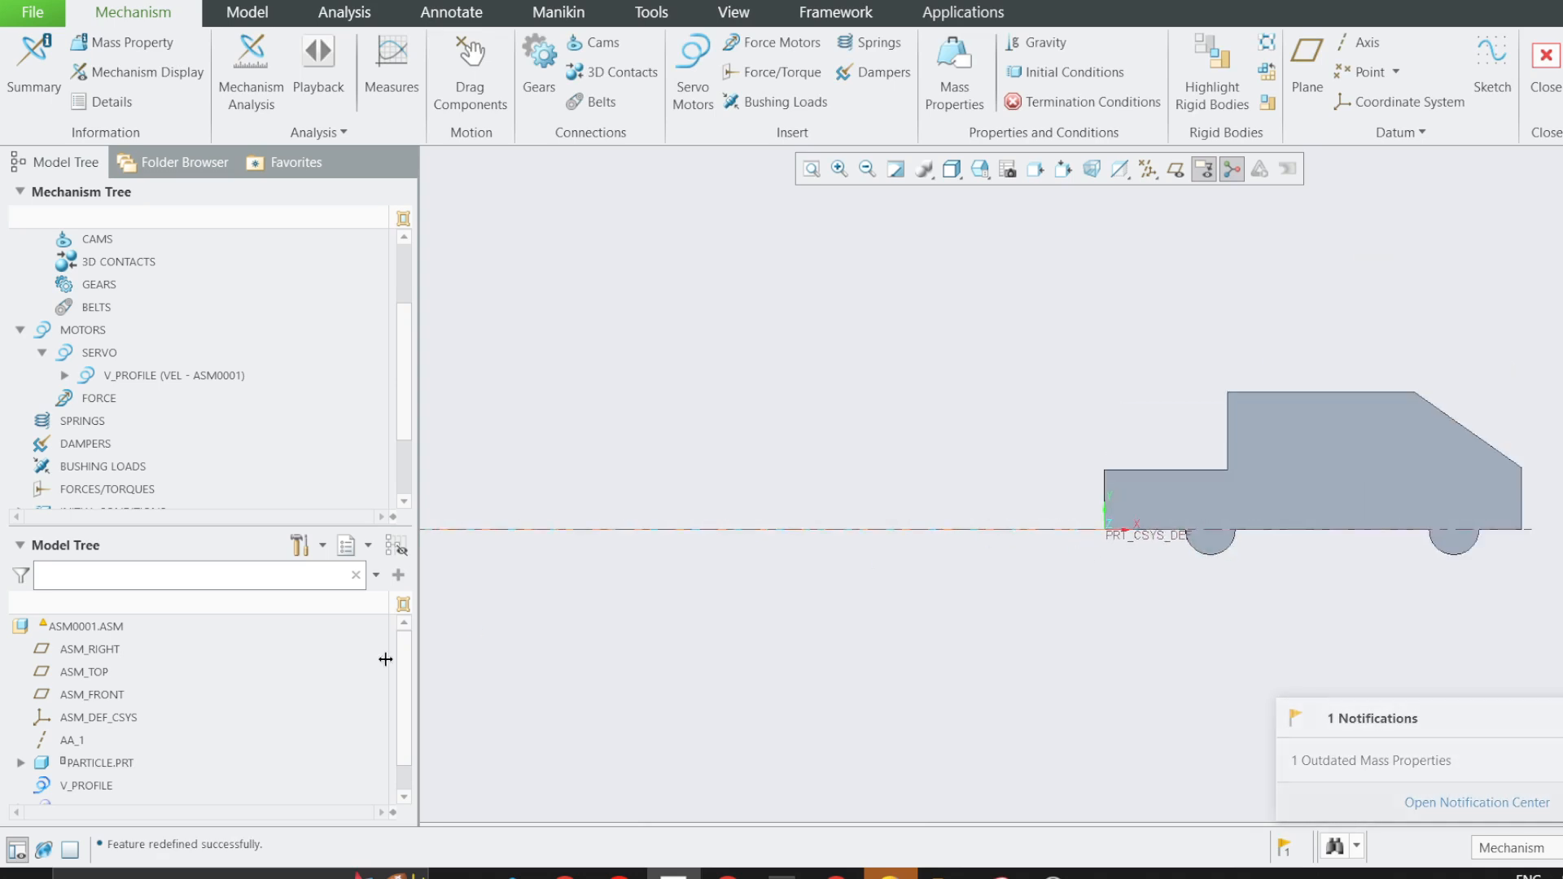
{"action": "scroll", "coordinate": [38, 789], "scroll_direction": "down", "scroll_amount": 1}
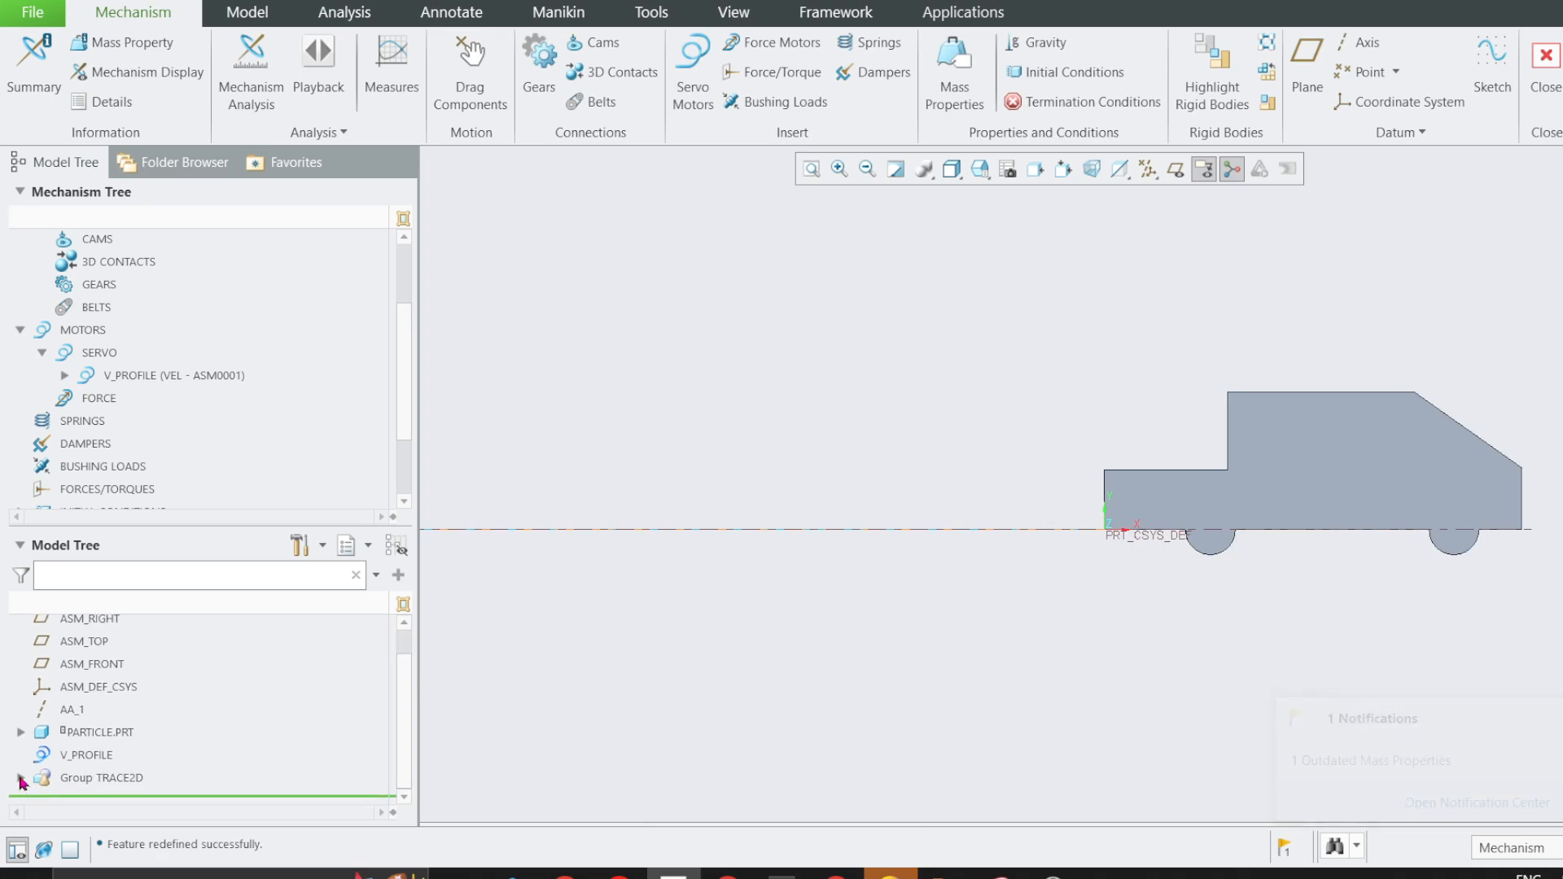
{"action": "left_click", "coordinate": [20, 779]}
{"action": "left_click", "coordinate": [101, 778]}
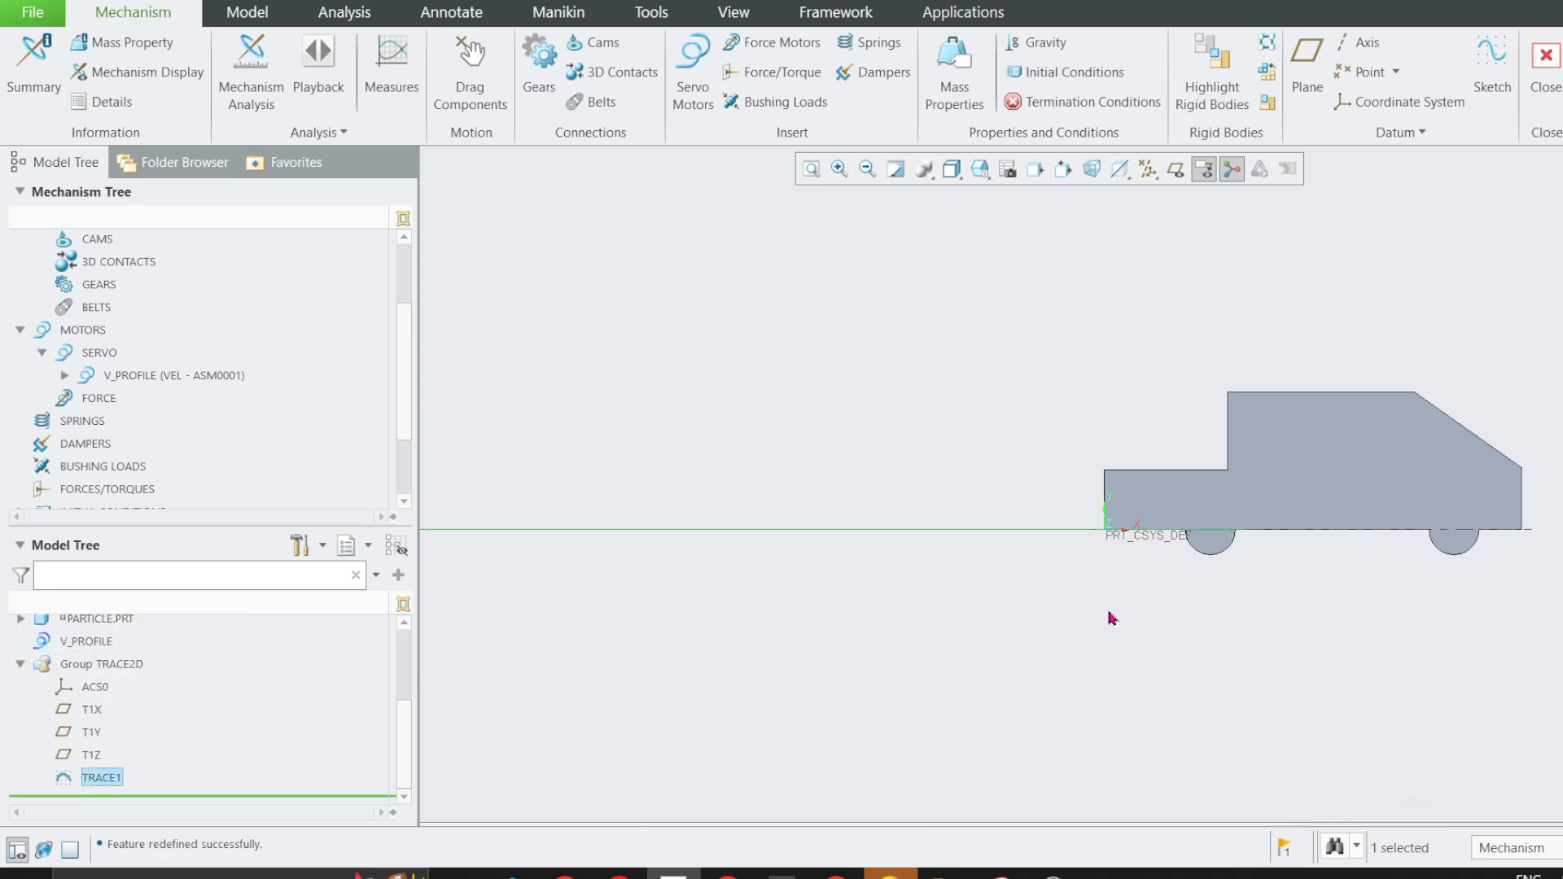
{"action": "scroll", "coordinate": [1215, 546], "scroll_direction": "up", "scroll_amount": 3}
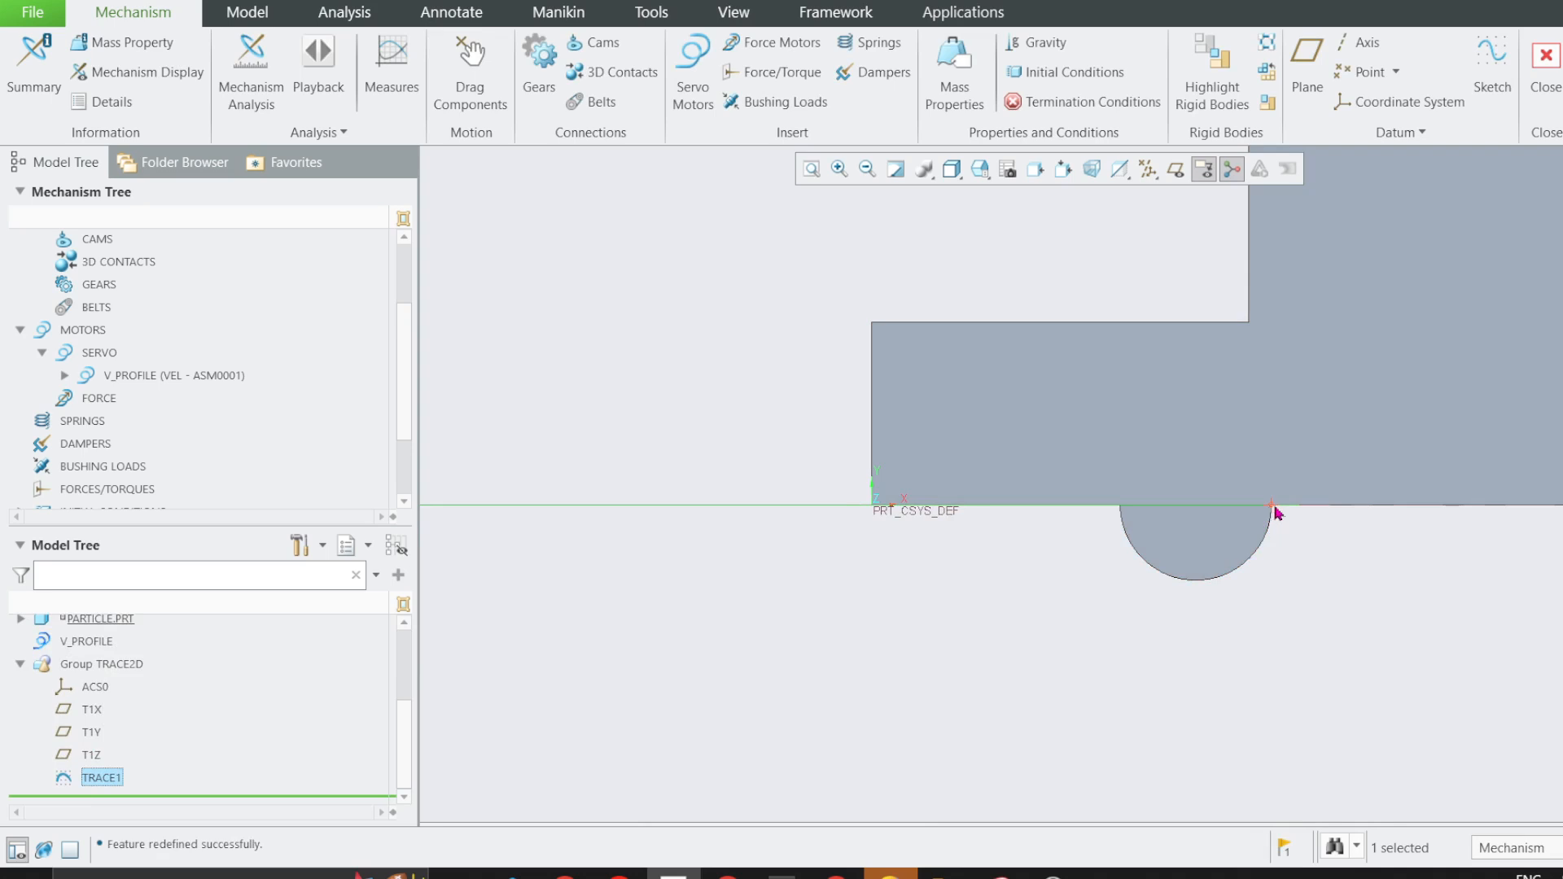
Switch the model display to wireframe and examine the trace curve where it passes the particle.
{"action": "scroll", "coordinate": [1275, 512], "scroll_direction": "down", "scroll_amount": 4}
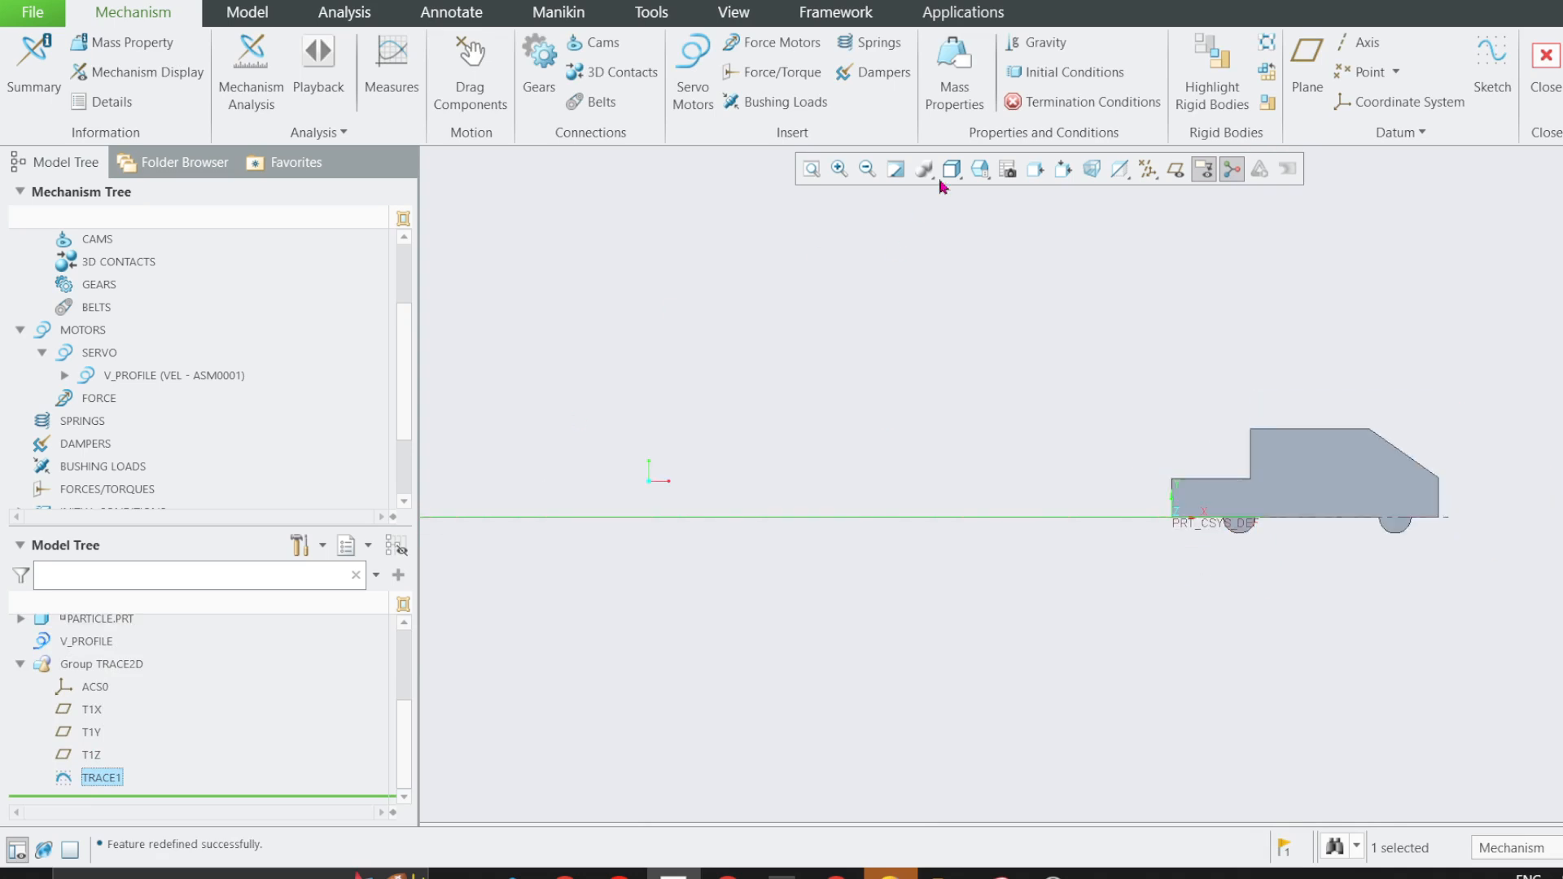
{"action": "left_click", "coordinate": [951, 171]}
{"action": "left_click", "coordinate": [1008, 309]}
{"action": "scroll", "coordinate": [1272, 562], "scroll_direction": "up", "scroll_amount": 2}
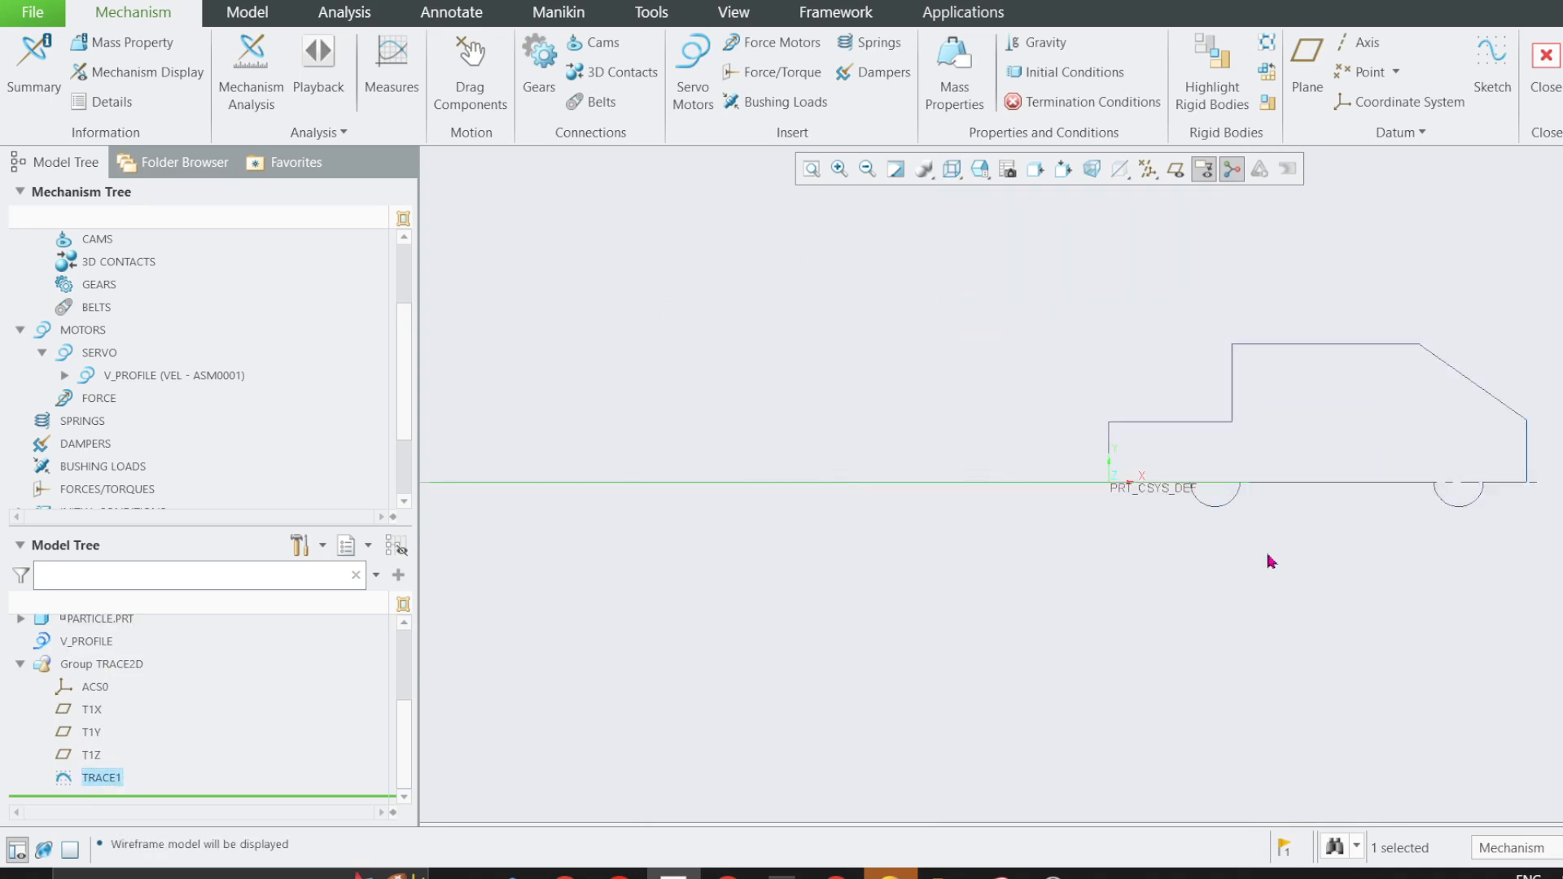
{"action": "scroll", "coordinate": [1254, 529], "scroll_direction": "up", "scroll_amount": 4}
{"action": "scroll", "coordinate": [762, 545], "scroll_direction": "down", "scroll_amount": 2}
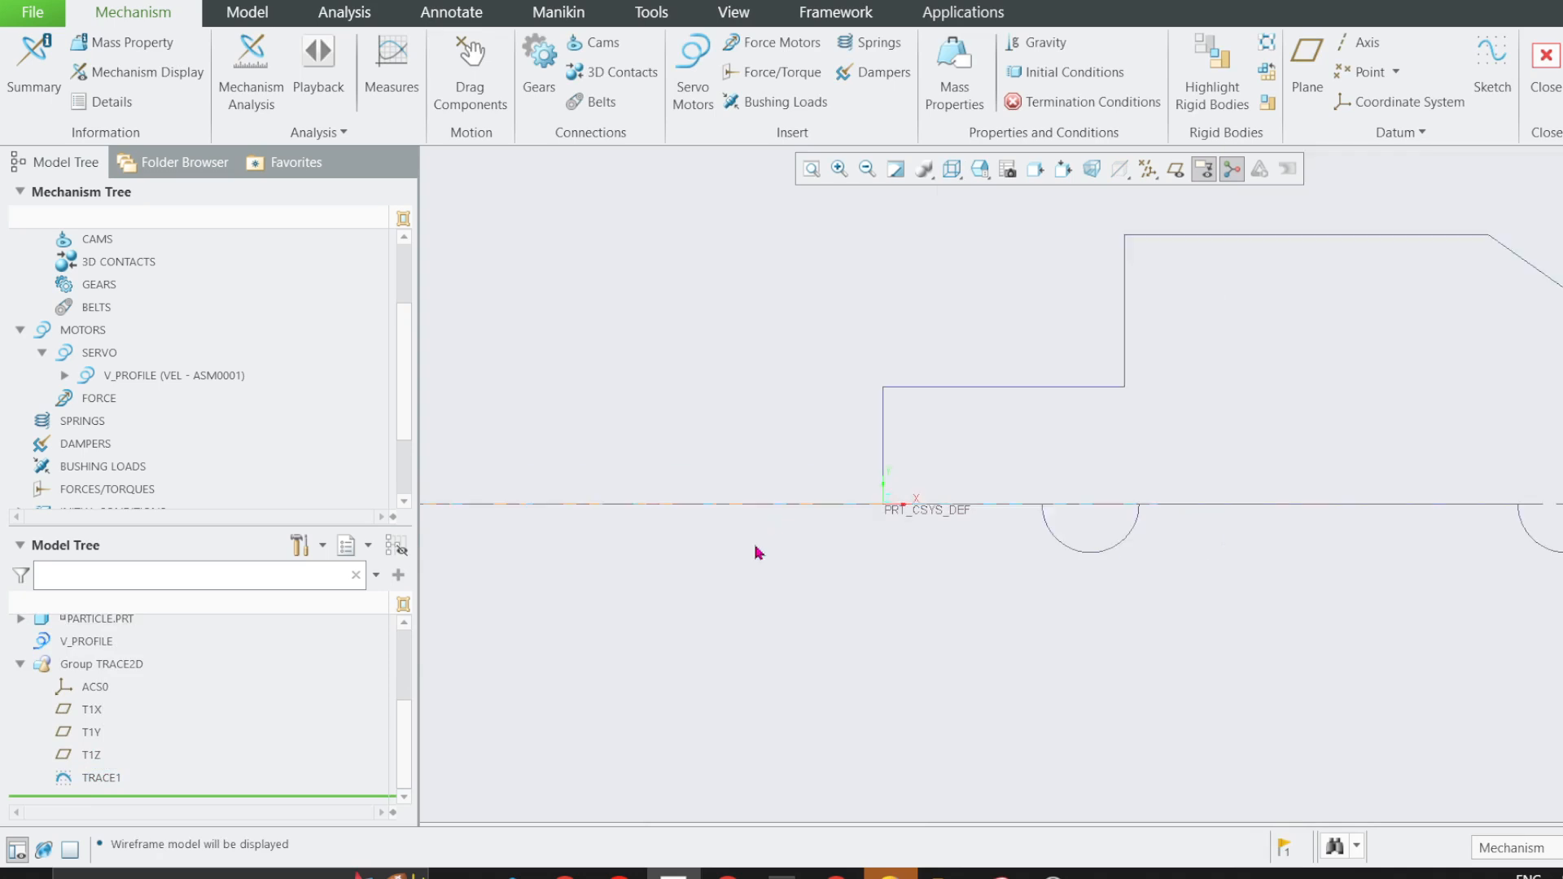
Hide the PARTICLE.PRT component and inspect the uncovered trace curve along the assembly axis from end to end.
{"action": "left_click_drag", "start_coordinate": [405, 725], "coordinate": [435, 625]}
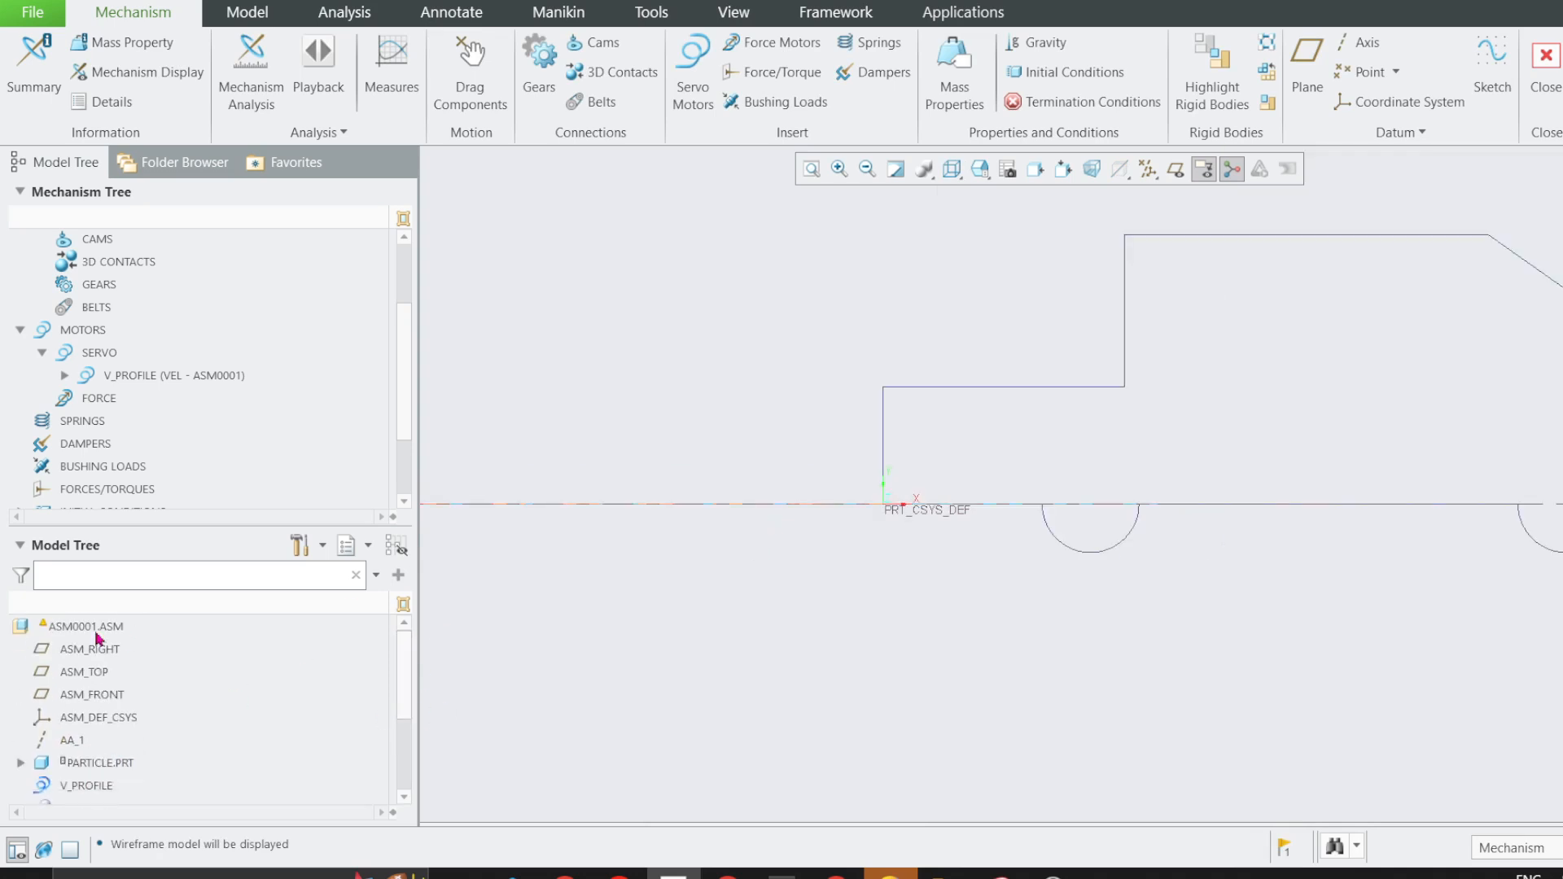
{"action": "left_click", "coordinate": [90, 765]}
{"action": "left_click", "coordinate": [123, 705]}
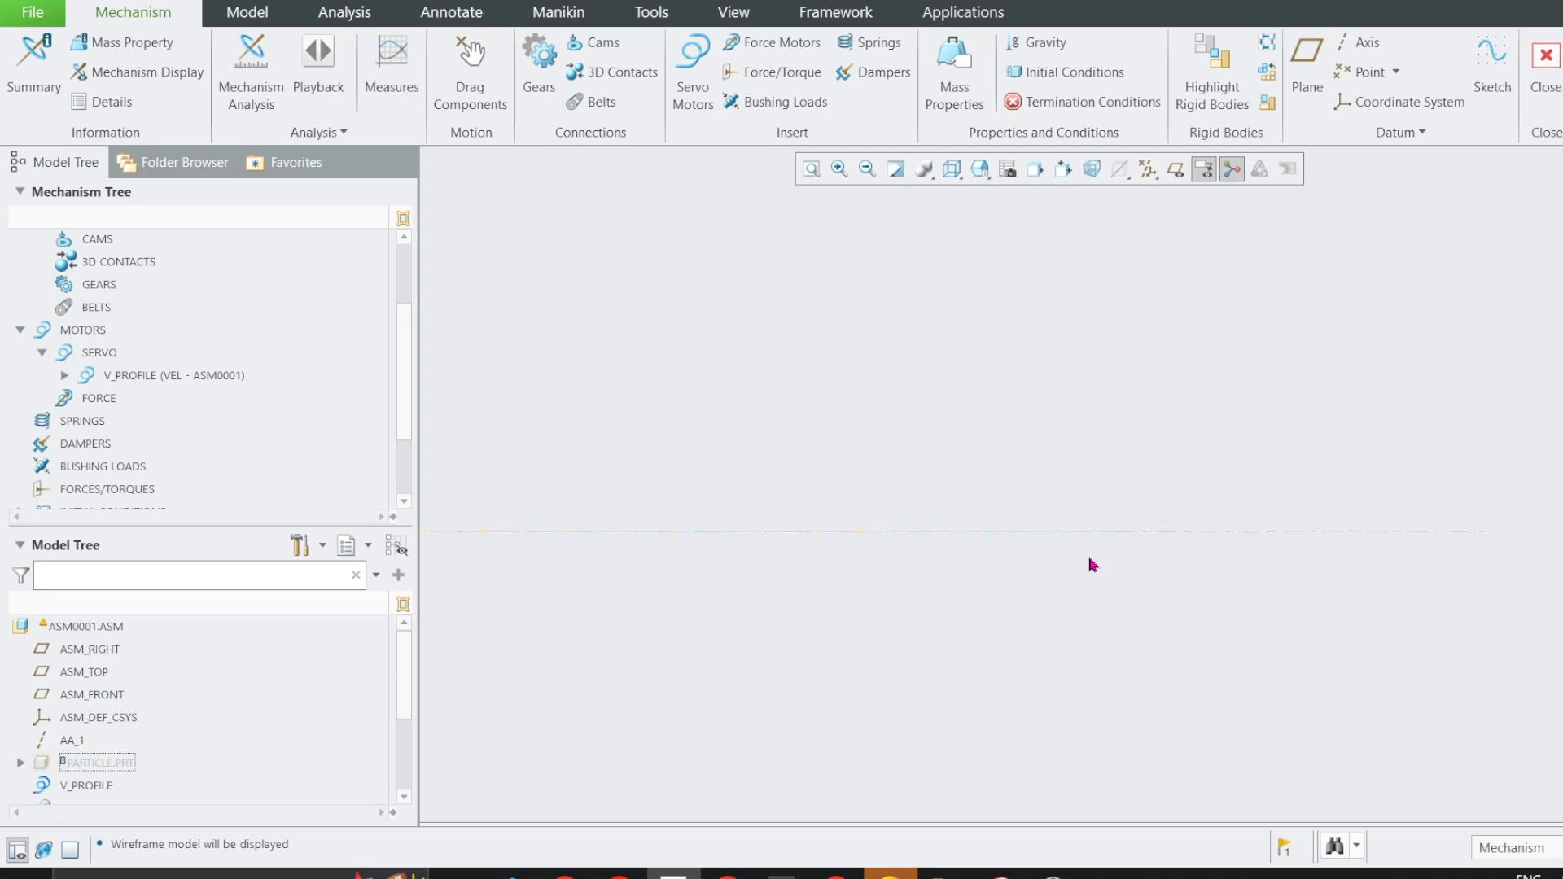
{"action": "scroll", "coordinate": [1242, 430], "scroll_direction": "down", "scroll_amount": 4}
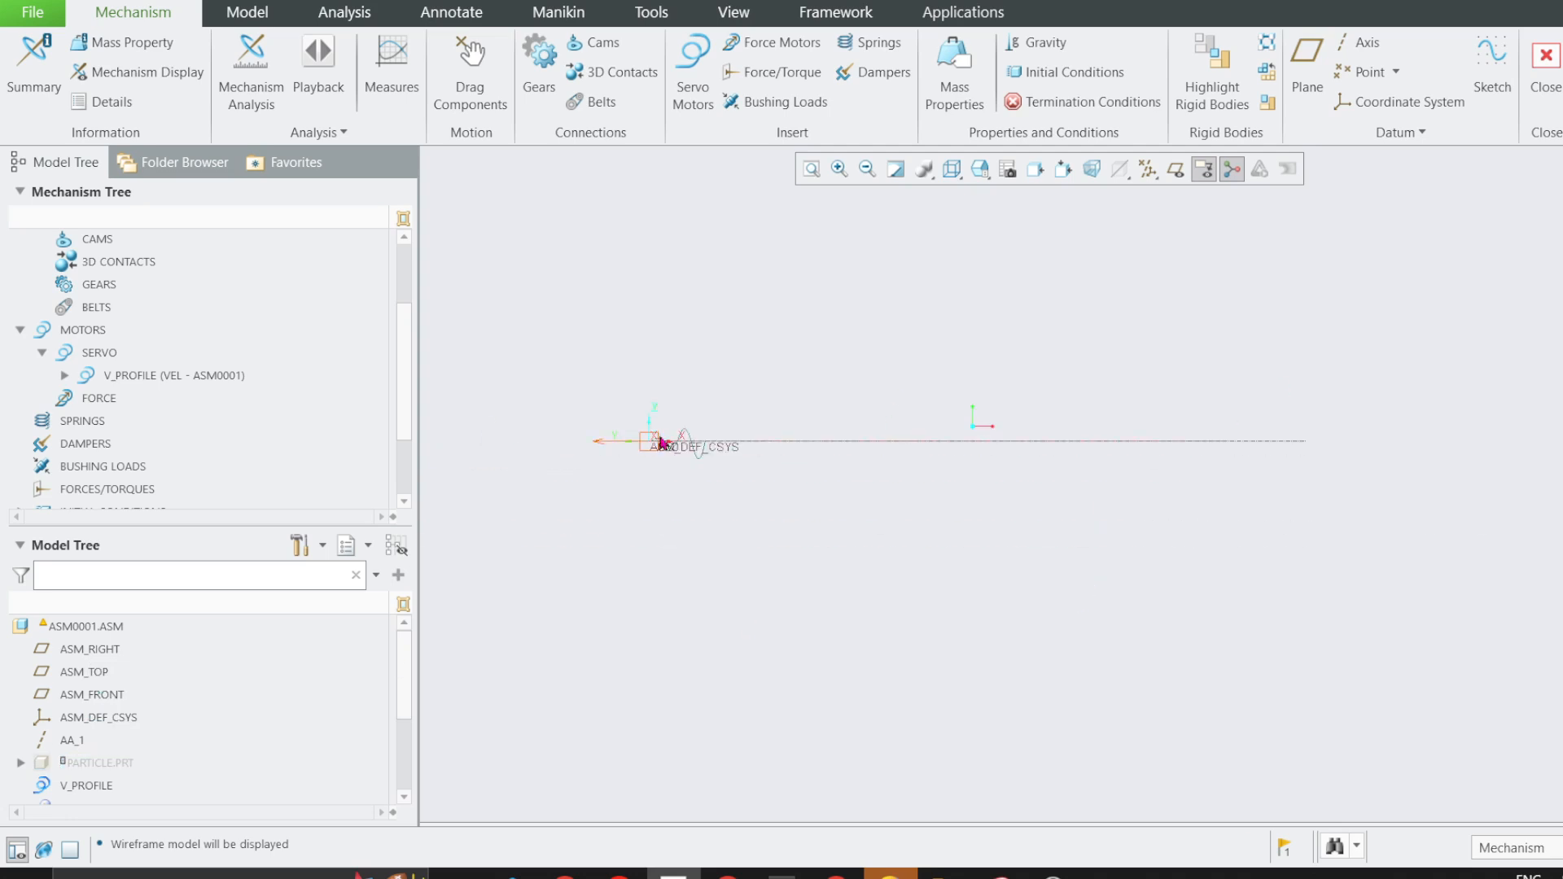
{"action": "scroll", "coordinate": [662, 443], "scroll_direction": "up", "scroll_amount": 2}
{"action": "scroll", "coordinate": [880, 448], "scroll_direction": "down", "scroll_amount": 1}
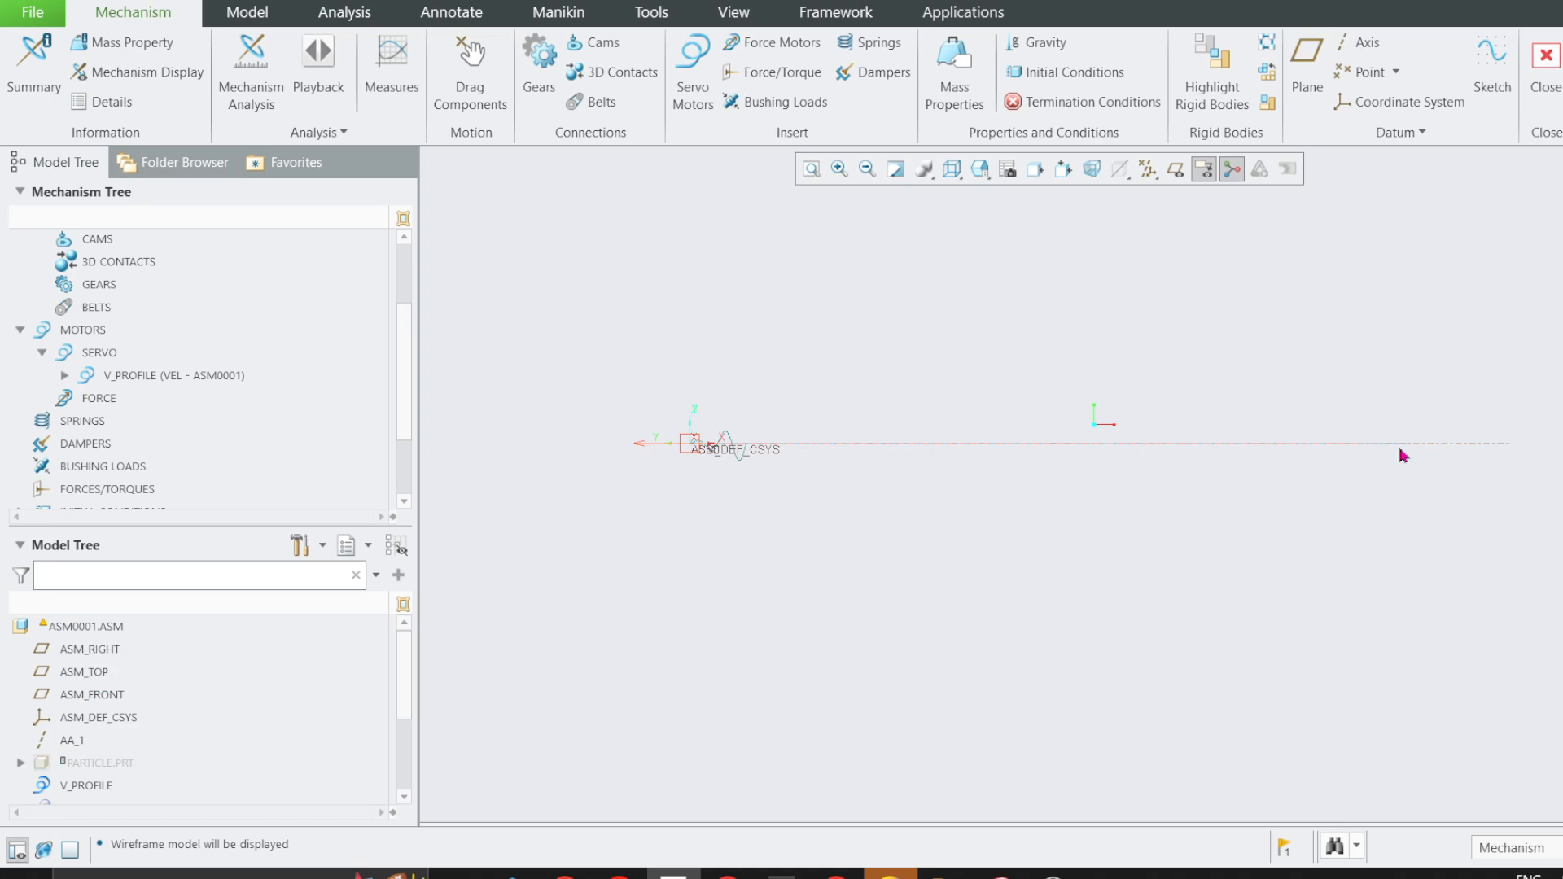
{"action": "scroll", "coordinate": [1508, 454], "scroll_direction": "up", "scroll_amount": 2}
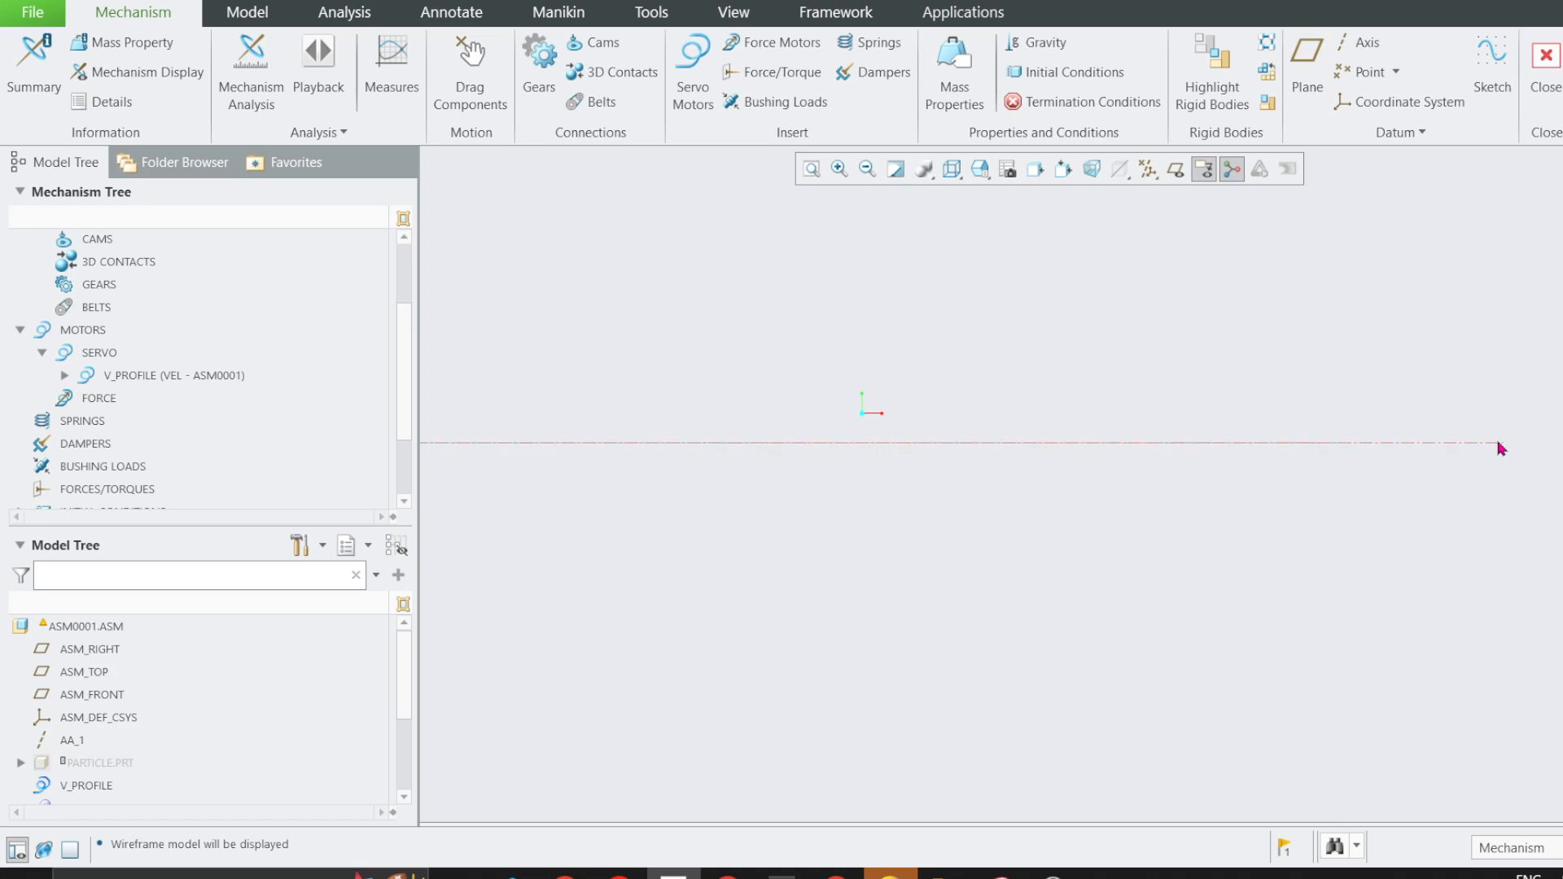
{"action": "scroll", "coordinate": [1214, 533], "scroll_direction": "down", "scroll_amount": 1}
{"action": "left_click", "coordinate": [994, 467]}
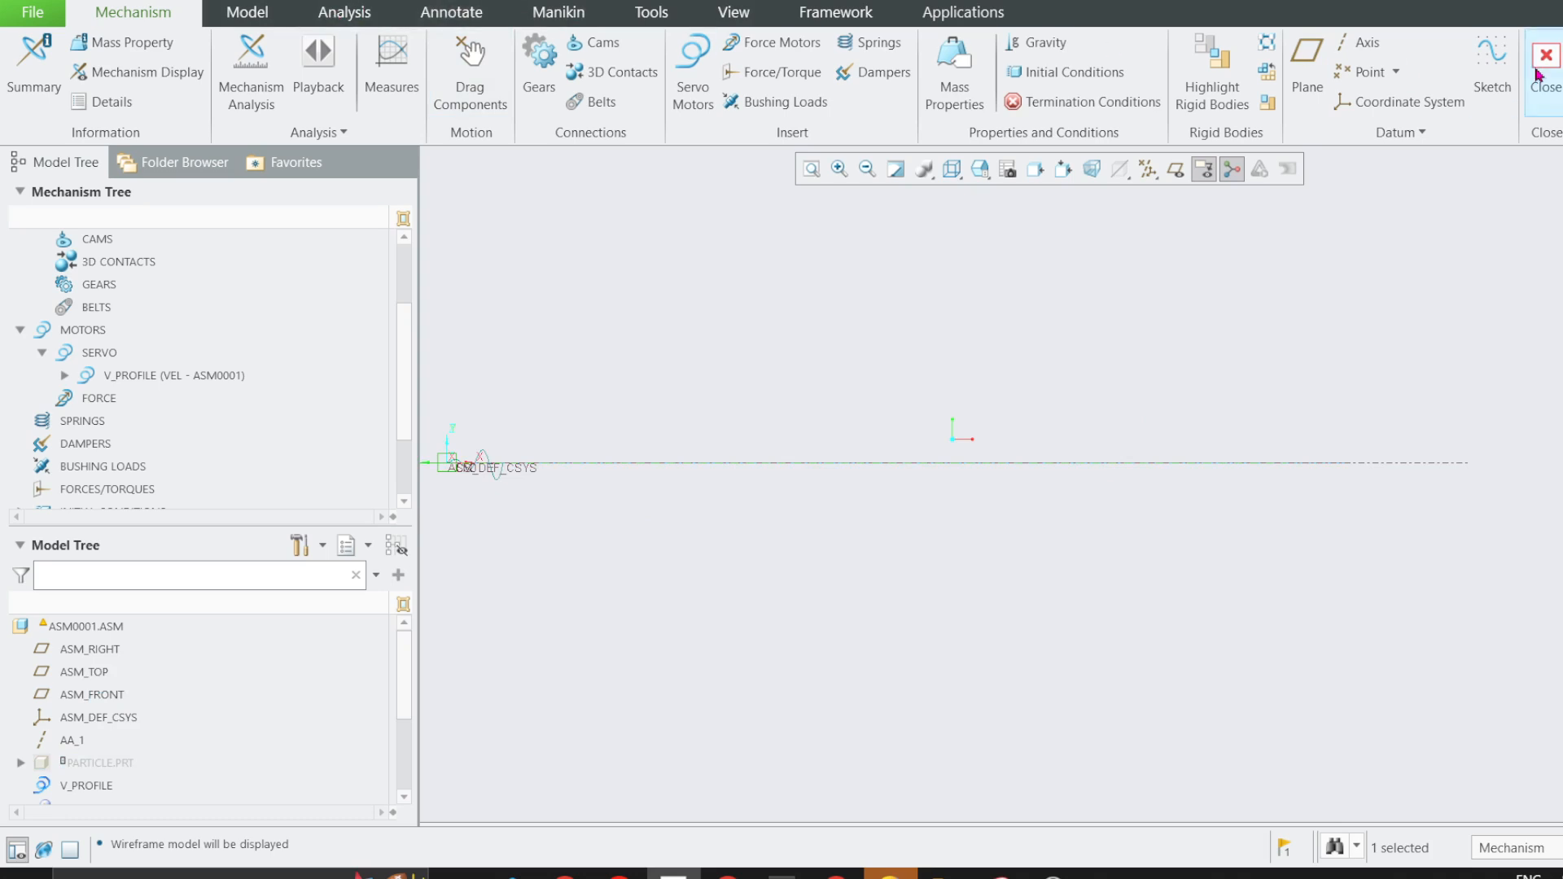
Review the Full_Motion measure for the AnalysisDefinition1 result set and close the measure results.
{"action": "left_click", "coordinate": [386, 79]}
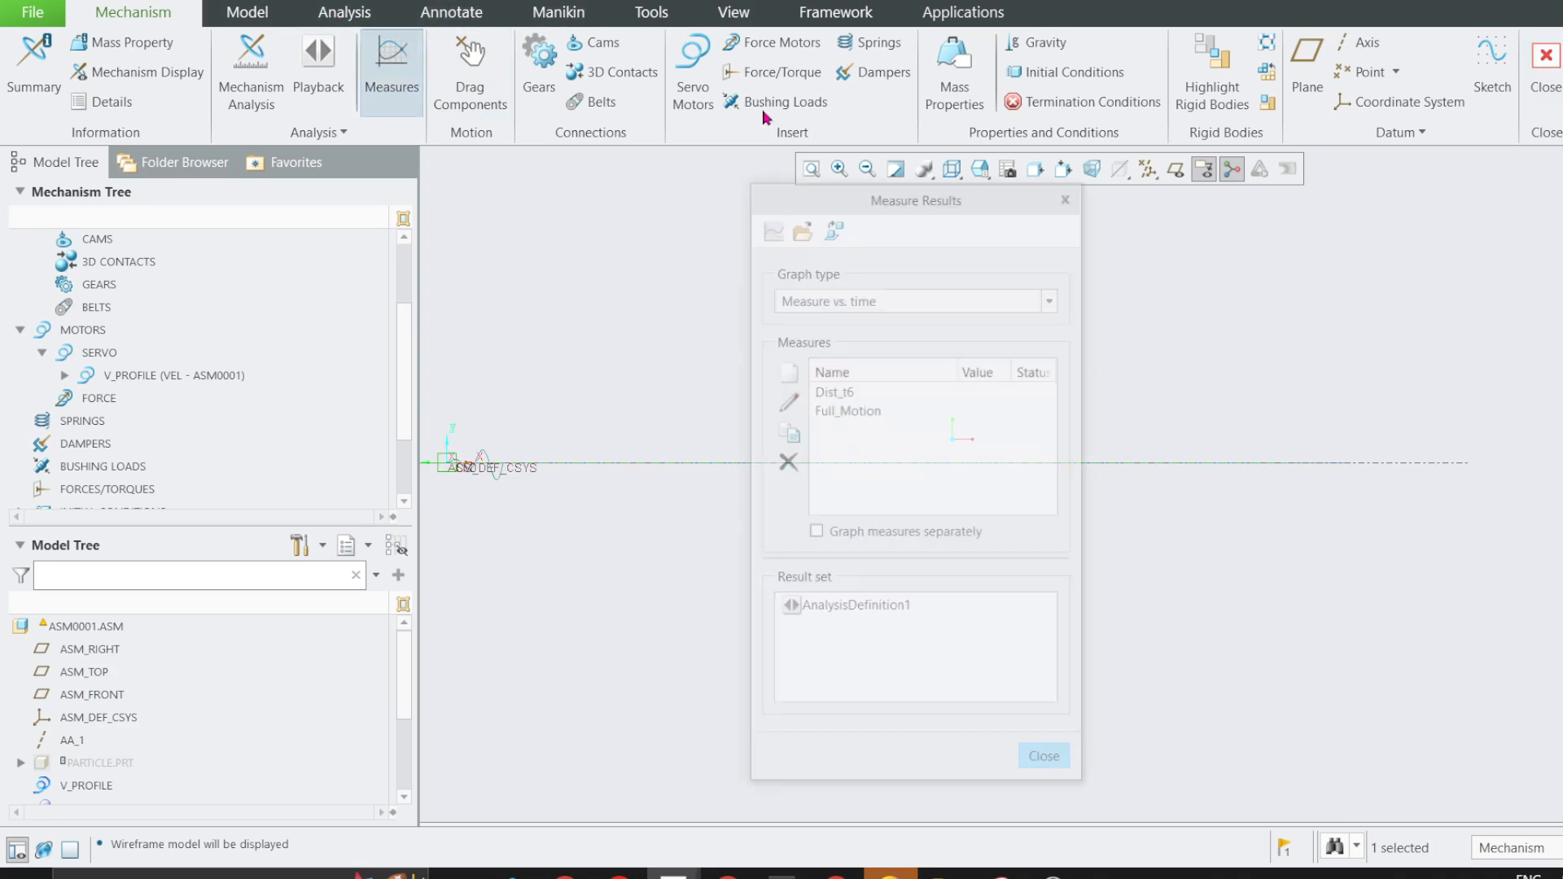
{"action": "left_click", "coordinate": [849, 412]}
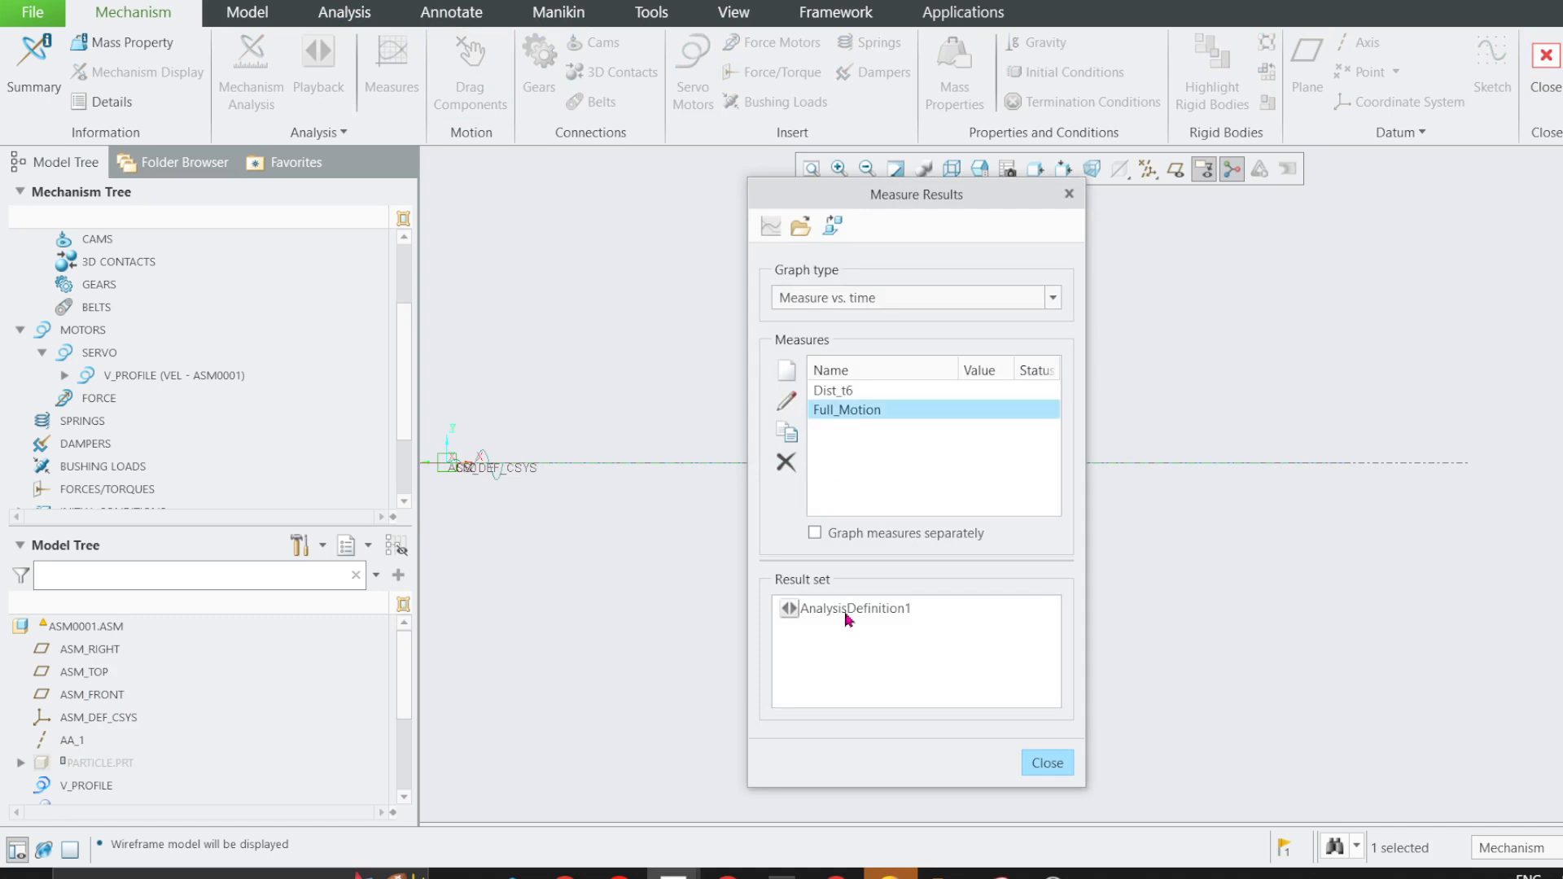
{"action": "left_click", "coordinate": [850, 616]}
{"action": "left_click", "coordinate": [1051, 763]}
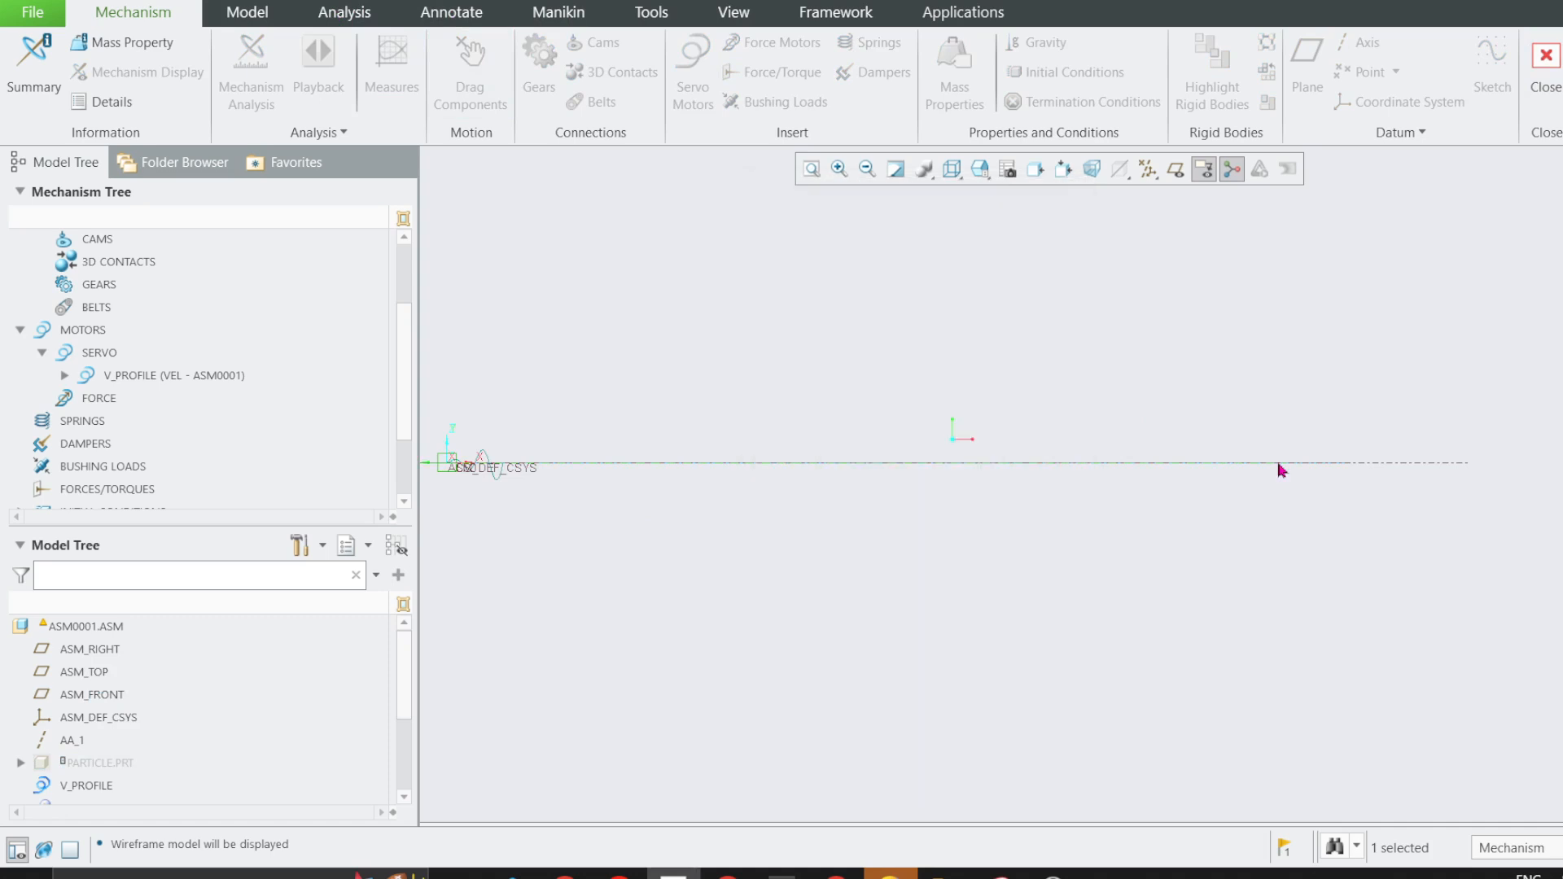
Exit the Mechanism application and save the AnalysisDefinition1 results as a playback file.
{"action": "left_click", "coordinate": [1545, 66]}
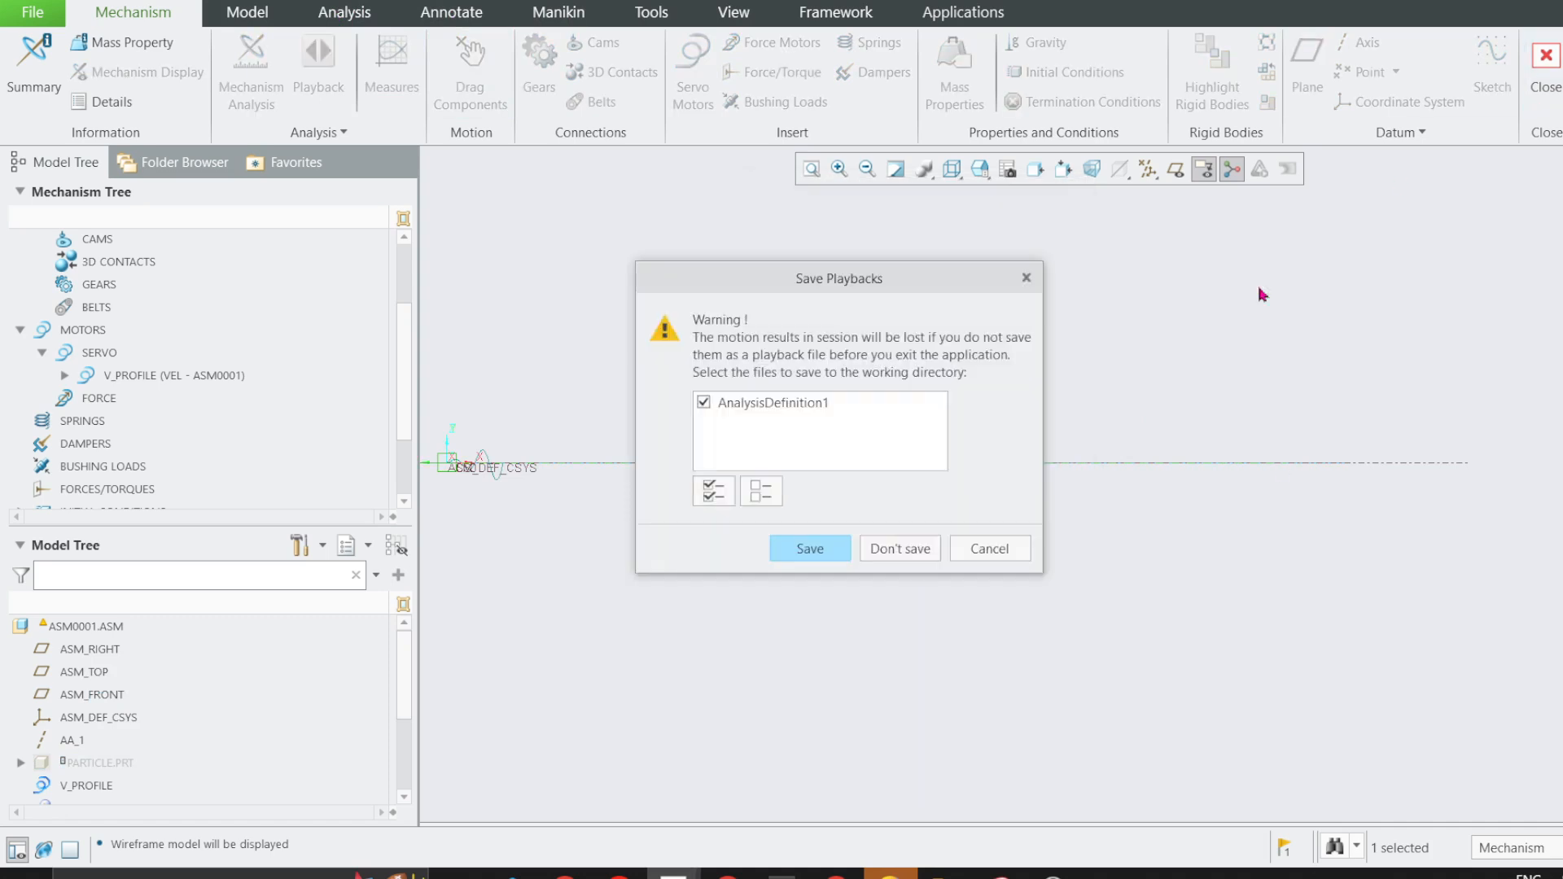
{"action": "left_click", "coordinate": [814, 548]}
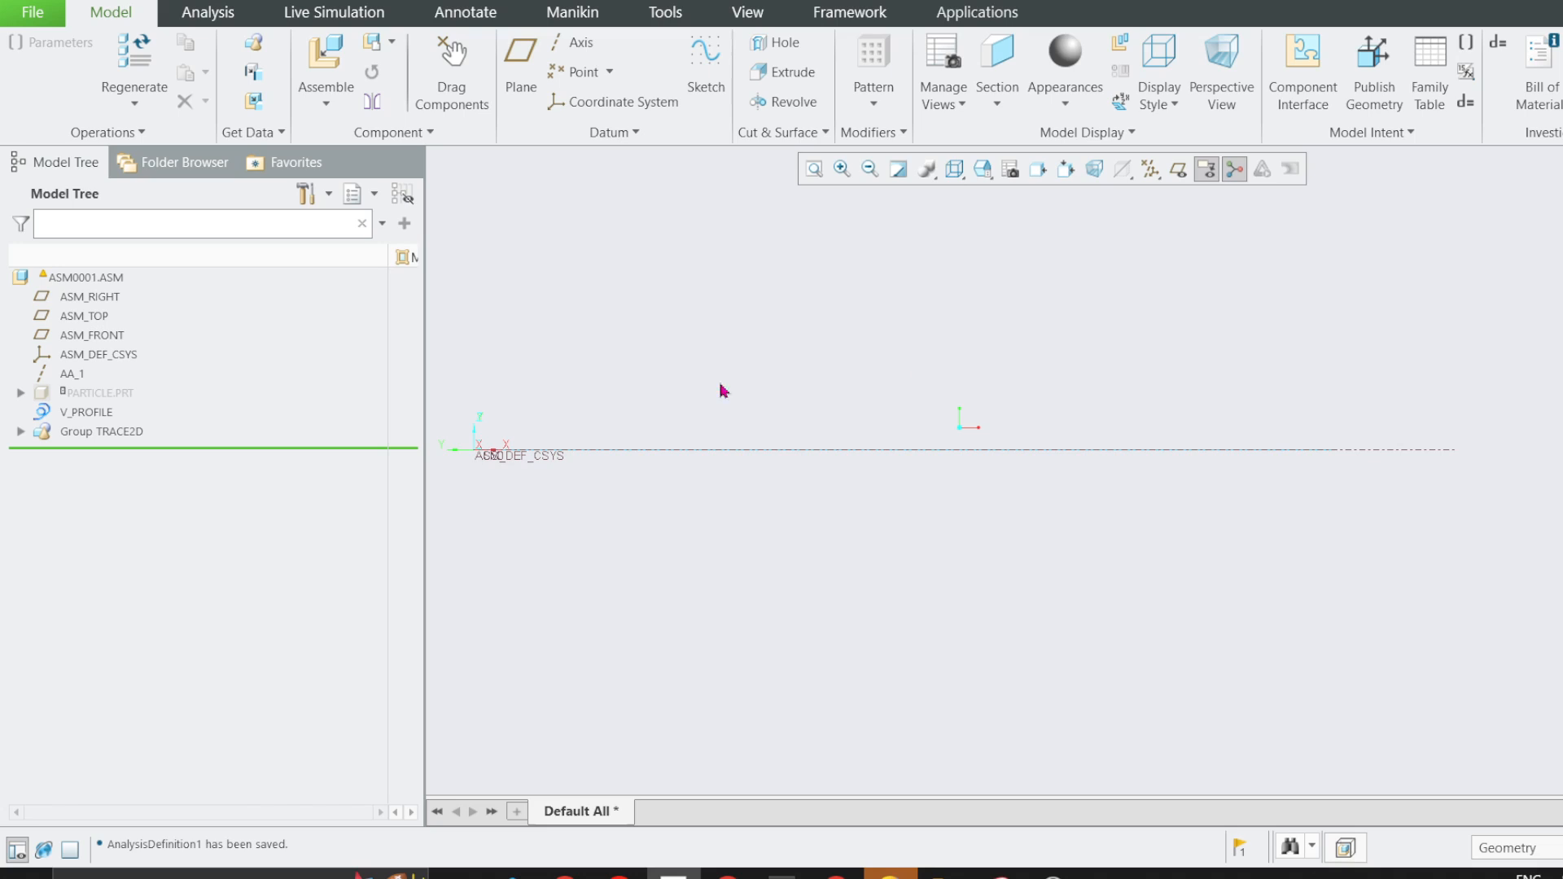
{"action": "left_click", "coordinate": [211, 12]}
{"action": "left_click", "coordinate": [627, 85]}
{"action": "left_click", "coordinate": [661, 153]}
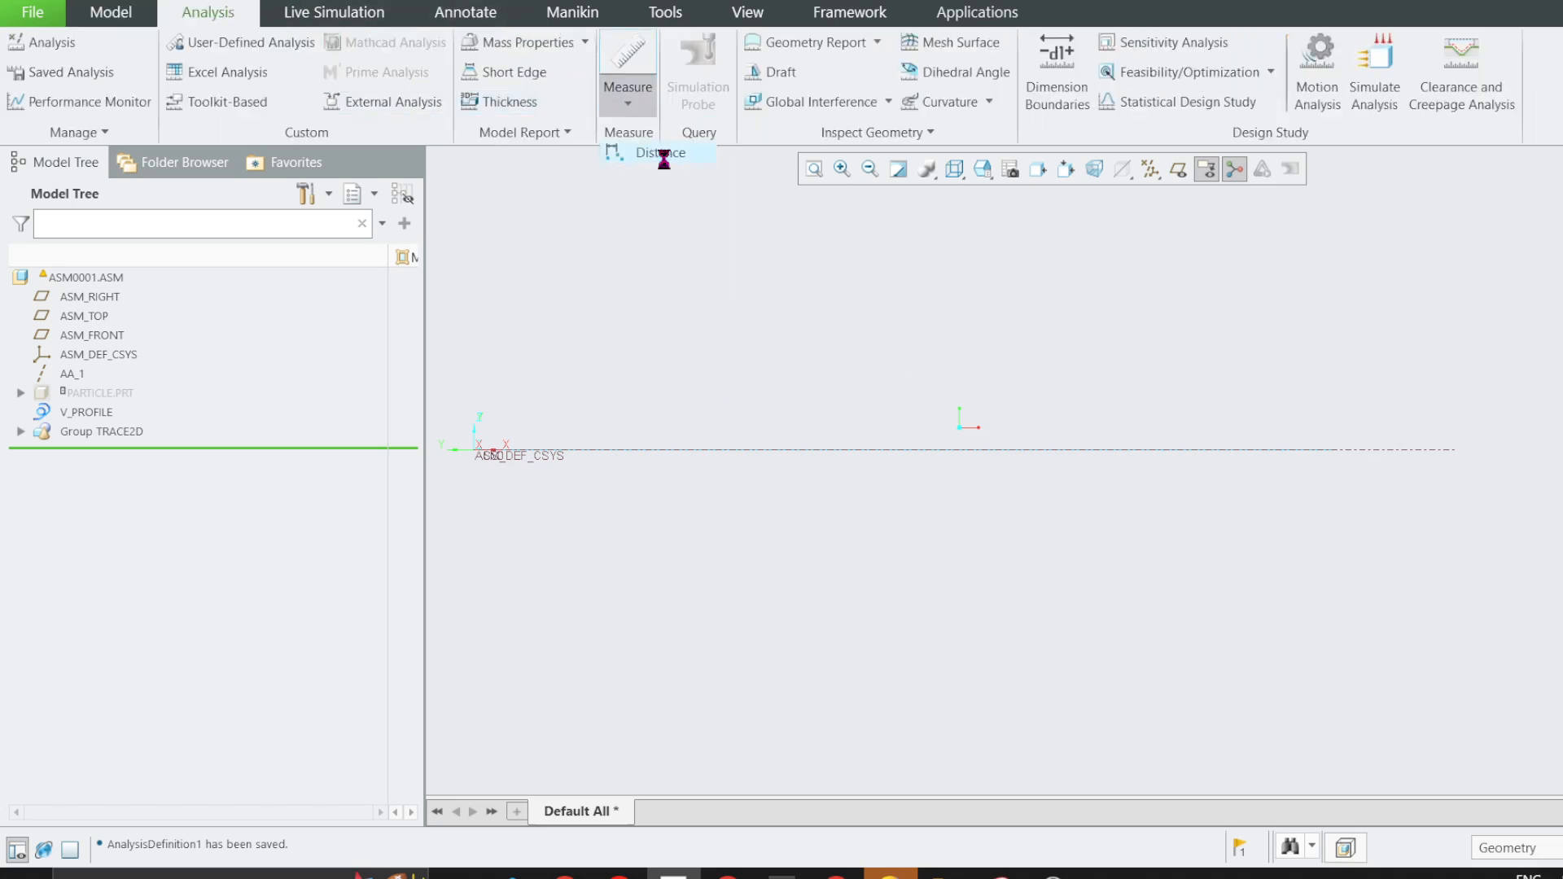
{"action": "left_click", "coordinate": [887, 463]}
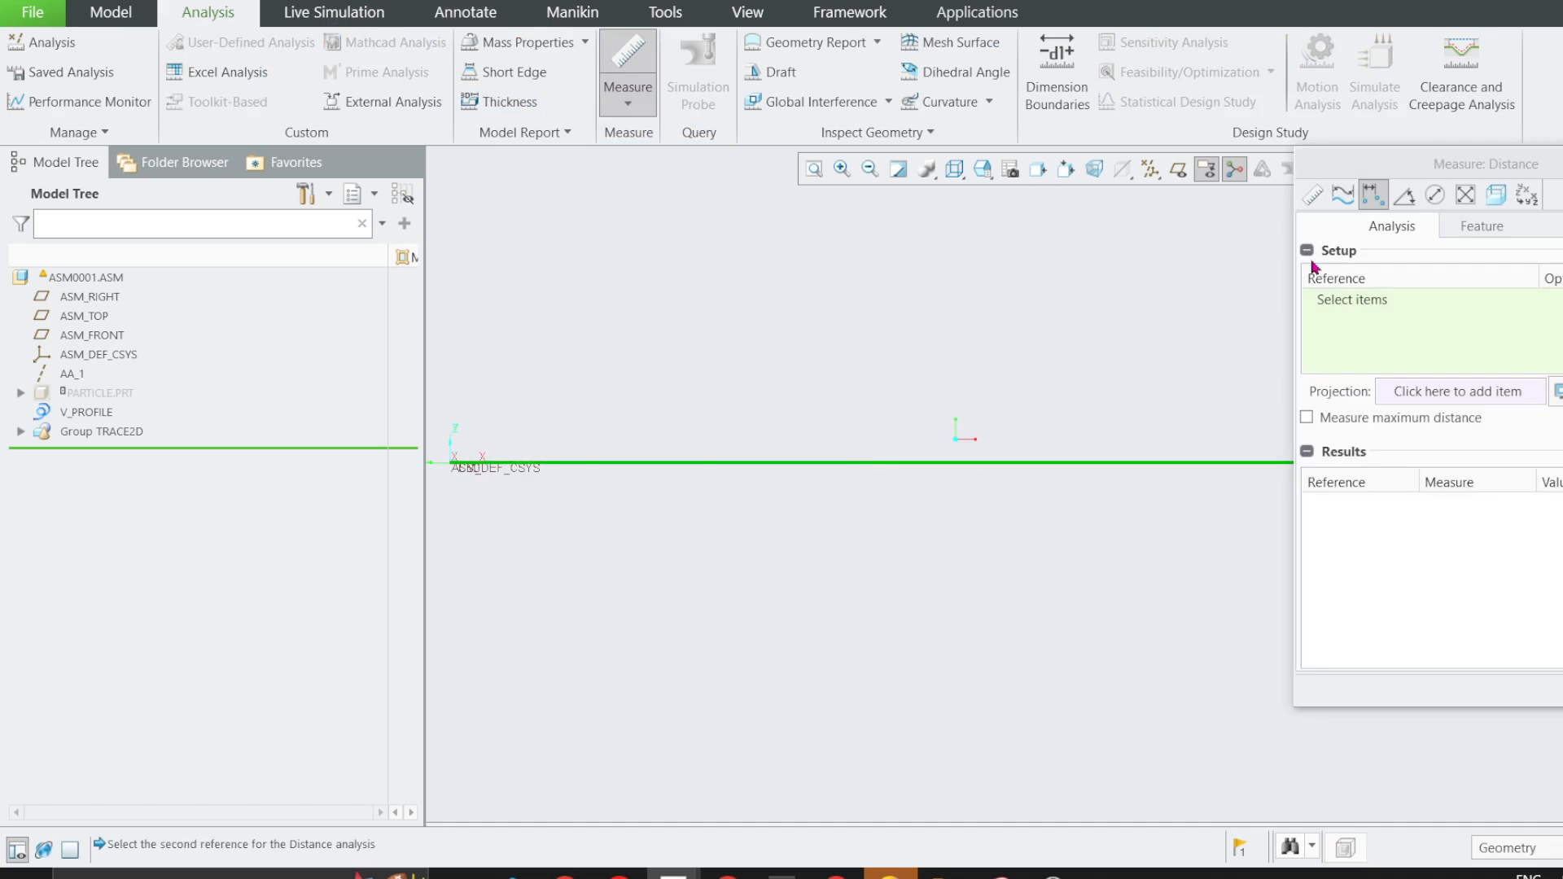
{"action": "left_click_drag", "start_coordinate": [1423, 163], "coordinate": [794, 308]}
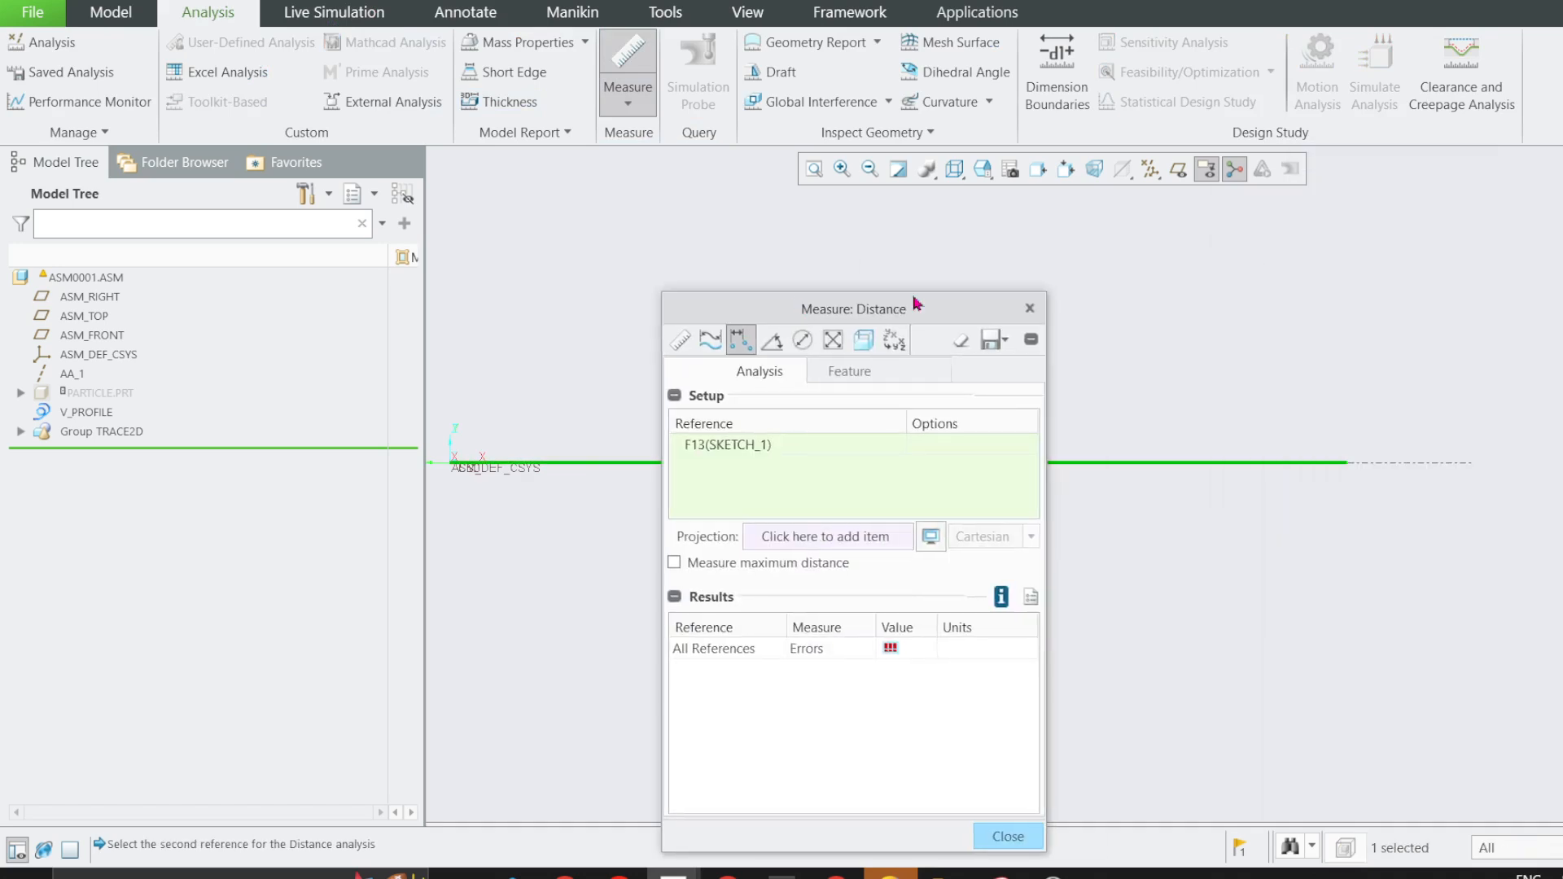
{"action": "left_click", "coordinate": [1030, 310]}
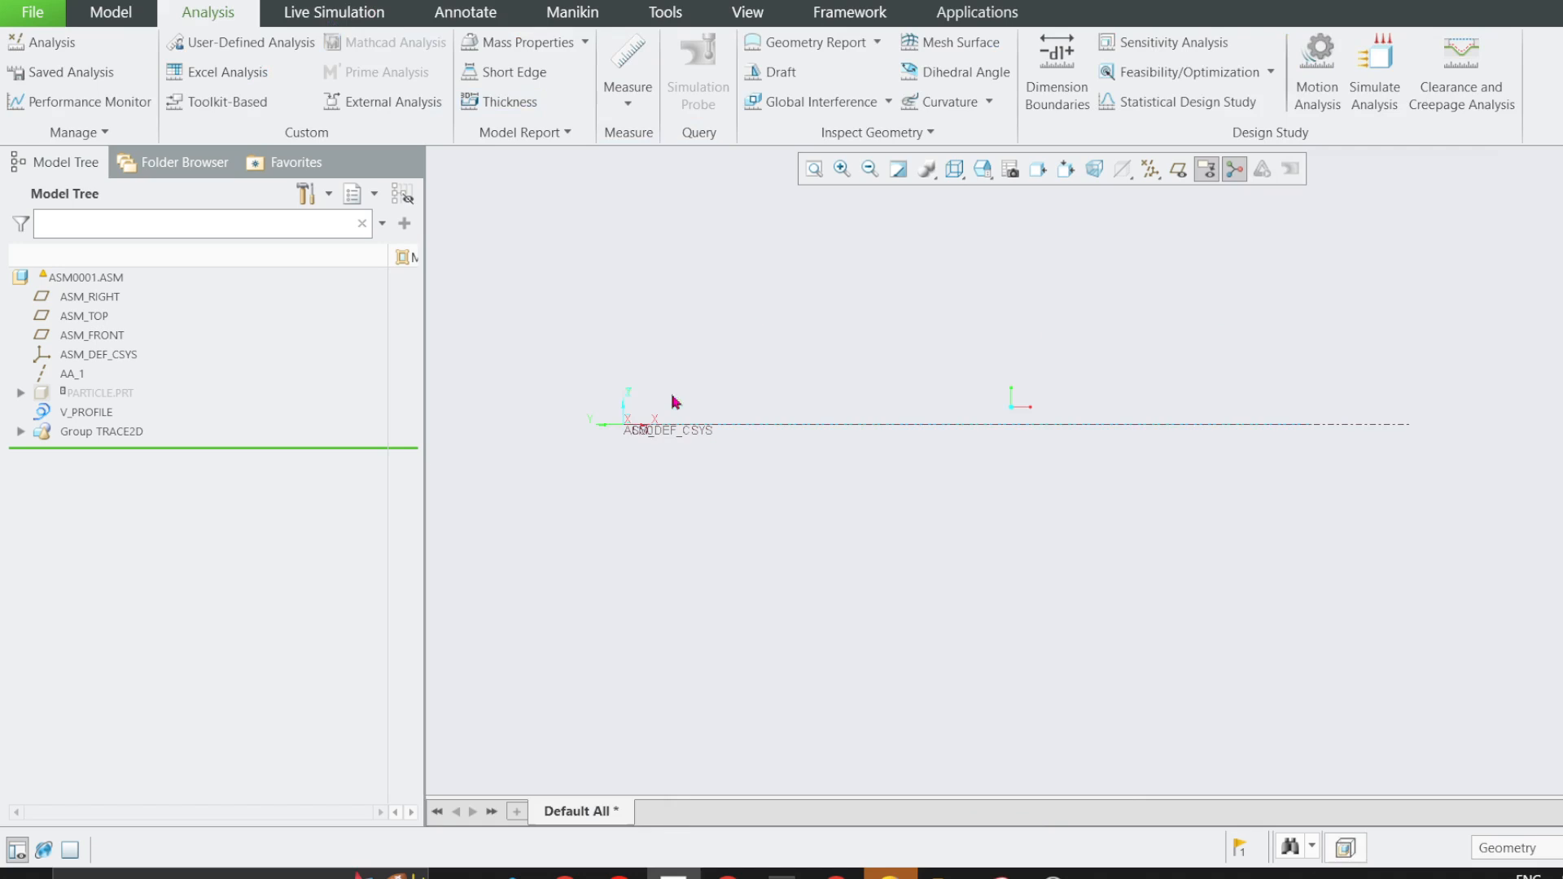
{"action": "left_click", "coordinate": [628, 56]}
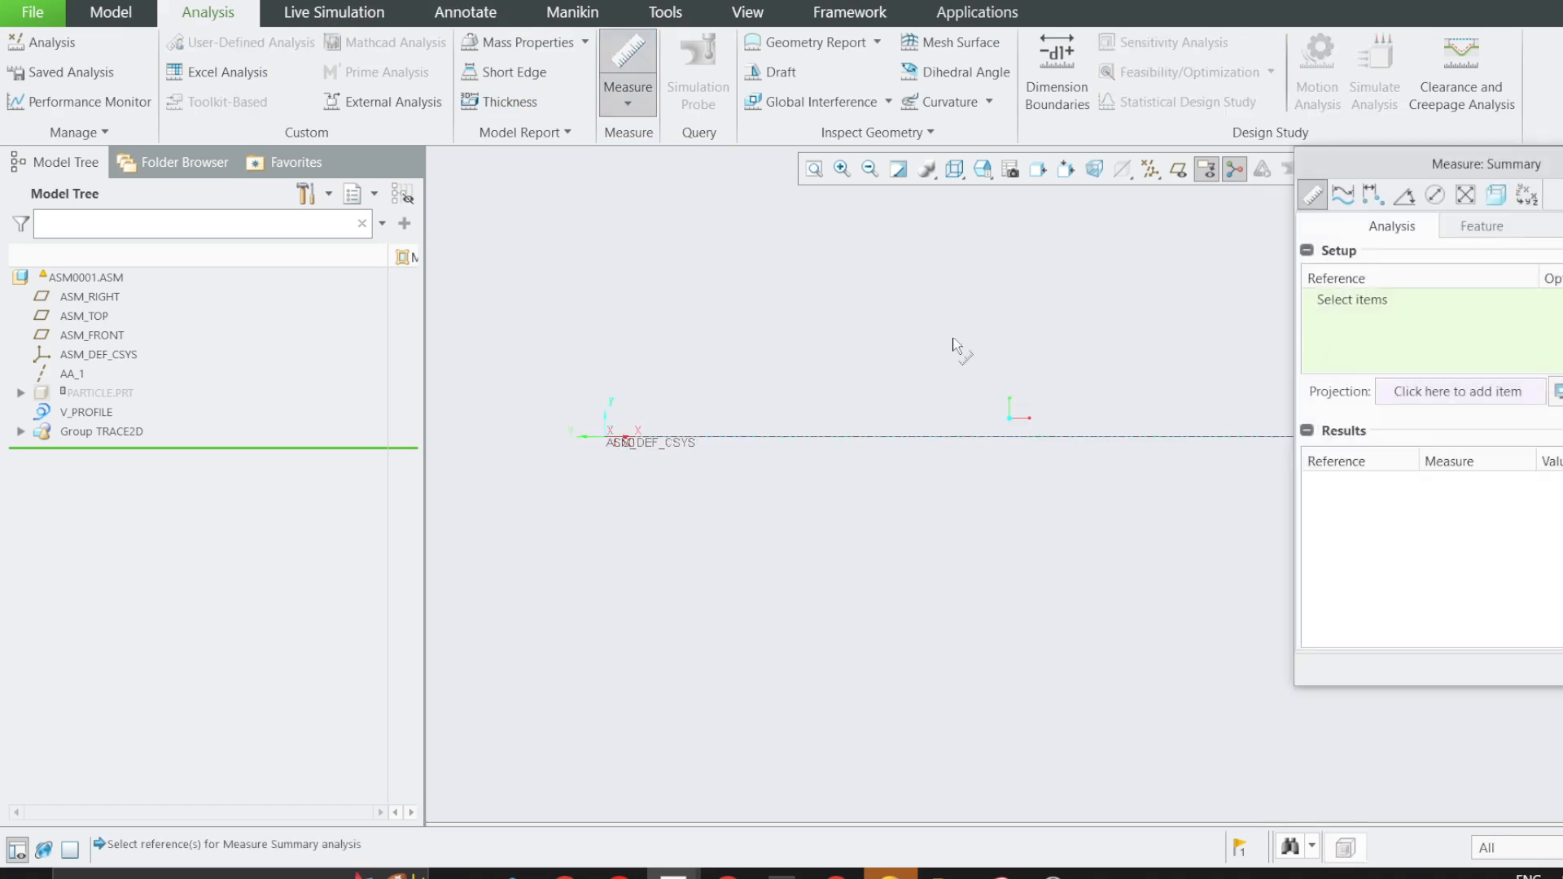
{"action": "left_click", "coordinate": [1373, 193]}
{"action": "left_click_drag", "start_coordinate": [1368, 163], "coordinate": [758, 409]}
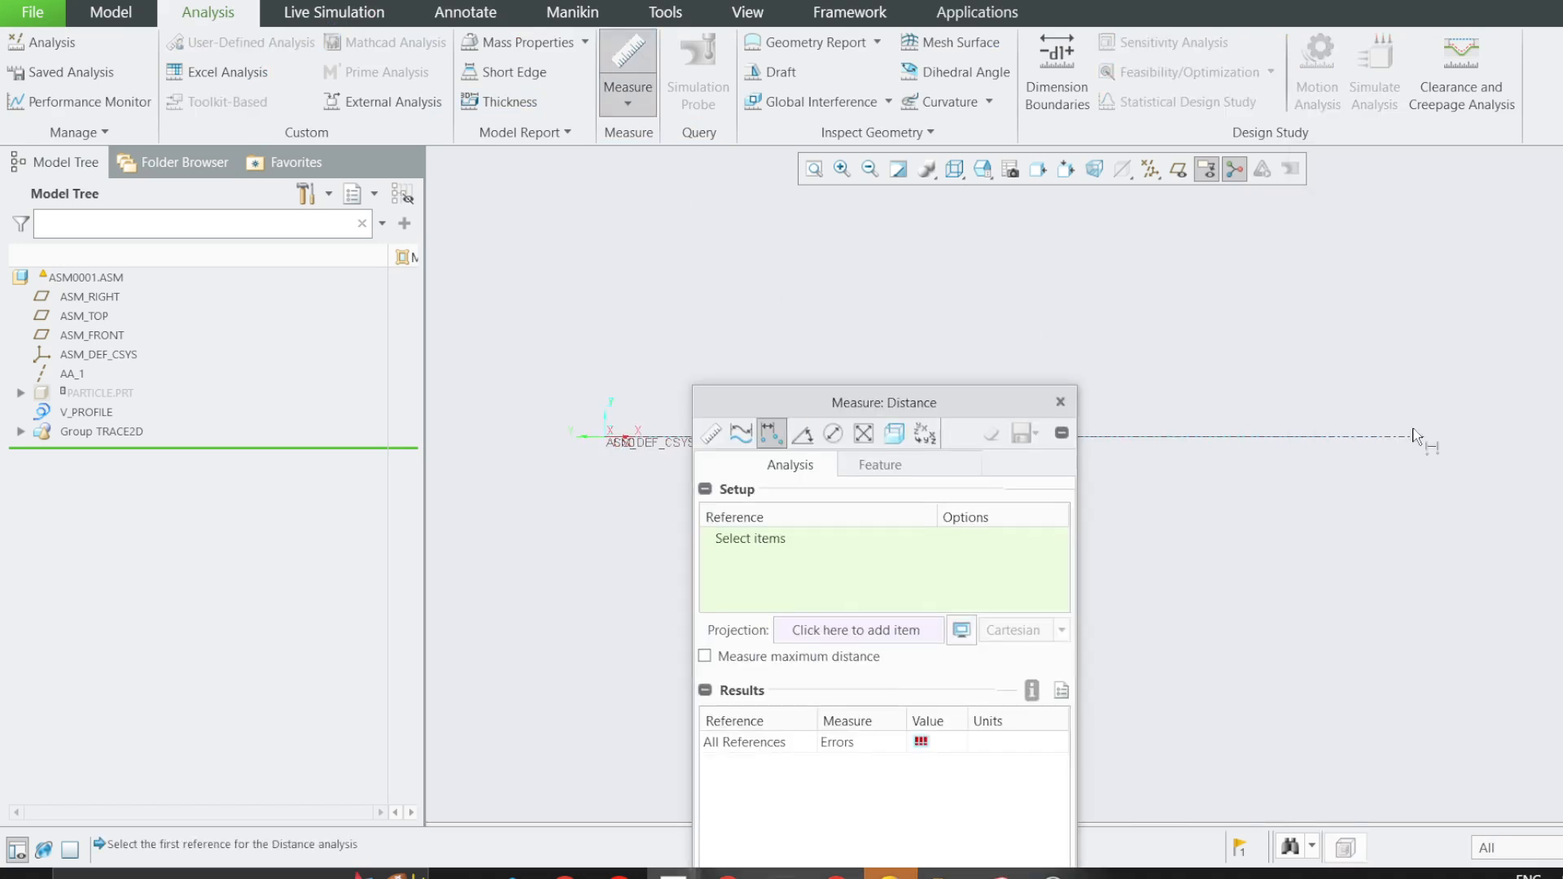
{"action": "left_click", "coordinate": [1343, 440]}
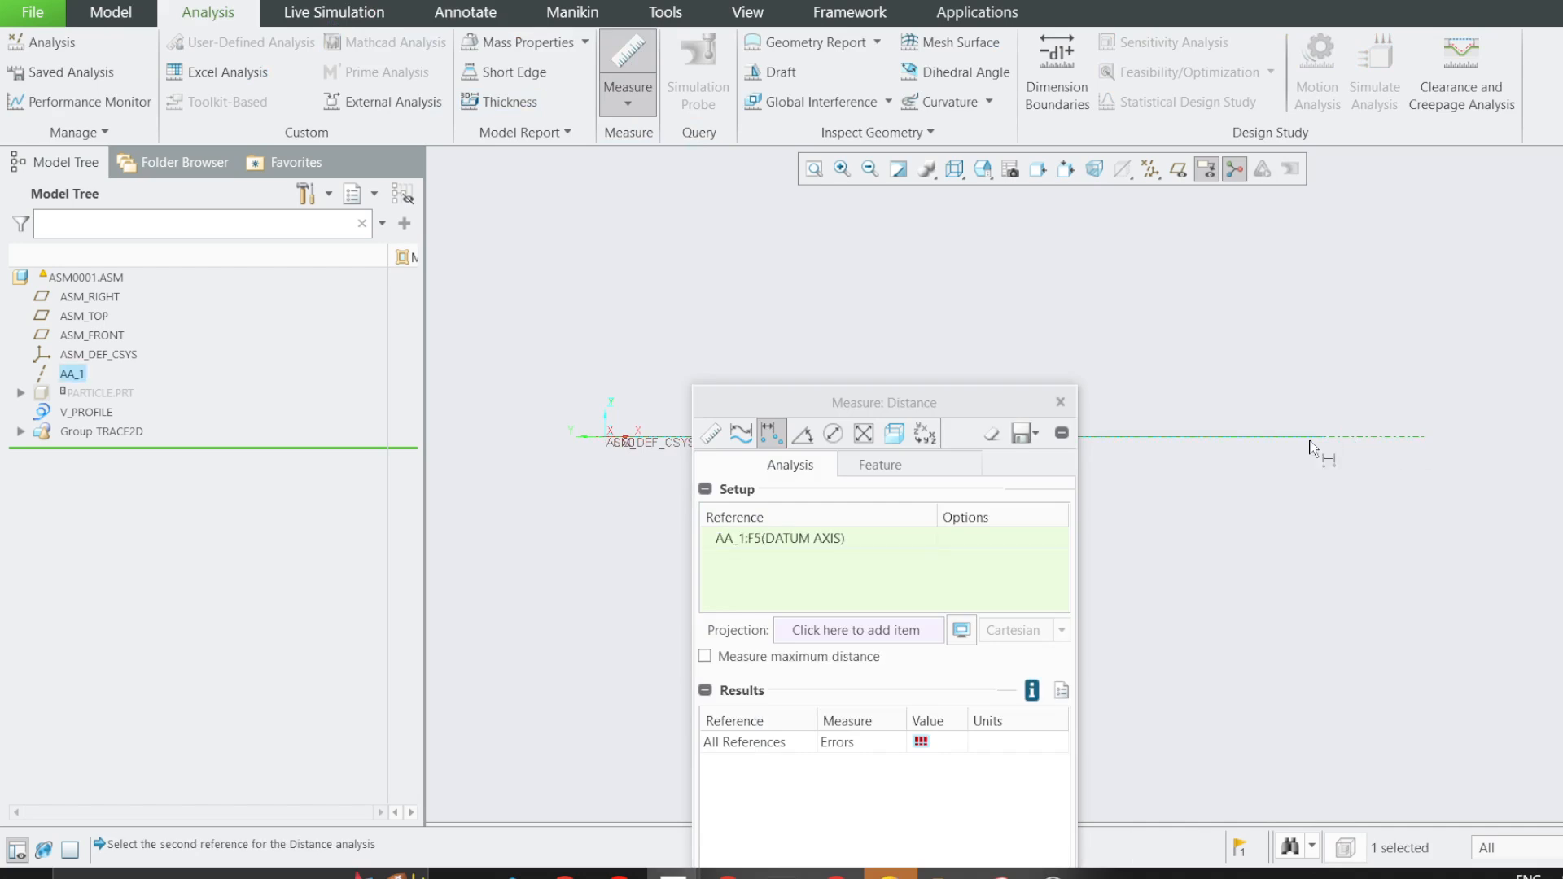
{"action": "left_click_drag", "start_coordinate": [995, 404], "coordinate": [998, 269]}
{"action": "left_click", "coordinate": [1064, 268]}
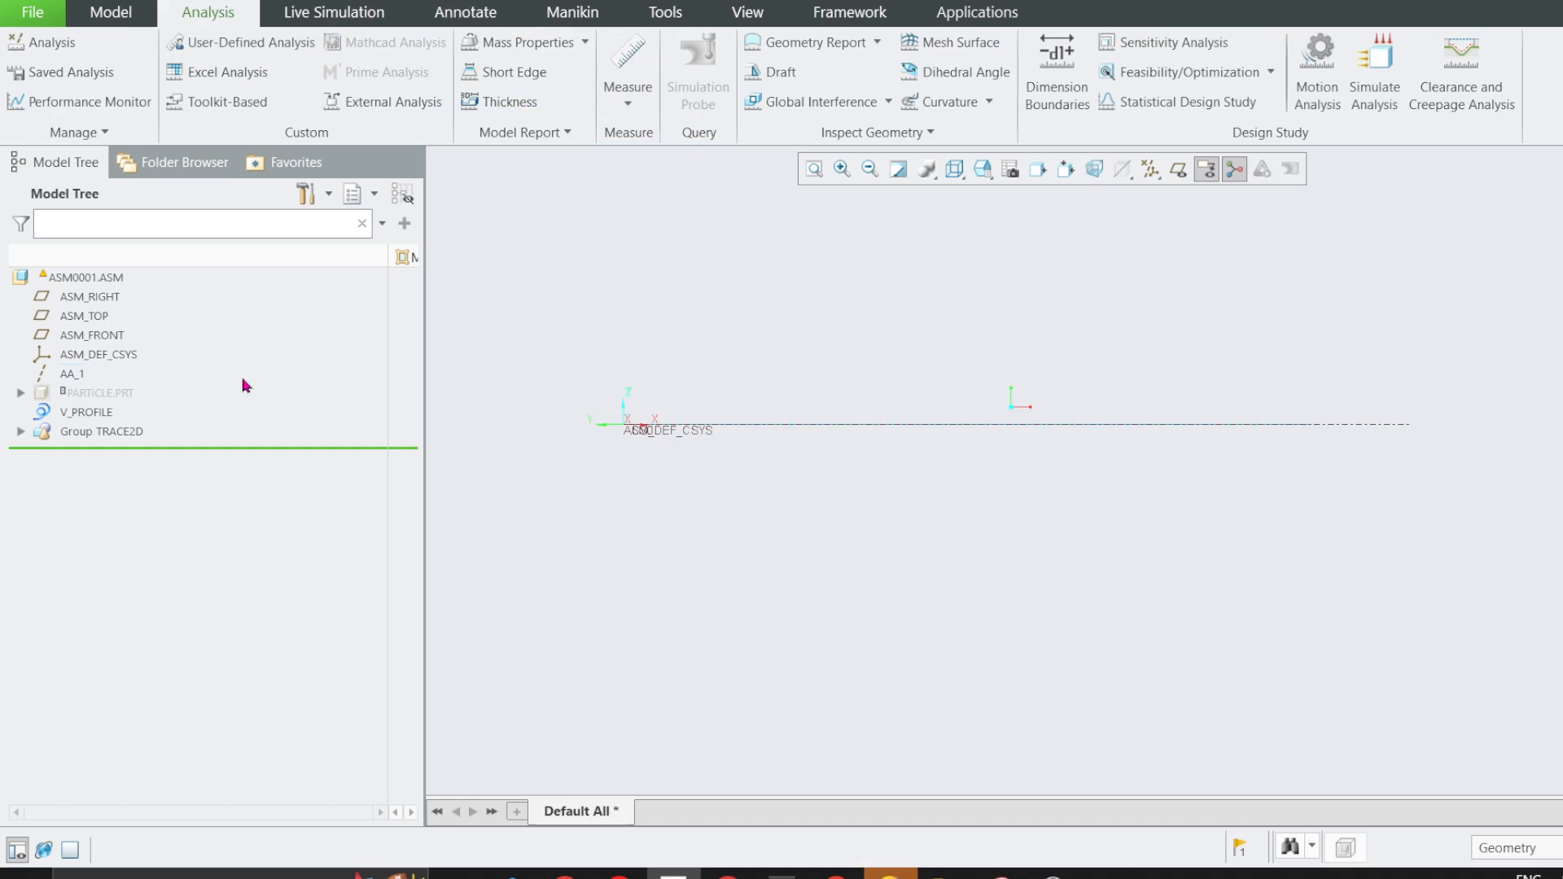
Measure the curve length of TRACE1 from the TRACE2D group and close the measurement.
{"action": "left_click", "coordinate": [20, 432]}
{"action": "left_click", "coordinate": [90, 529]}
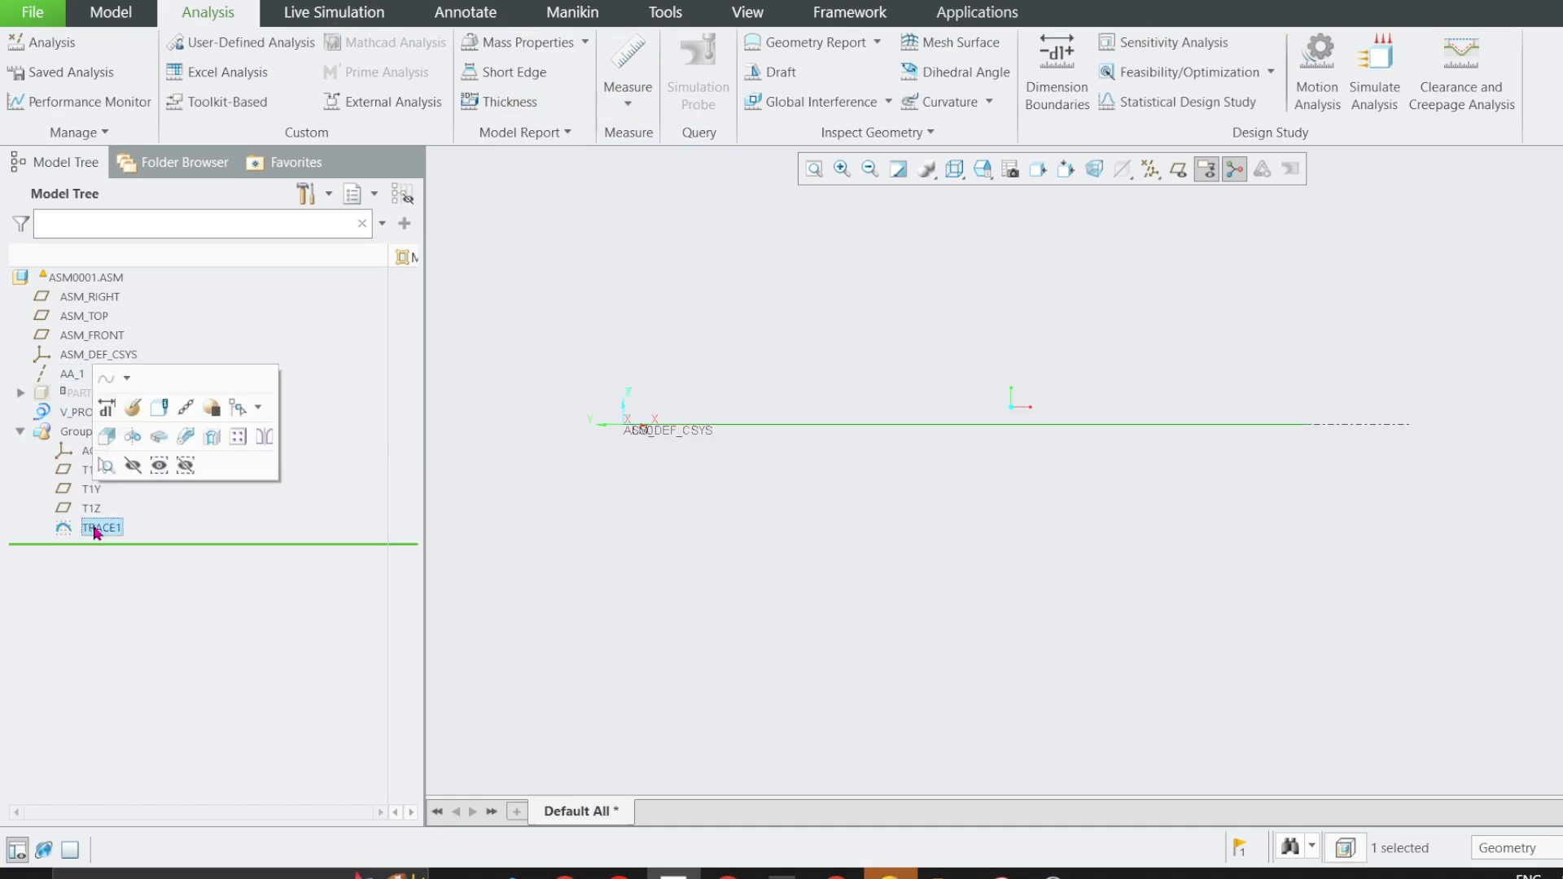
{"action": "left_click", "coordinate": [631, 64]}
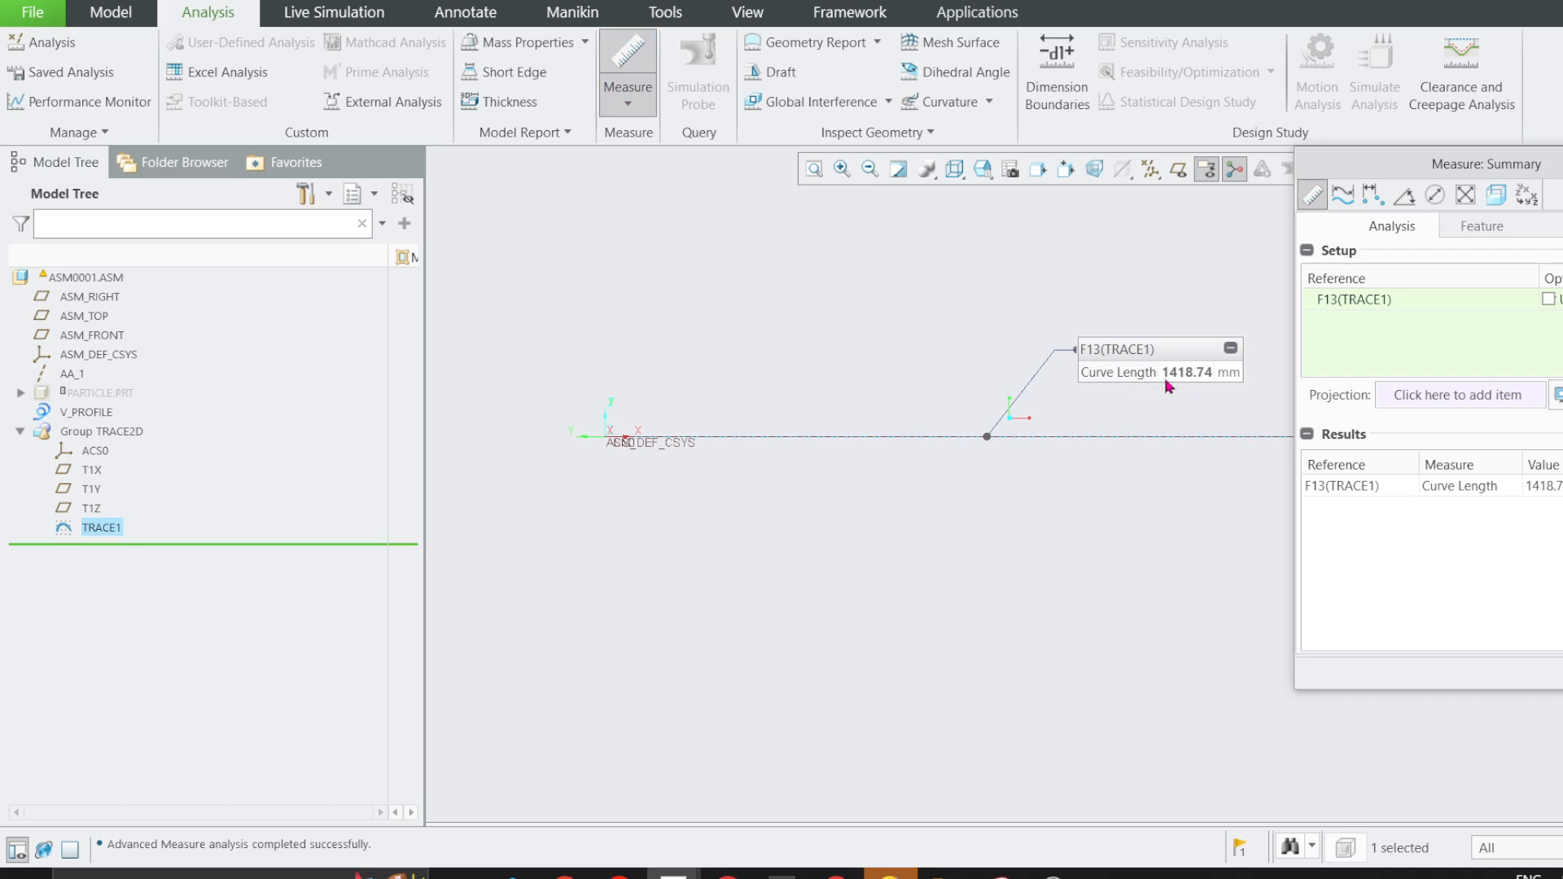
{"action": "scroll", "coordinate": [890, 434], "scroll_direction": "down", "scroll_amount": 2}
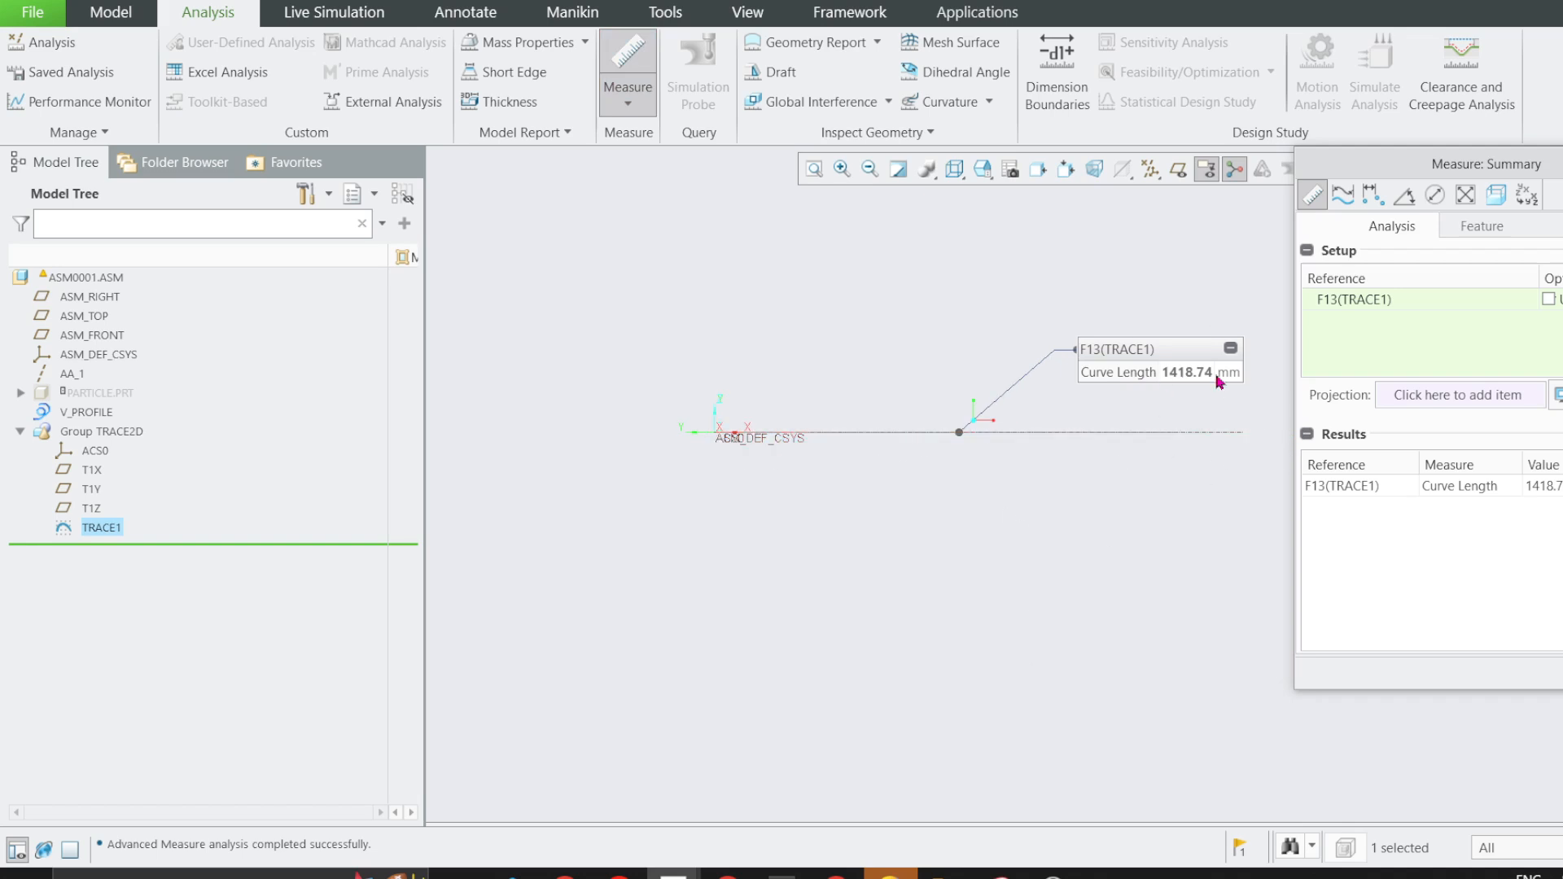
{"action": "scroll", "coordinate": [1225, 351], "scroll_direction": "up", "scroll_amount": 2}
{"action": "scroll", "coordinate": [1062, 407], "scroll_direction": "down", "scroll_amount": 1}
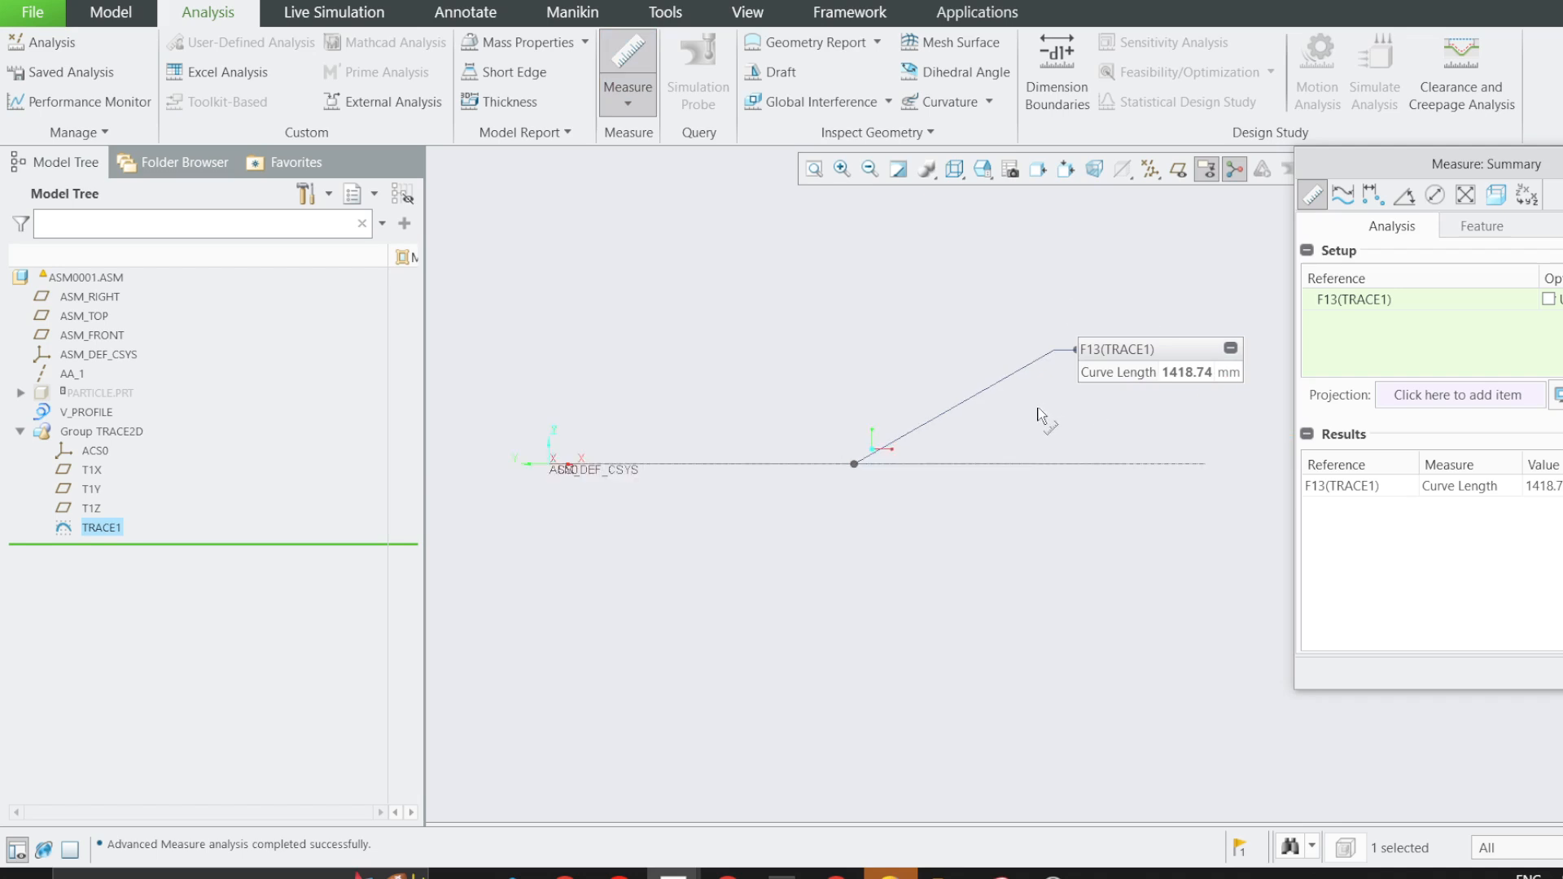
{"action": "key", "text": "Escape"}
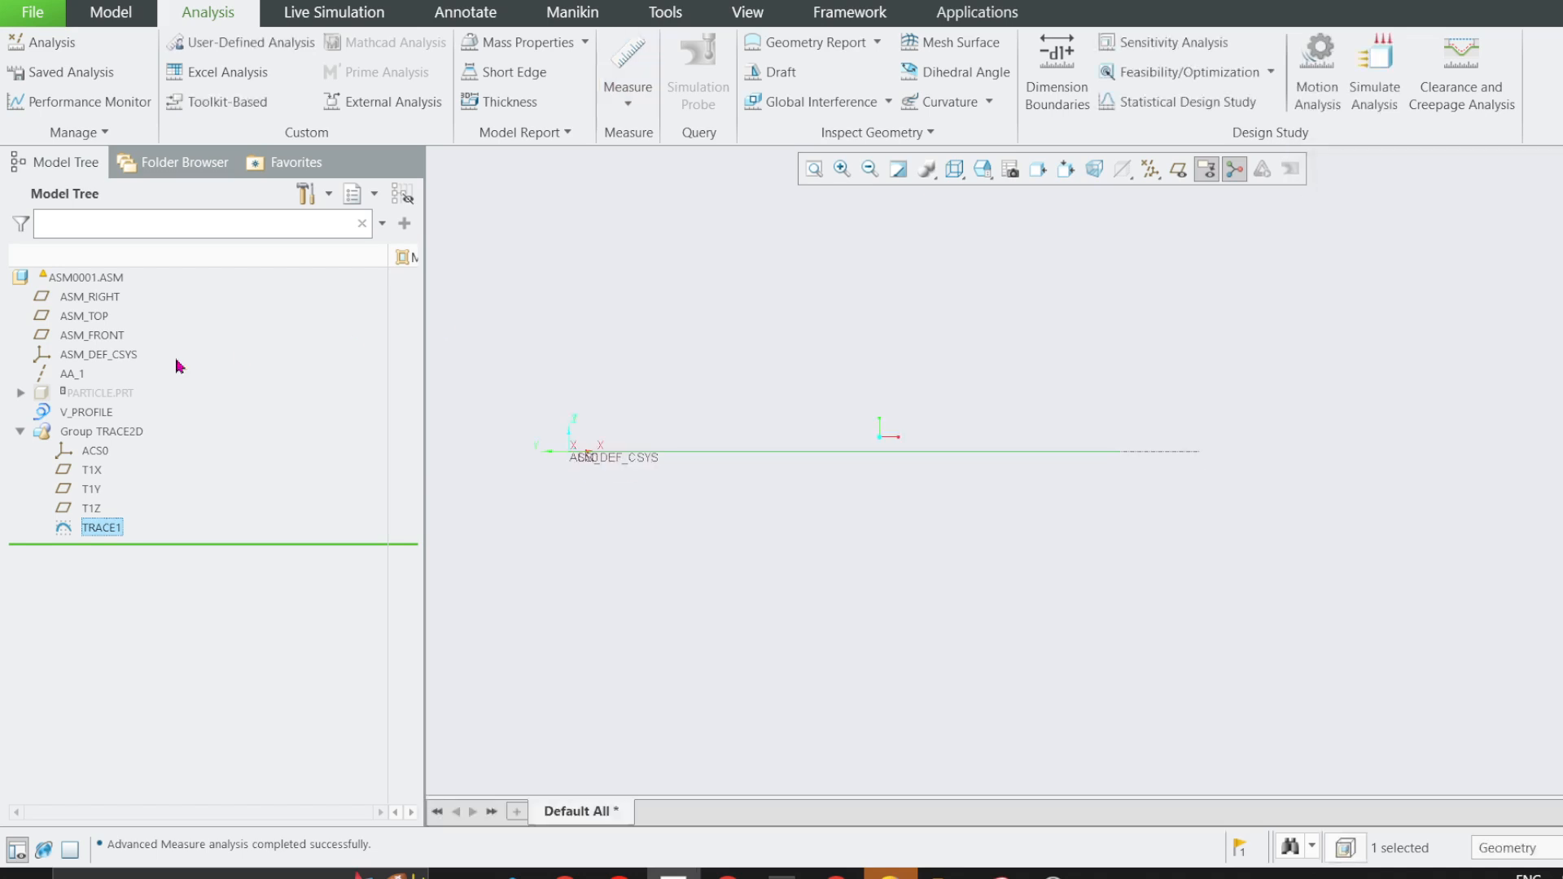
Show the PARTICLE.PRT component again and set the display style to Shading With Edges.
{"action": "right_click", "coordinate": [113, 399]}
{"action": "left_click", "coordinate": [145, 538]}
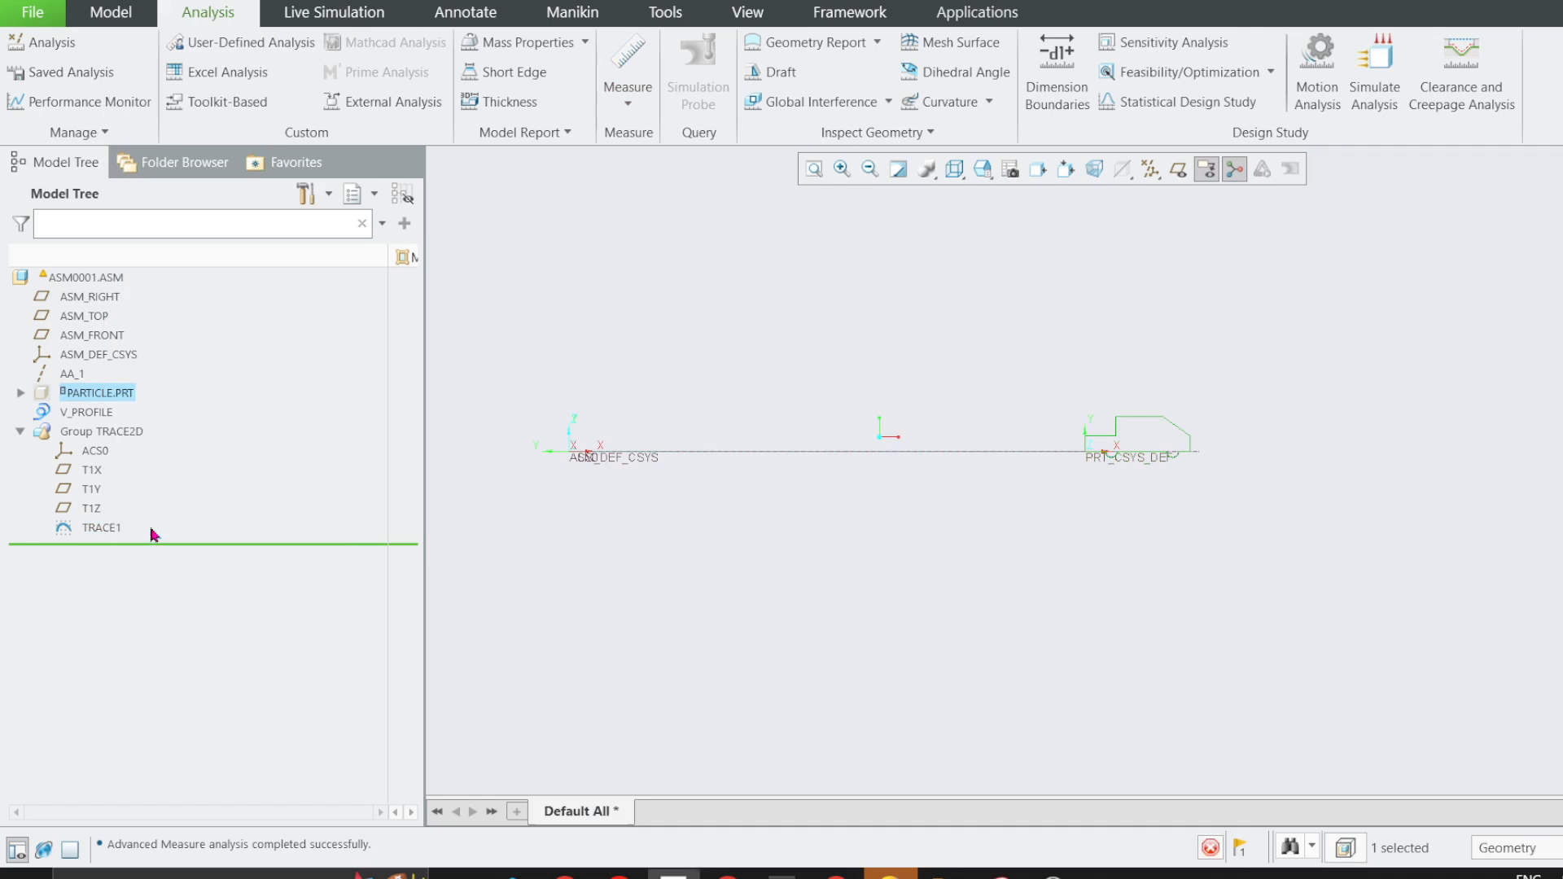
{"action": "left_click", "coordinate": [954, 169]}
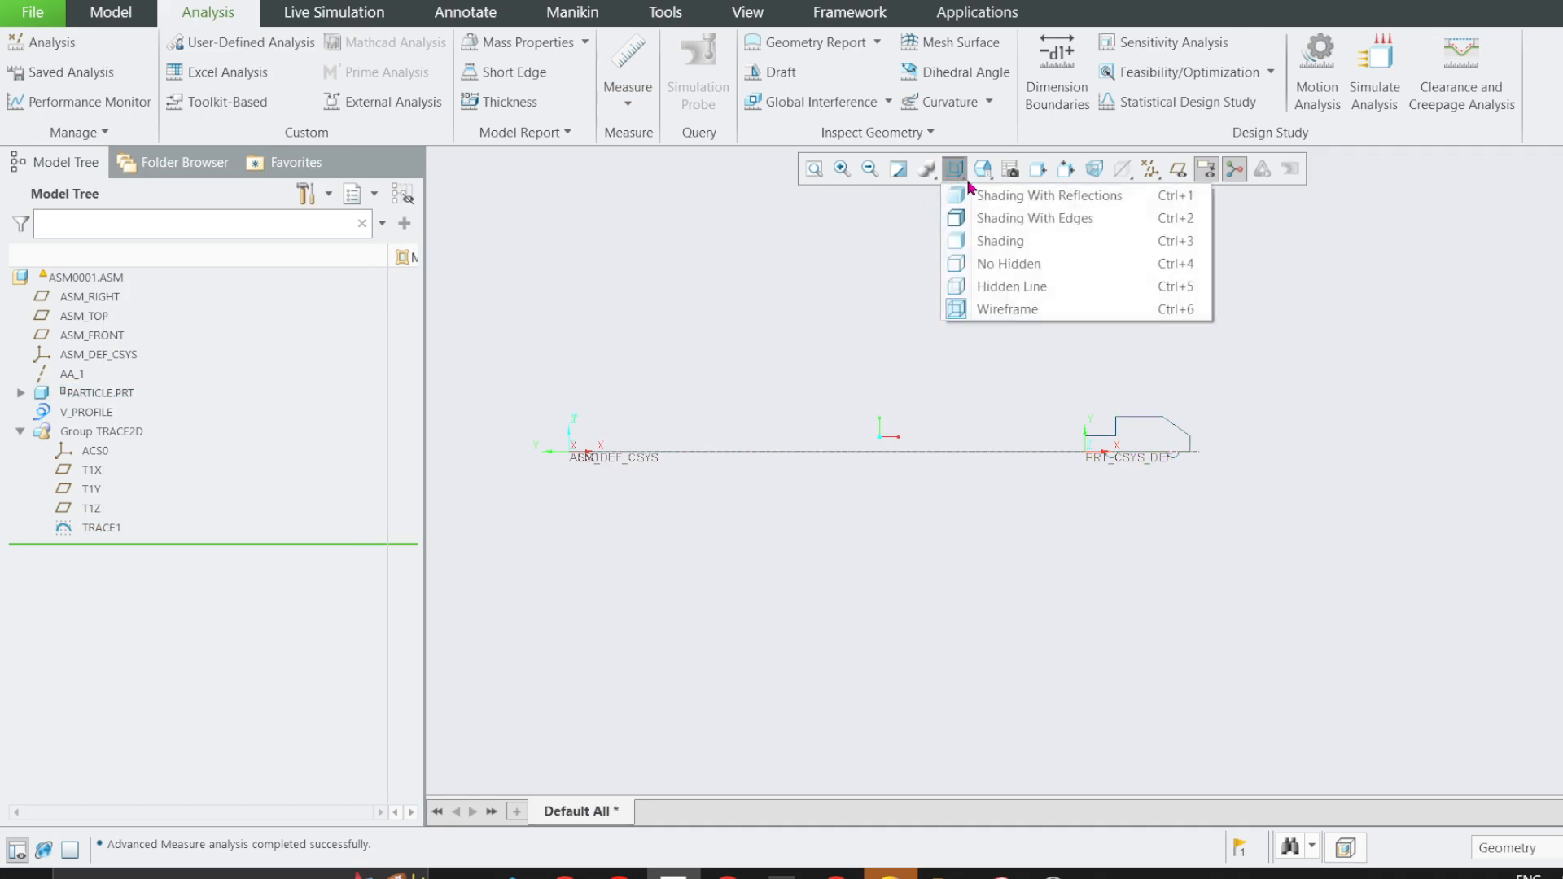
{"action": "left_click", "coordinate": [989, 217]}
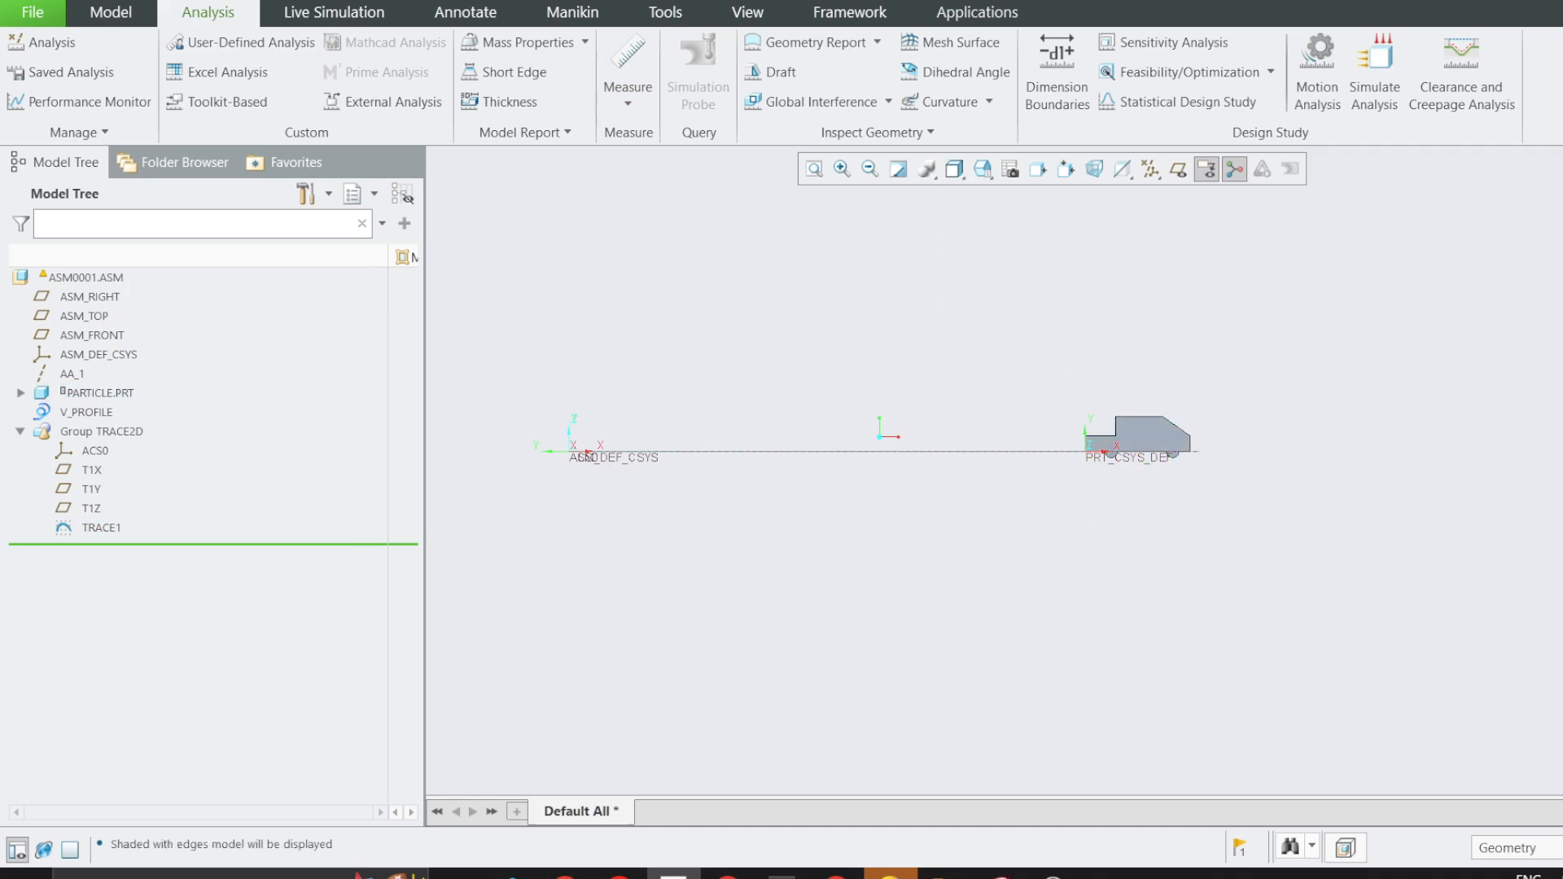
Bring the Snipping Tool window with the Chapter 2 answers into view to check problem 2/8's displacement and total distance.
{"action": "left_click_drag", "start_coordinate": [1562, 114], "coordinate": [1232, 99]}
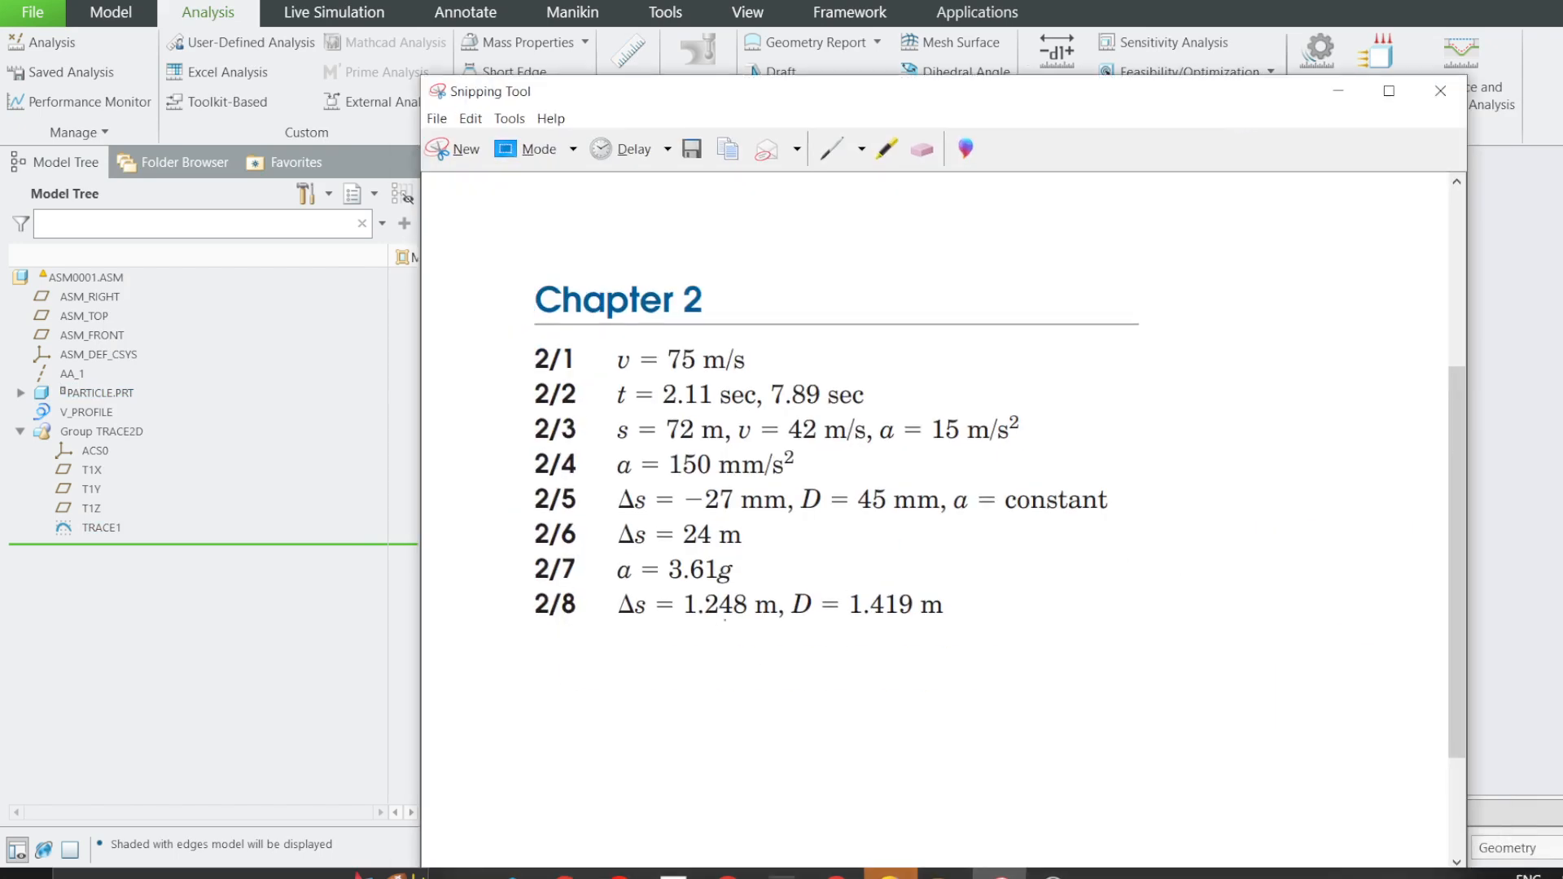